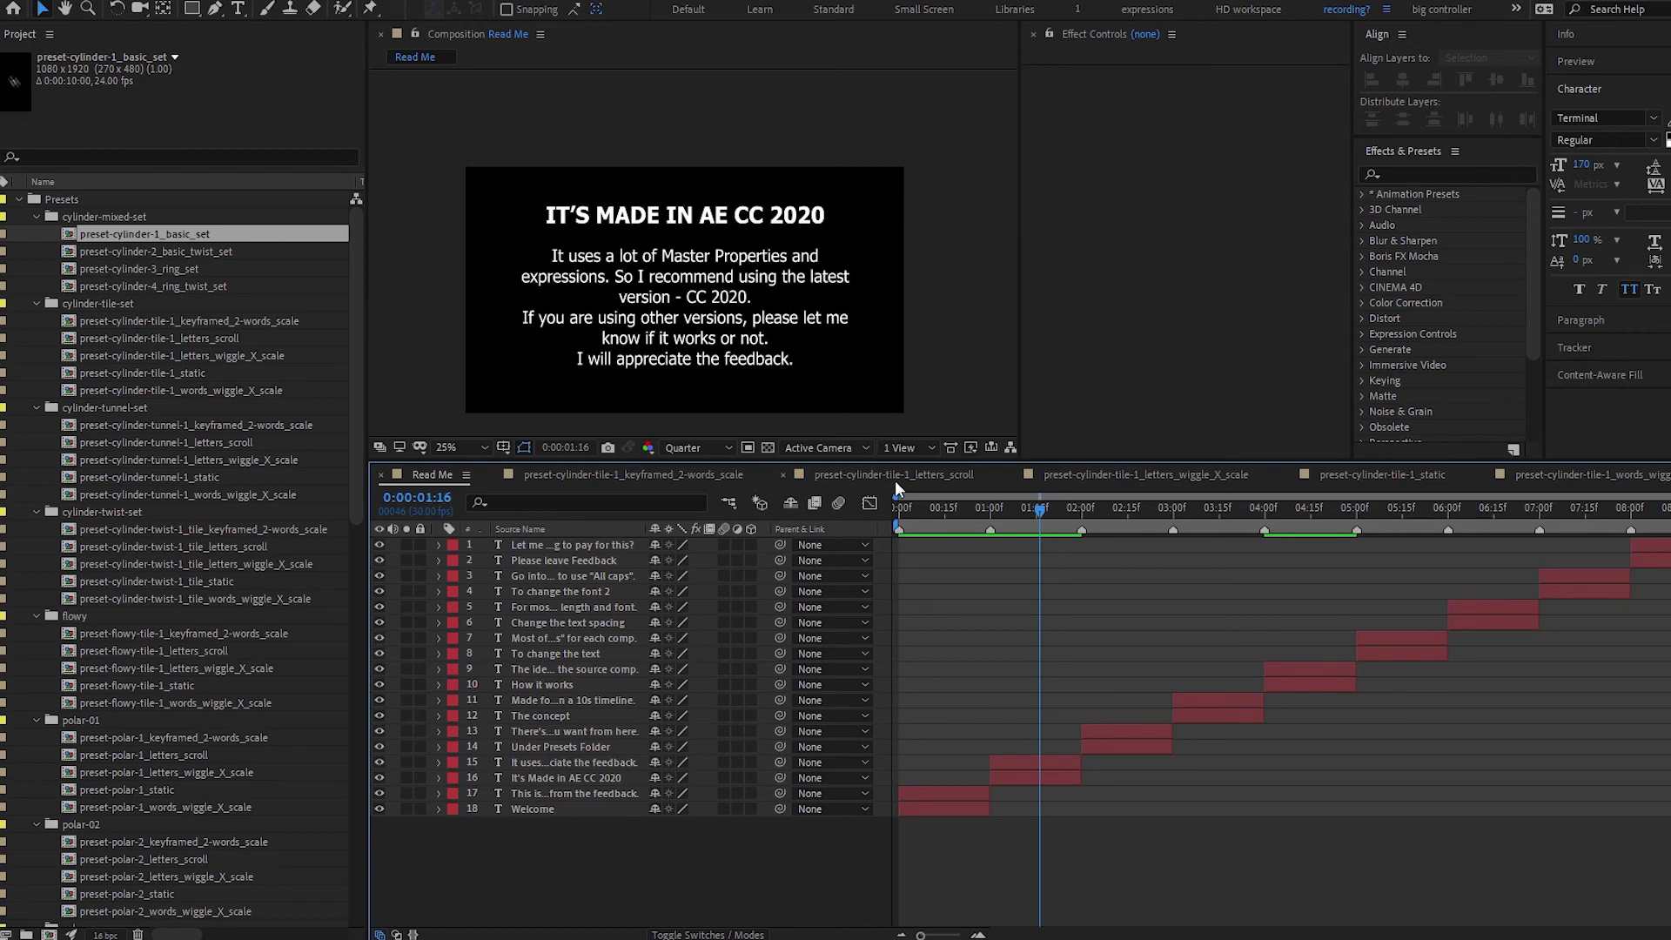
Expand the Master Properties of layer 11 in preset-cylinder-tile-1_words_wiggle_X_scale to examine its linked controls.
scroll(964, 483, down, 5)
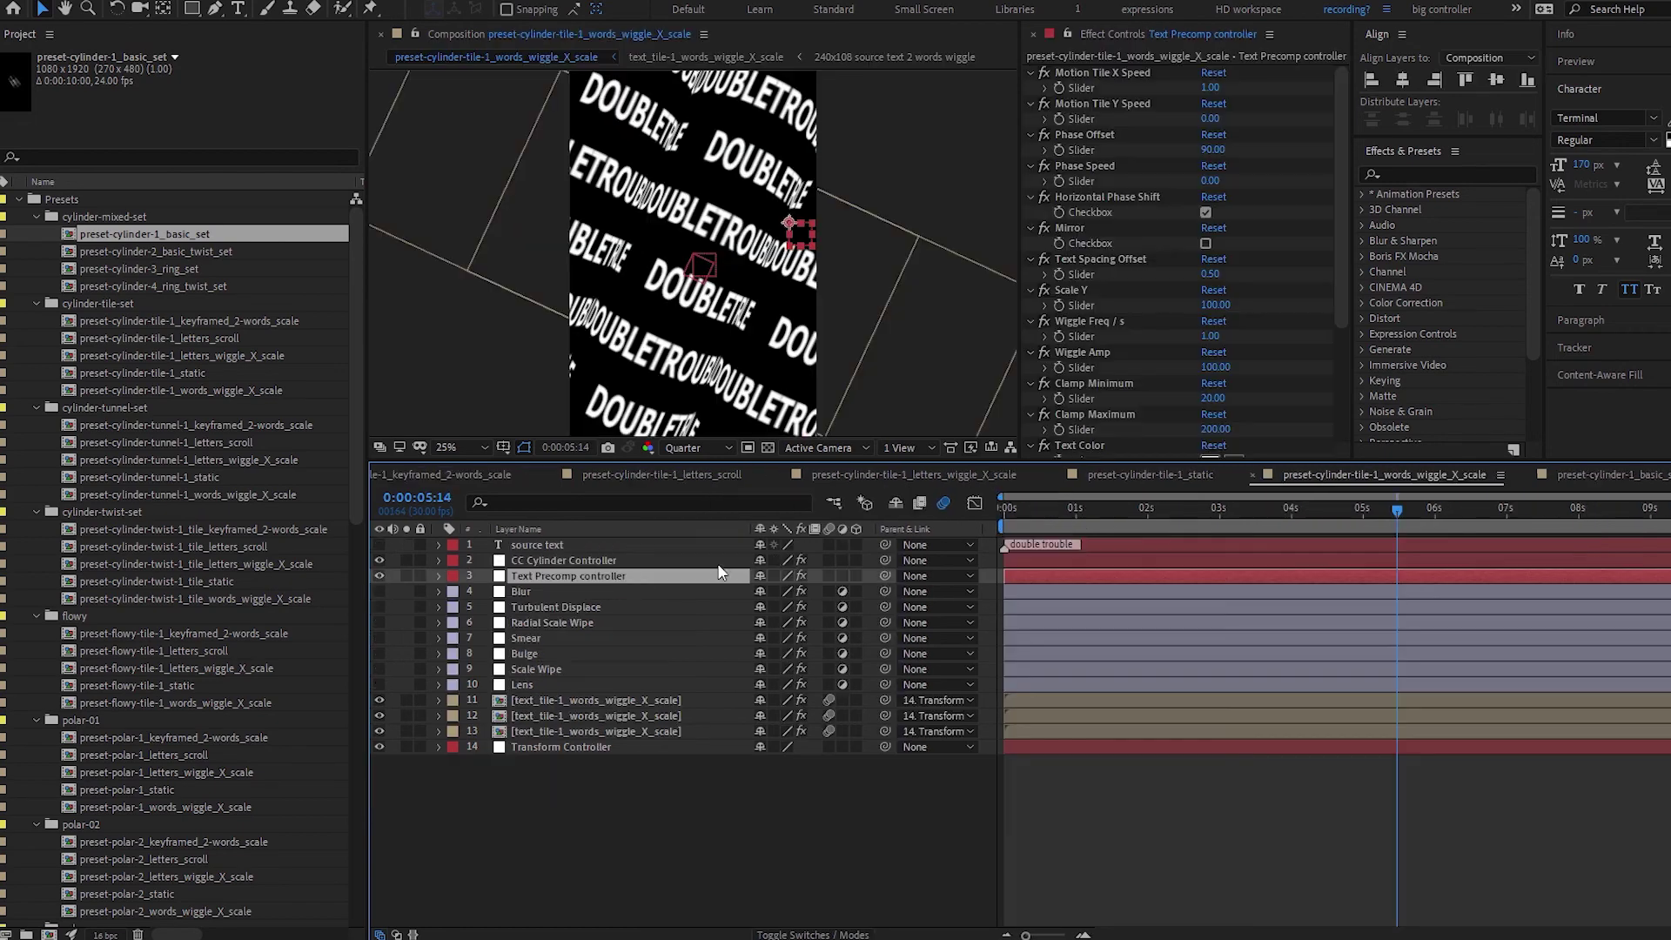
click(522, 701)
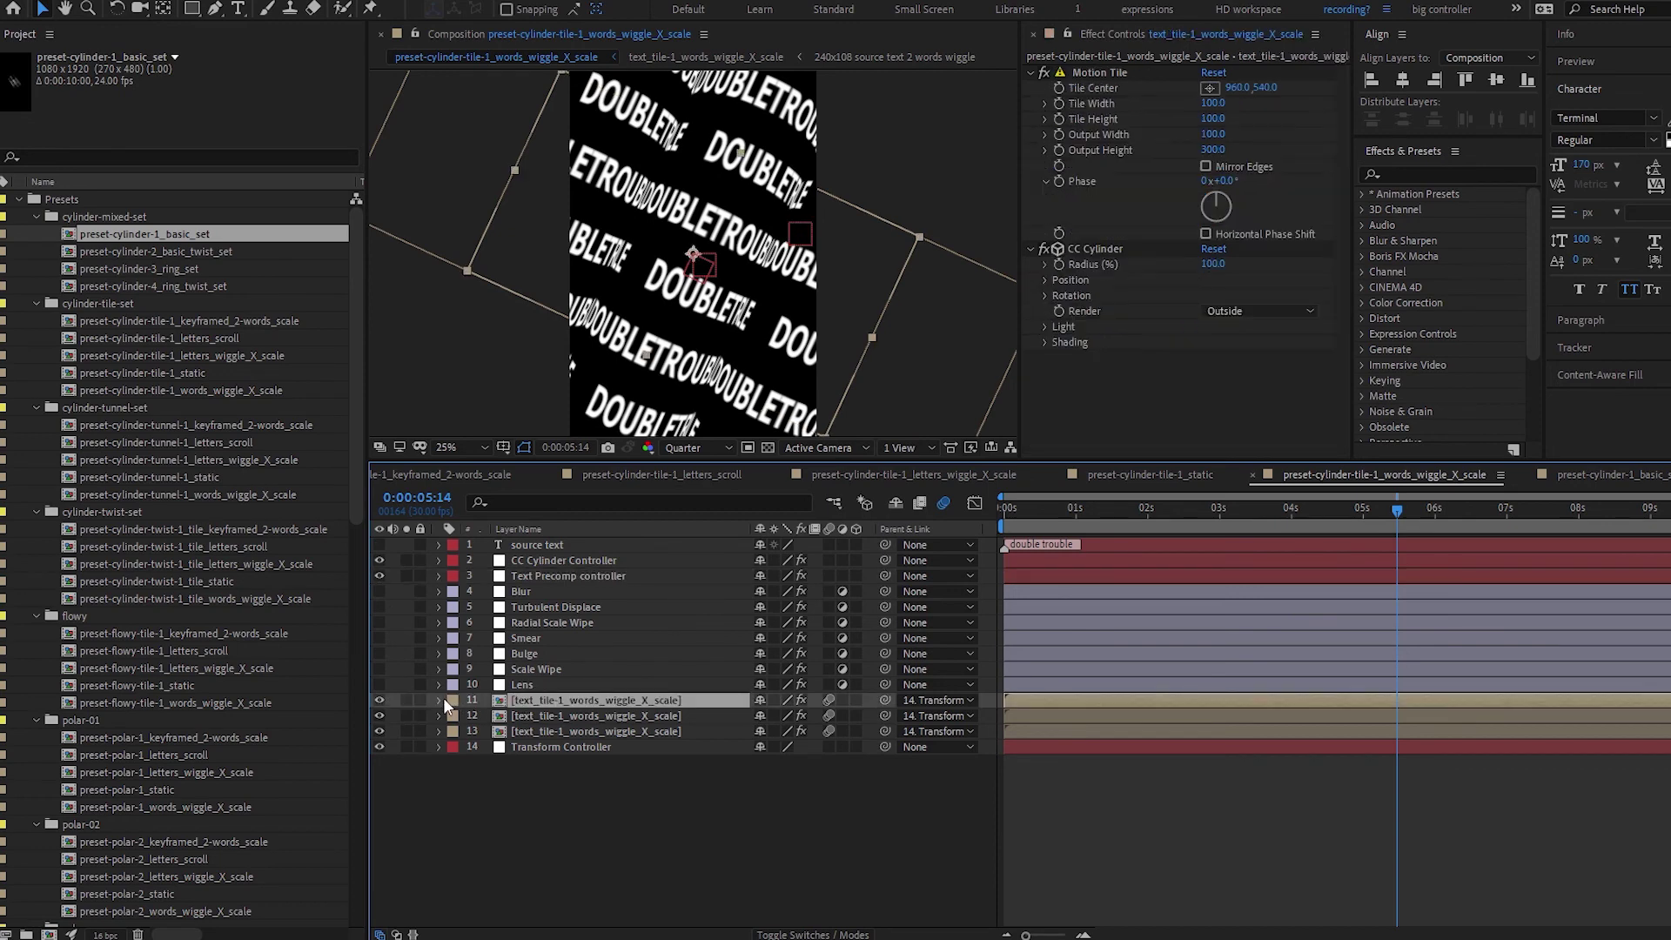
click(440, 700)
scroll(444, 722, down, 2)
click(513, 642)
scroll(615, 647, down, 1)
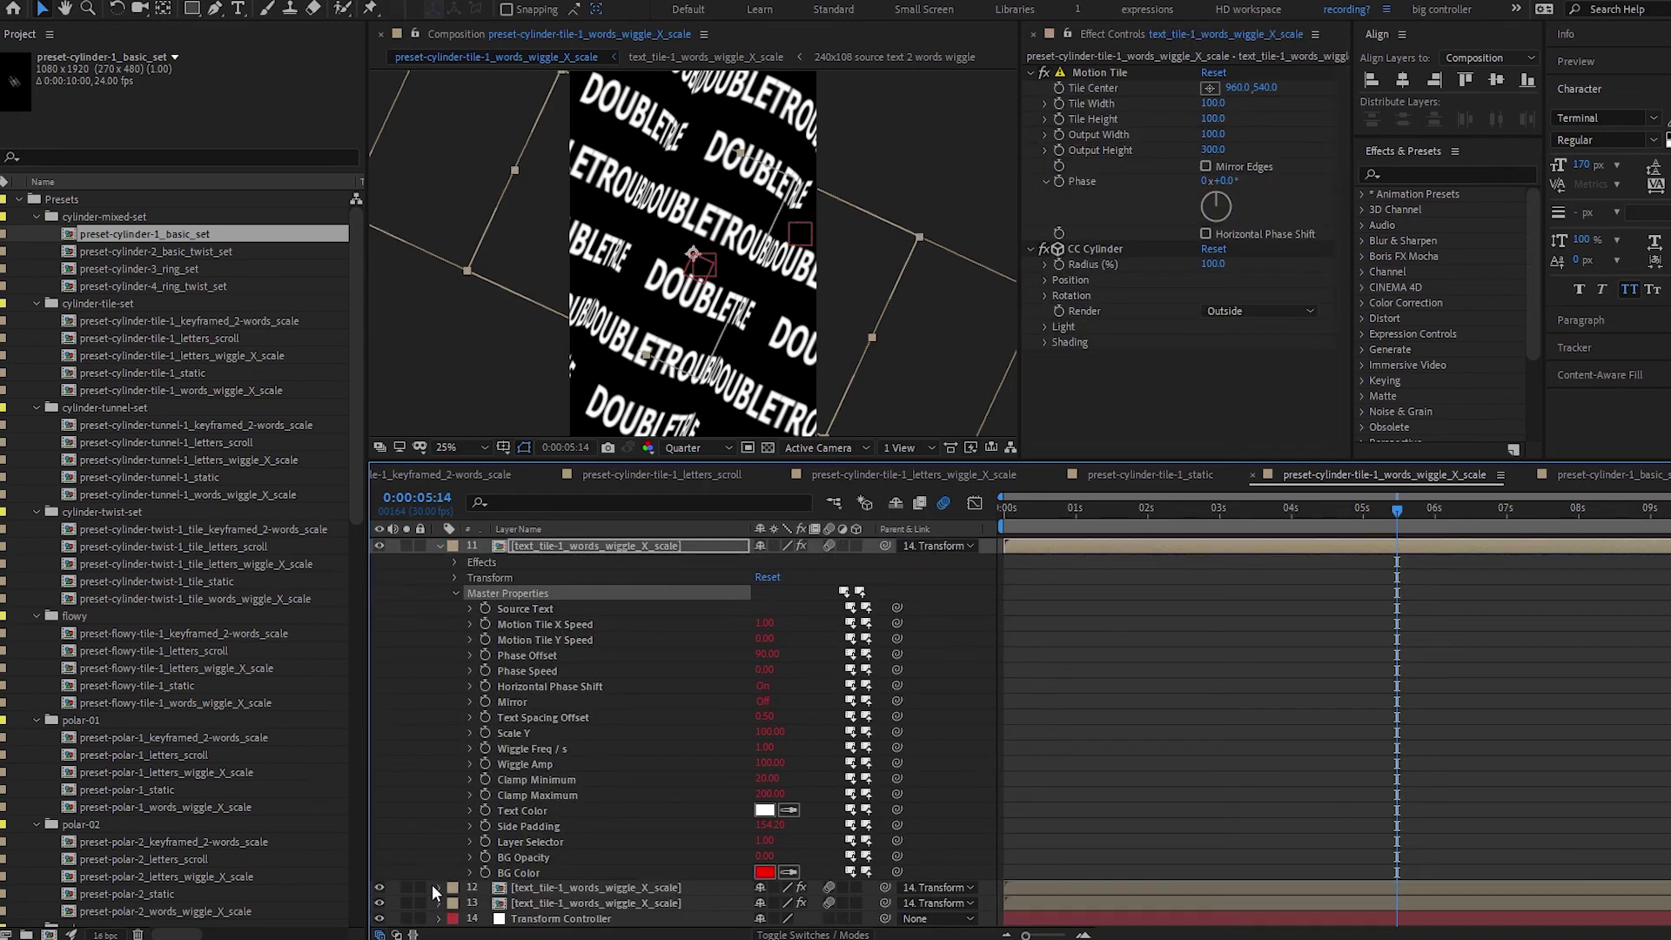
scroll(599, 762, up, 3)
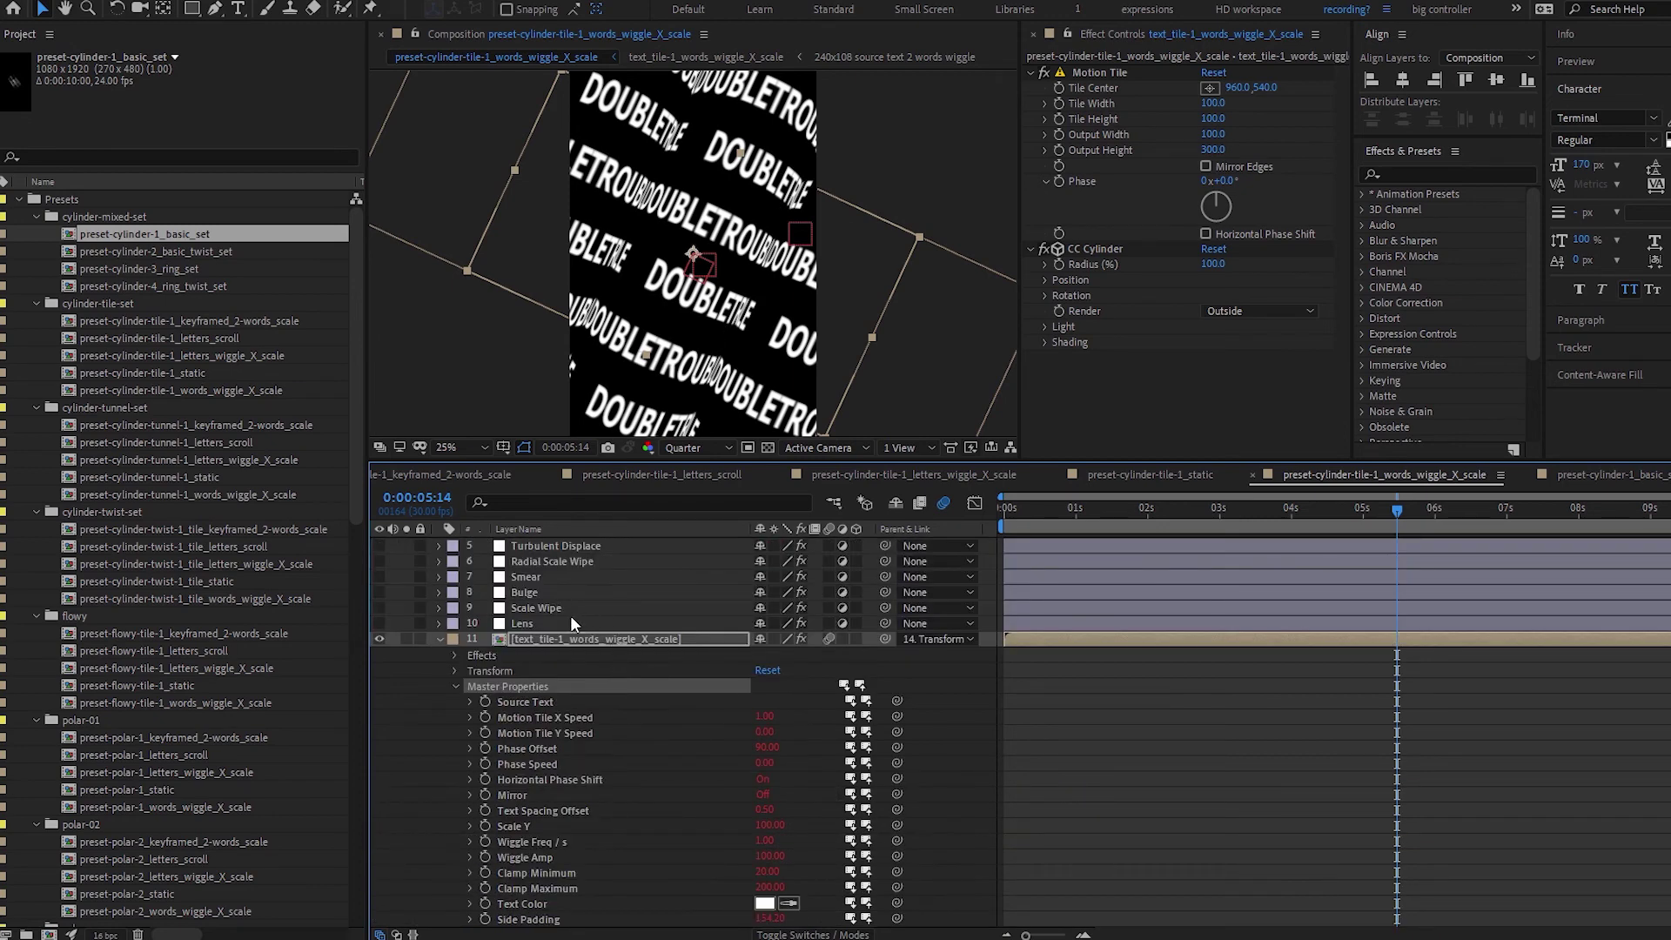
Open the text_tile-1_words_wiggle_X_scale precomp and expand the Master Properties of its 960x270 source text layer.
double_click(564, 640)
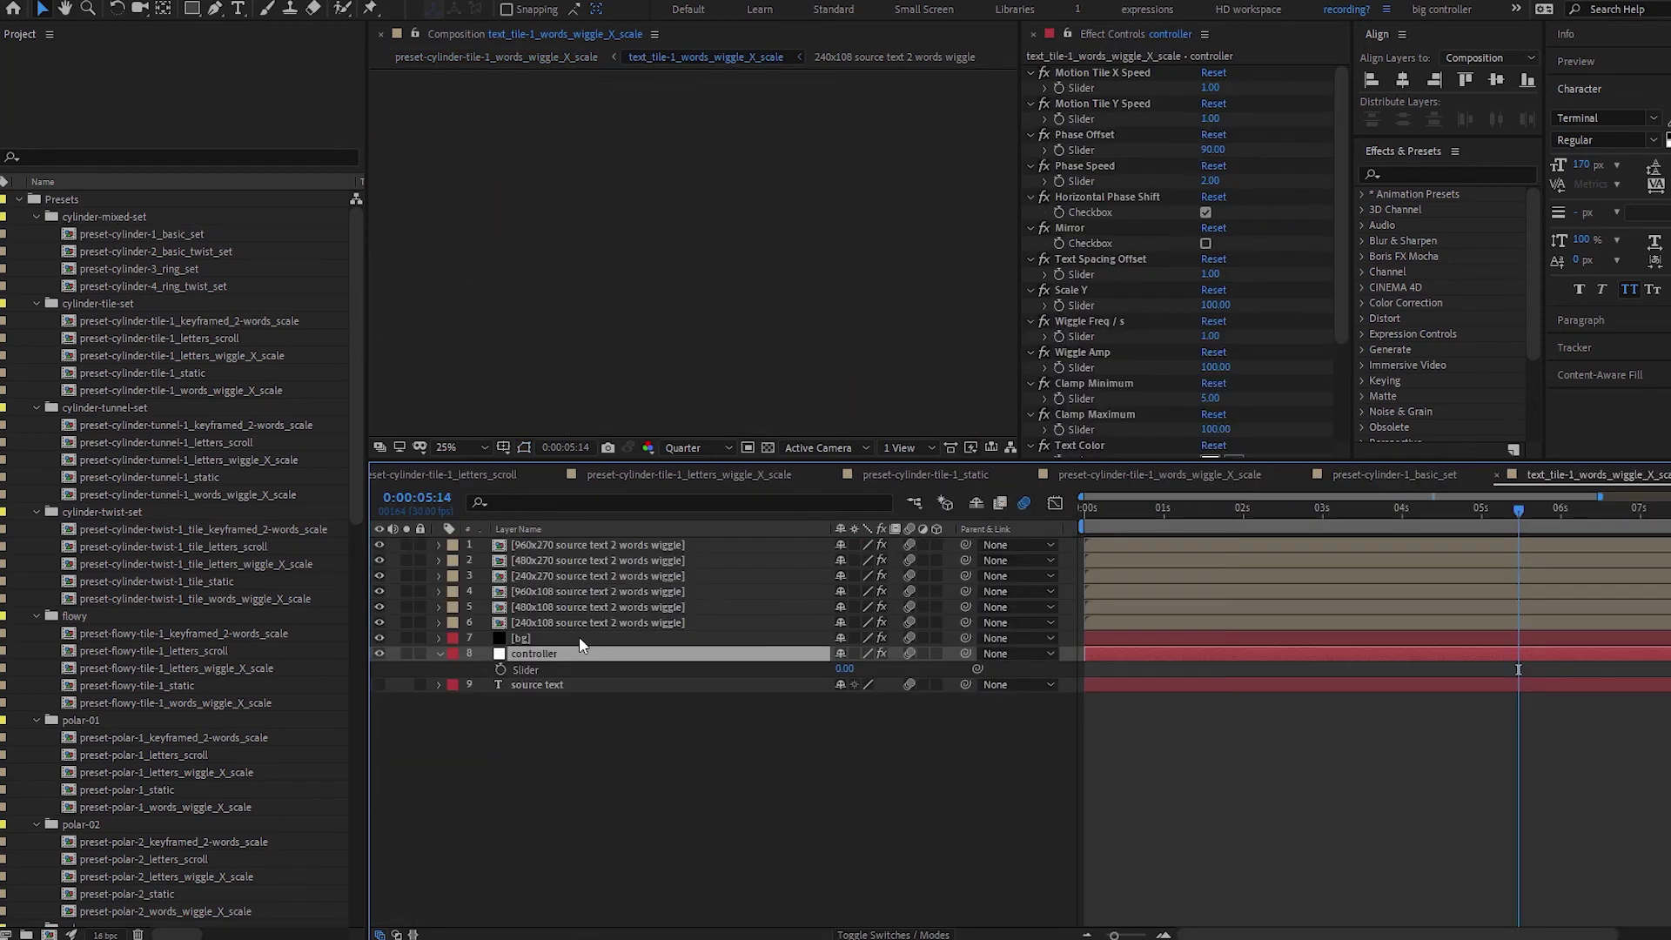
click(604, 622)
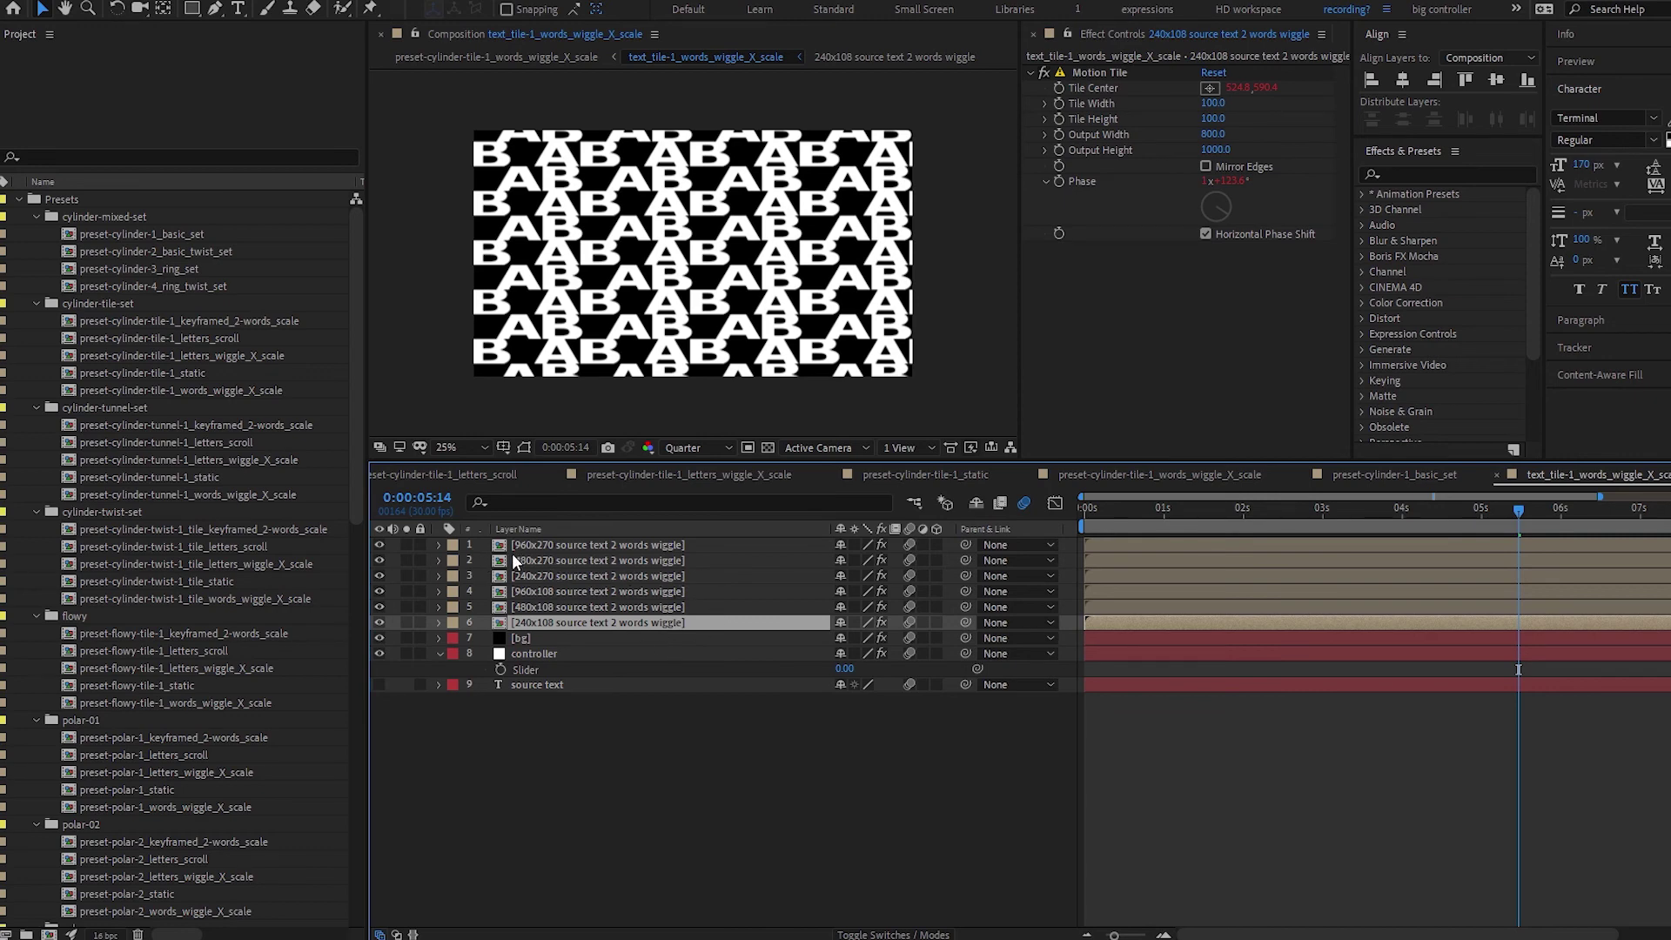
click(437, 545)
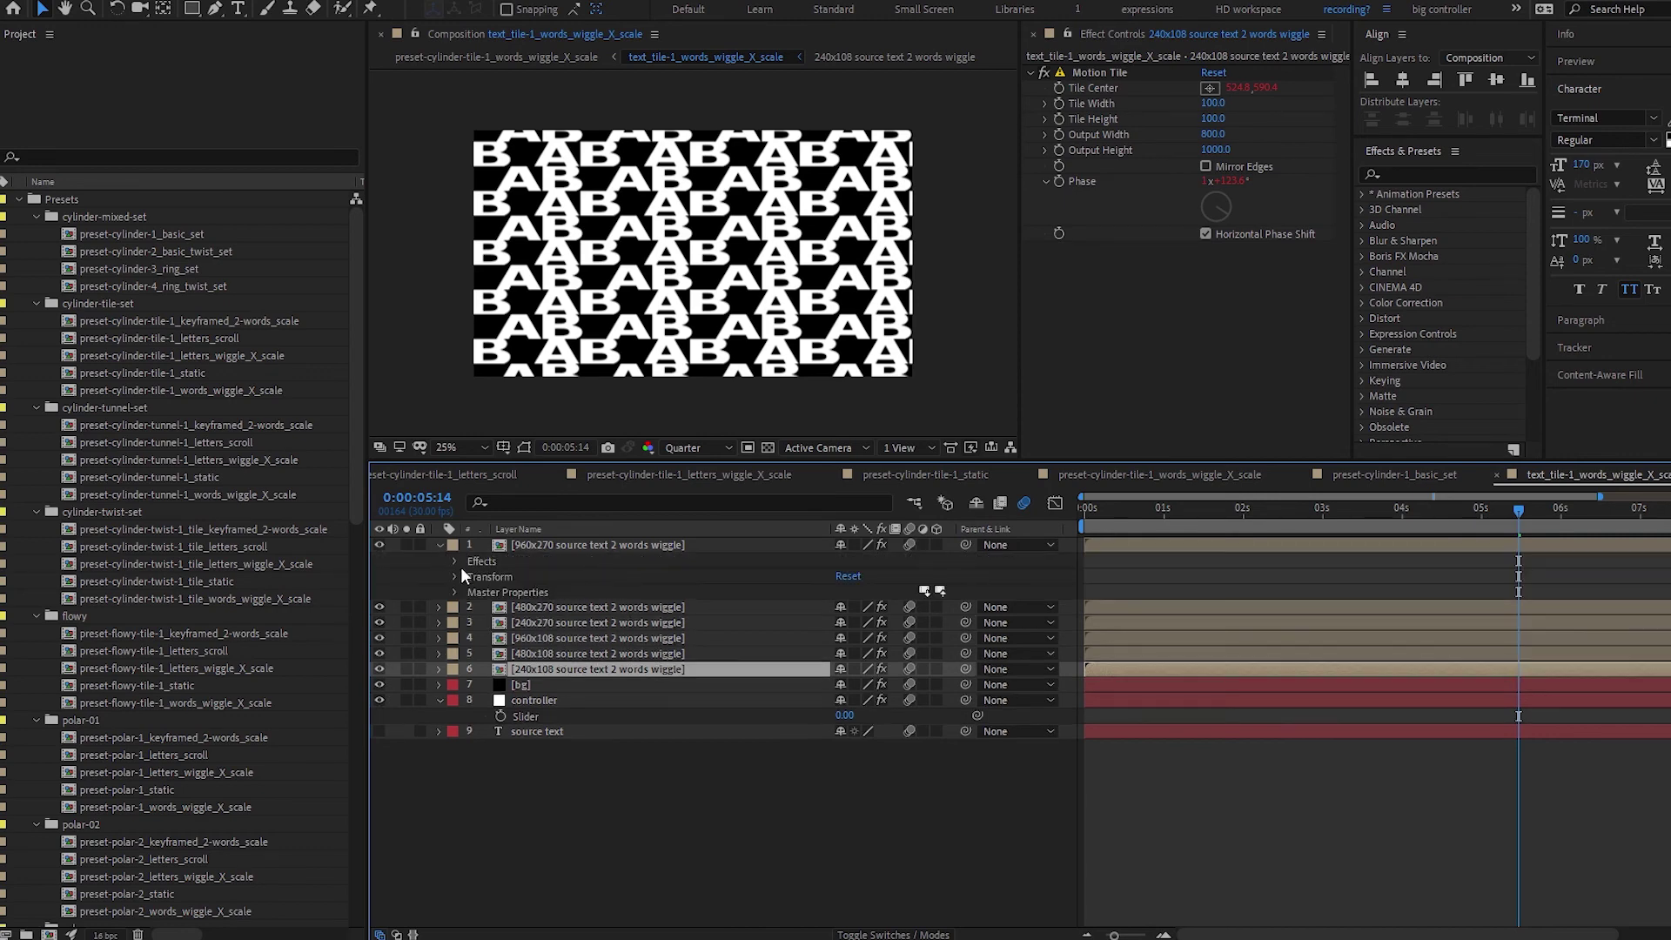
click(453, 592)
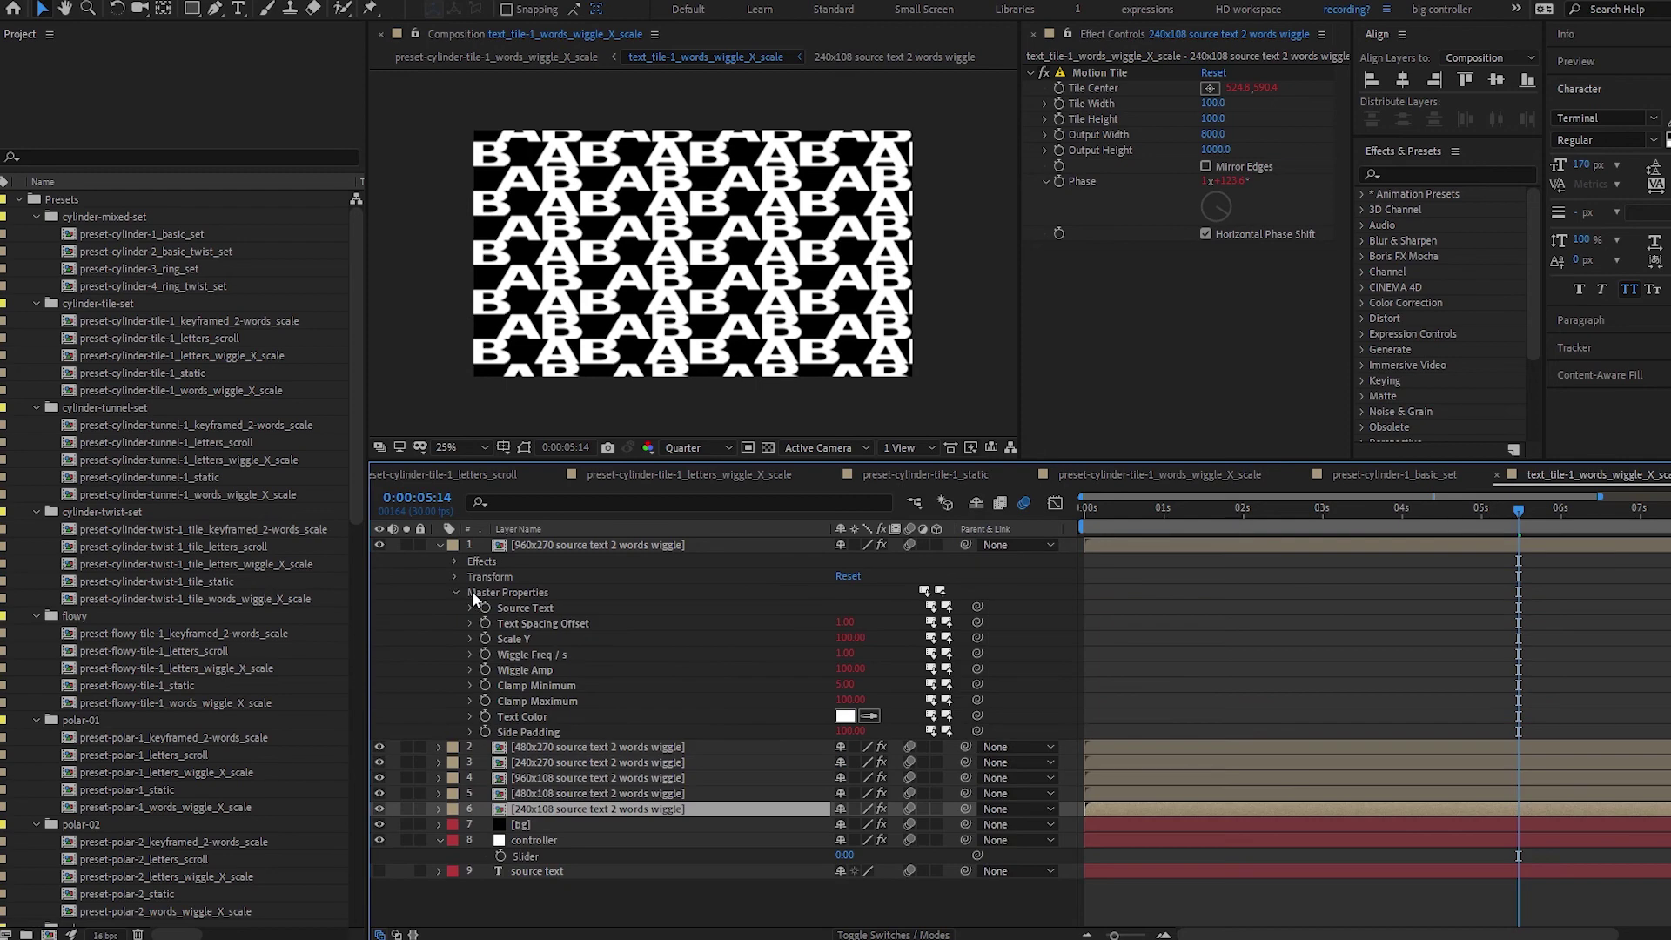
Return to the Read Me composition and close all the other open compositions.
click(493, 473)
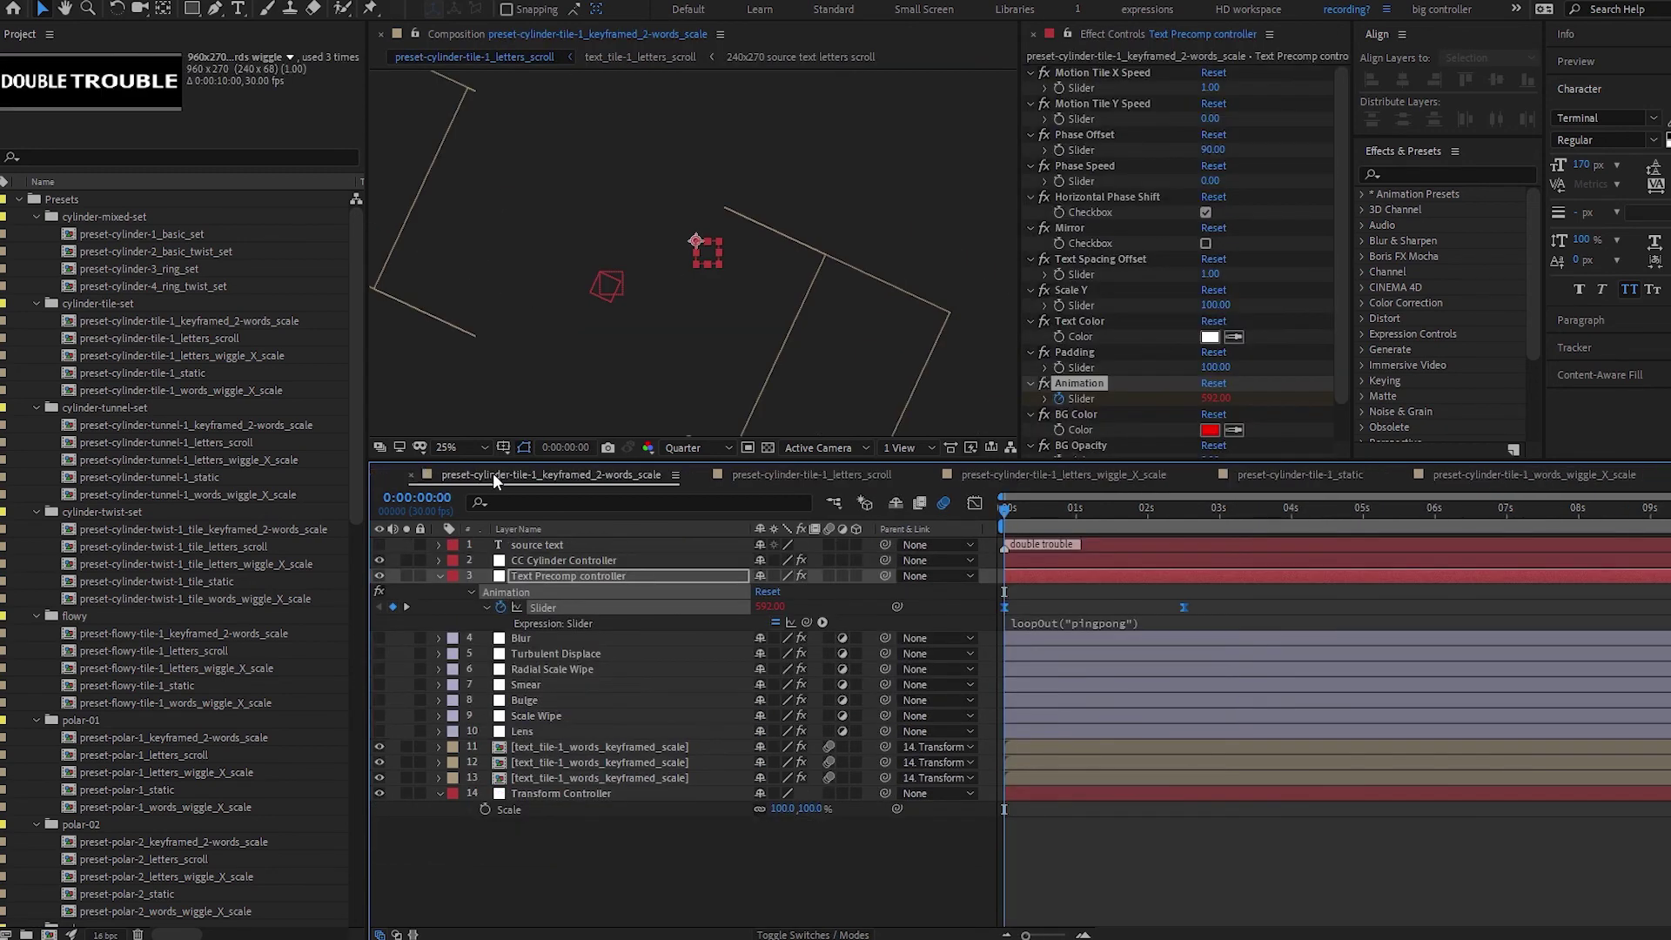
scroll(522, 473, up, 1)
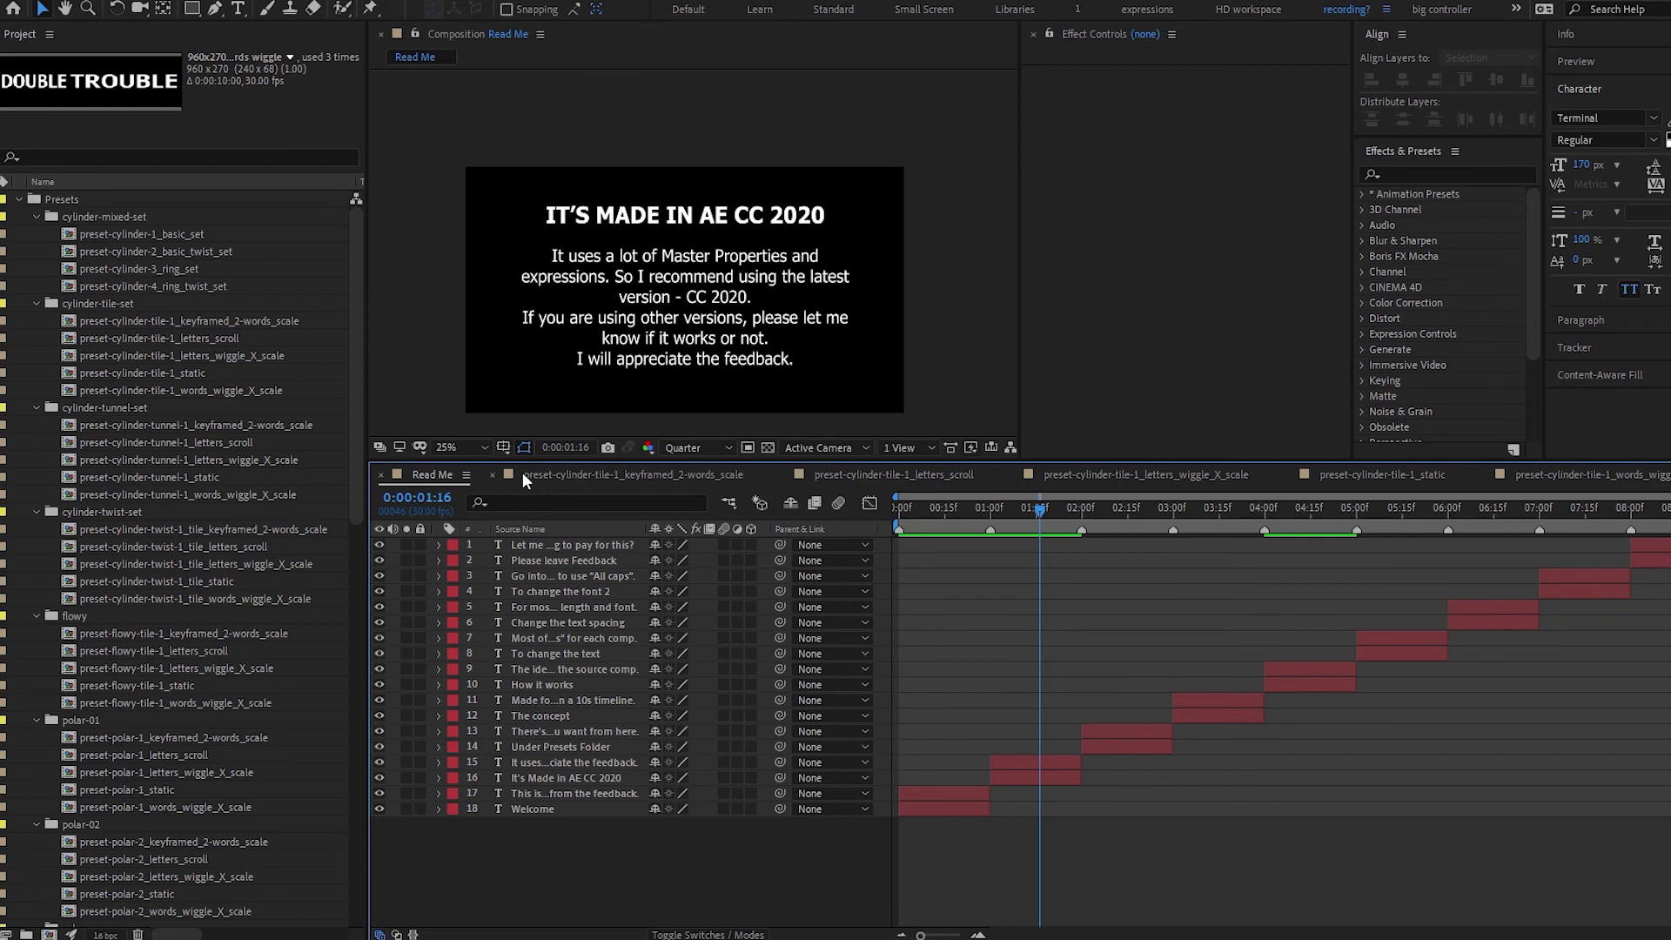
right_click(423, 475)
click(461, 522)
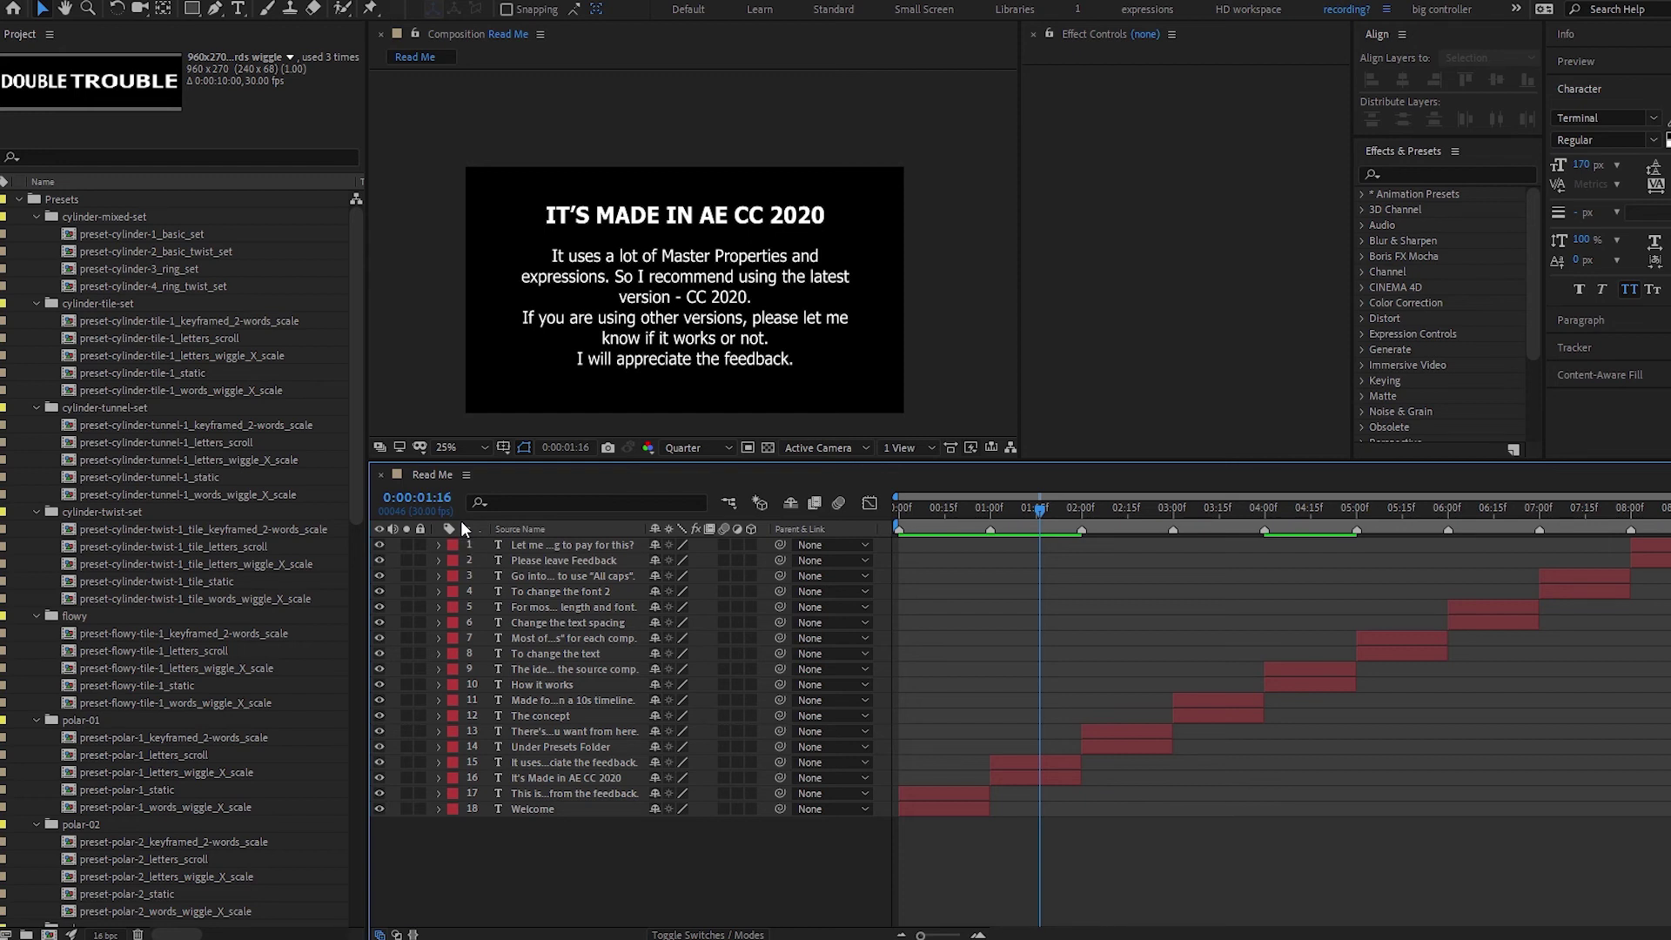
Scrub through the Read Me composition's timeline to read its instruction slides.
click(1032, 525)
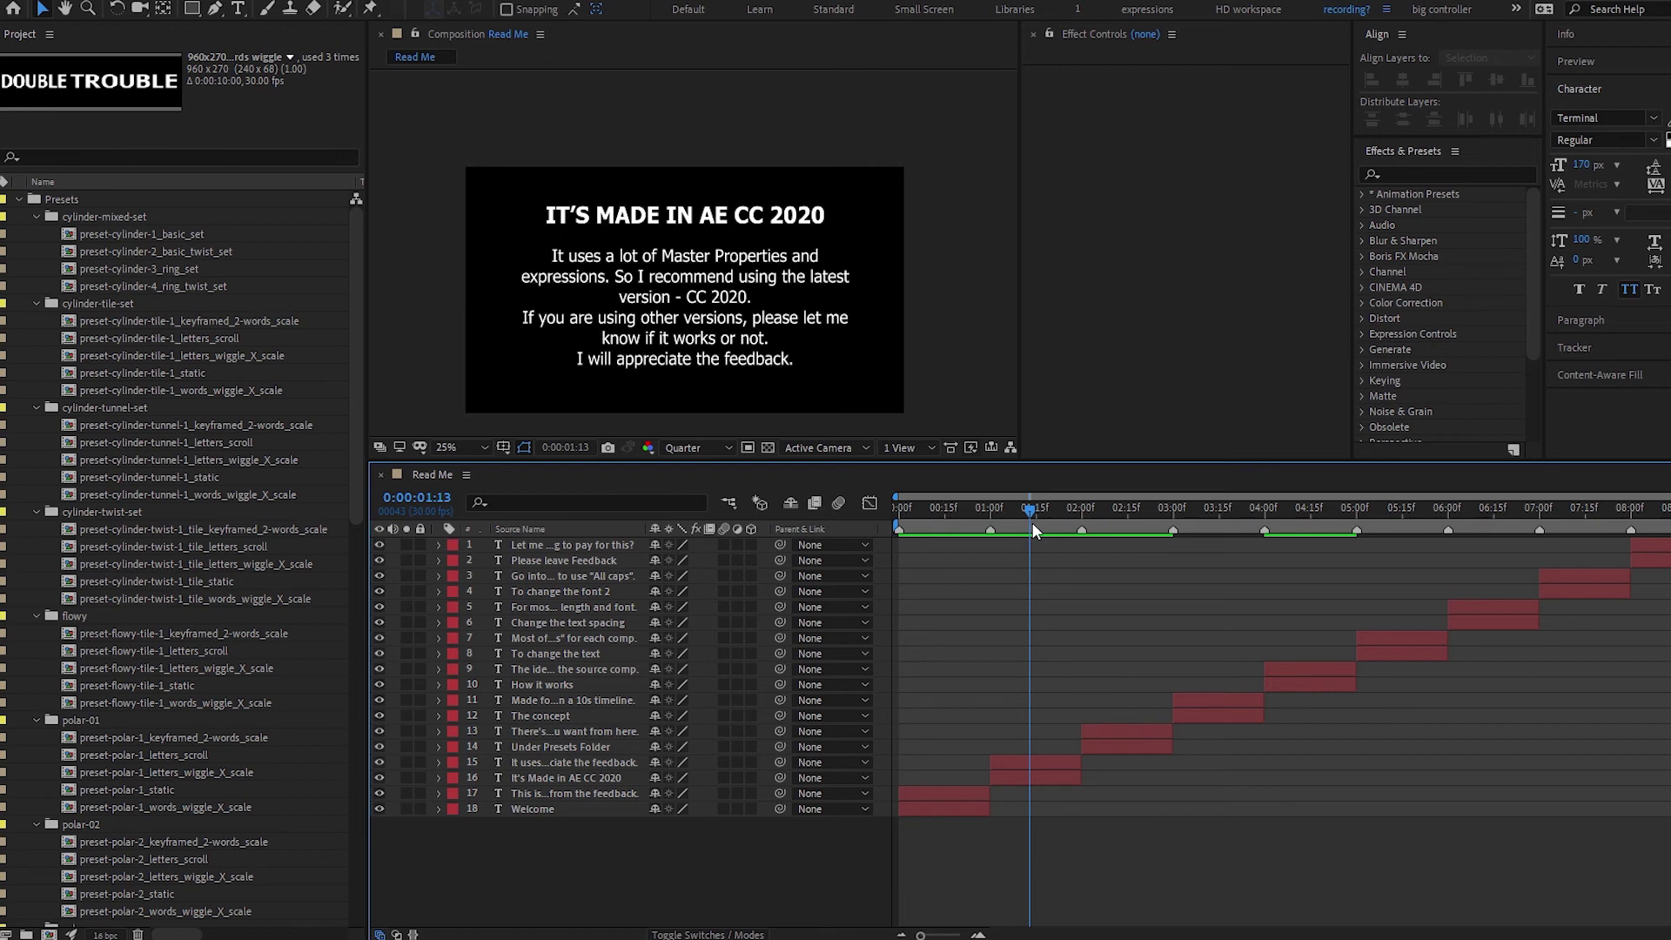
drag(1033, 528, 1191, 515)
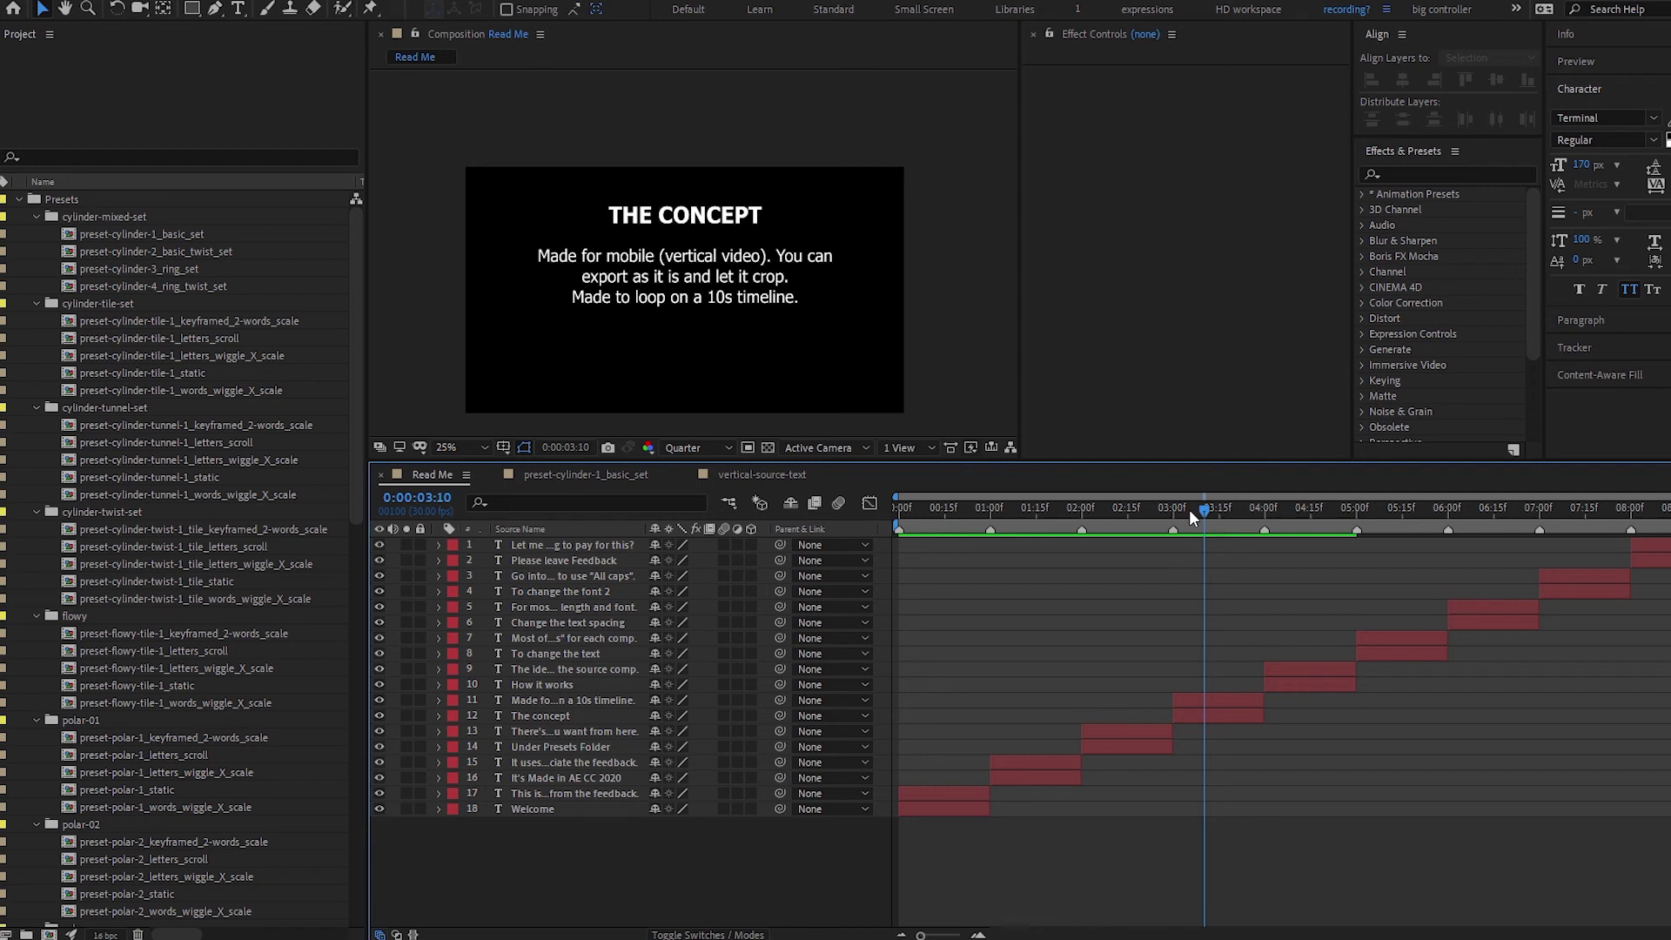
click(1302, 512)
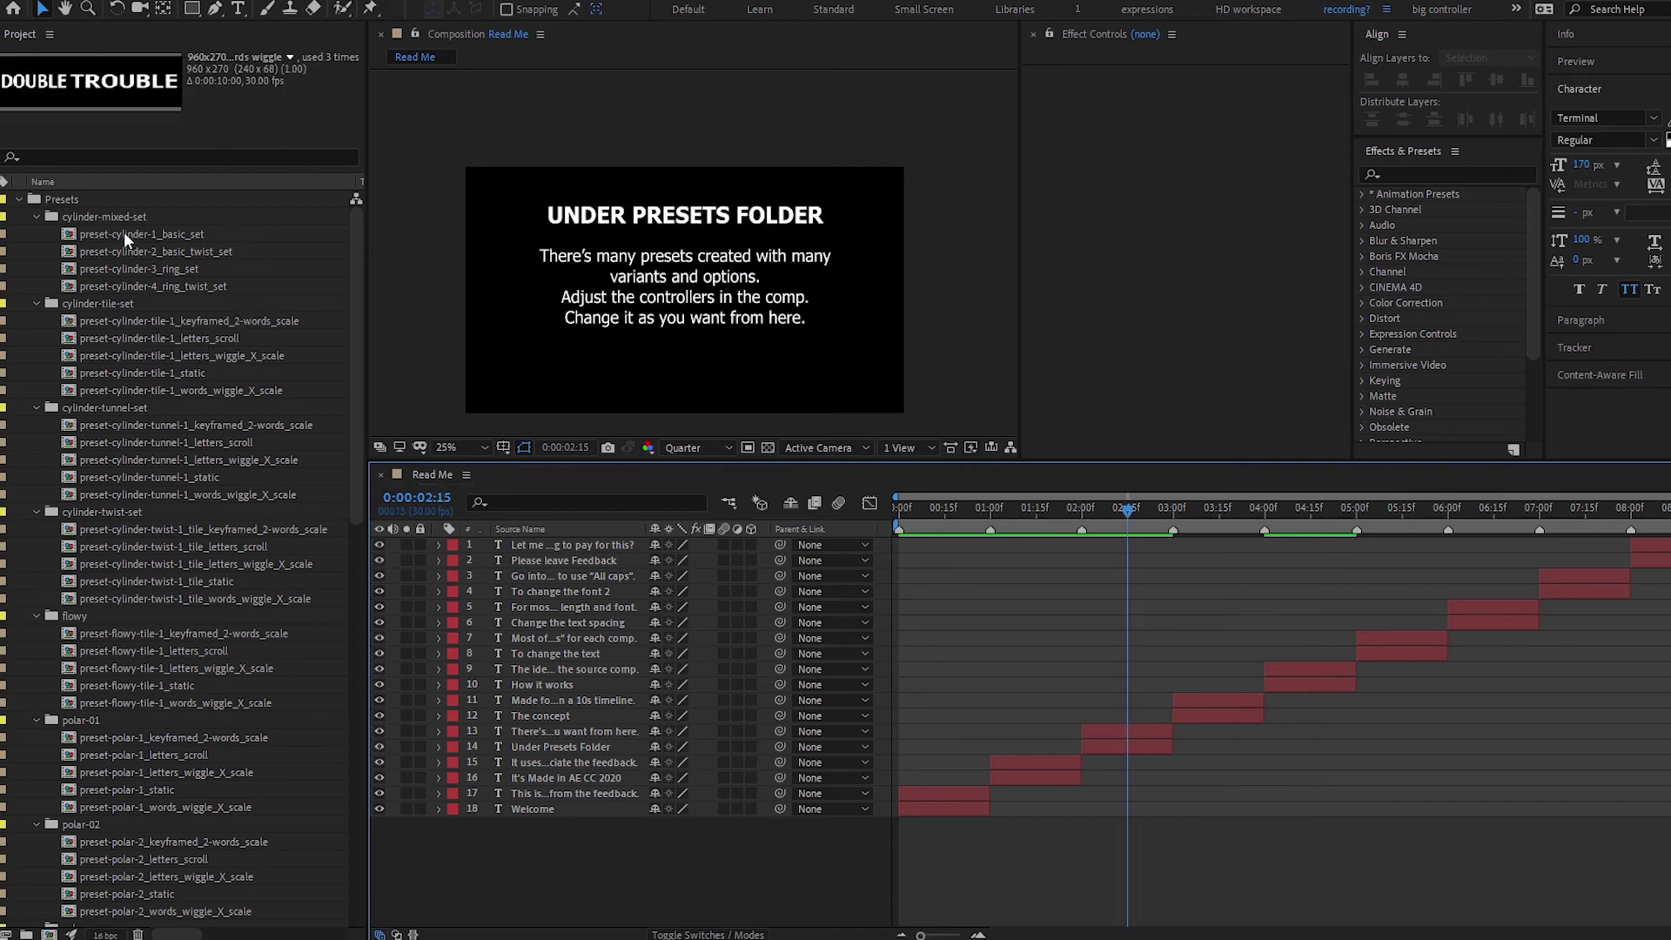
Browse the Presets folder, checking the cylinder-mixed-set presets and the cylinder-tile letters_scroll preset.
click(87, 201)
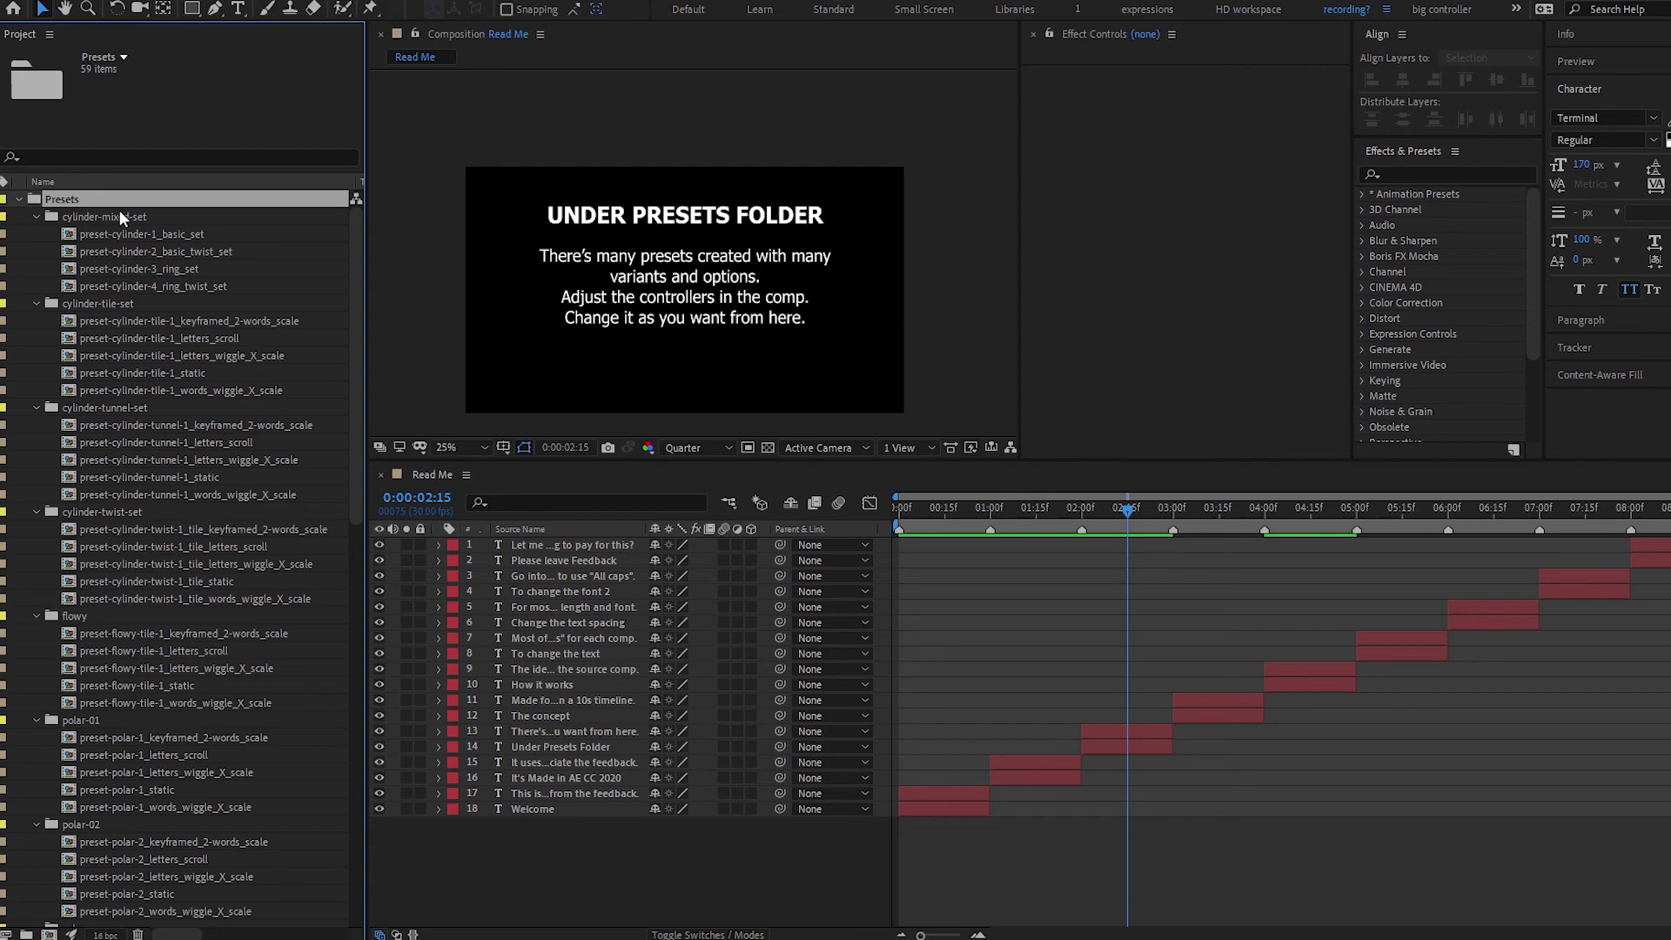
click(120, 217)
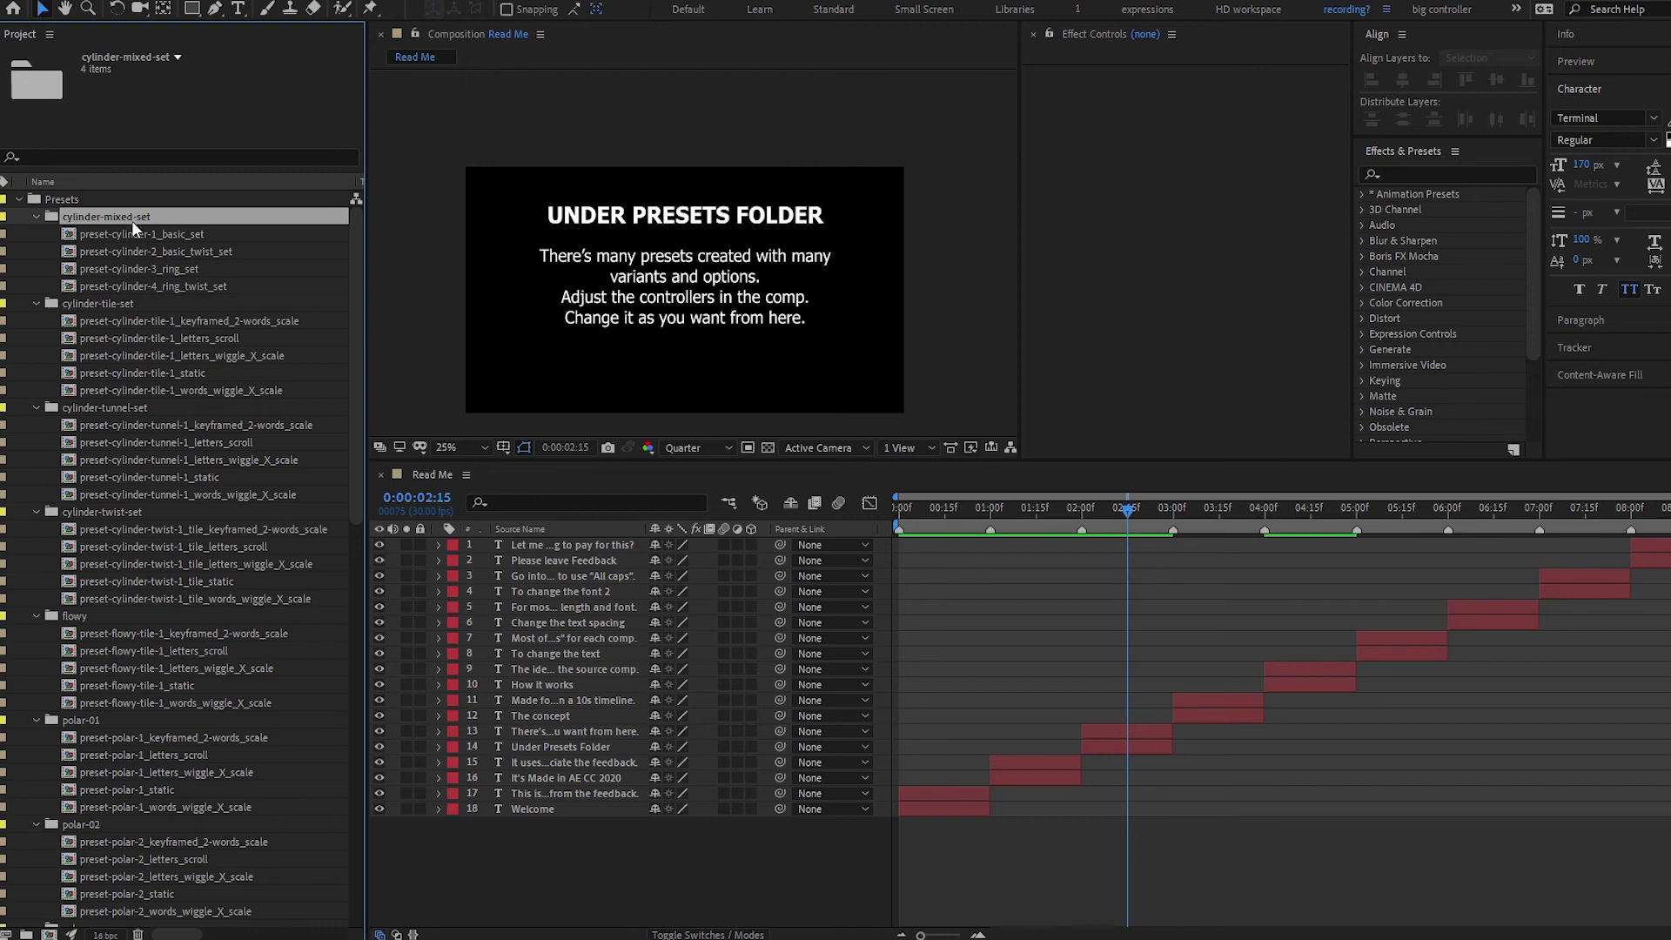
click(179, 235)
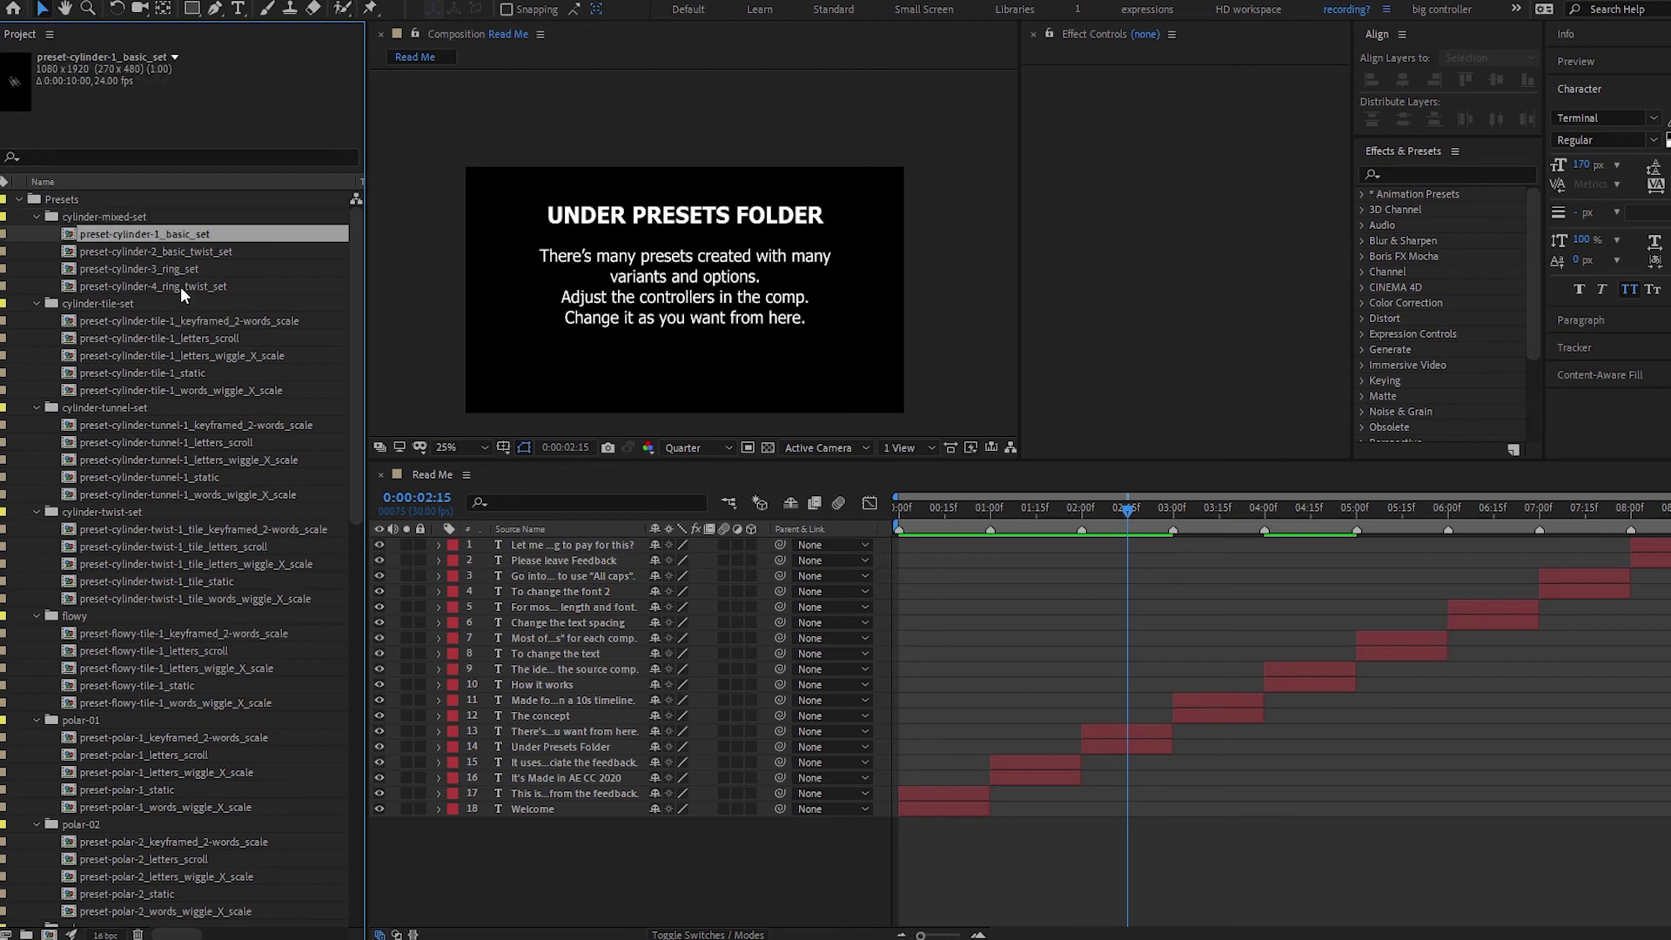
click(180, 285)
click(180, 337)
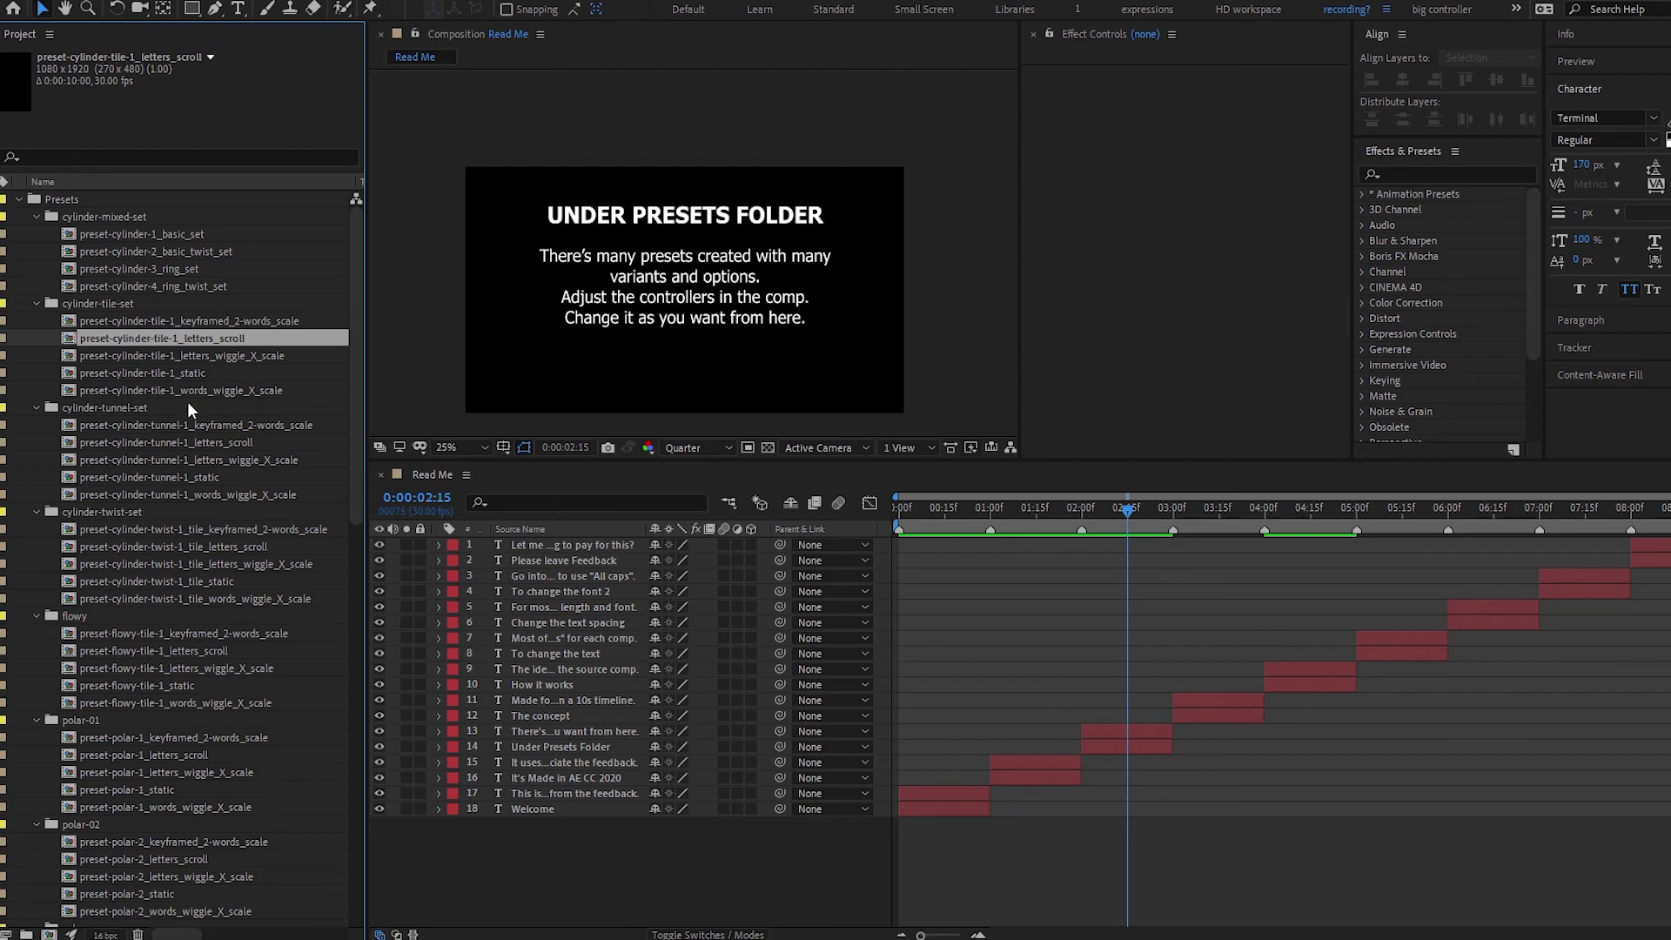
Select all five presets in the cylinder-tile-set folder, from keyframed_2-words_scale to words_wiggle_X_scale, and open them together.
click(217, 322)
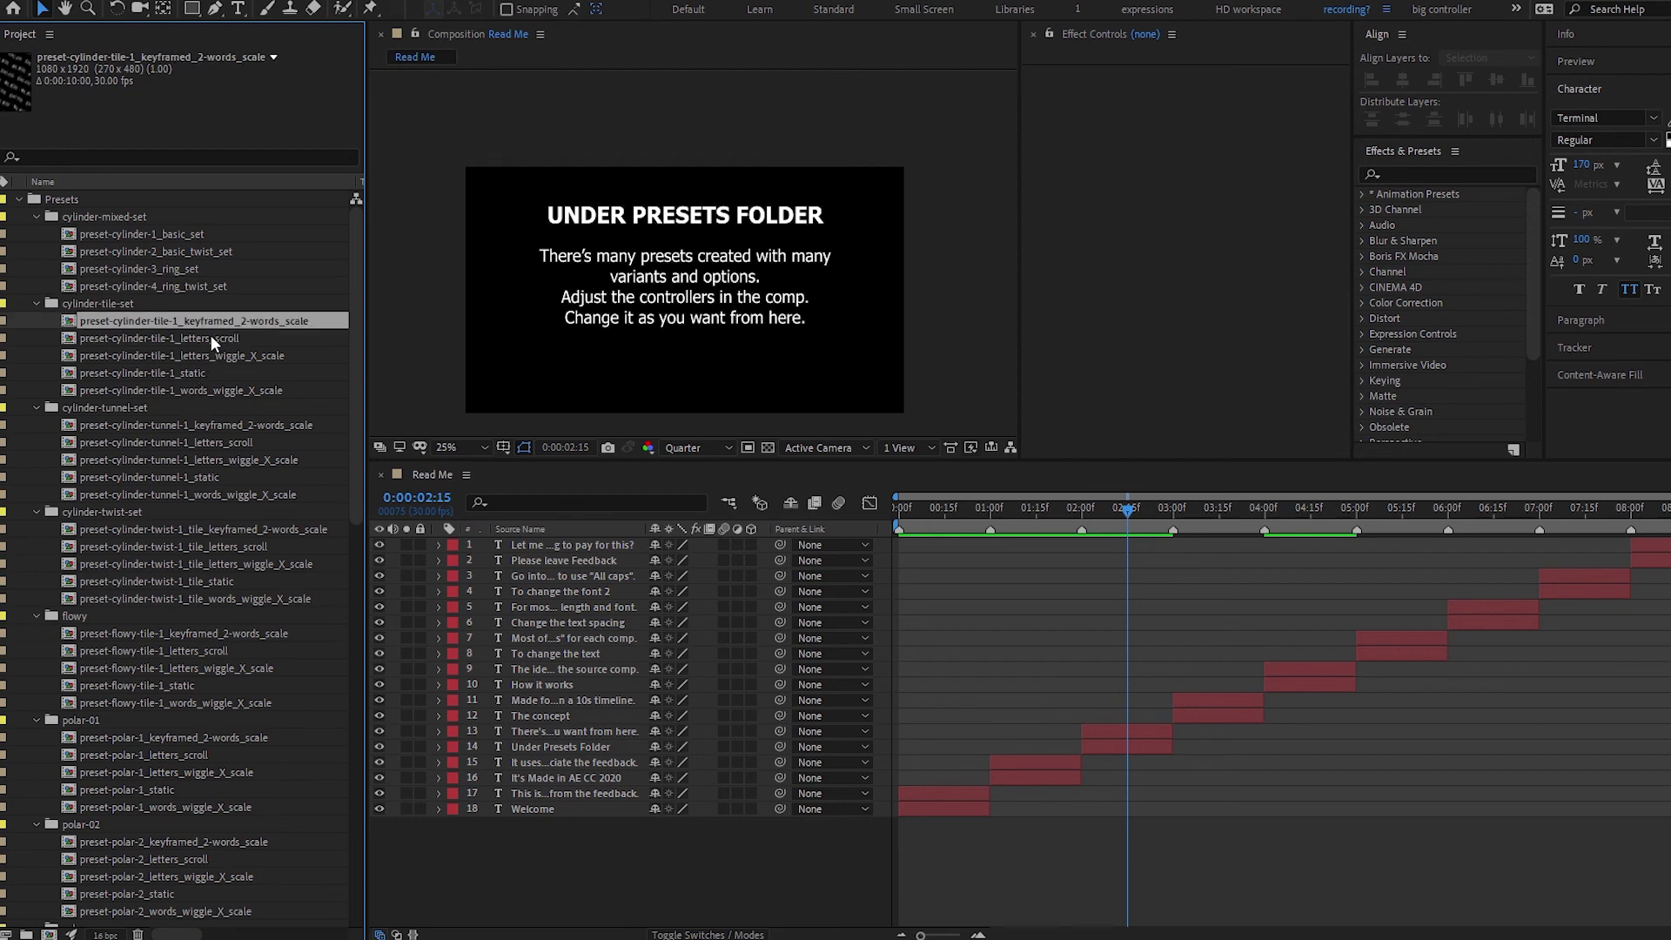
key(Down)
key(Down)
key(Down)
key(Down)
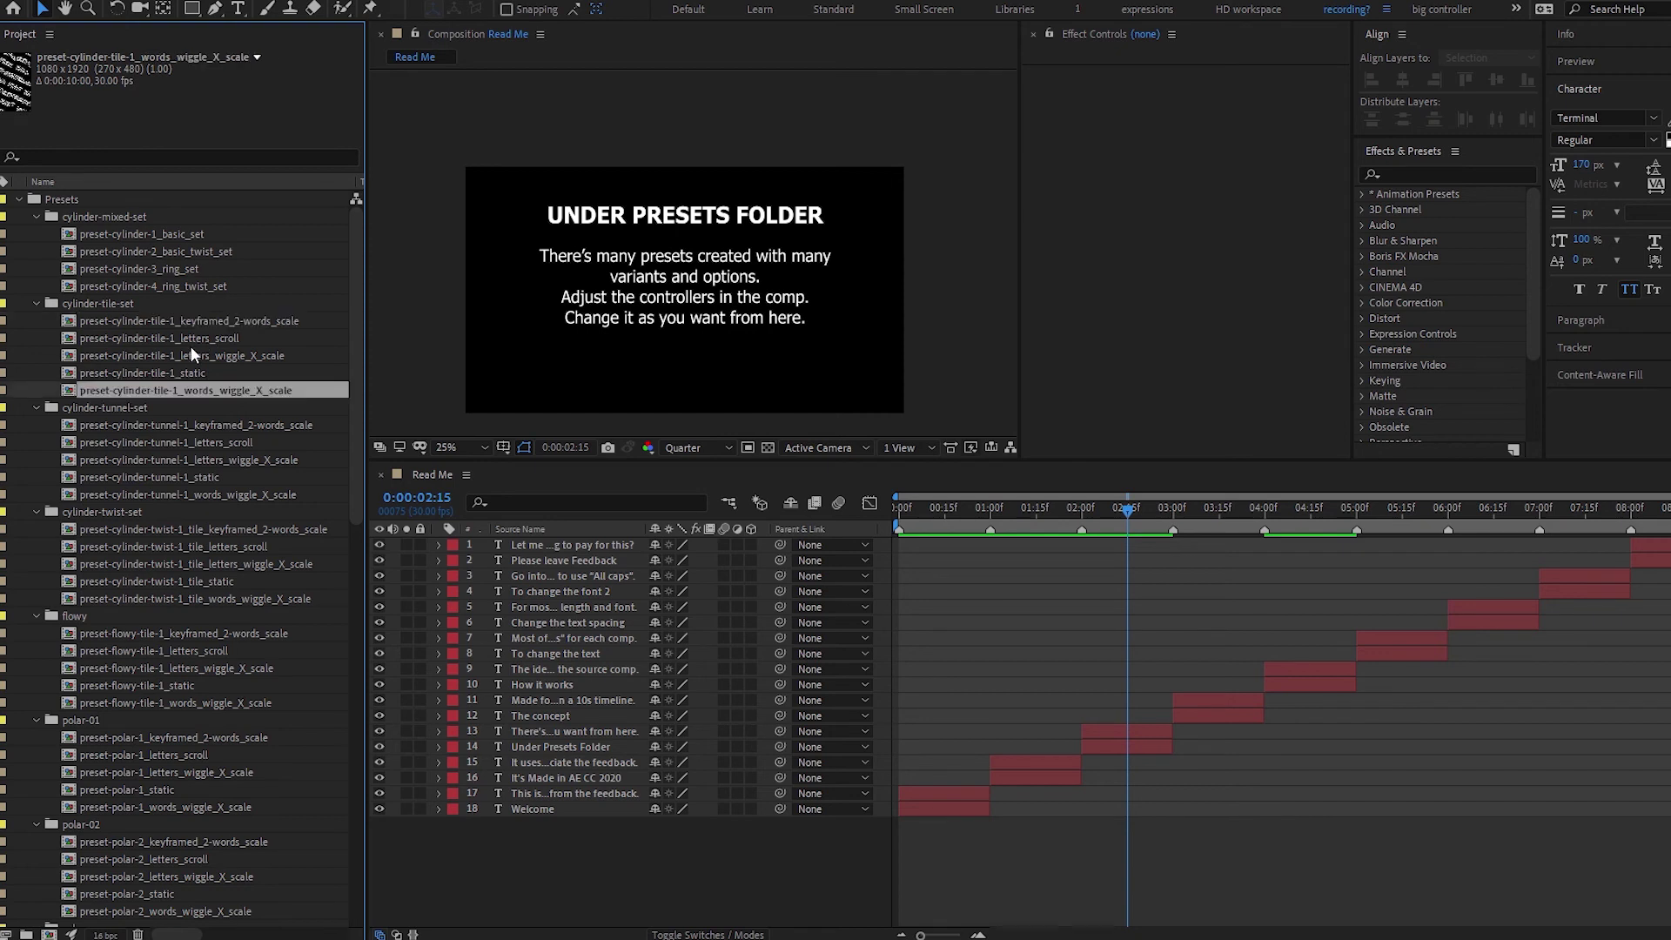
key(Up)
key(Up)
key(Up)
key(Up)
shift+click(195, 387)
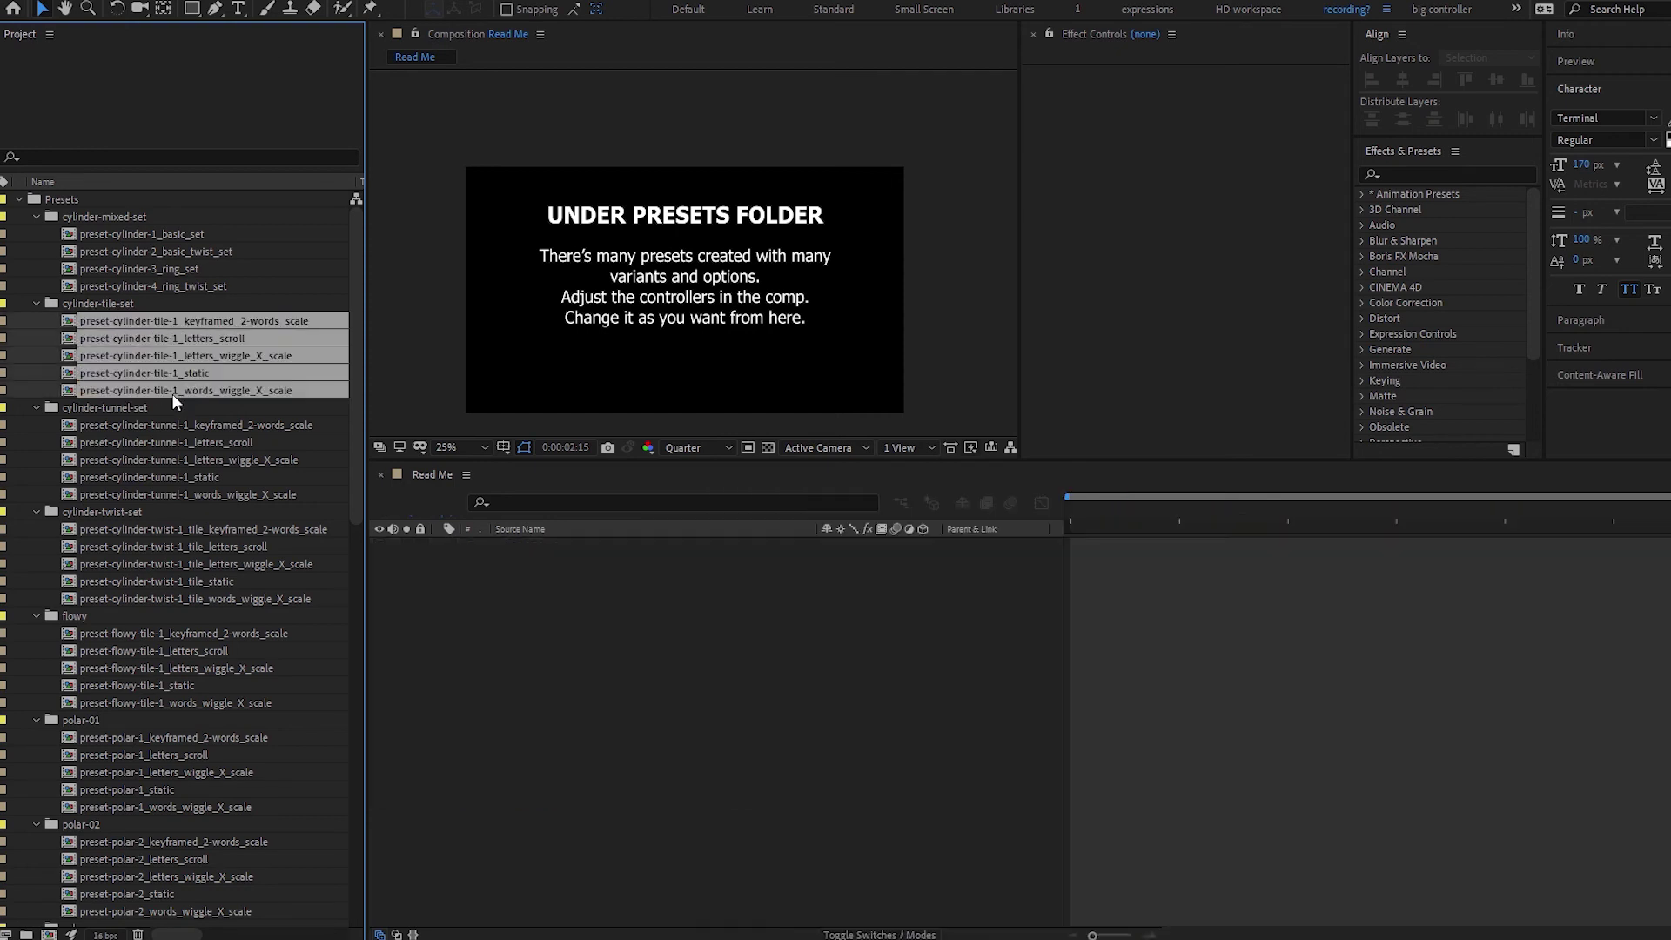
key(Return)
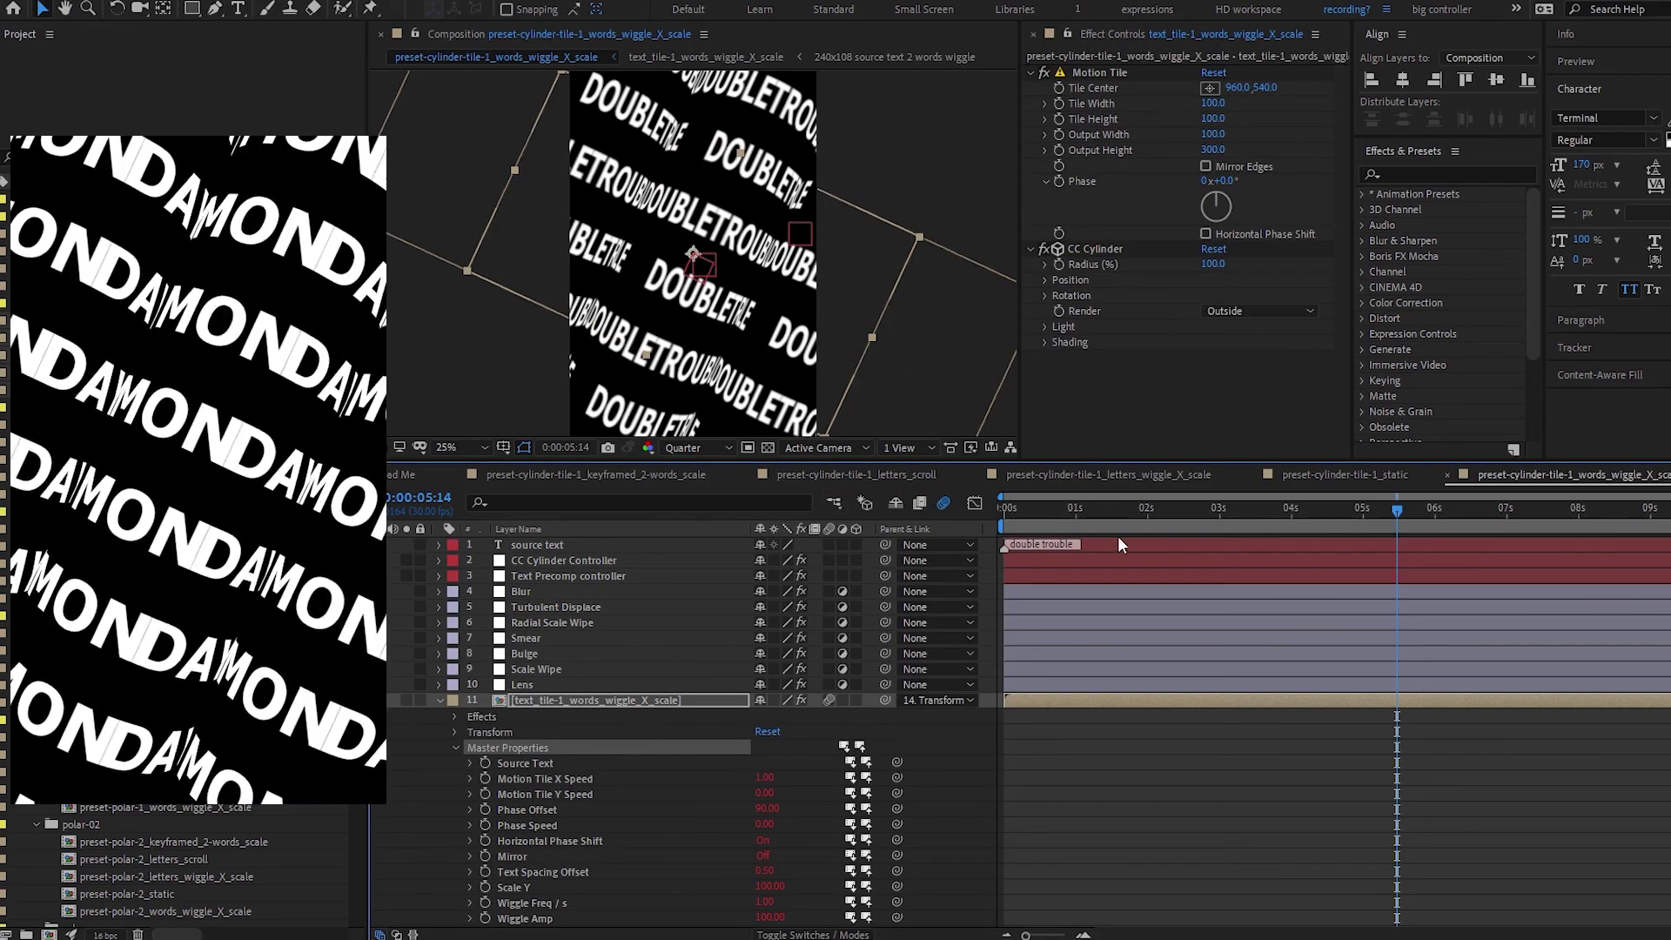
Preview the first second of preset-cylinder-tile-1_words_wiggle_X_scale and show the Text Precomp controller's effect settings.
click(1016, 515)
drag(1020, 524, 1022, 525)
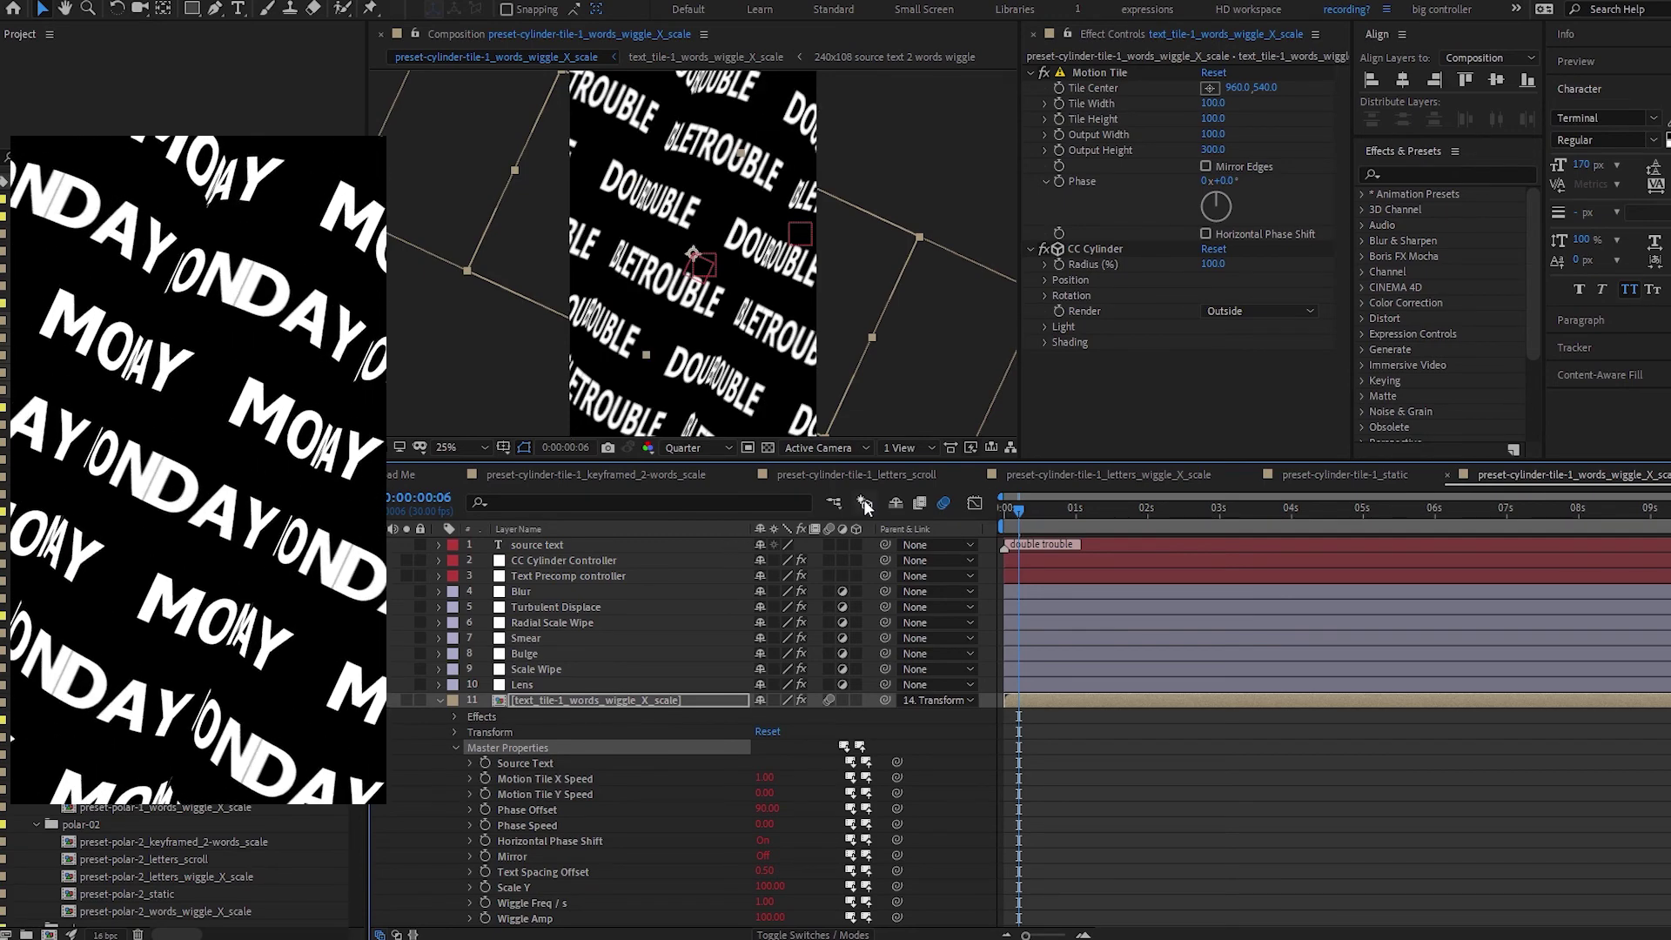
click(595, 573)
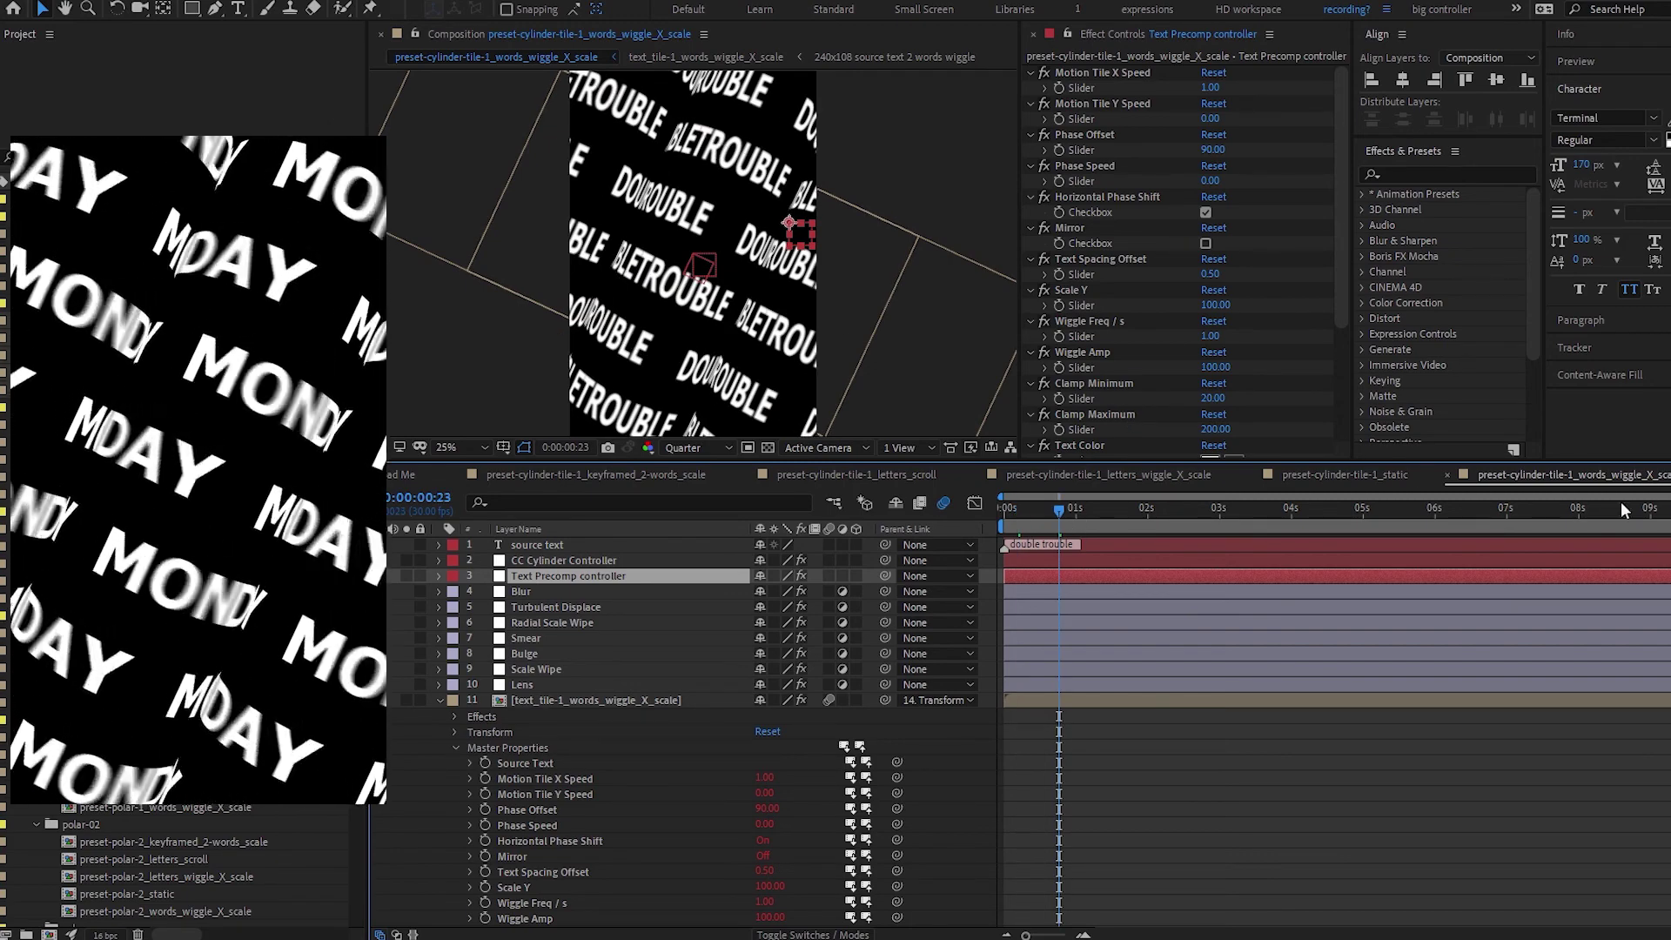
View the cylinder-tile static composition, and show the letters_wiggle_X_scale composition at its first frame.
click(1358, 475)
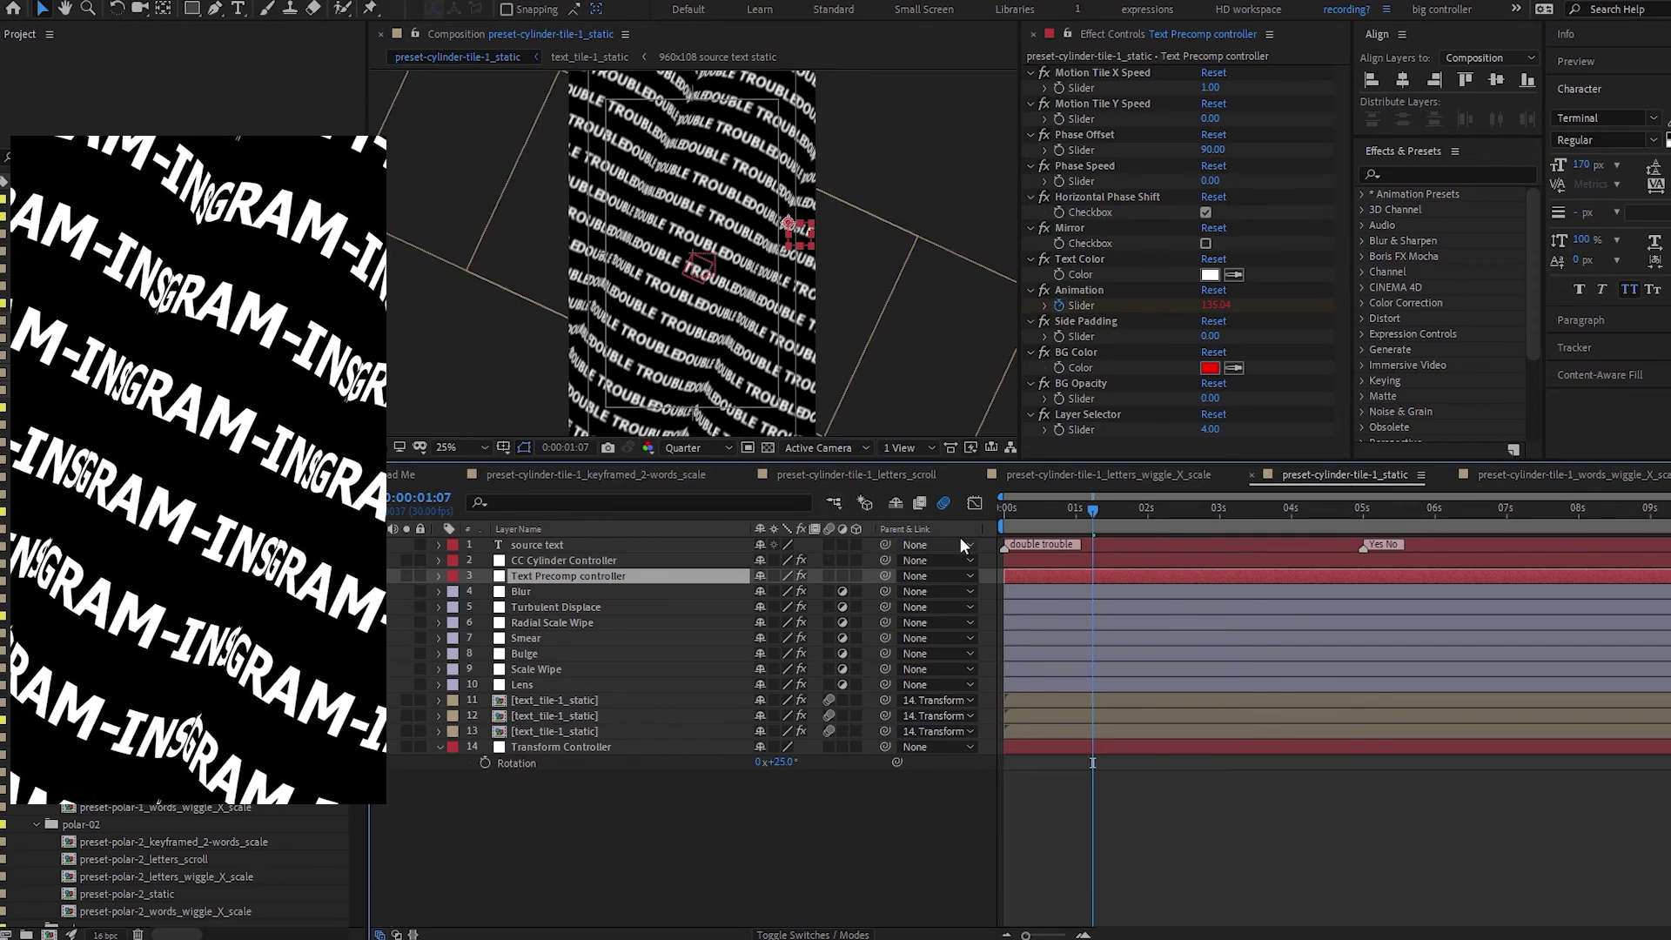
click(1130, 473)
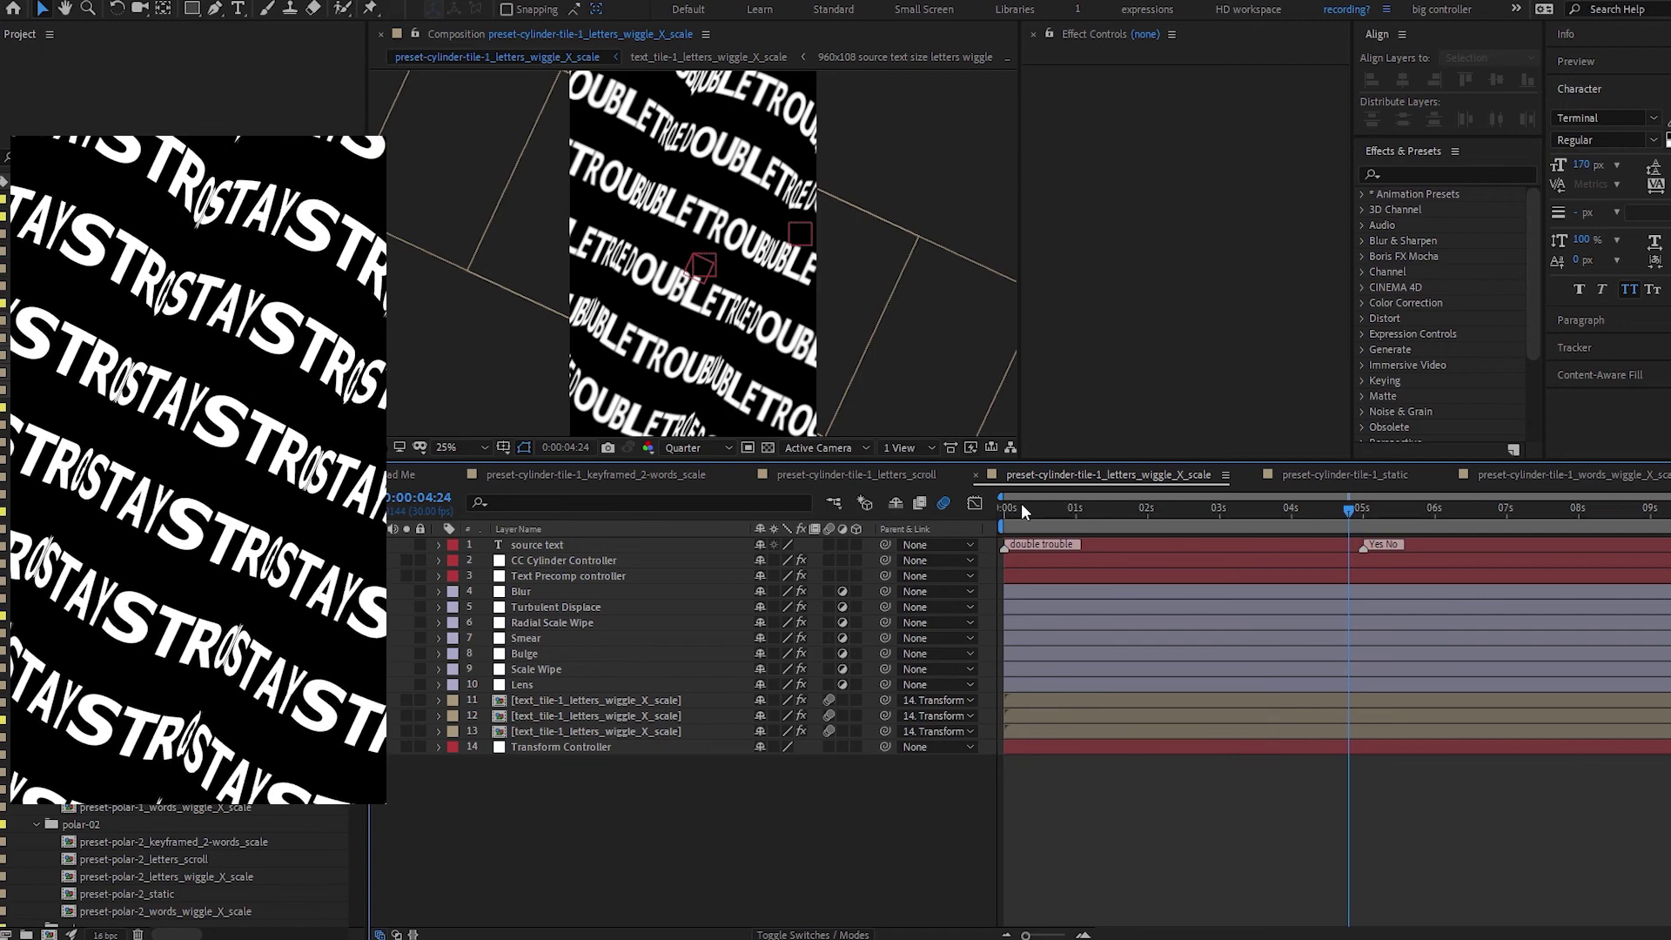
drag(1019, 510, 1005, 510)
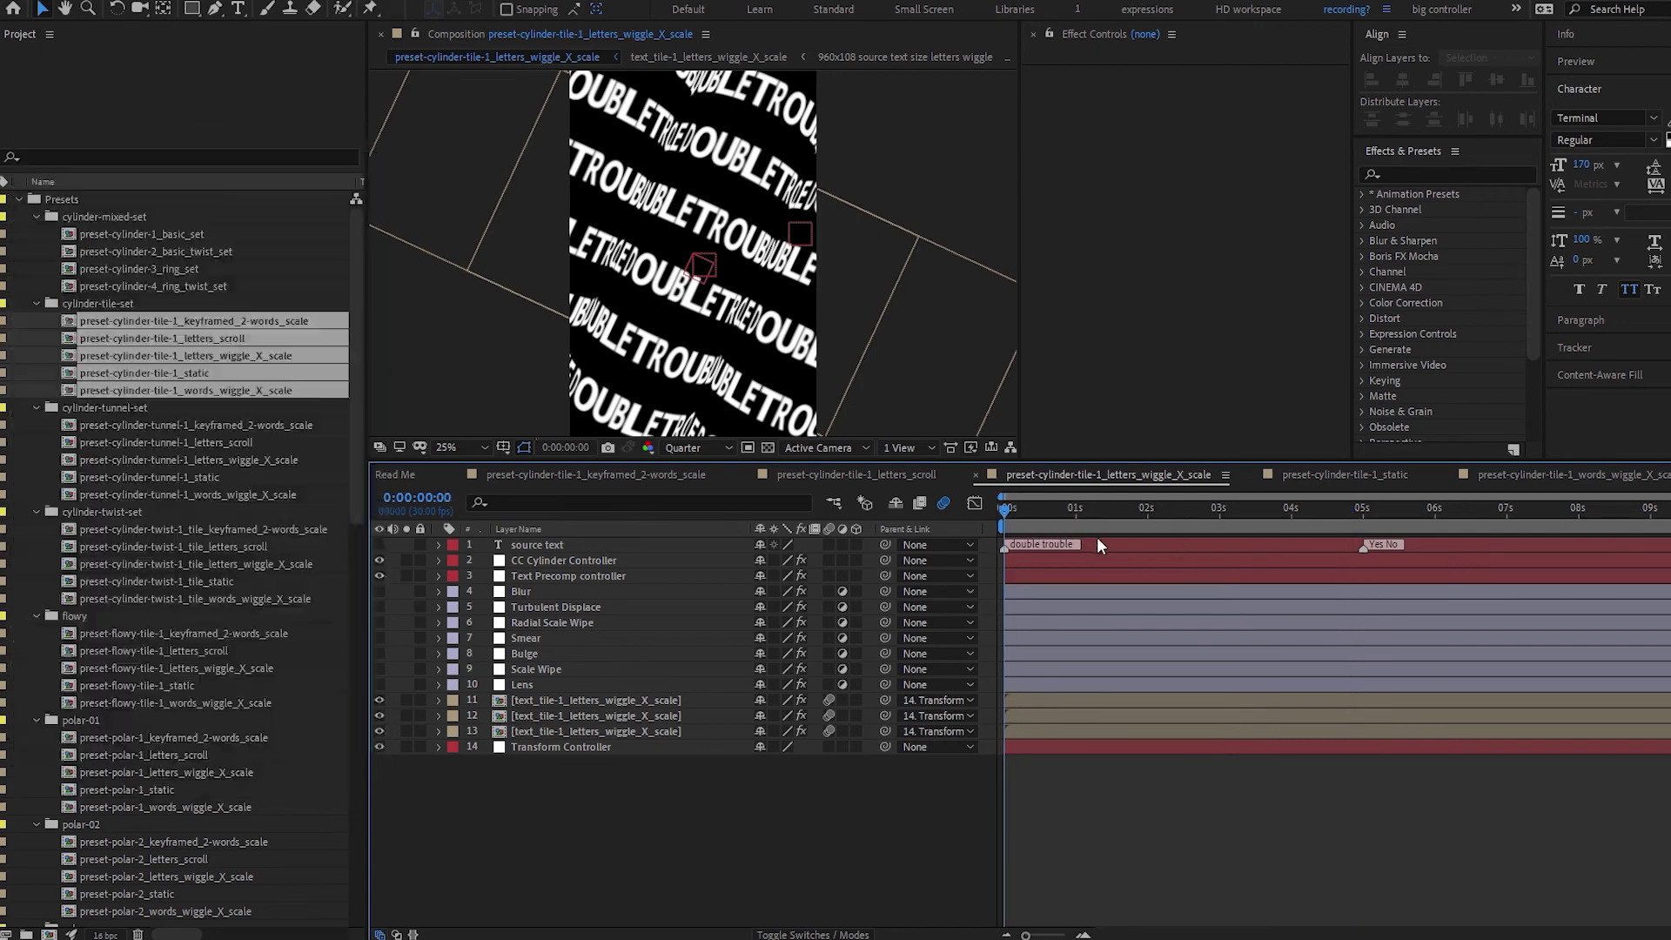
Preview the preset-cylinder-tile-1_letters_scroll composition at its start, around three seconds and near its end.
key(shift+comma)
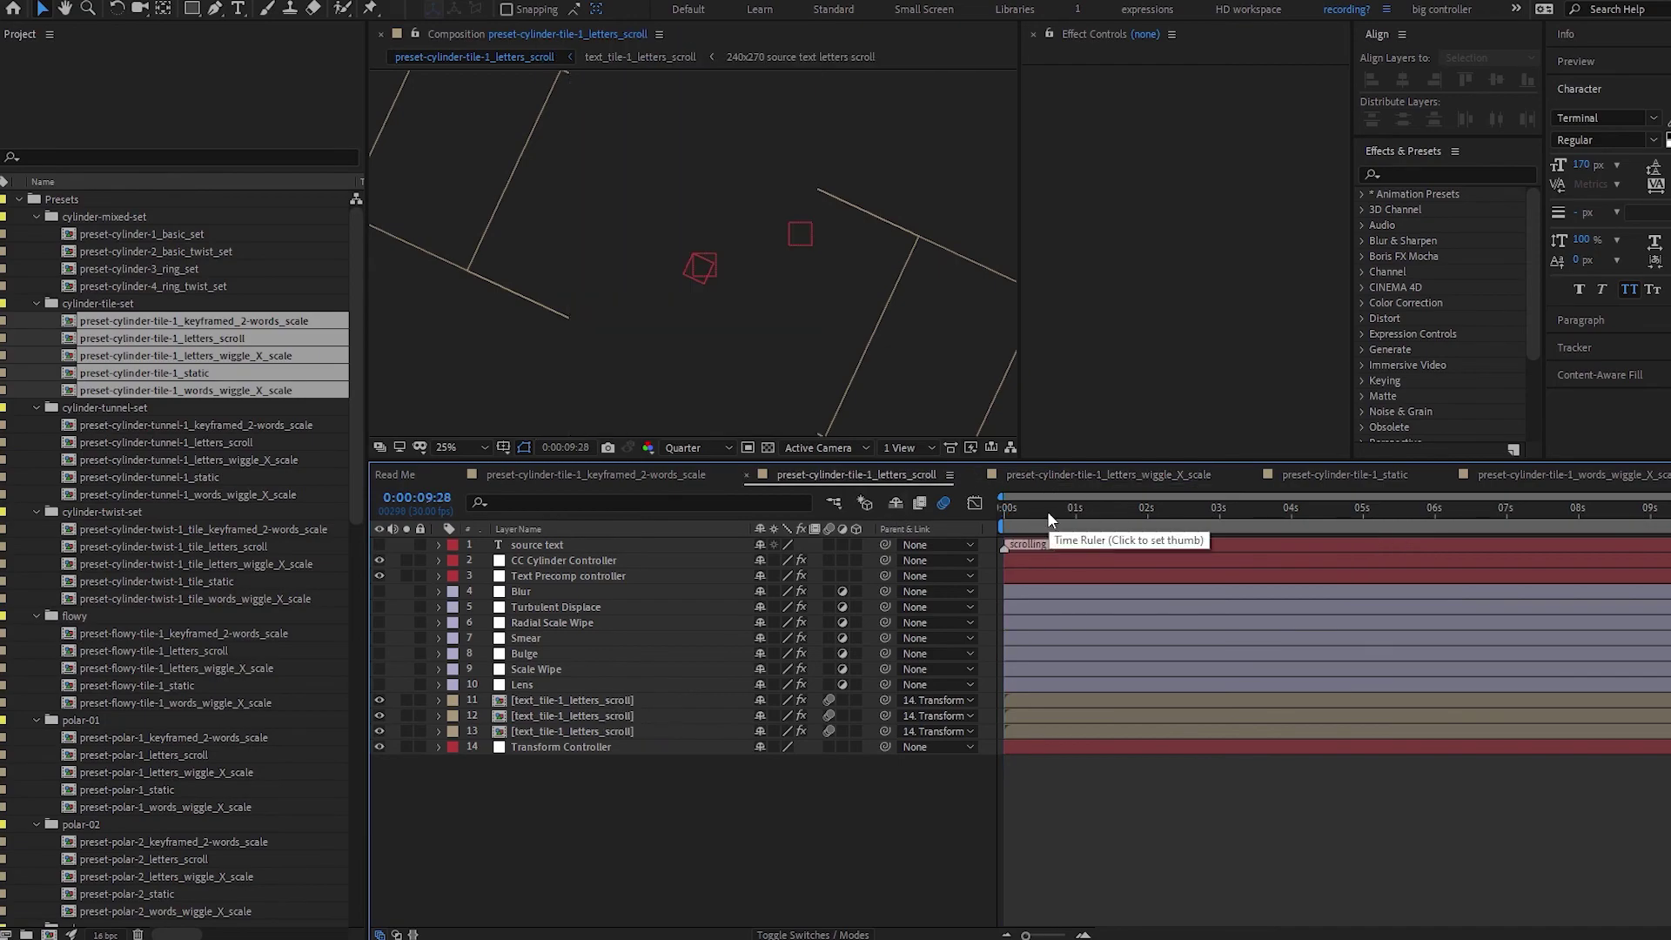
key(Home)
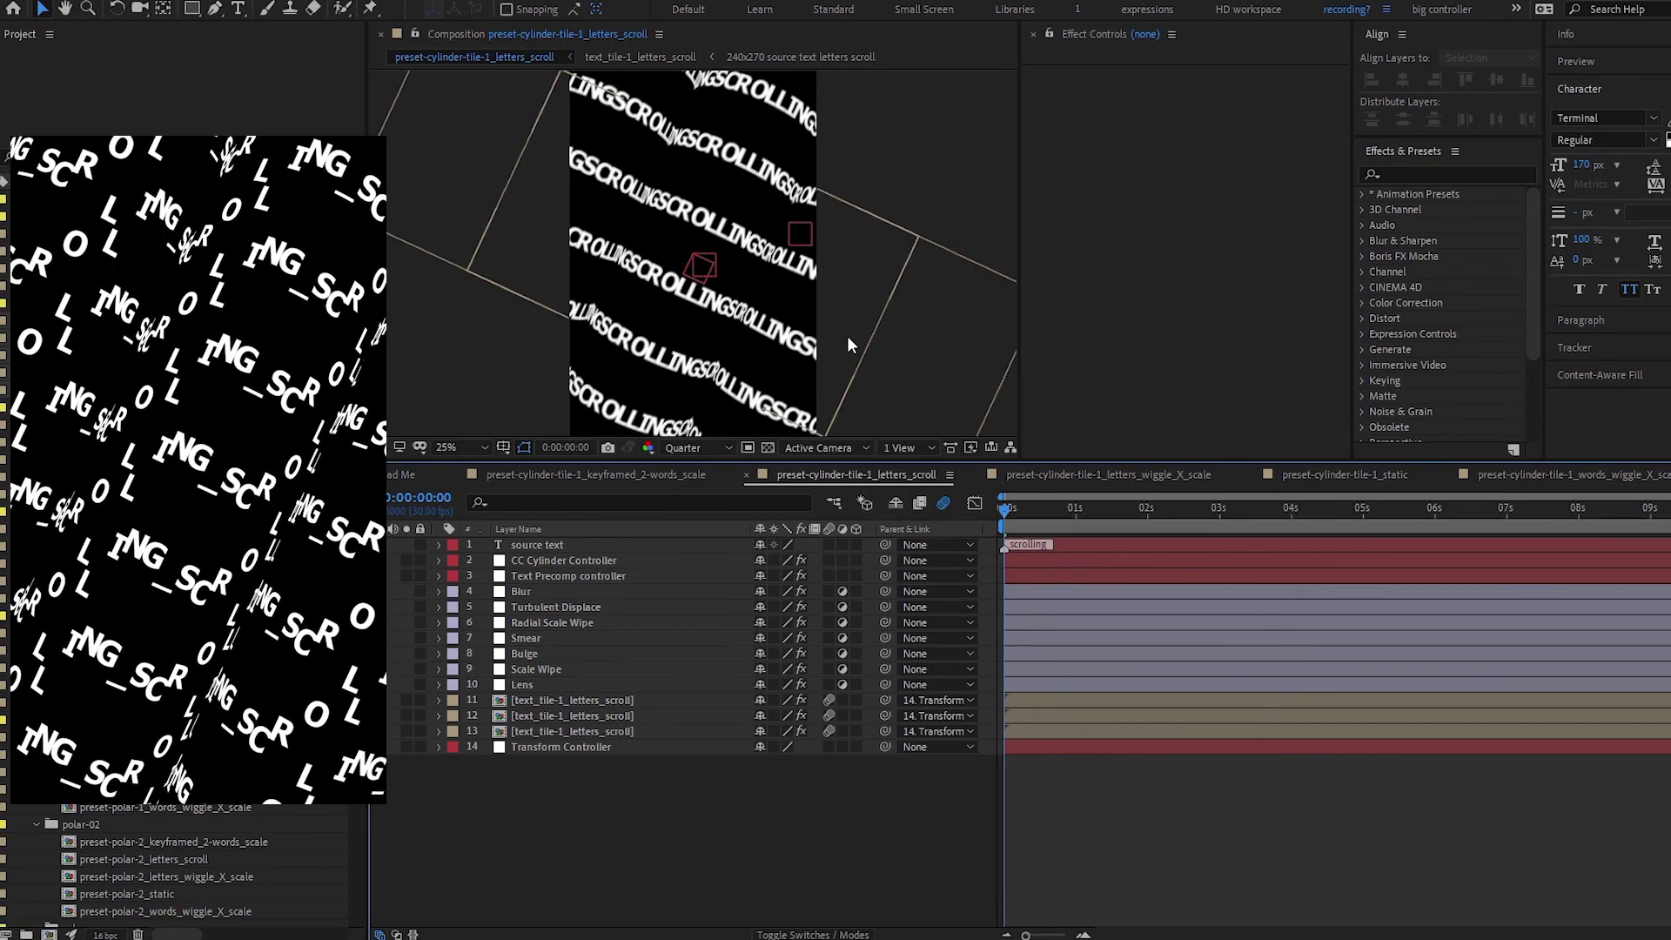
click(1230, 507)
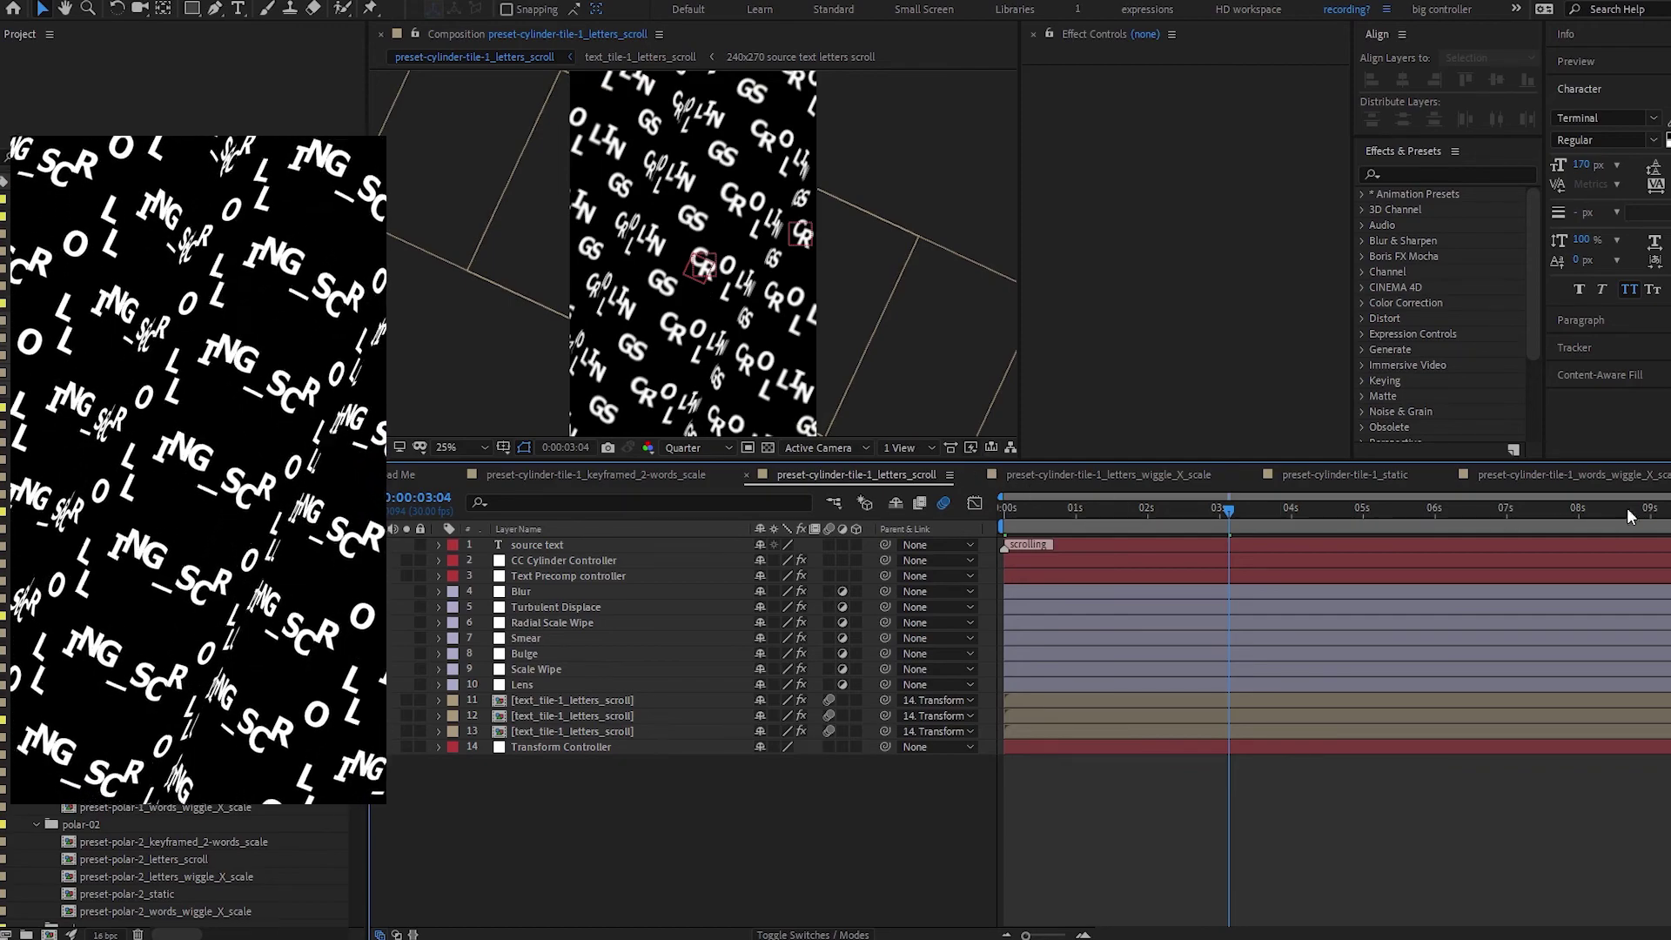
click(1668, 515)
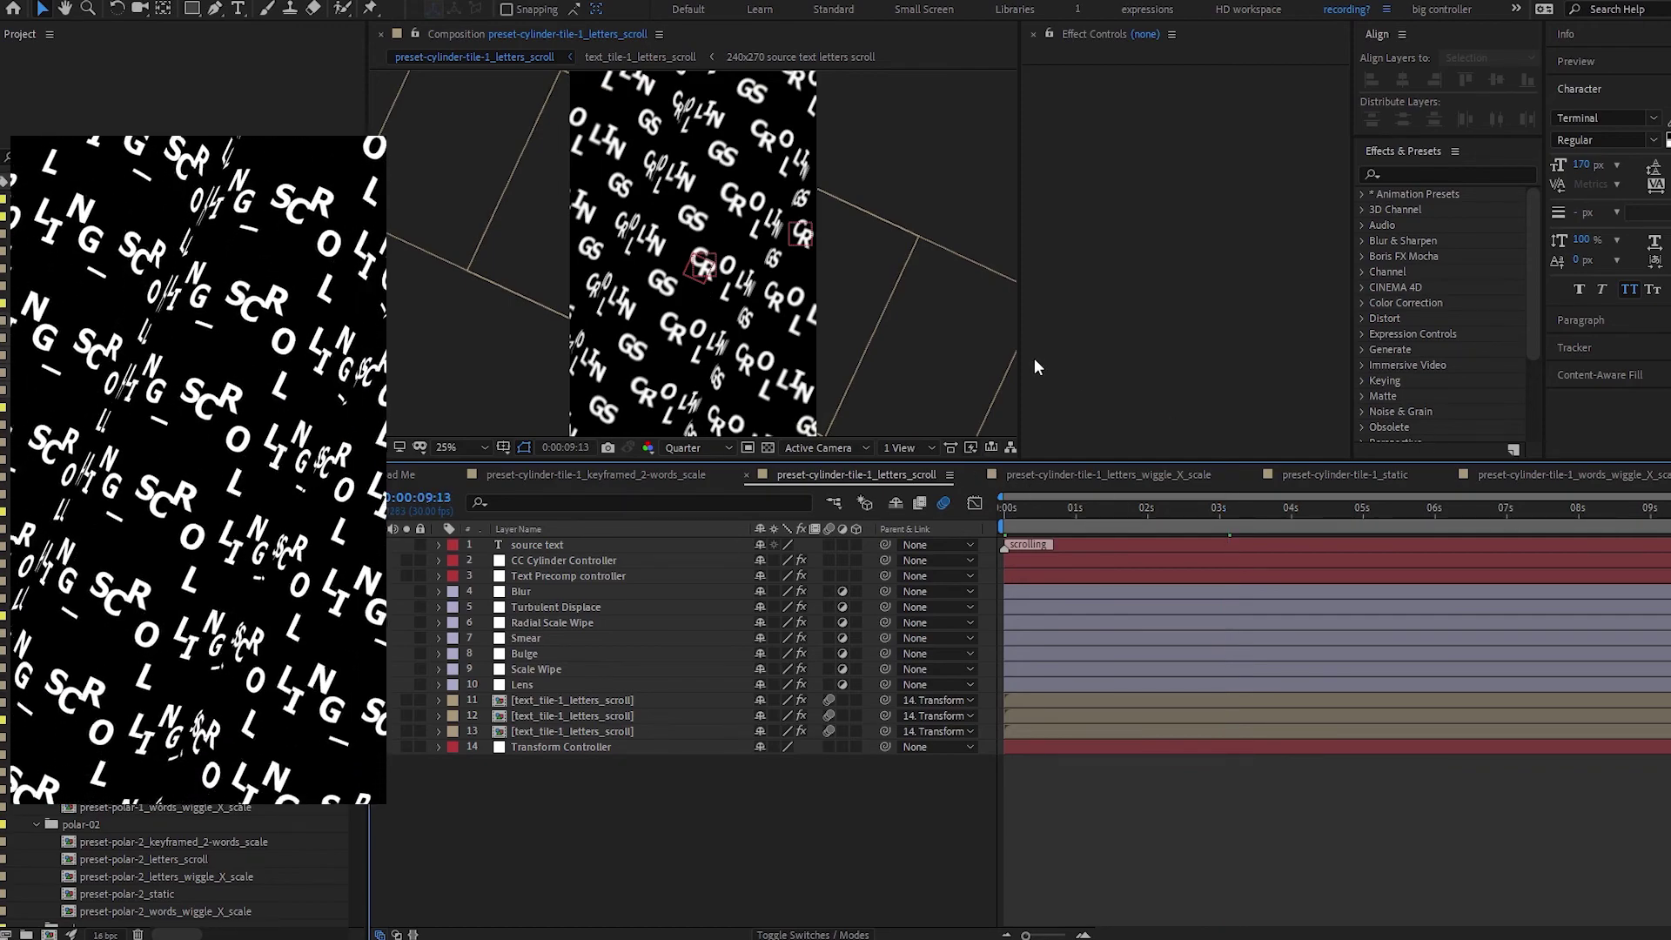
Scrub preset-cylinder-tile-1_keyframed_2-words_scale between its two Animation slider keyframes to examine the text scaling.
key(shift+comma)
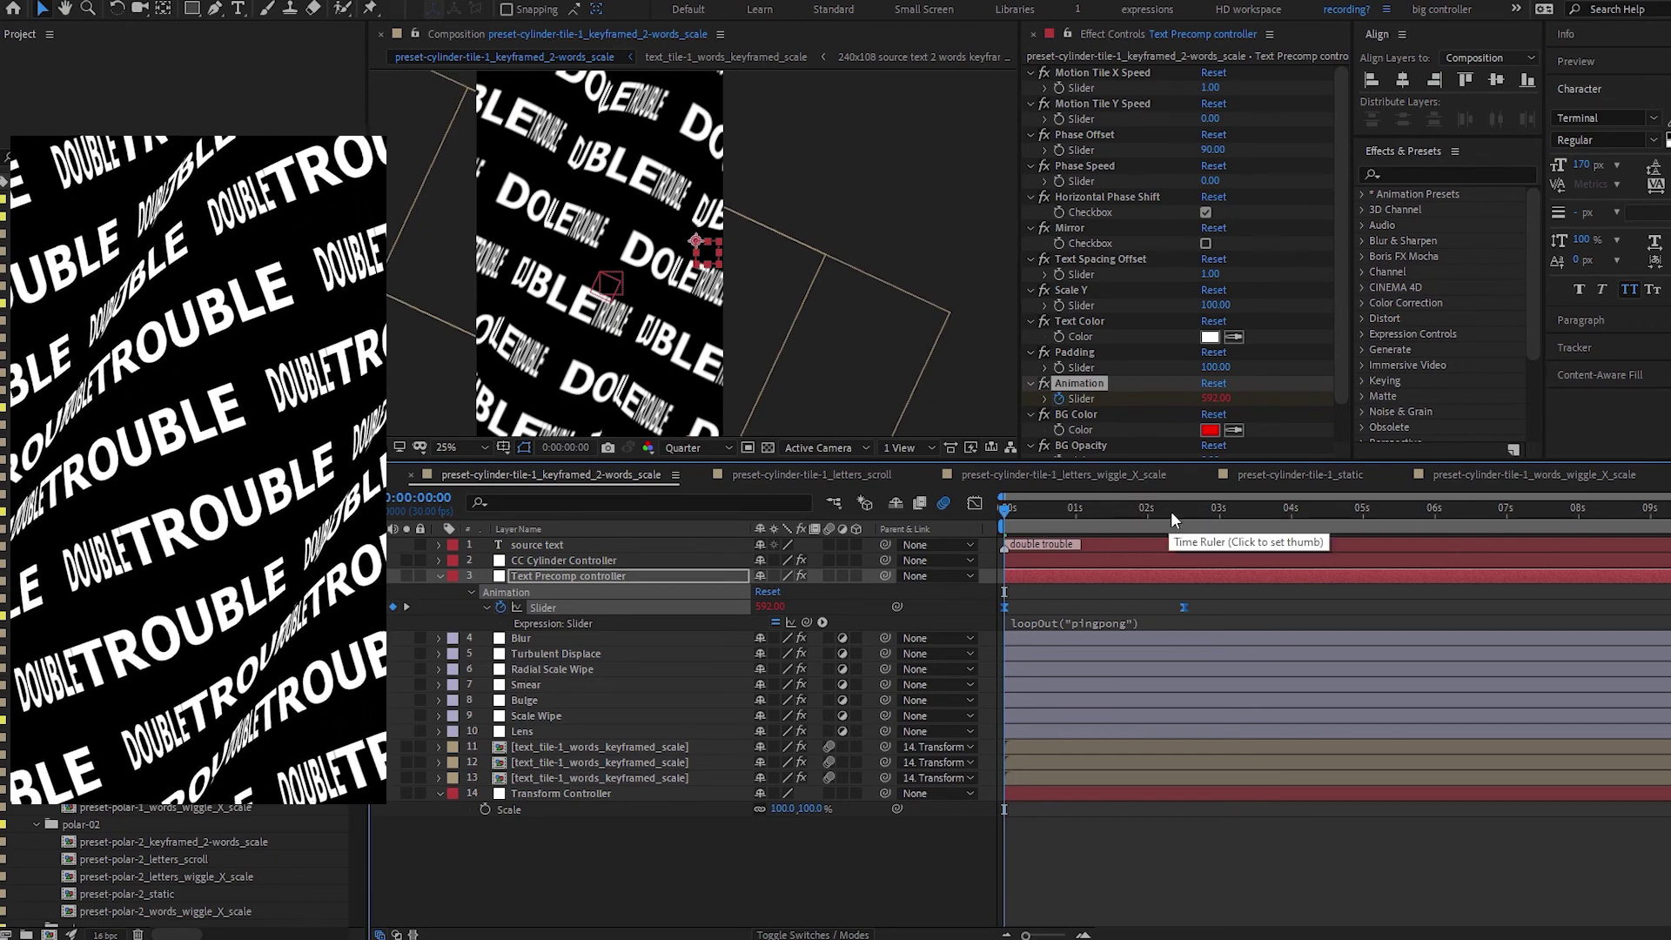
drag(1175, 511, 1184, 514)
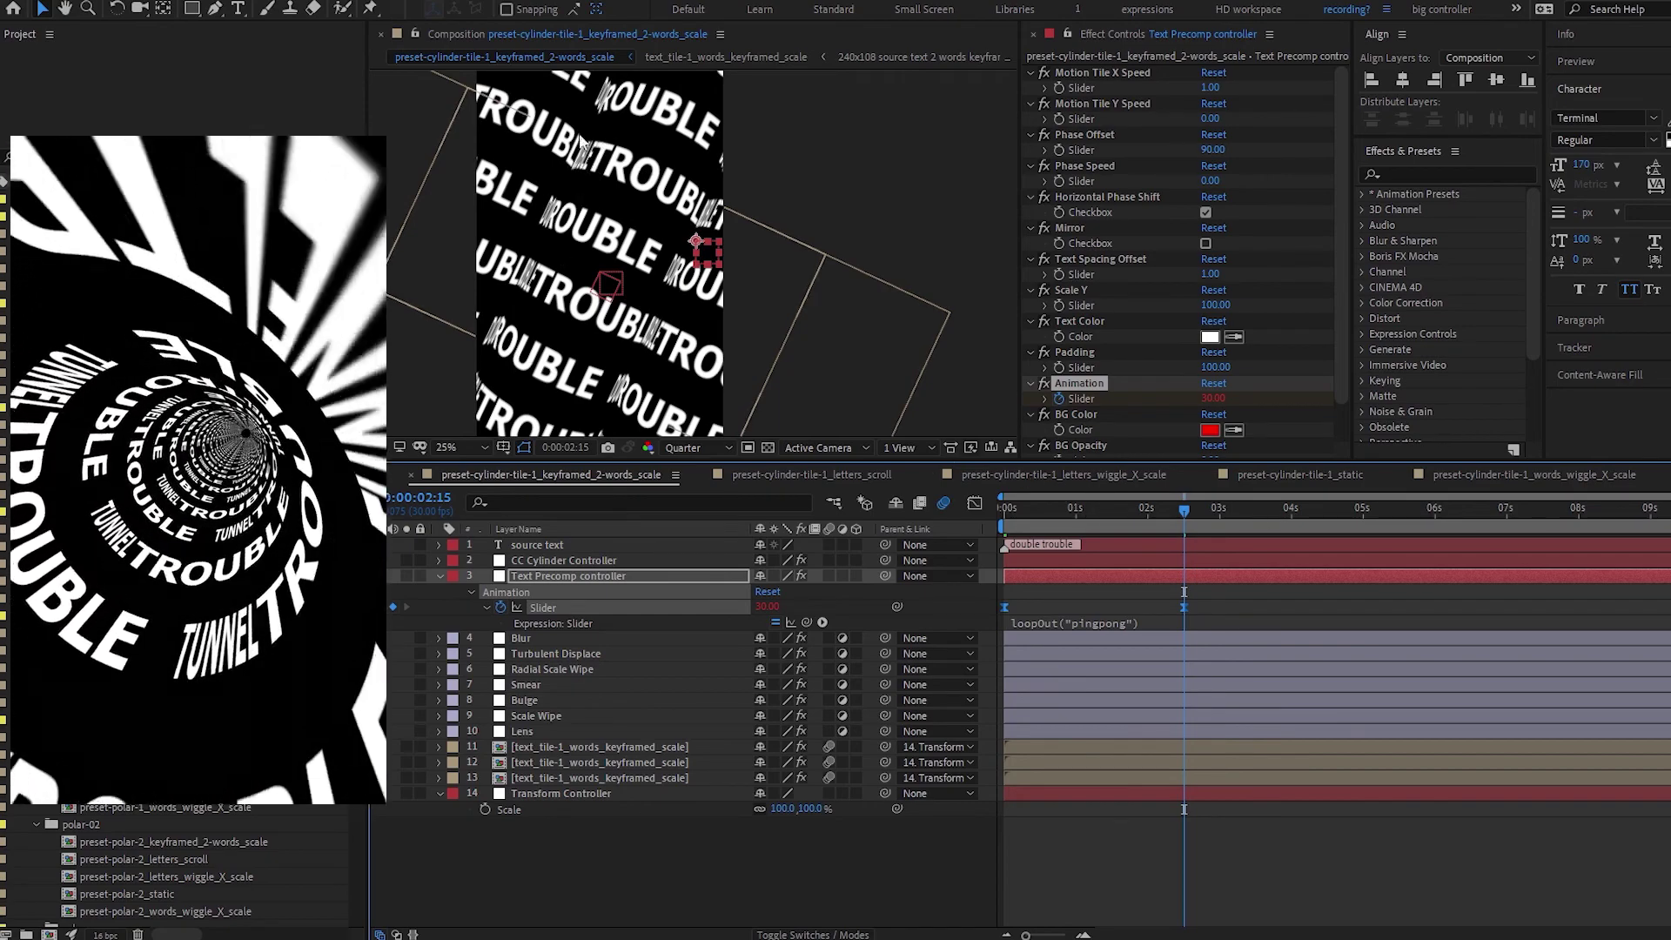
click(1109, 512)
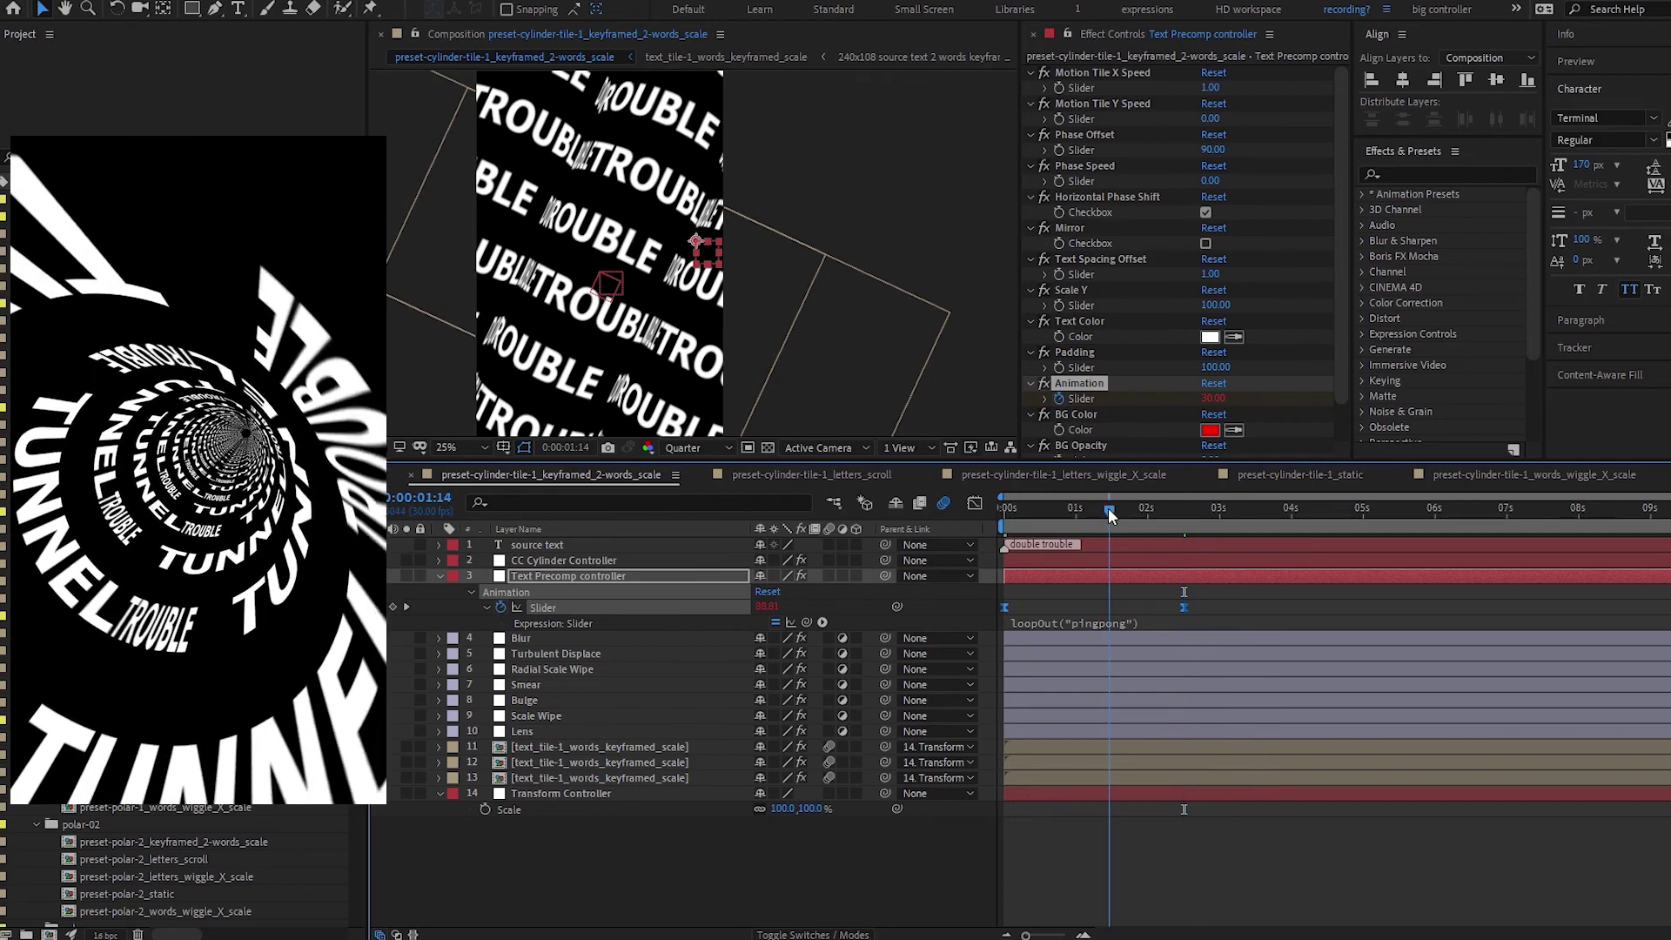
drag(1109, 508, 1116, 508)
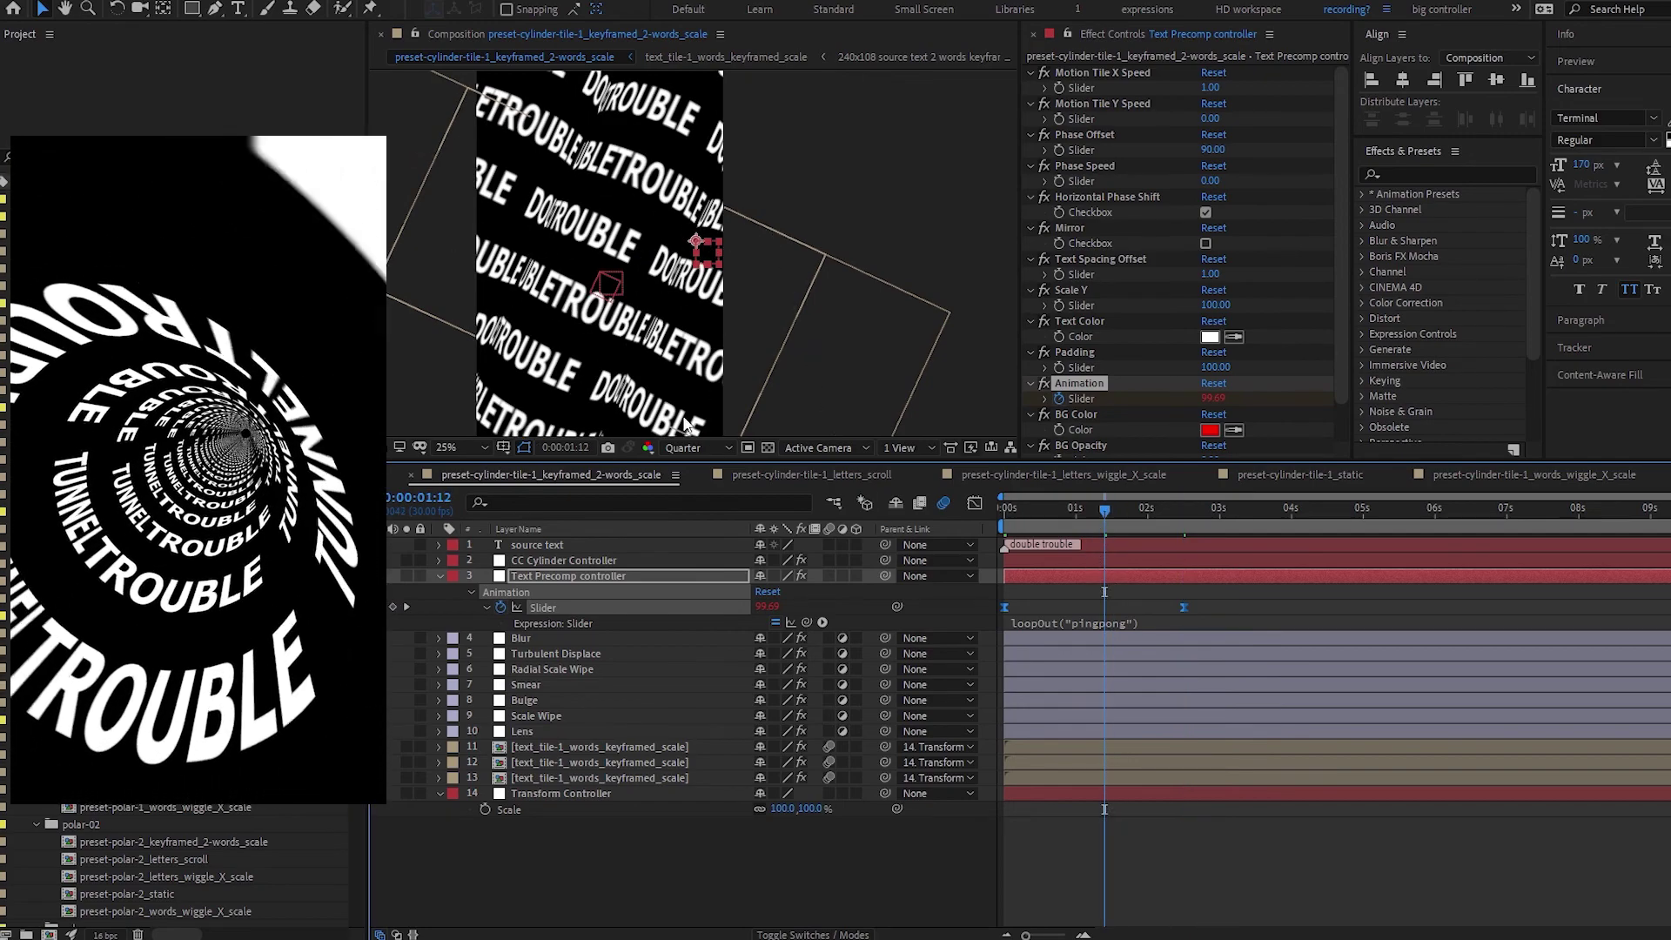
Return preset-cylinder-tile-1_keyframed_2-words_scale to its first frame to preview the start of the text scaling.
click(1037, 508)
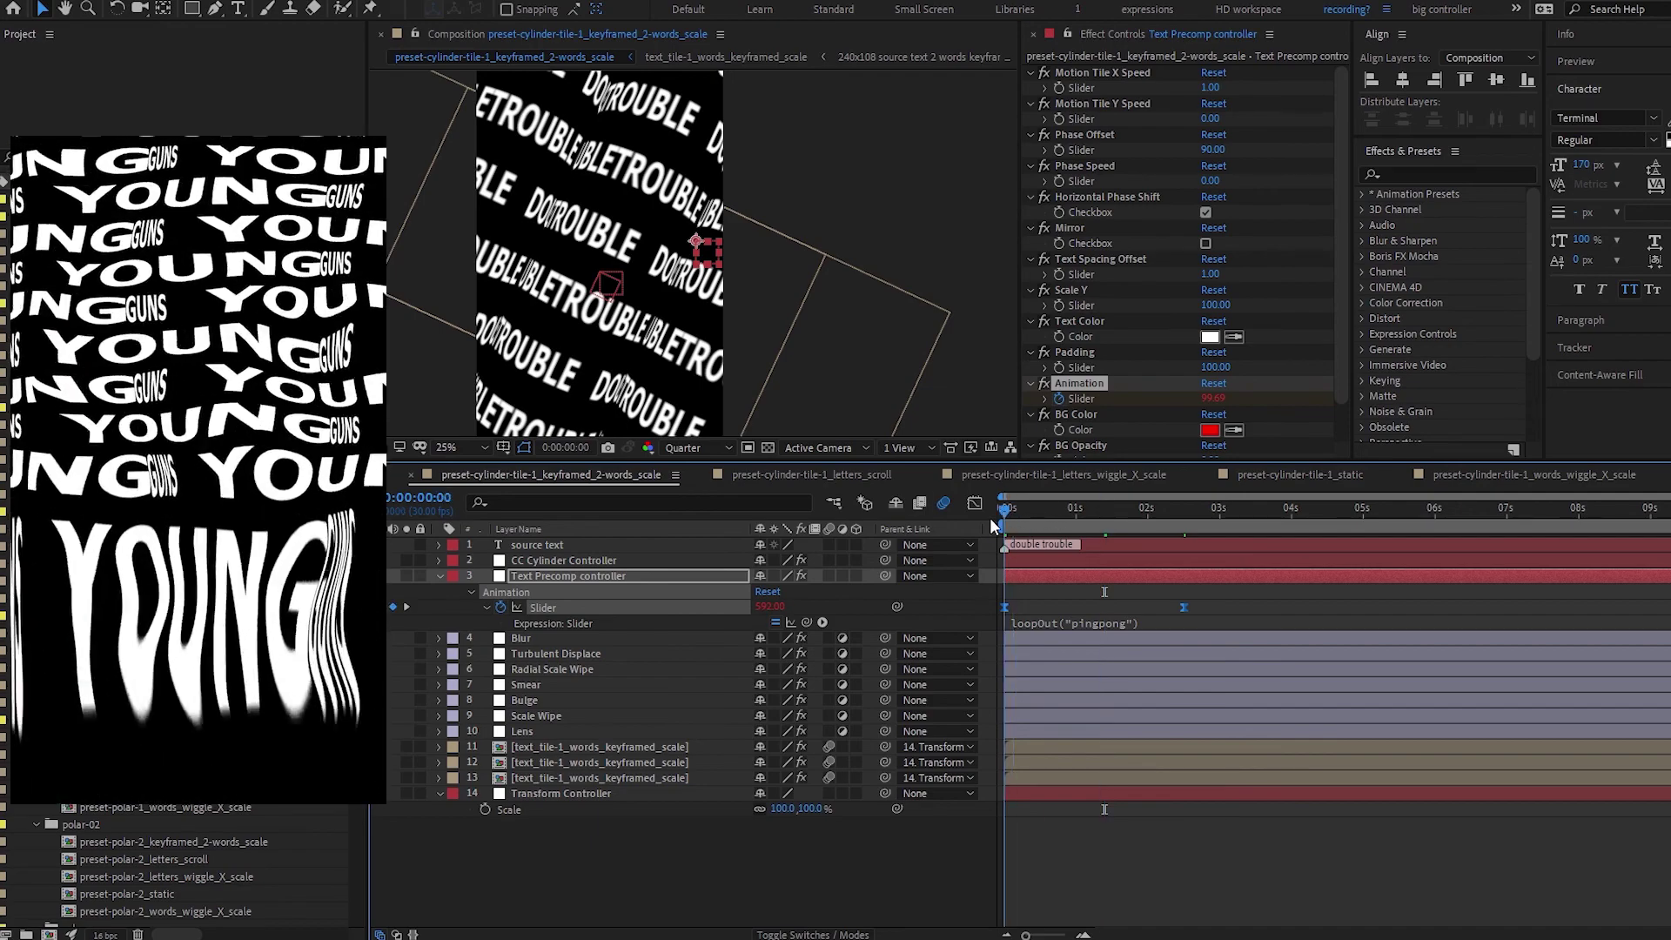
key(Home)
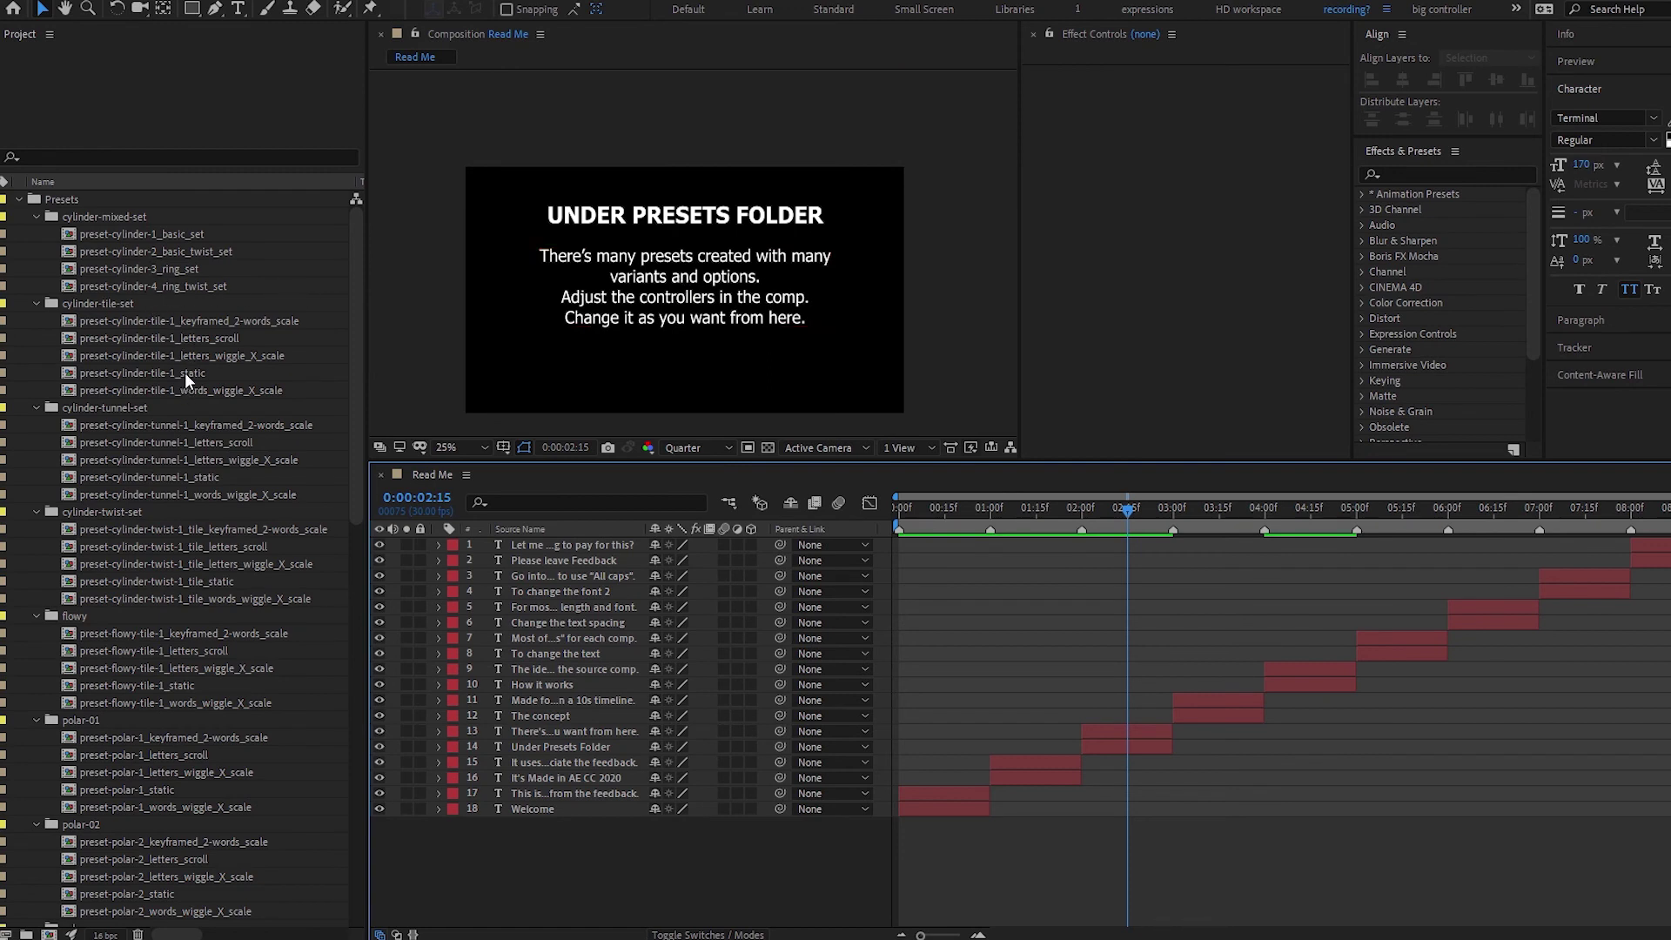
Open preset-cylinder-1_basic_set and show the Cylinder Selector effect on its CC Cylinder Controller layer.
double_click(191, 233)
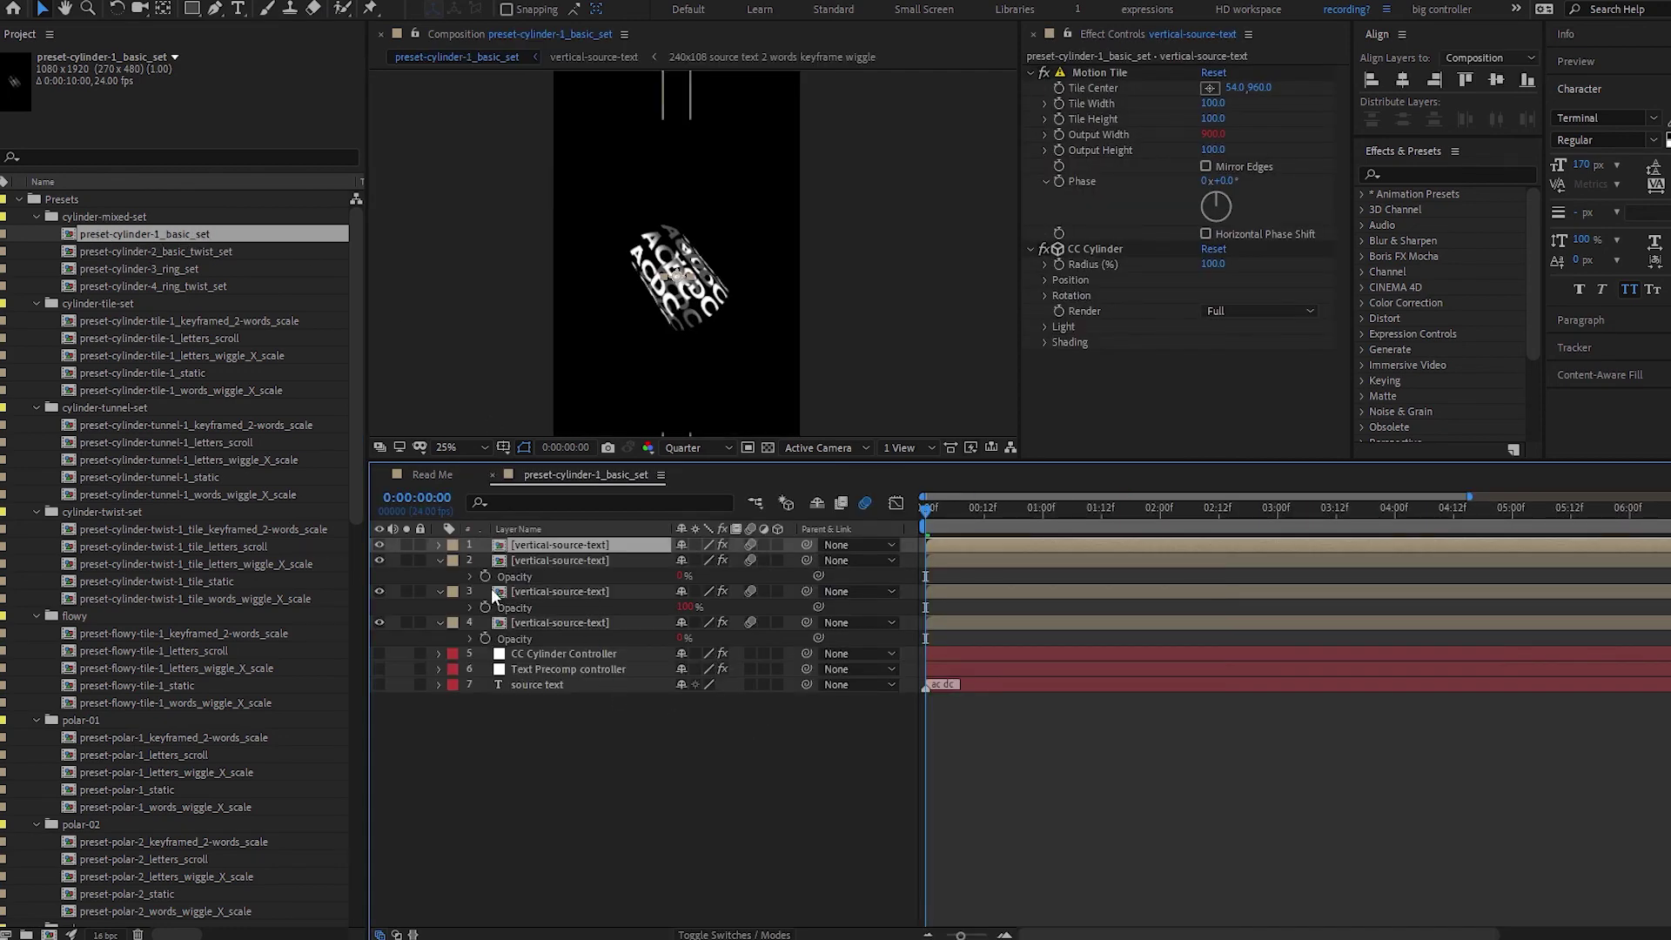
click(561, 655)
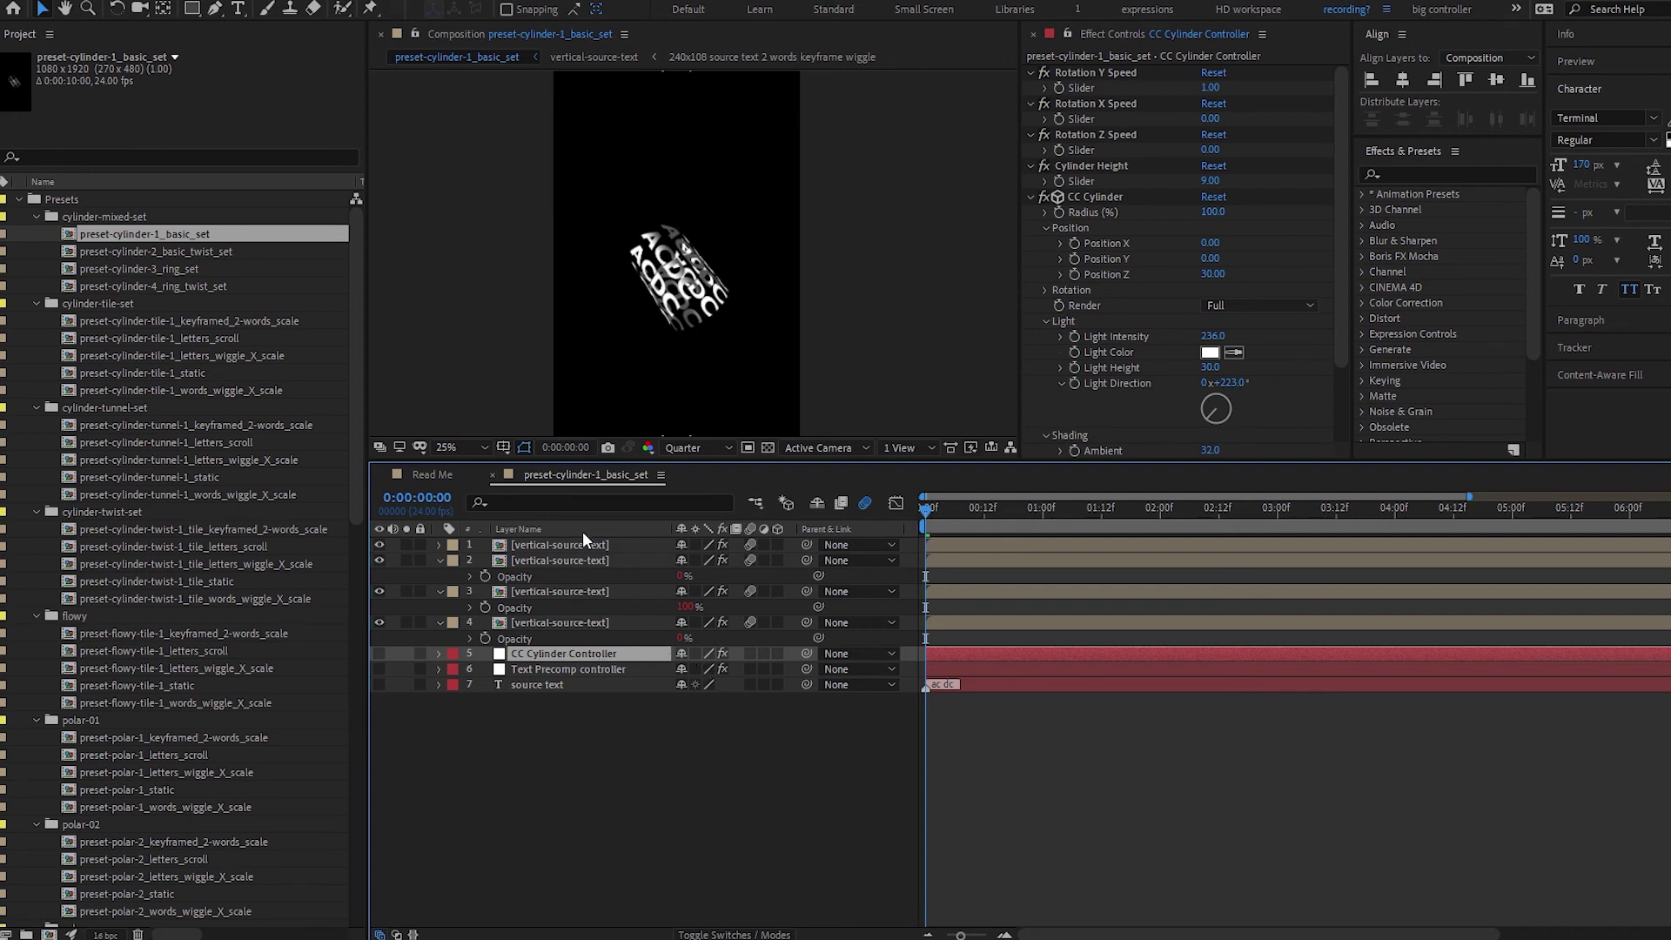
scroll(1106, 435, down, 2)
click(1107, 433)
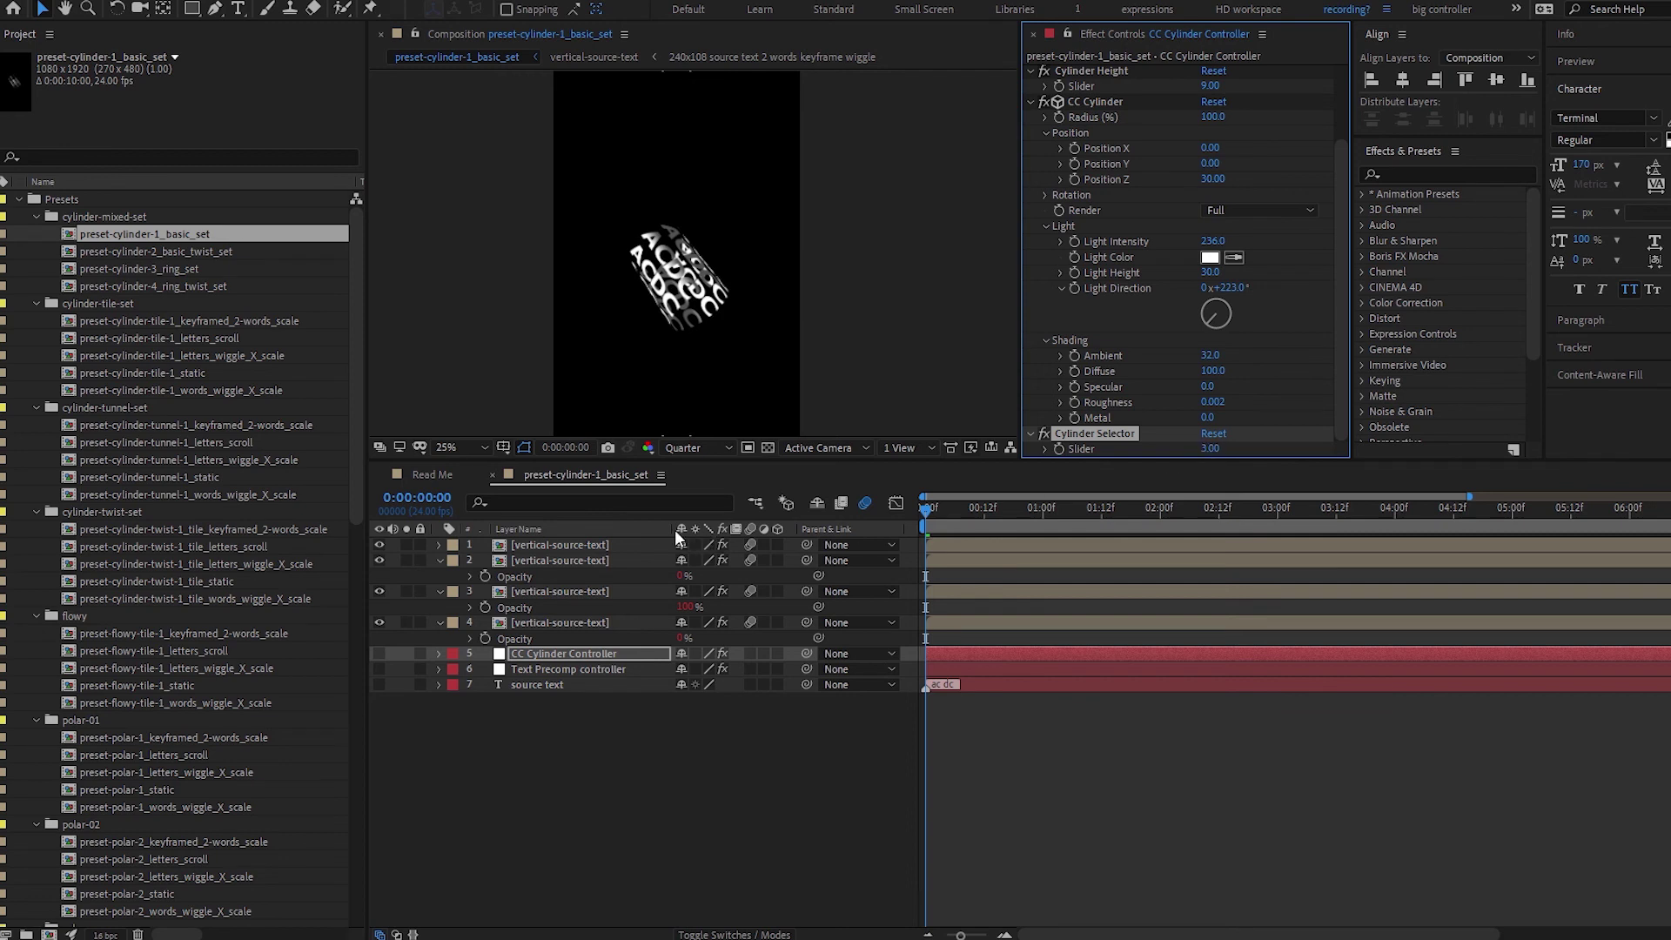
Inspect the effect settings of the stacked vertical-source-text layers in the basic set composition.
click(644, 545)
click(580, 592)
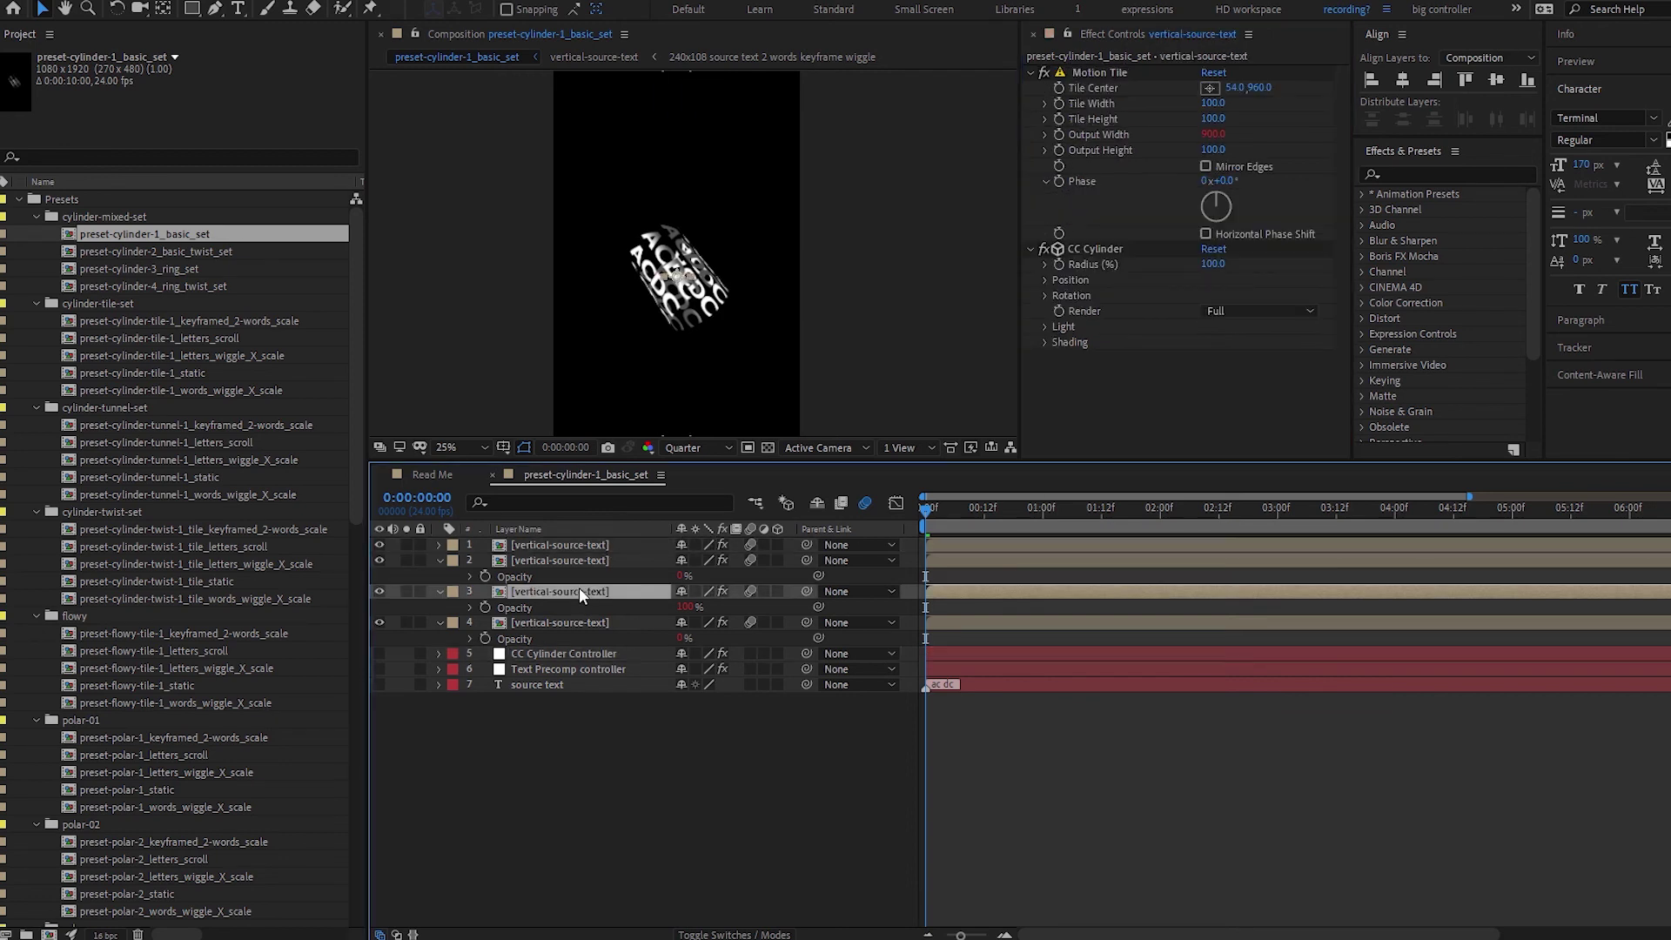
click(550, 545)
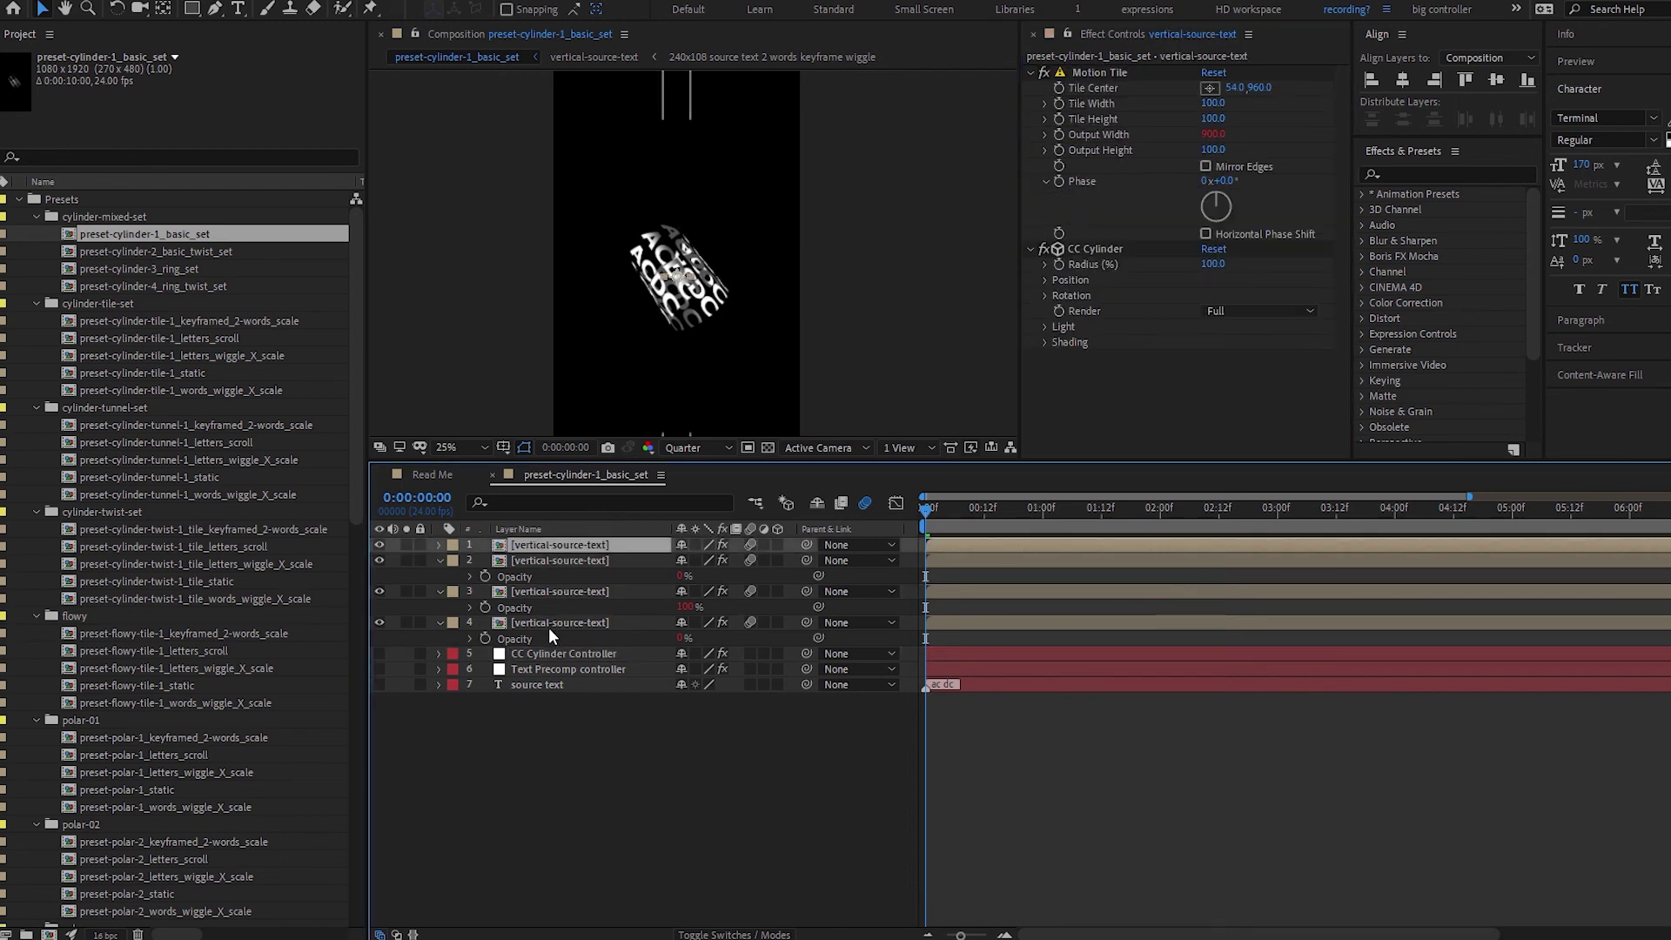
click(548, 623)
Show the Text Precomp controller's Layer Selector, and view the source layers inside the vertical-source-text precomp before returning to preset-cylinder-1_basic_set.
click(568, 670)
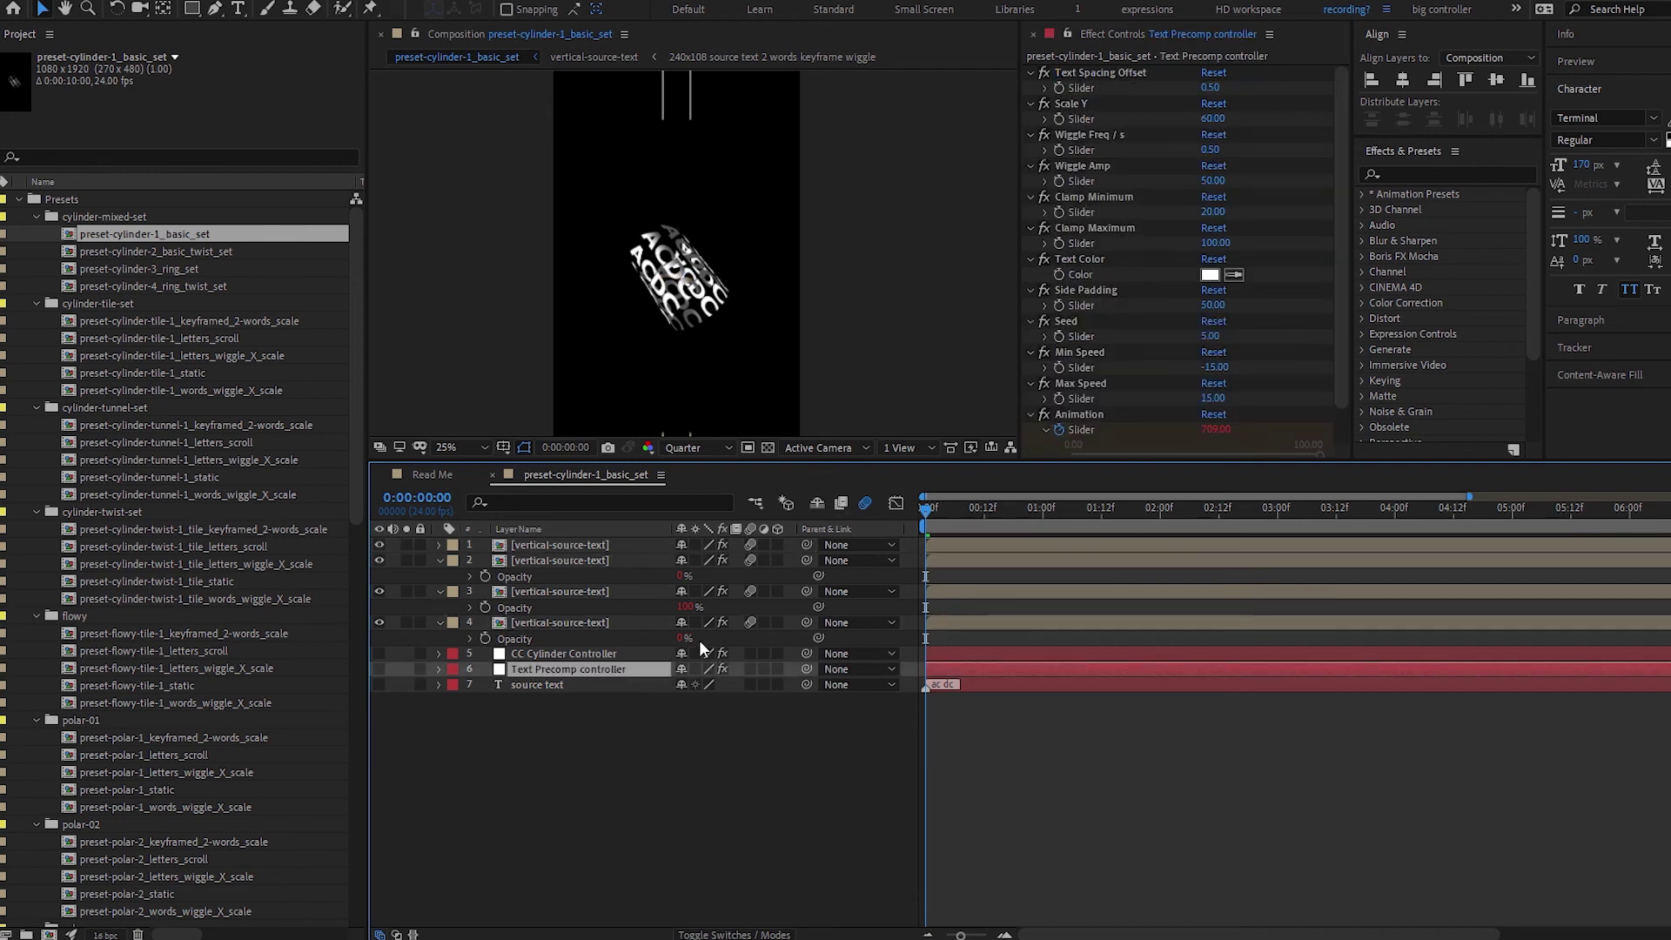
scroll(1159, 369, down, 1)
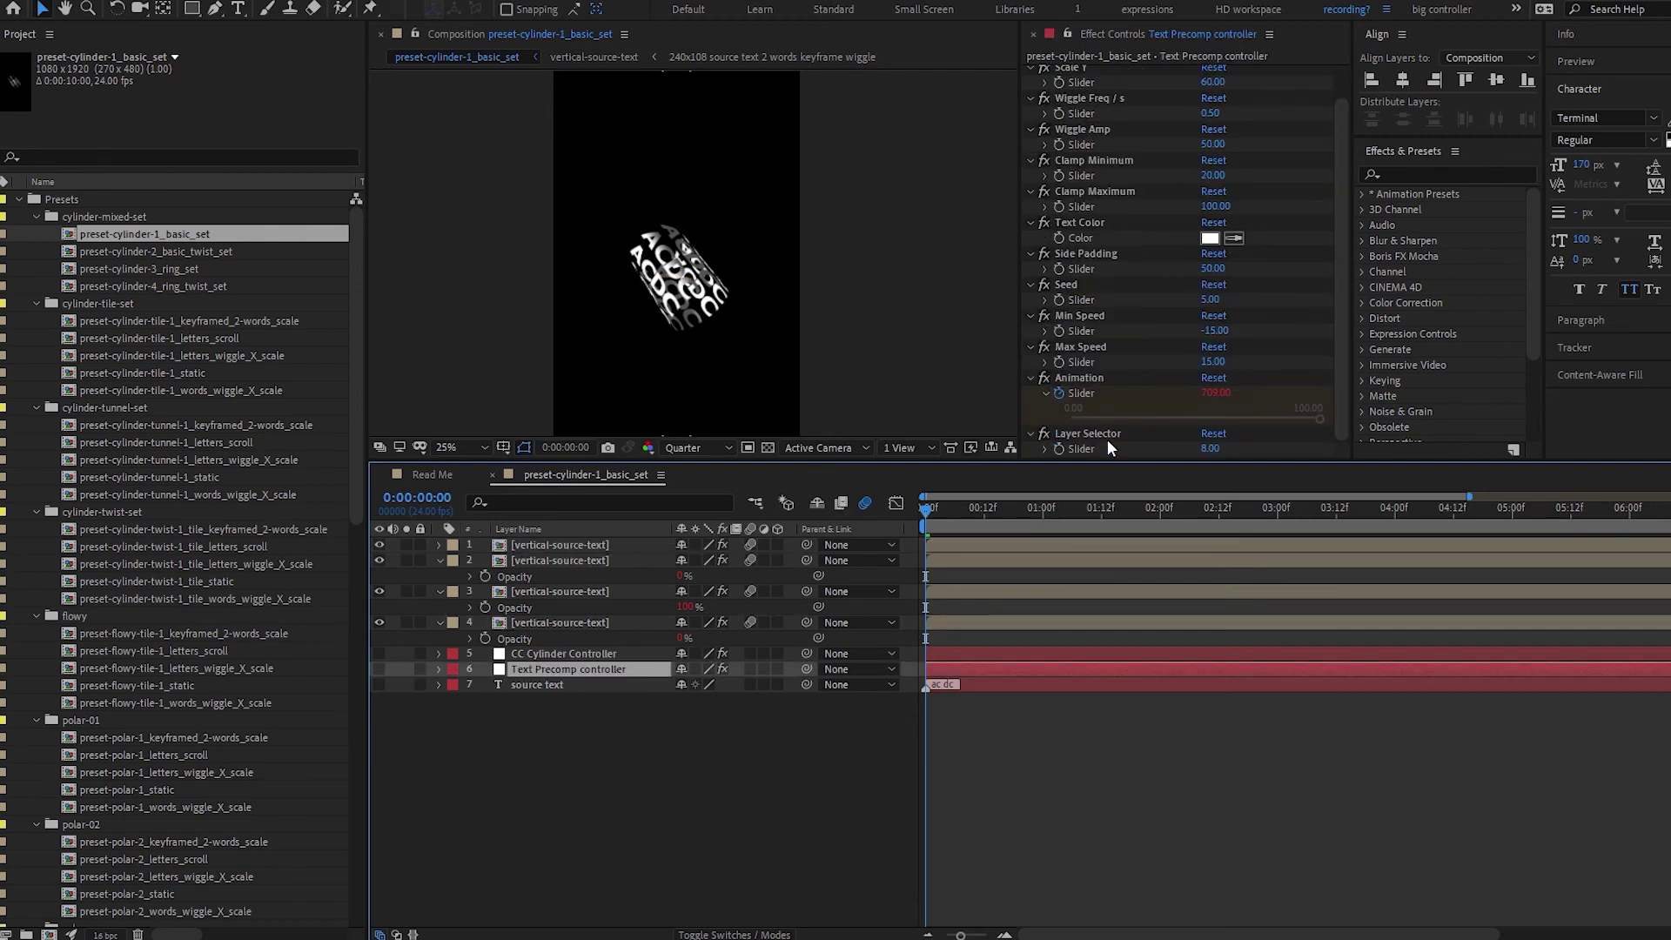
double_click(599, 623)
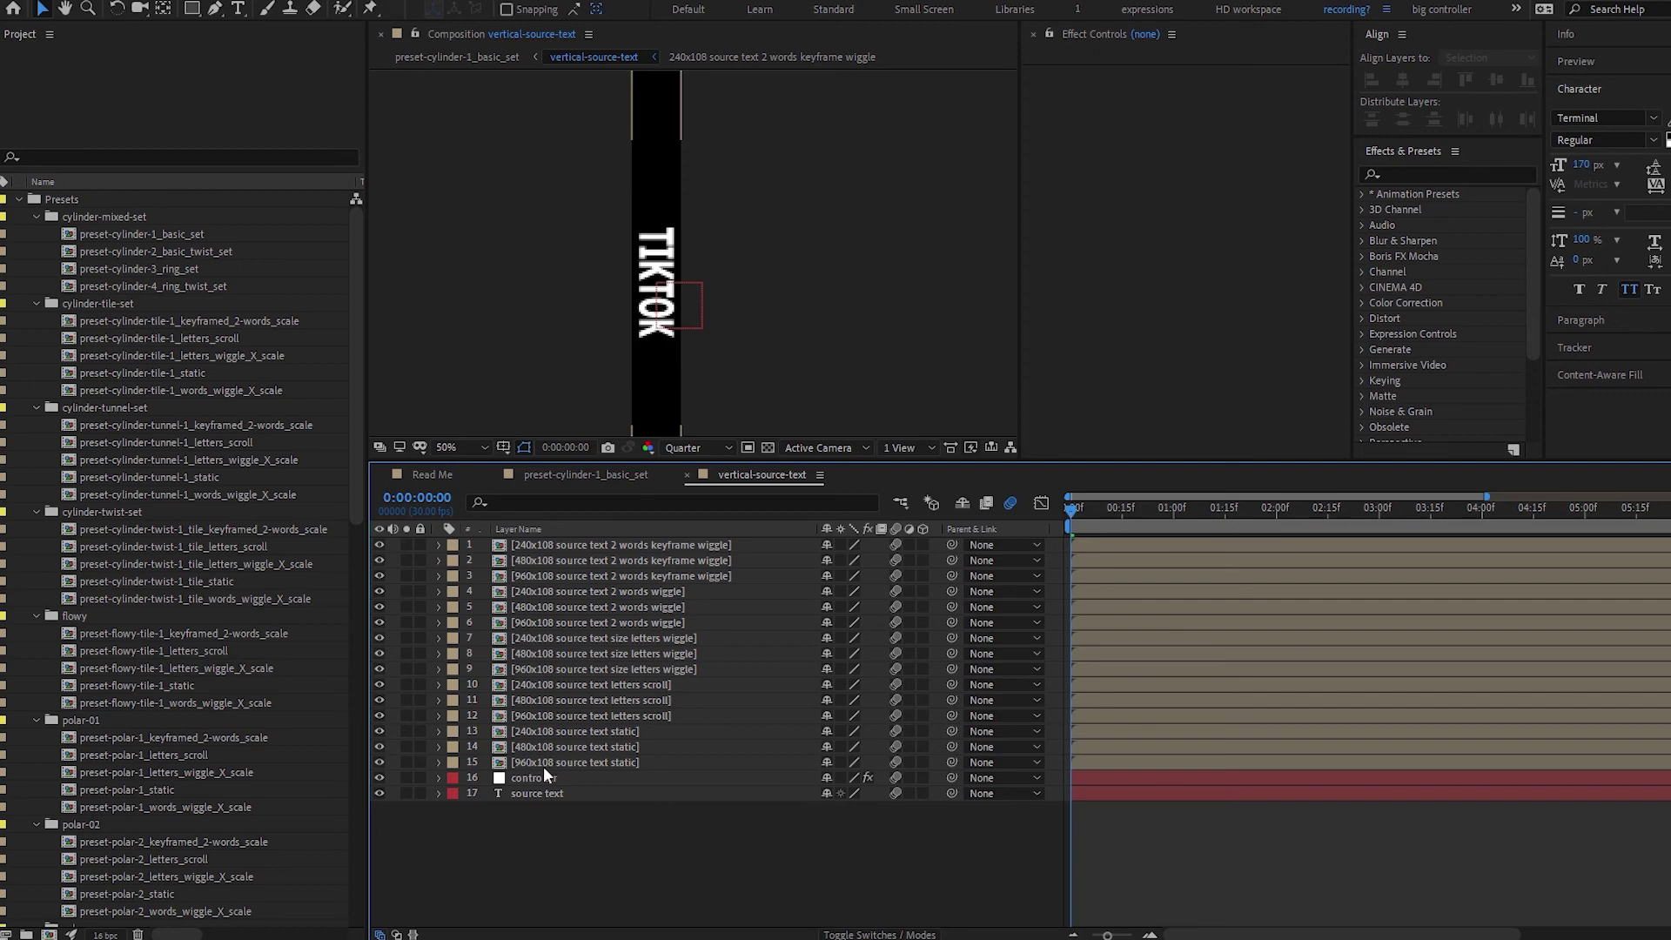
click(586, 475)
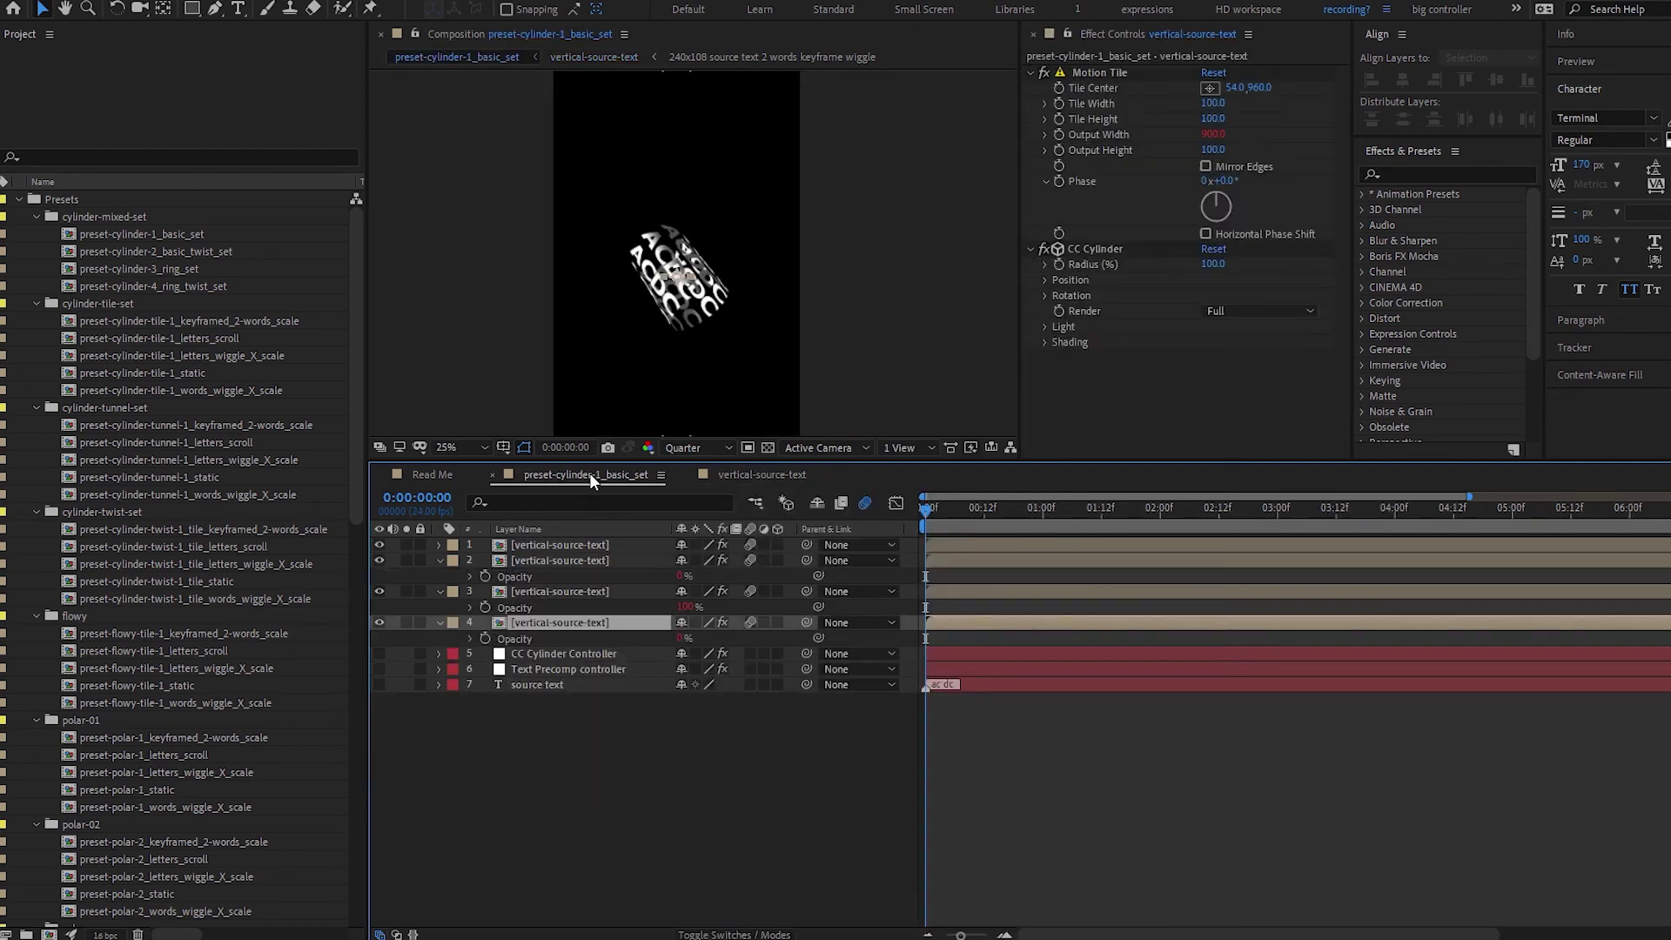
Change the source text layer's marker comment to "bigger better".
click(671, 753)
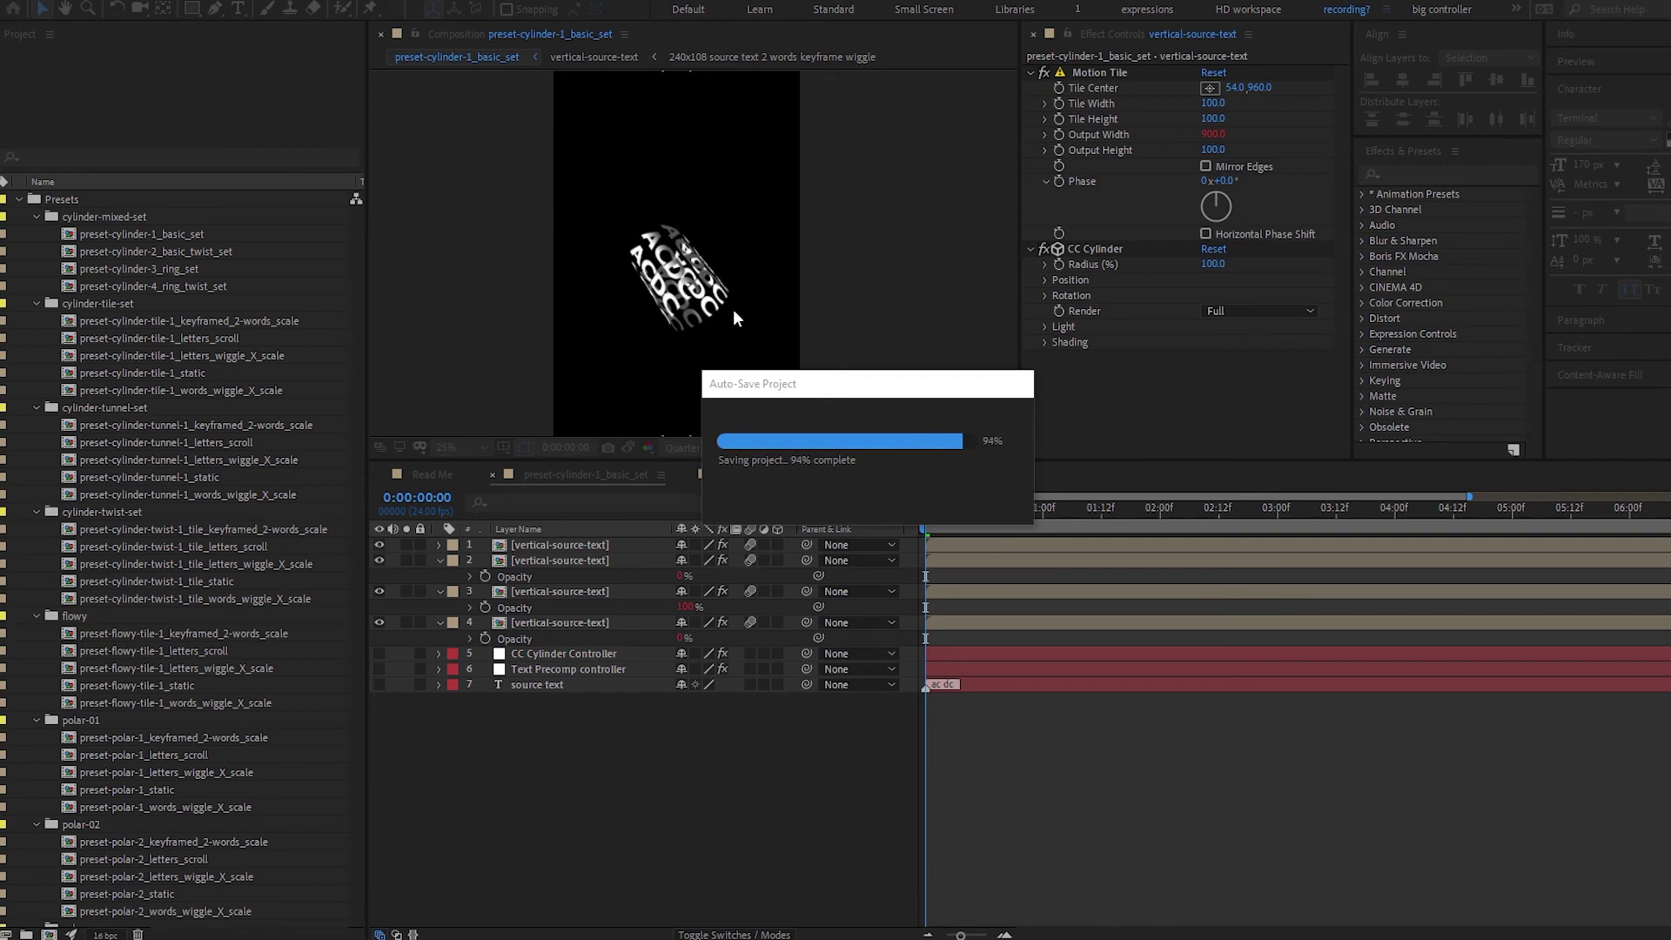
double_click(926, 692)
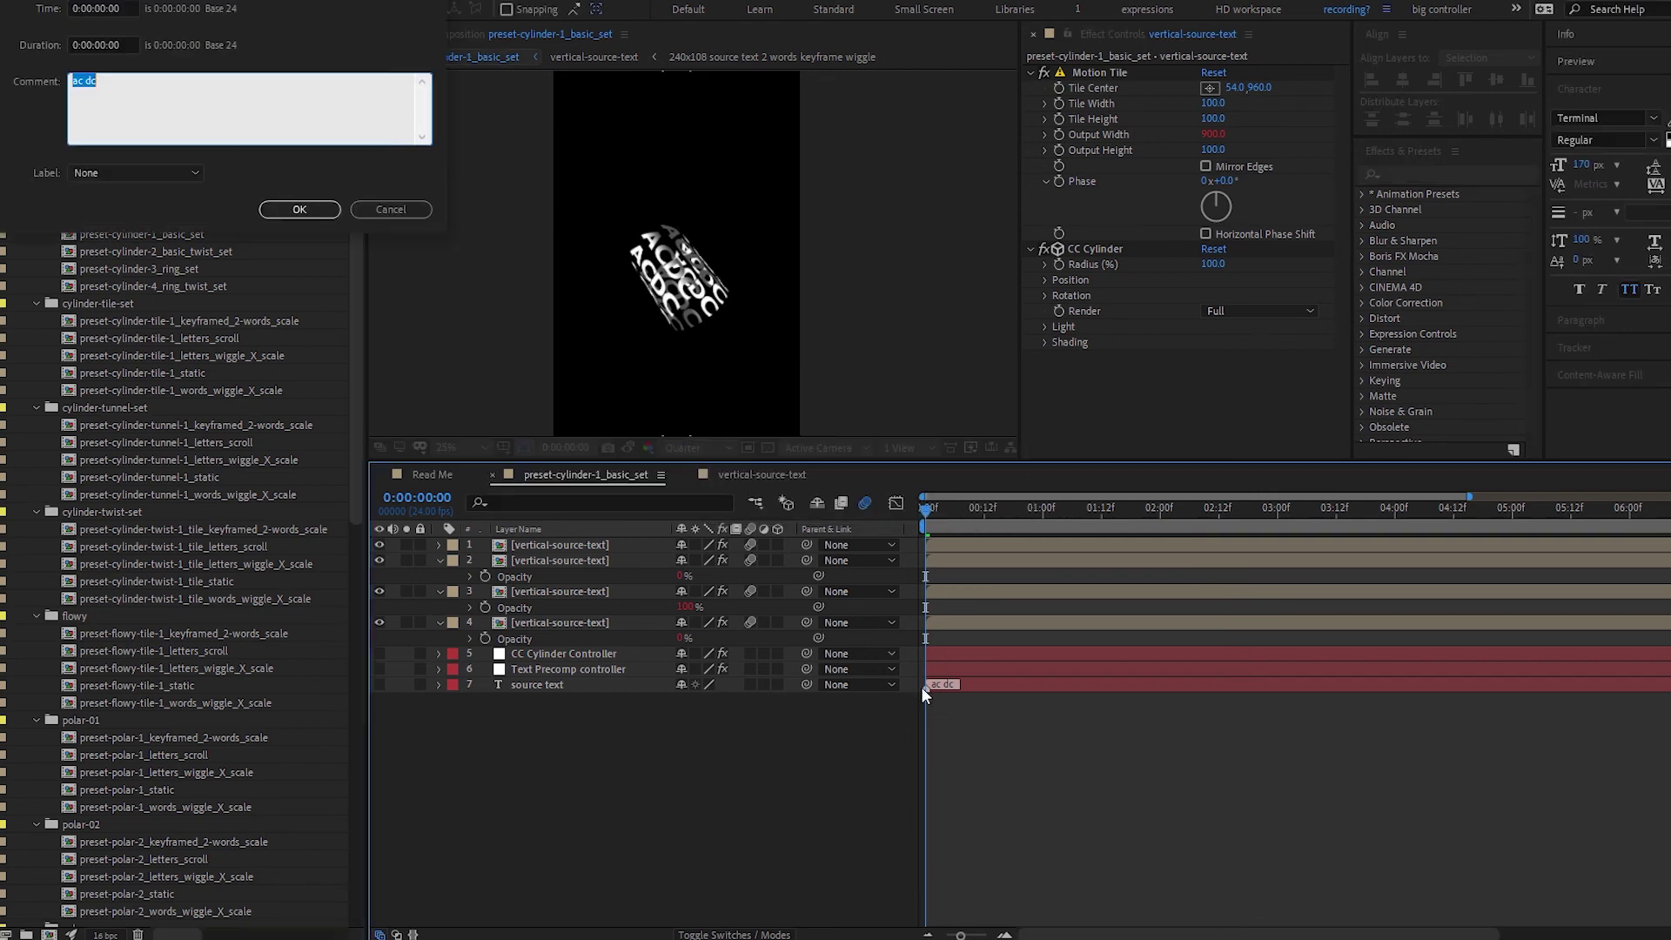
text(bigger better)
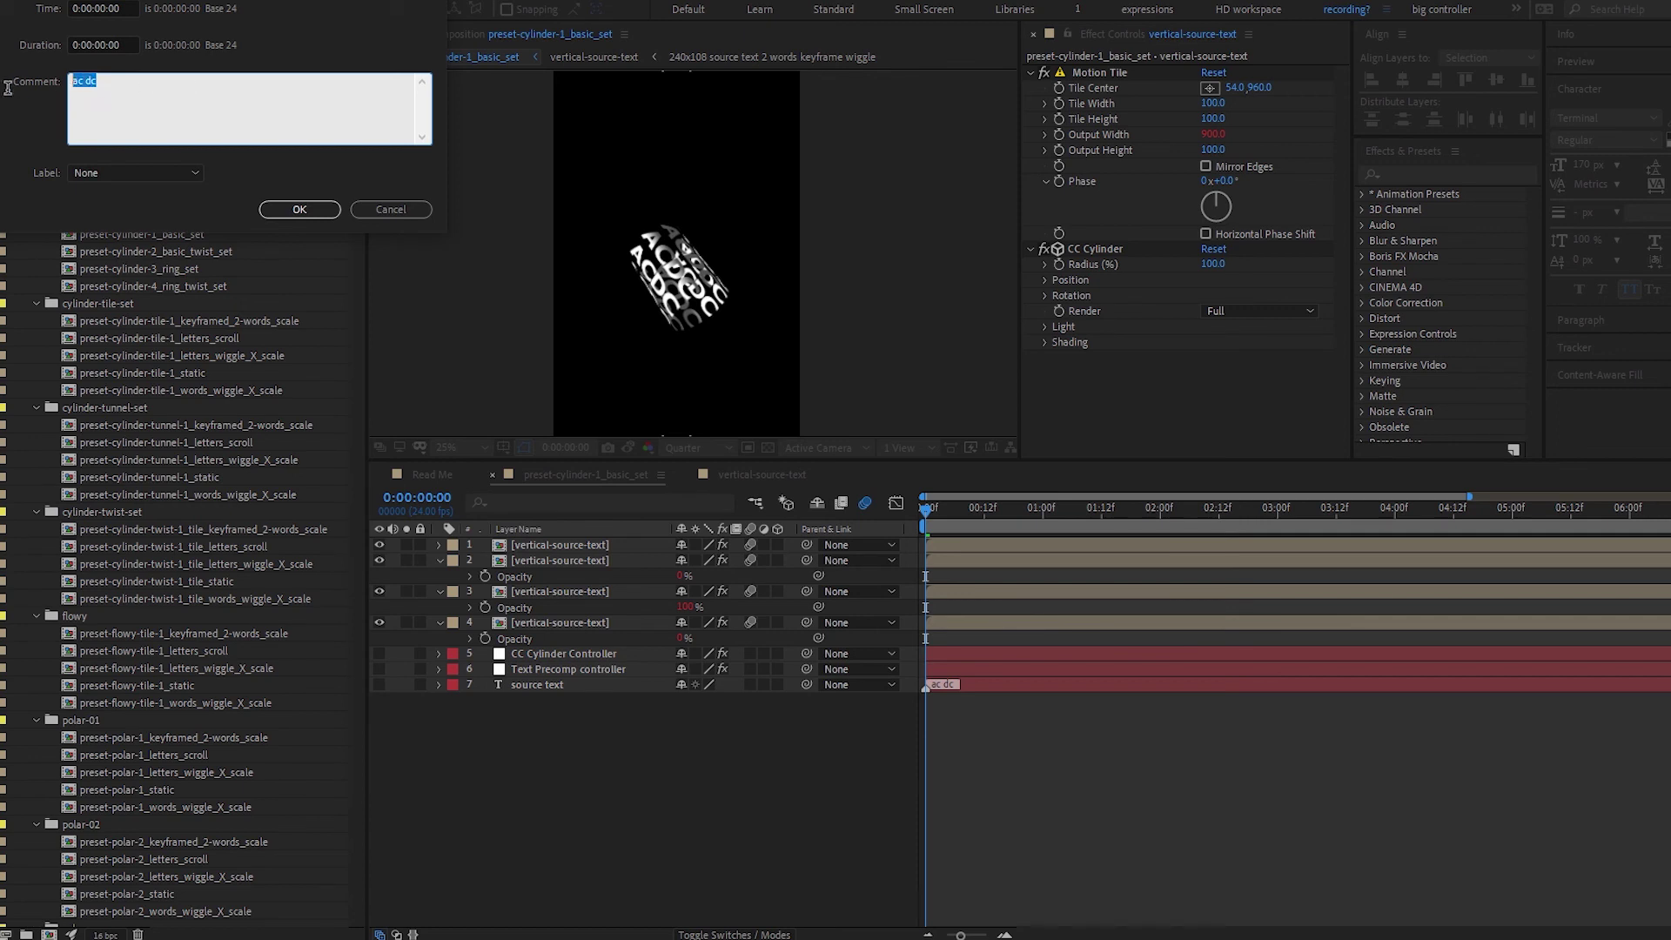
key(Return)
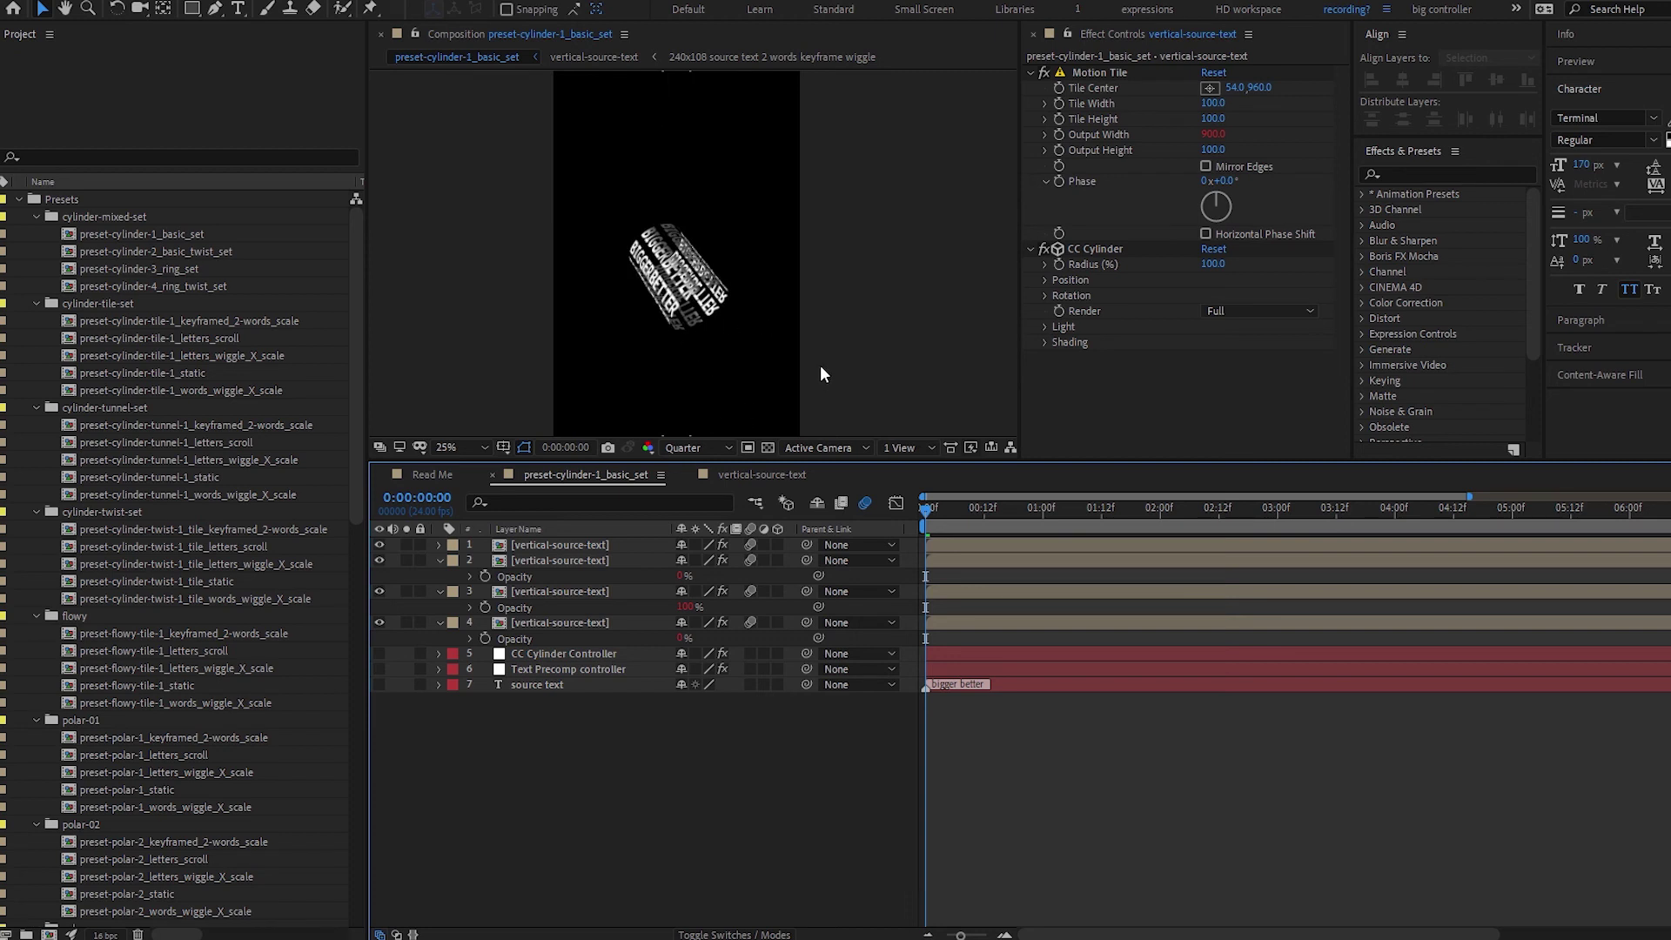
Change the Text Precomp controller's Layer Selector value to switch the text source shown on the cylinder.
click(597, 668)
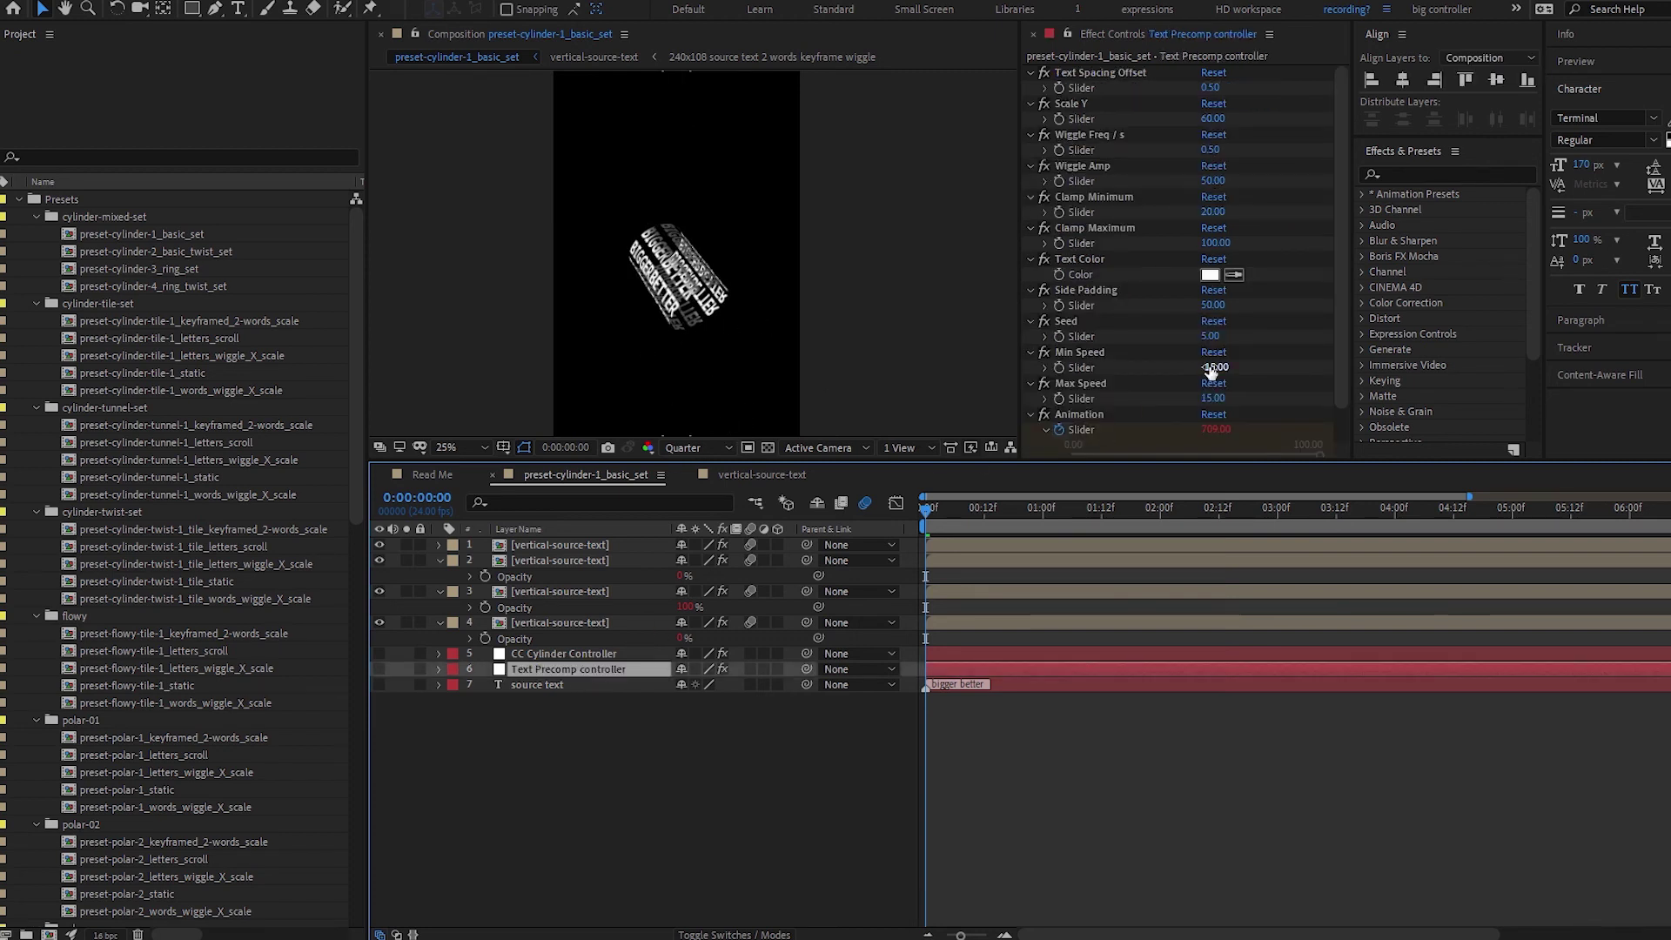
scroll(1249, 420, down, 1)
click(1214, 449)
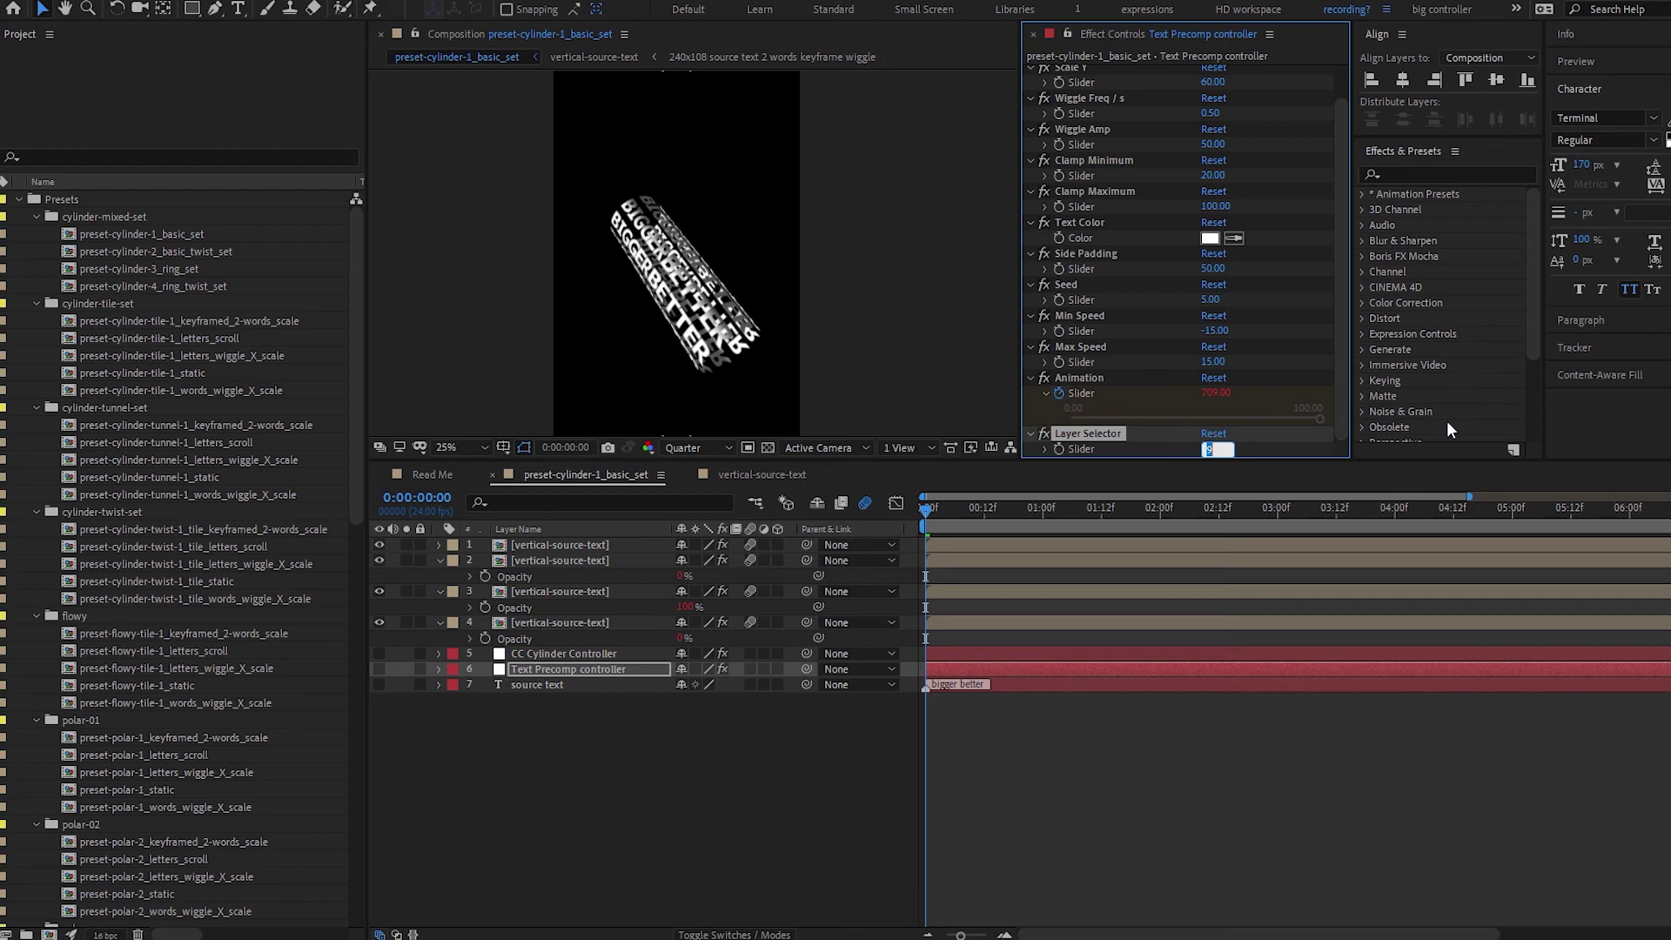
Look through the CC Cylinder Controller's rotation, position, light and shading settings in the basic set composition.
click(561, 654)
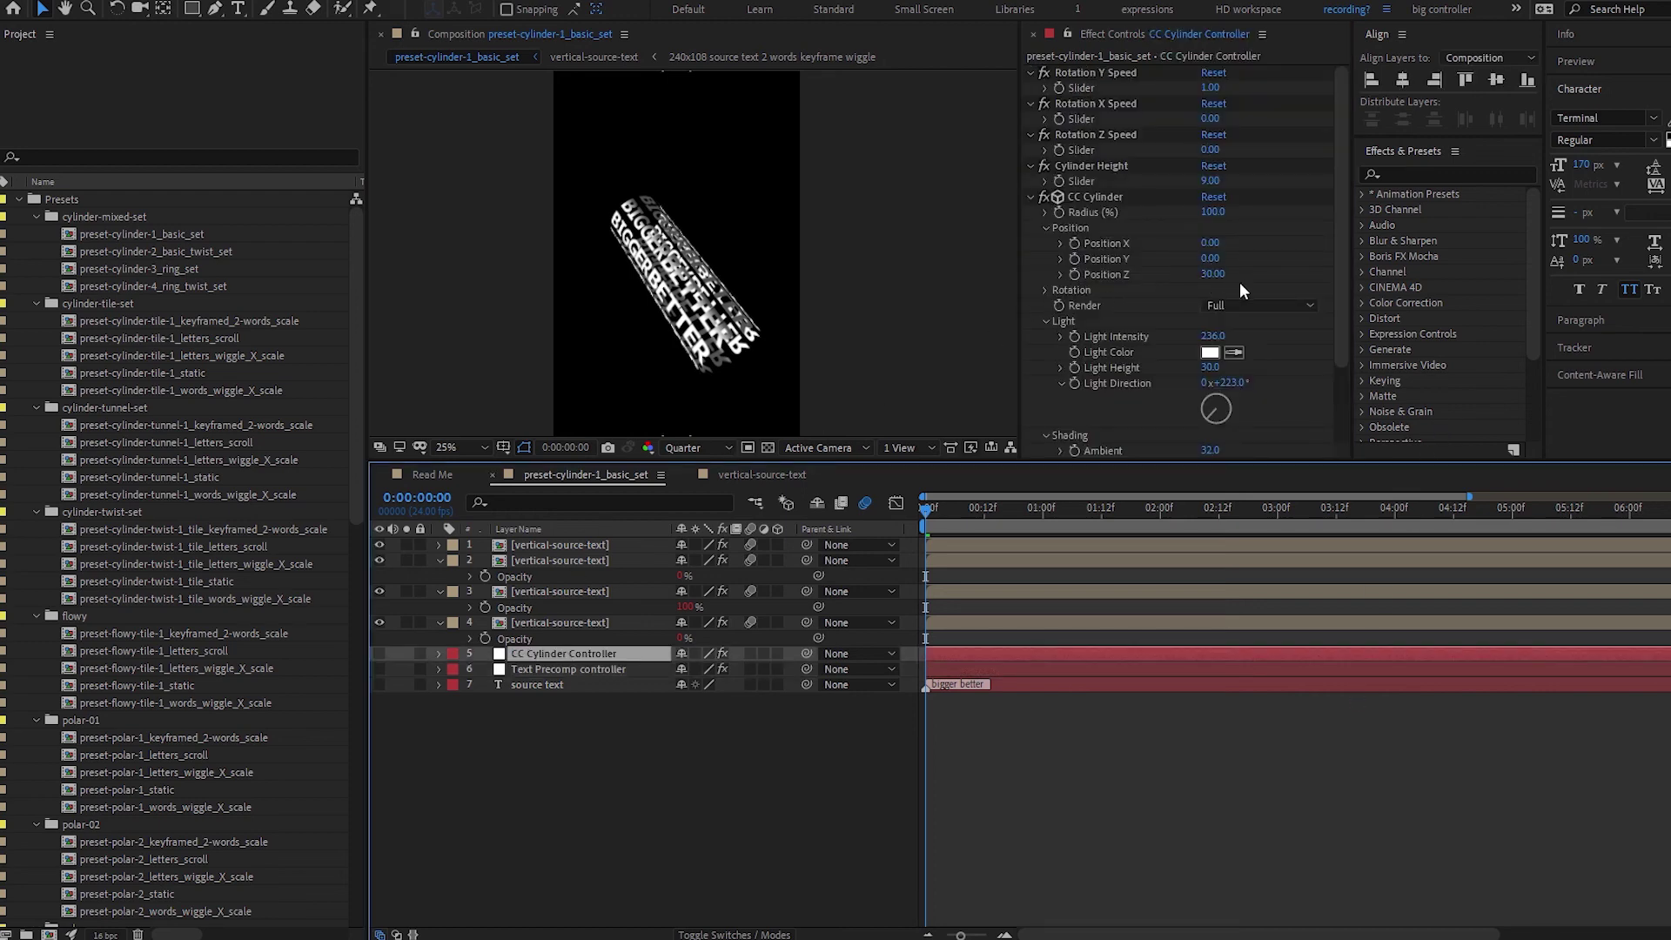
scroll(1241, 288, down, 3)
scroll(1239, 278, up, 3)
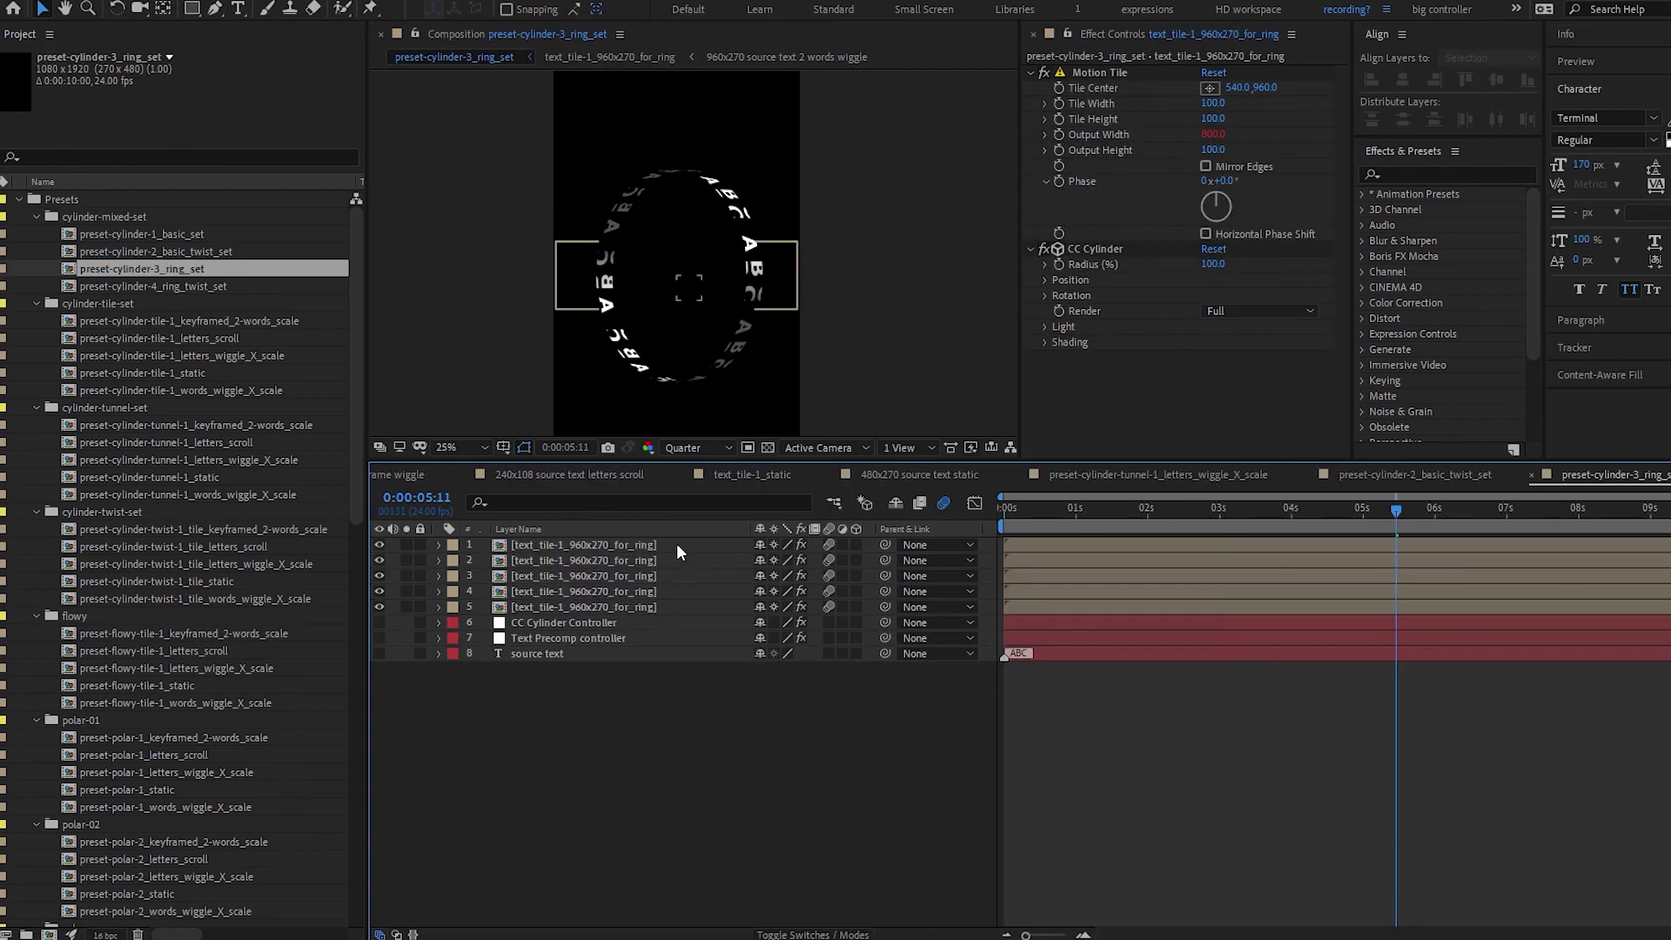
Duplicate preset-cylinder-3_ring_set in the project and nest the copy in a new composition.
click(709, 701)
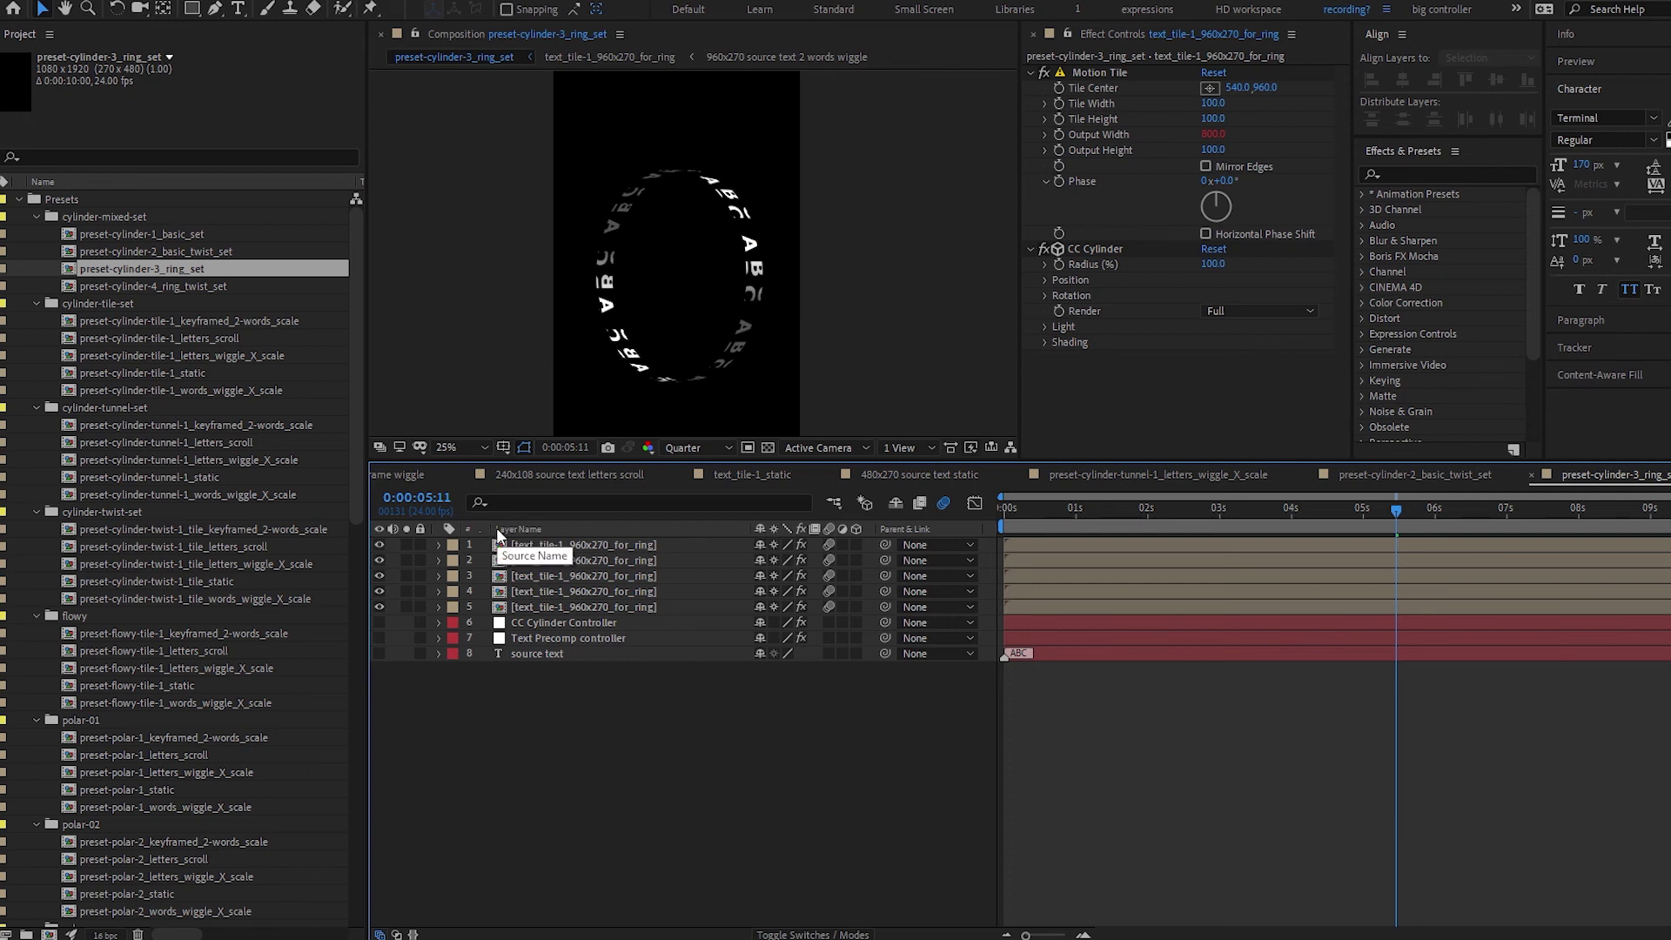
click(195, 265)
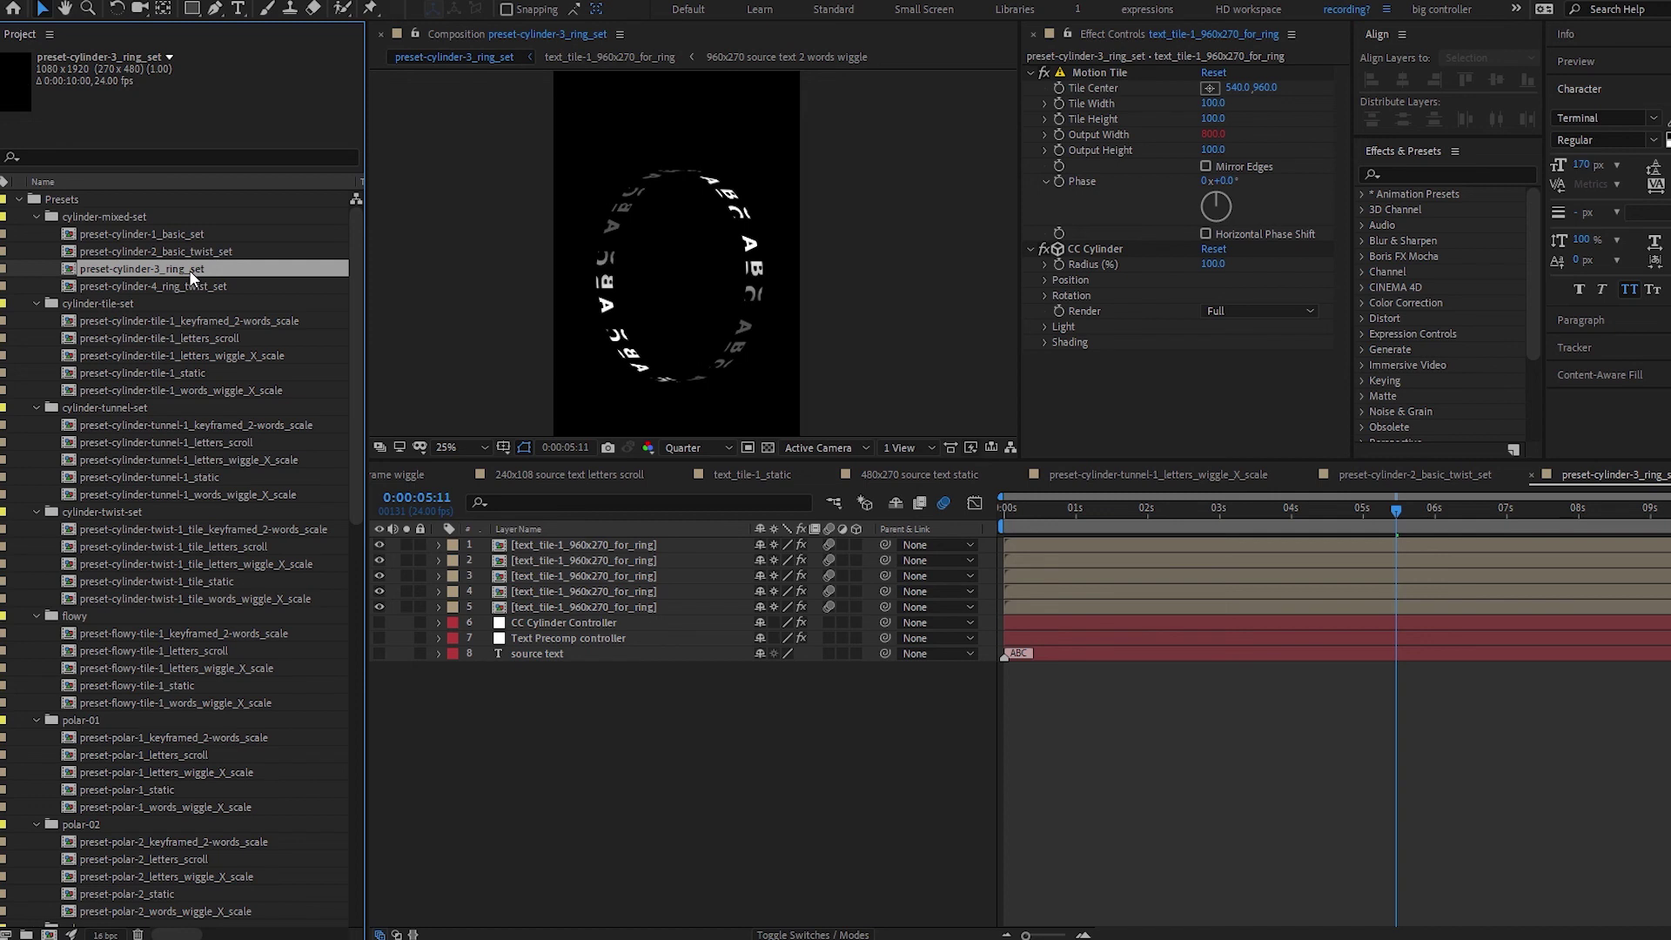
key(ctrl+d)
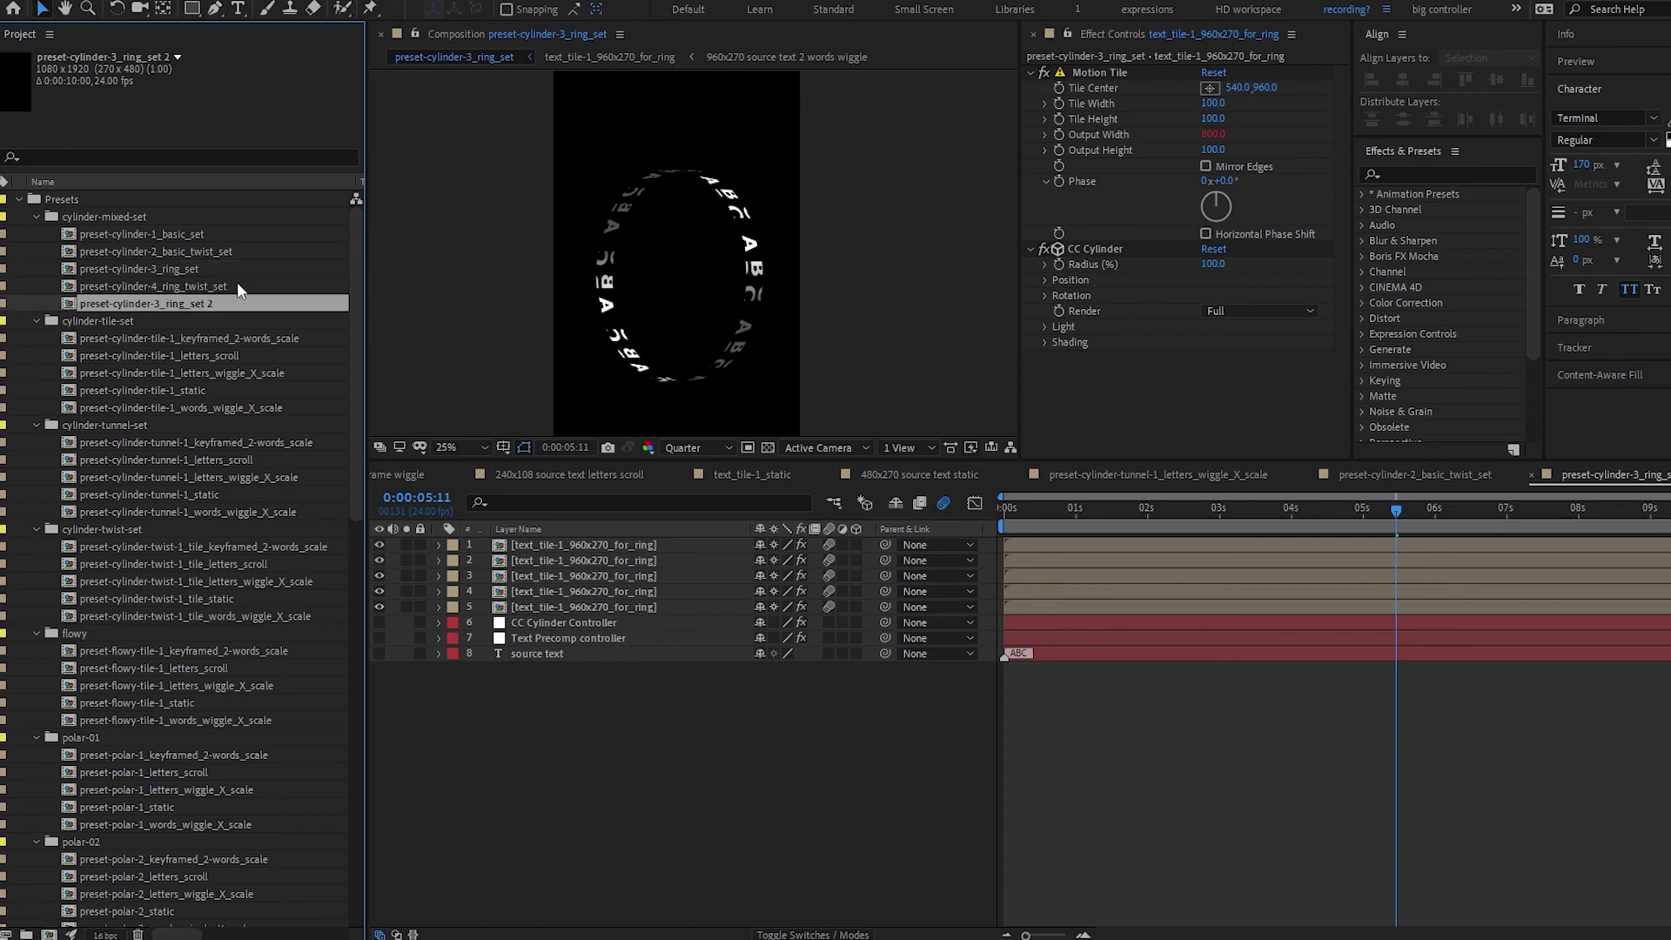
drag(206, 285, 49, 934)
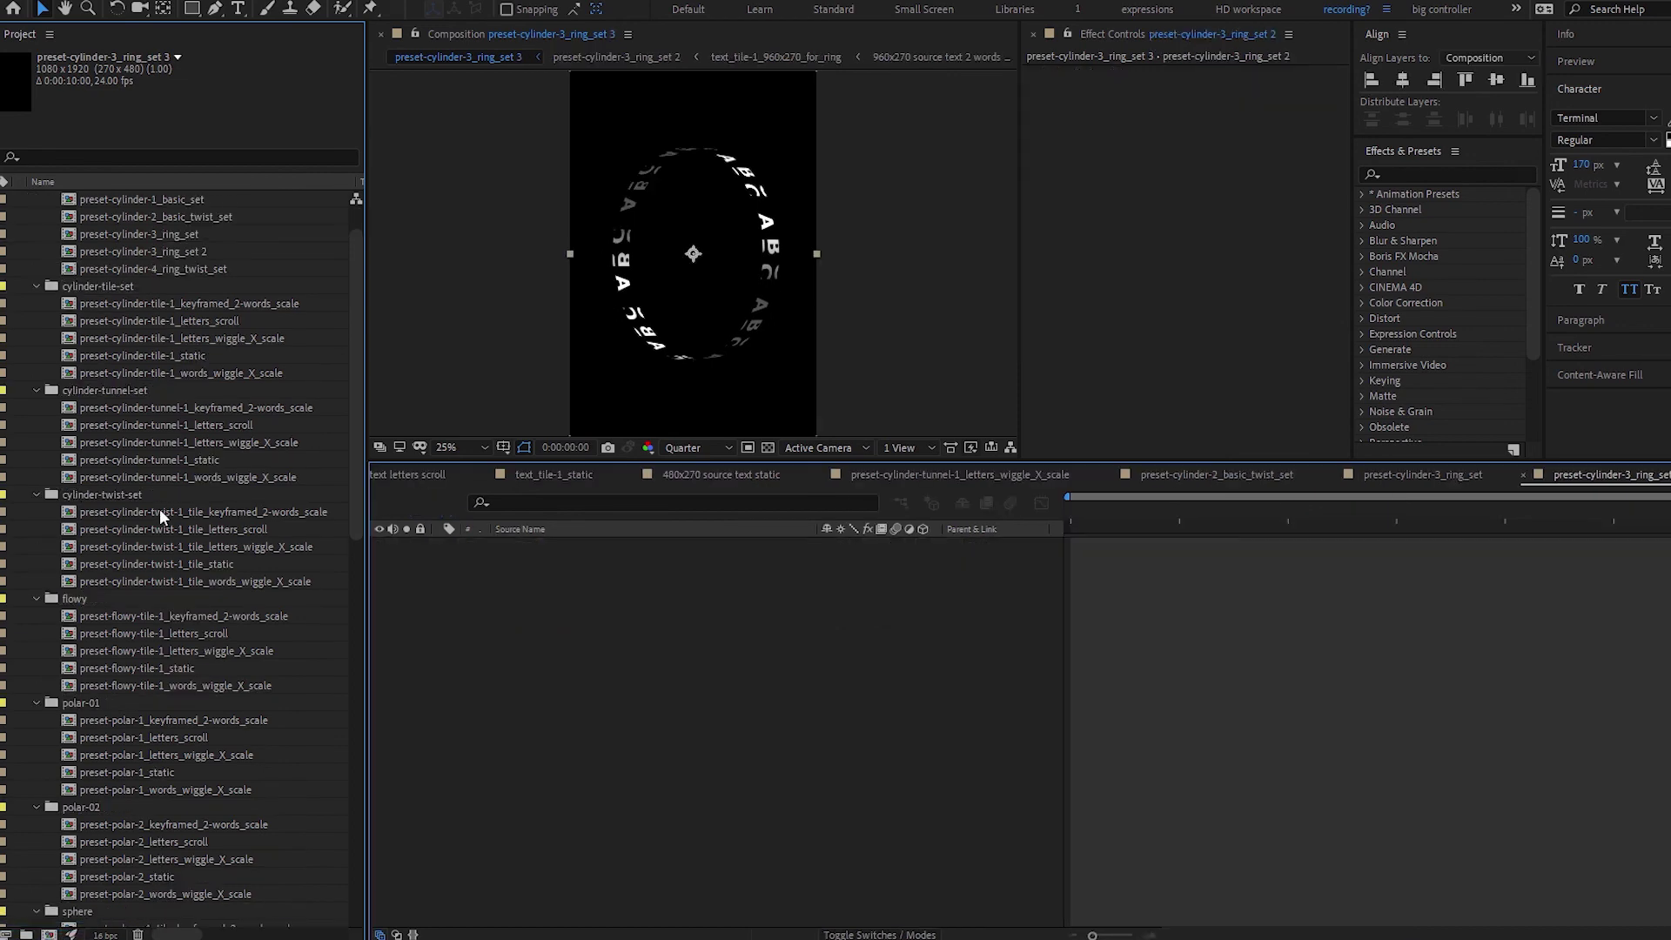
click(630, 691)
click(609, 548)
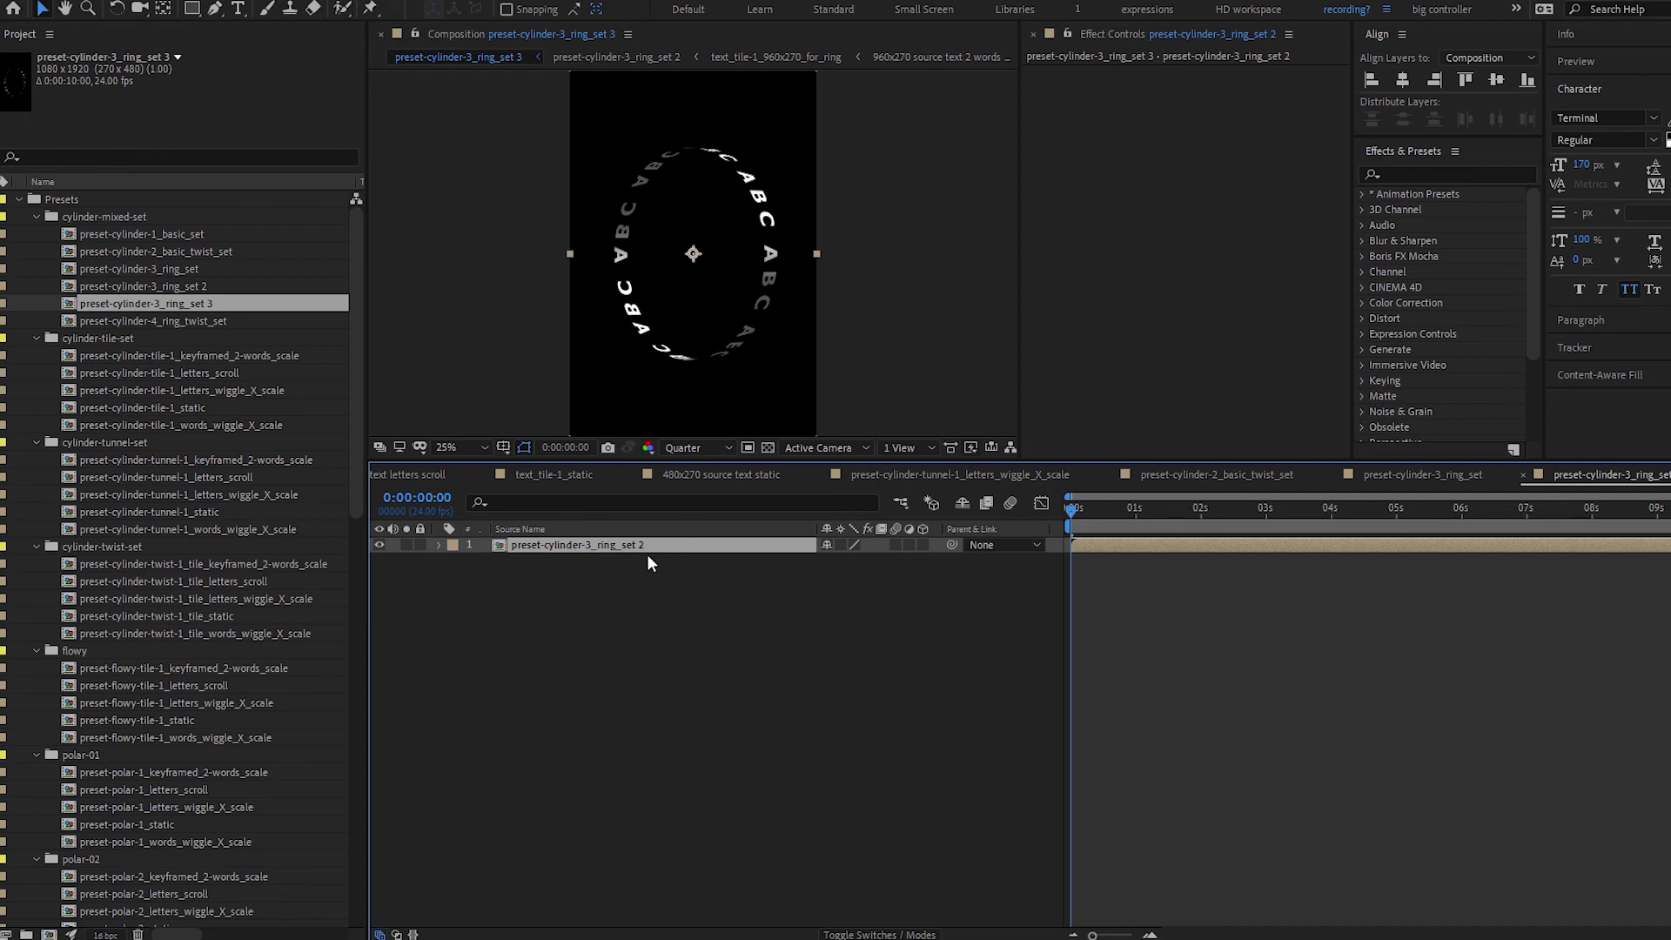
Undo the nested composition and the duplicate of preset-cylinder-3_ring_set.
key(ctrl+z)
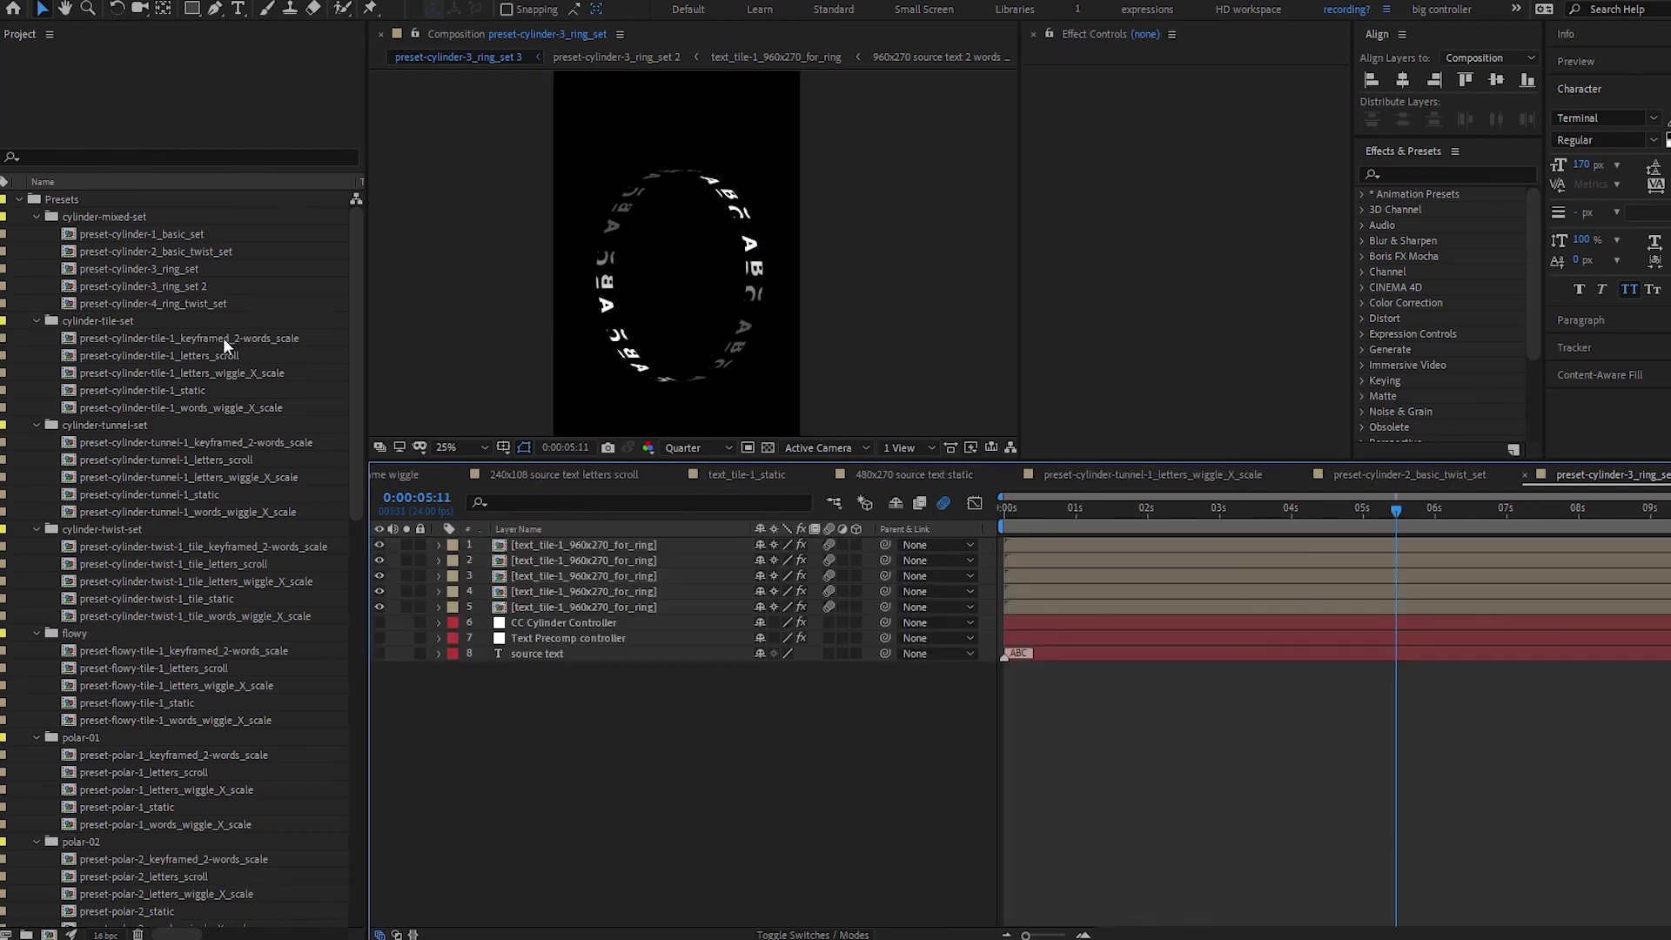
key(ctrl+z)
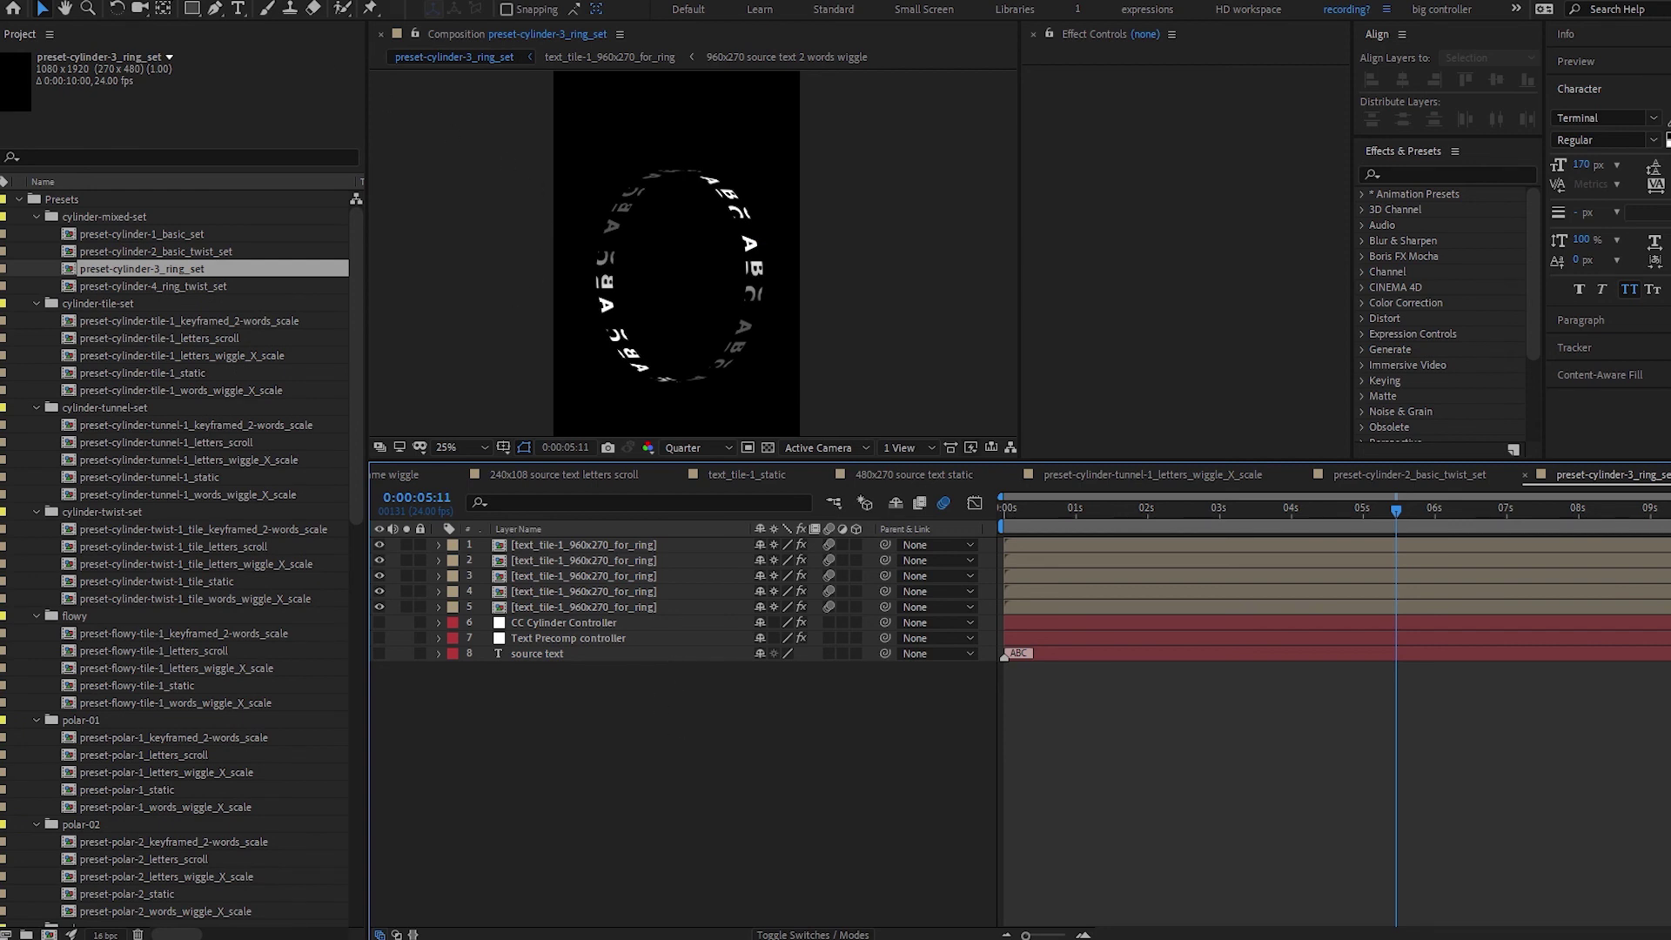
Add an empty text layer to the preset-cylinder-3_ring_set composition and select it.
double_click(237, 15)
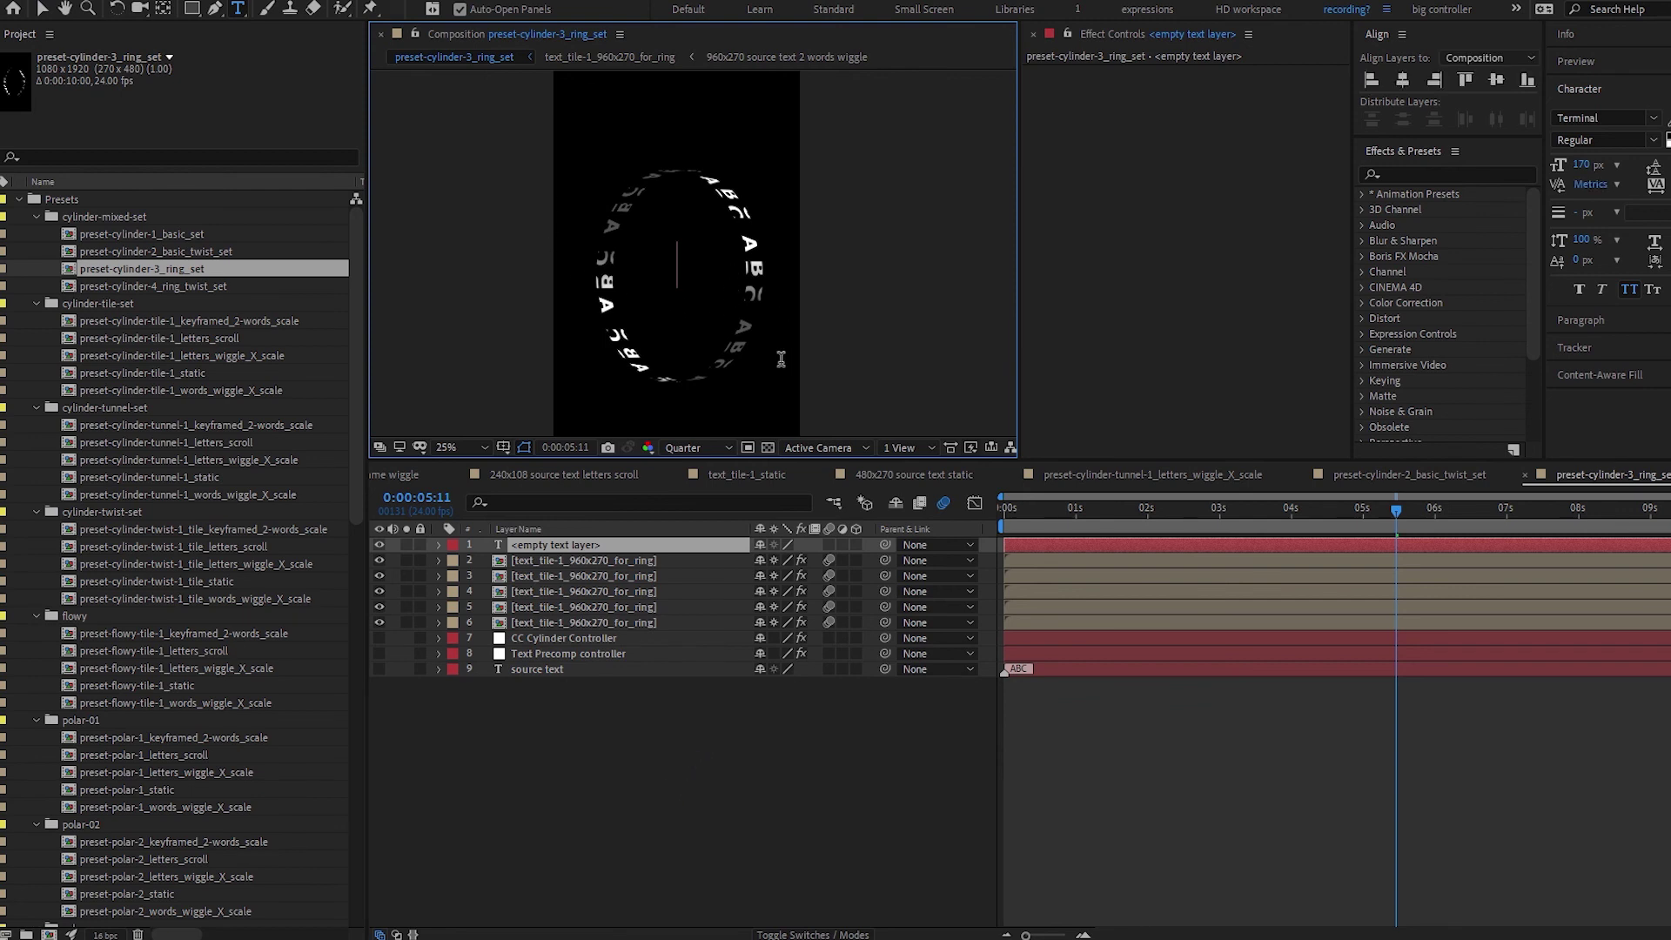
click(567, 543)
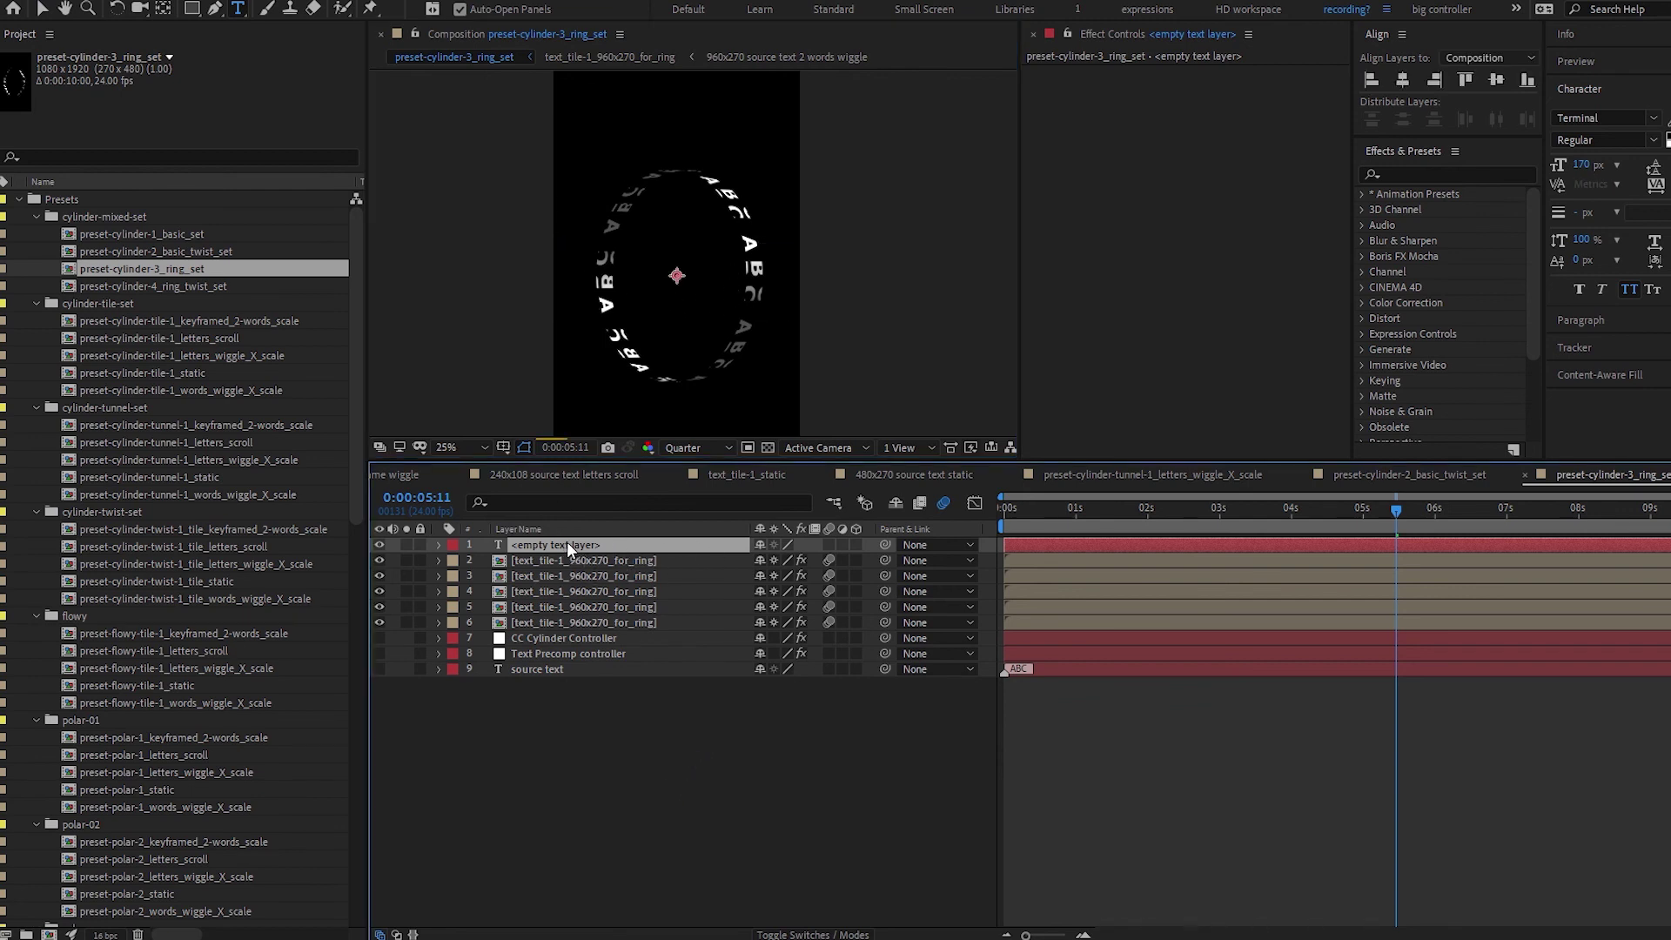
Set the Cylinder Selector slider on the ring composition's CC Cylinder Controller to 3.
click(581, 637)
scroll(1171, 393, down, 3)
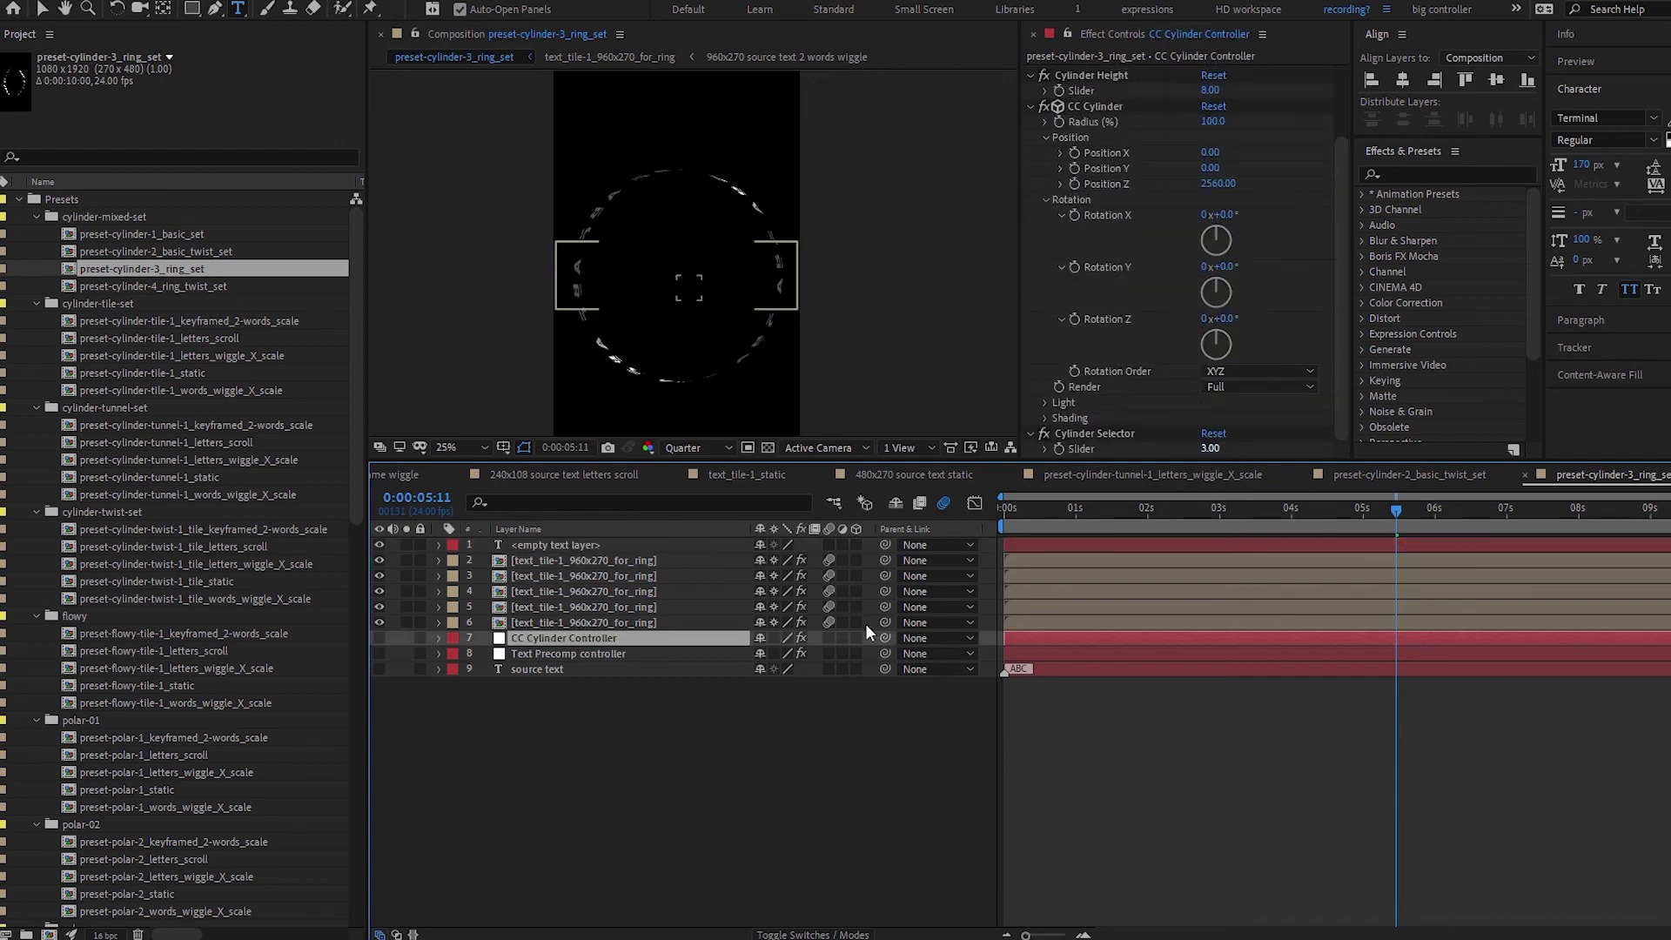
Reveal the Opacity of all five text_tile-1_960x270_for_ring layers, and view the CC Cylinder and Text Precomp controllers.
click(588, 559)
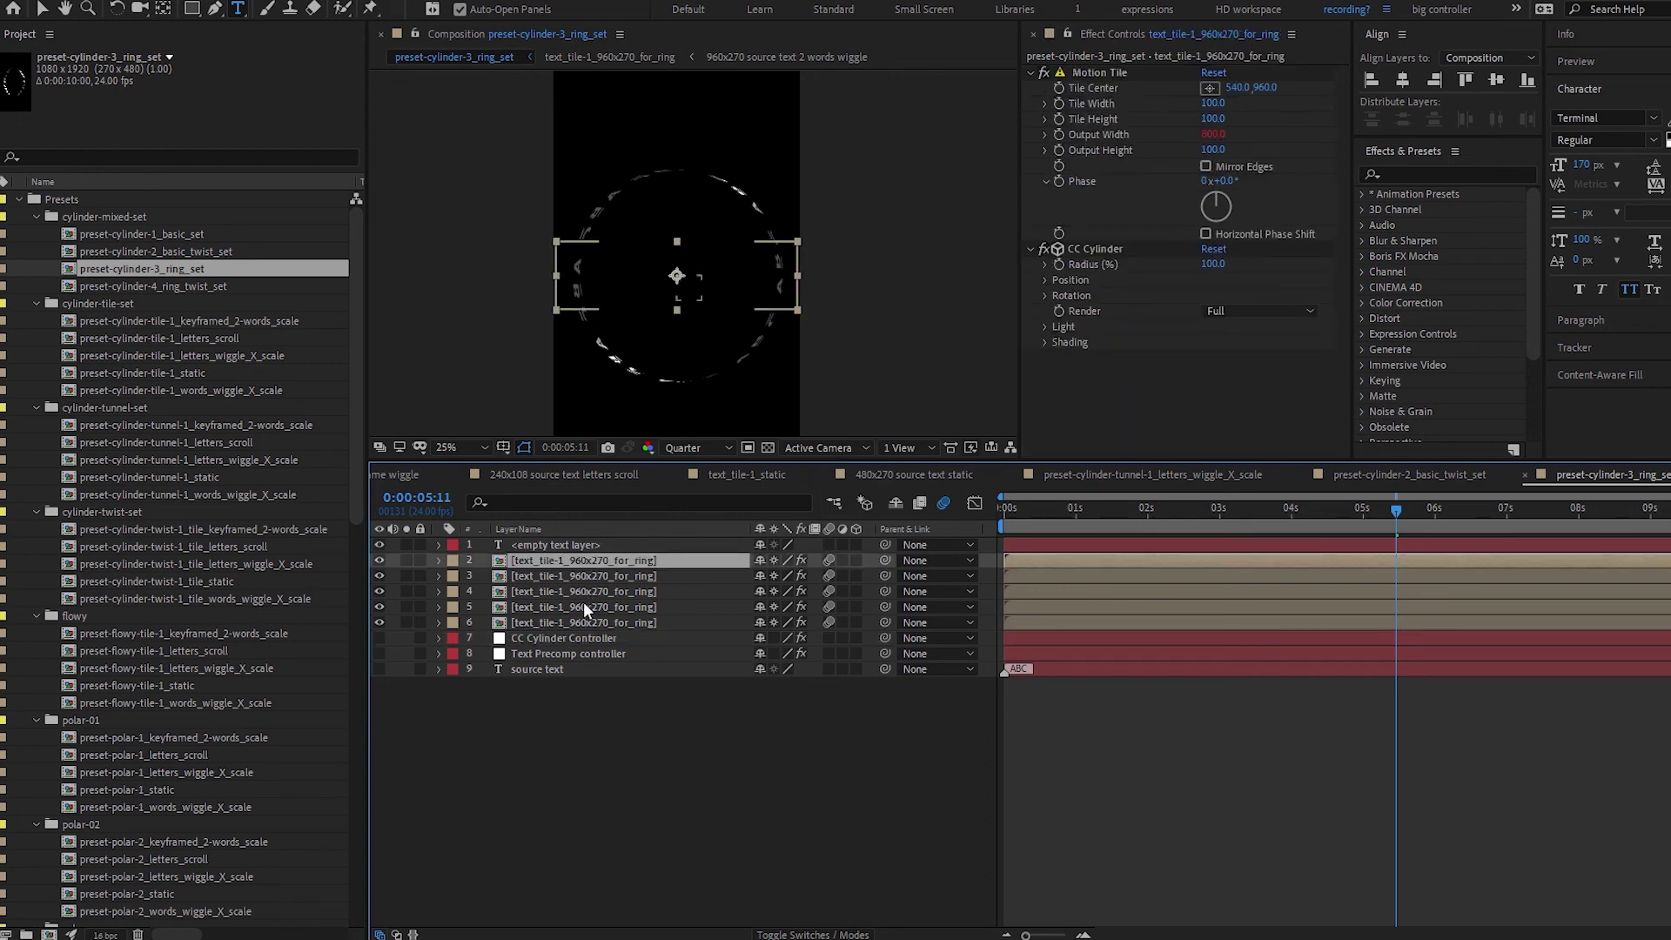
shift+click(576, 618)
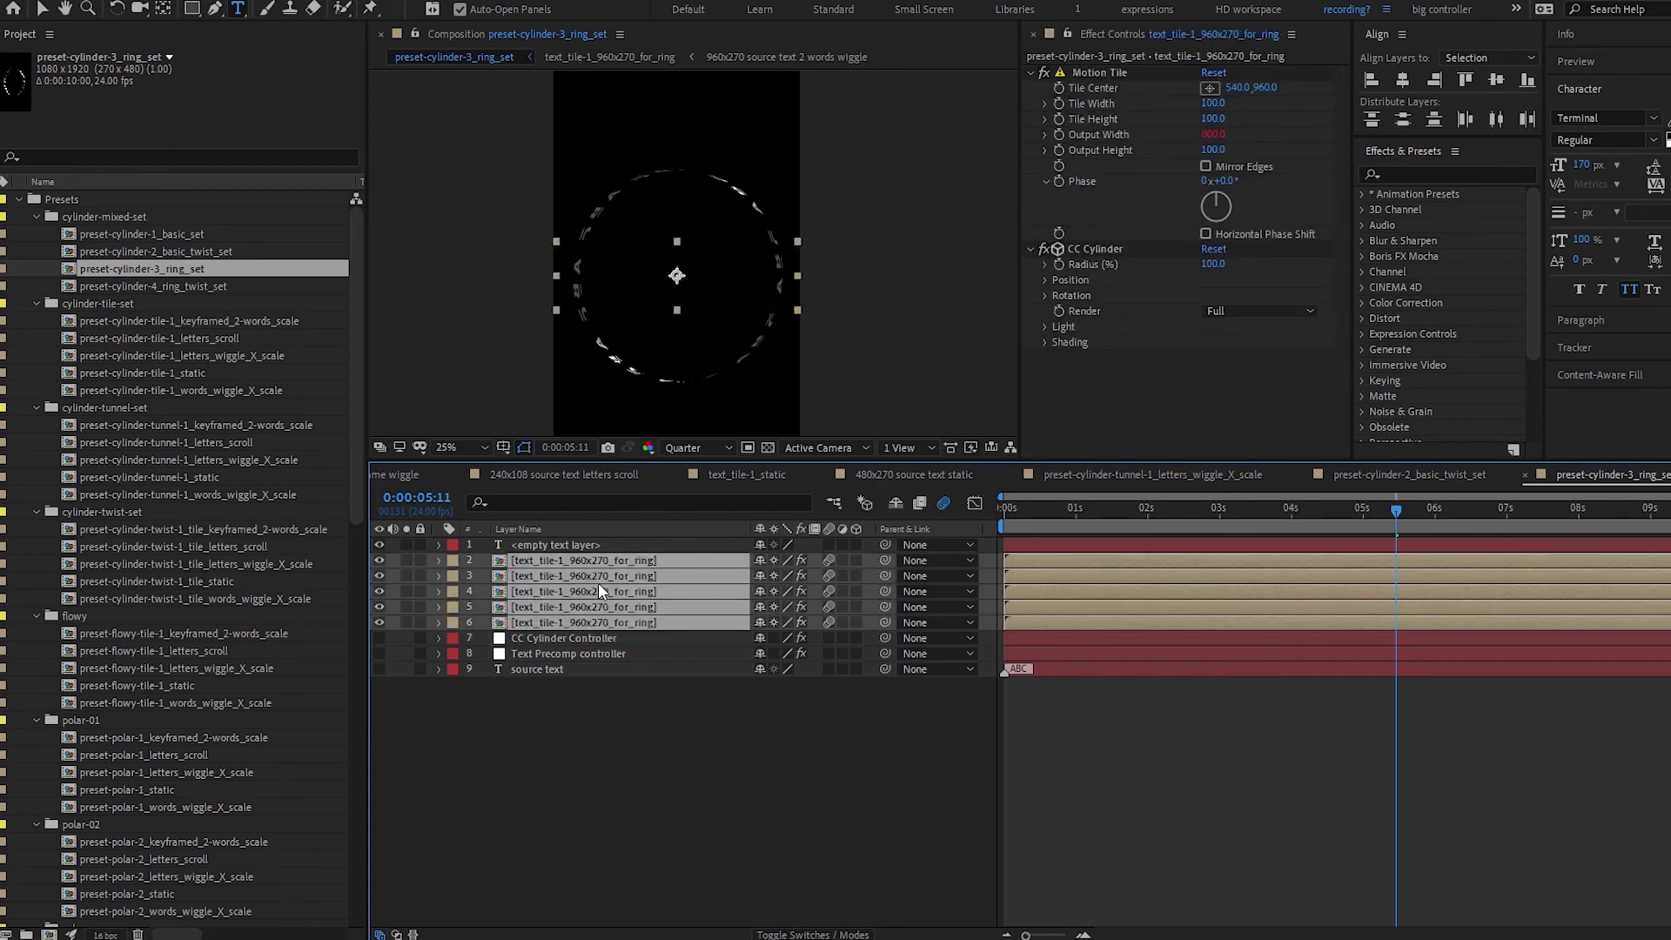
key(t)
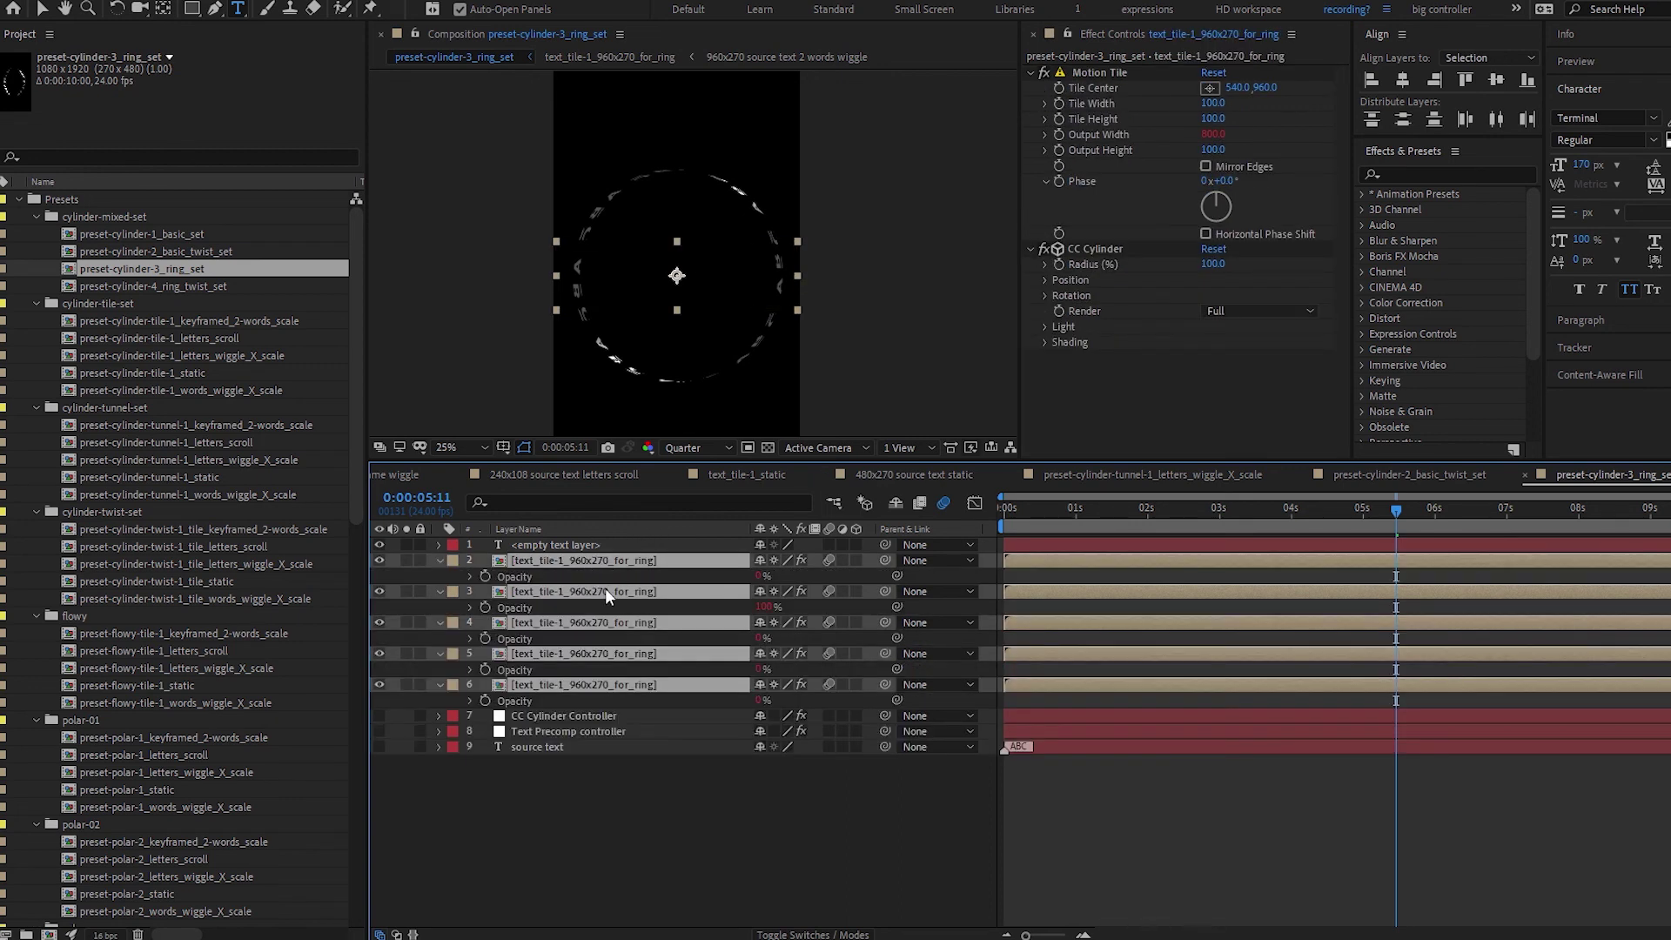
click(590, 717)
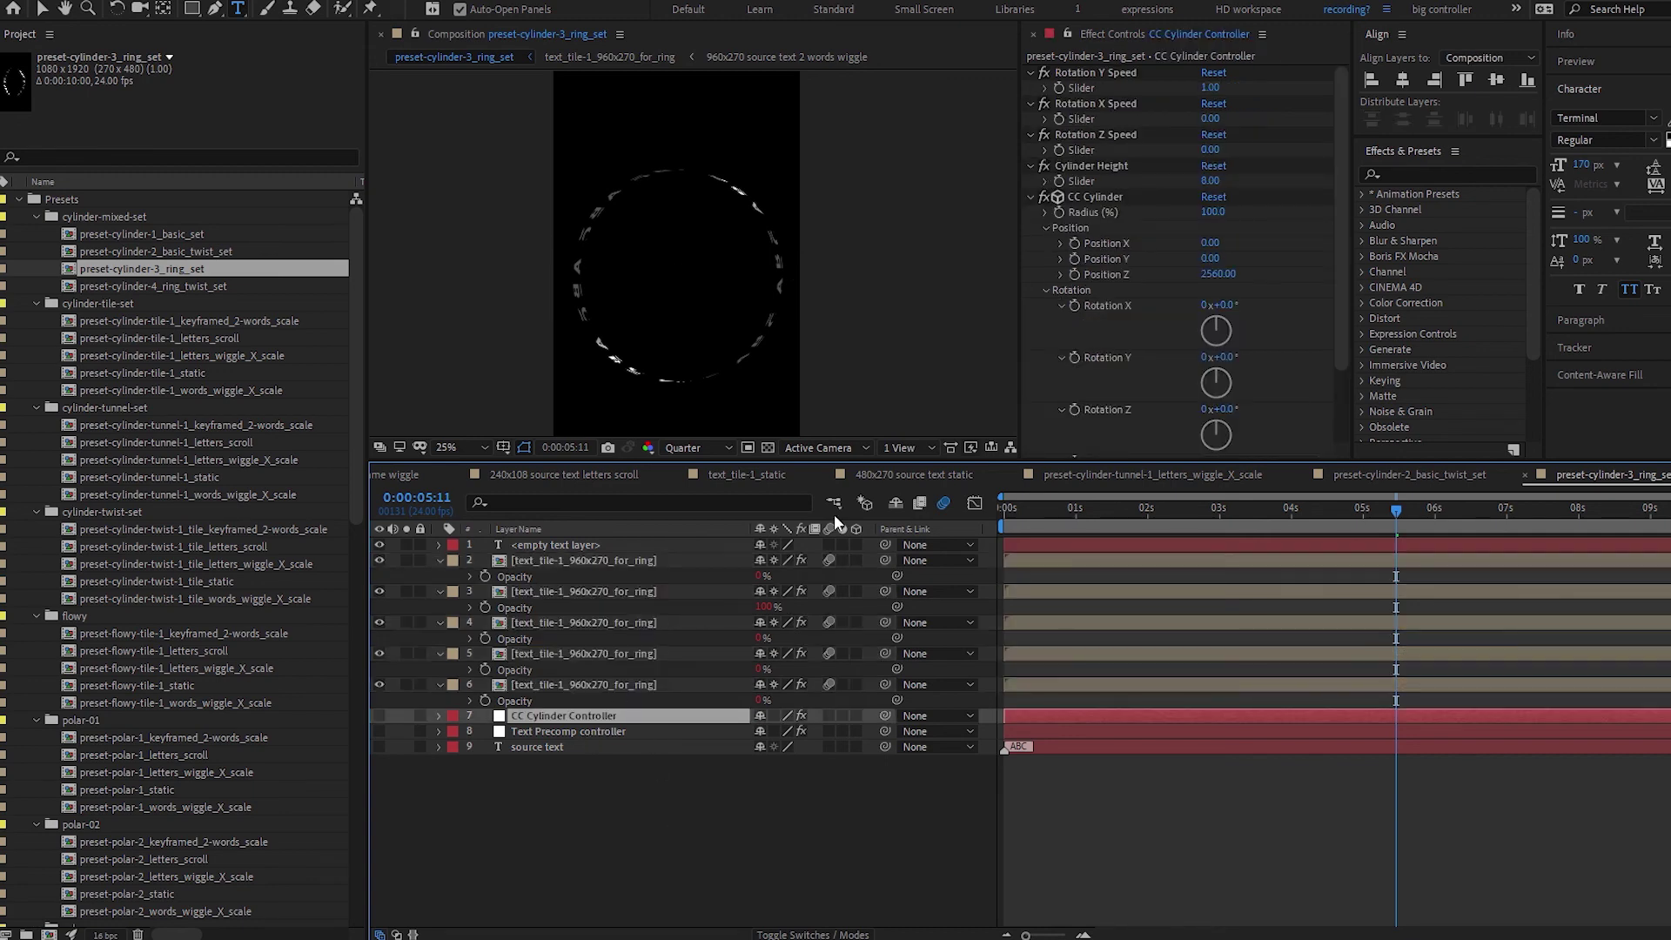
click(609, 731)
Delete the empty text layer from the preset-cylinder-3_ring_set composition.
click(645, 545)
key(Delete)
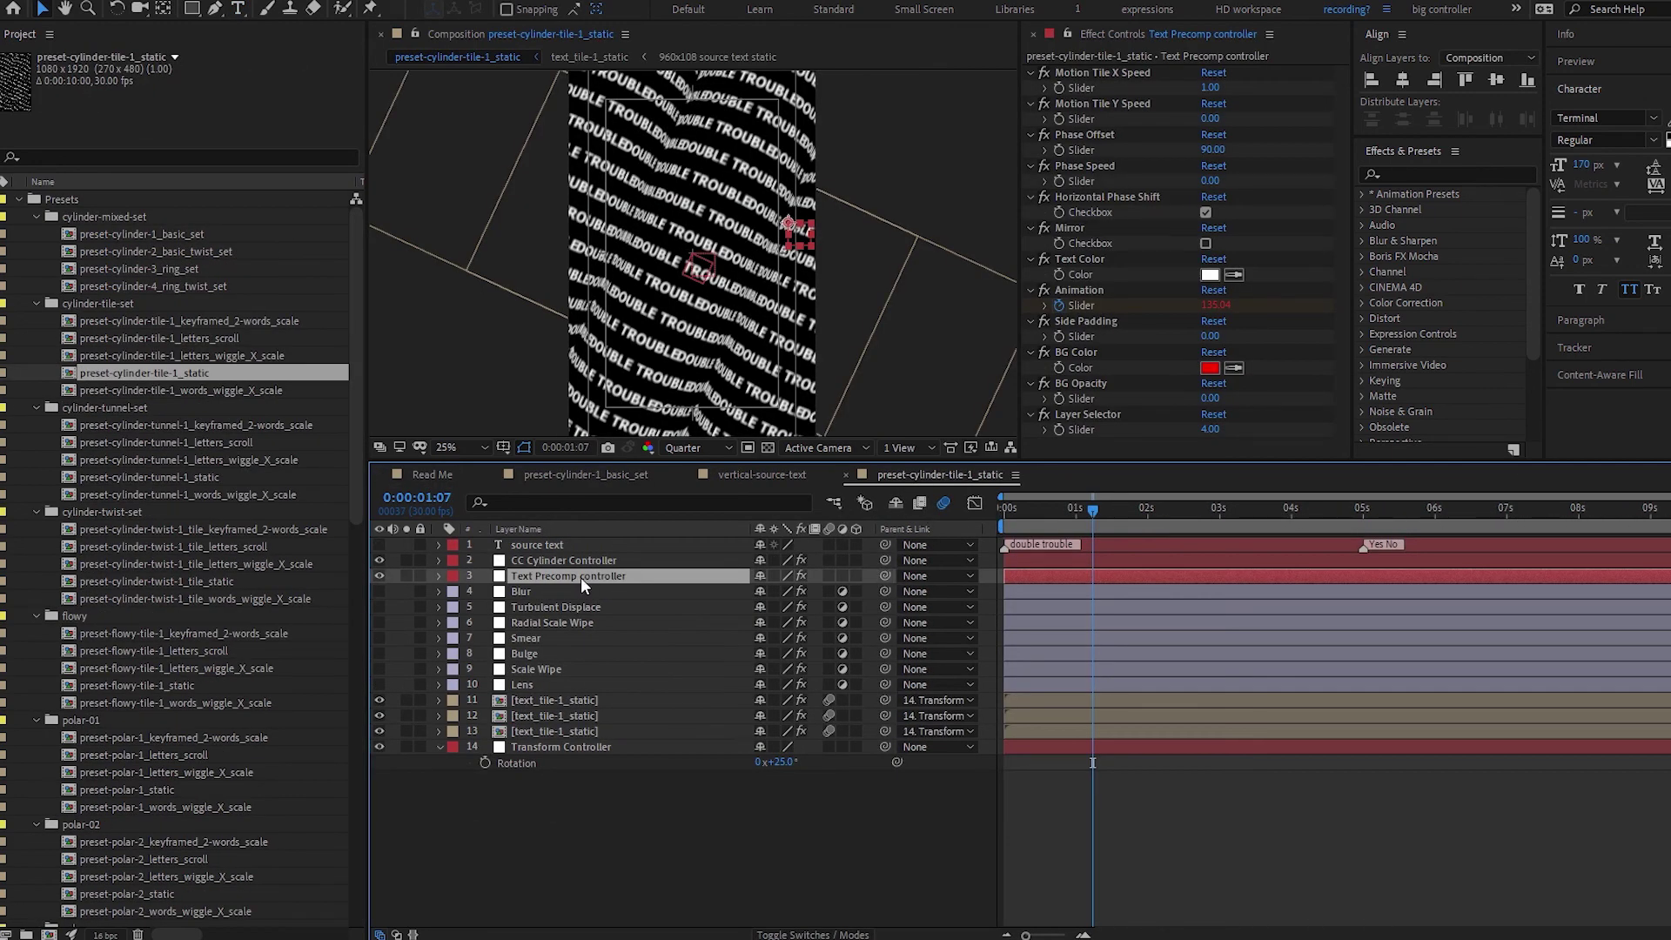
Change the source text layer's first marker comment to "two zeros" and delete the layer's "Yes No" marker.
double_click(1004, 545)
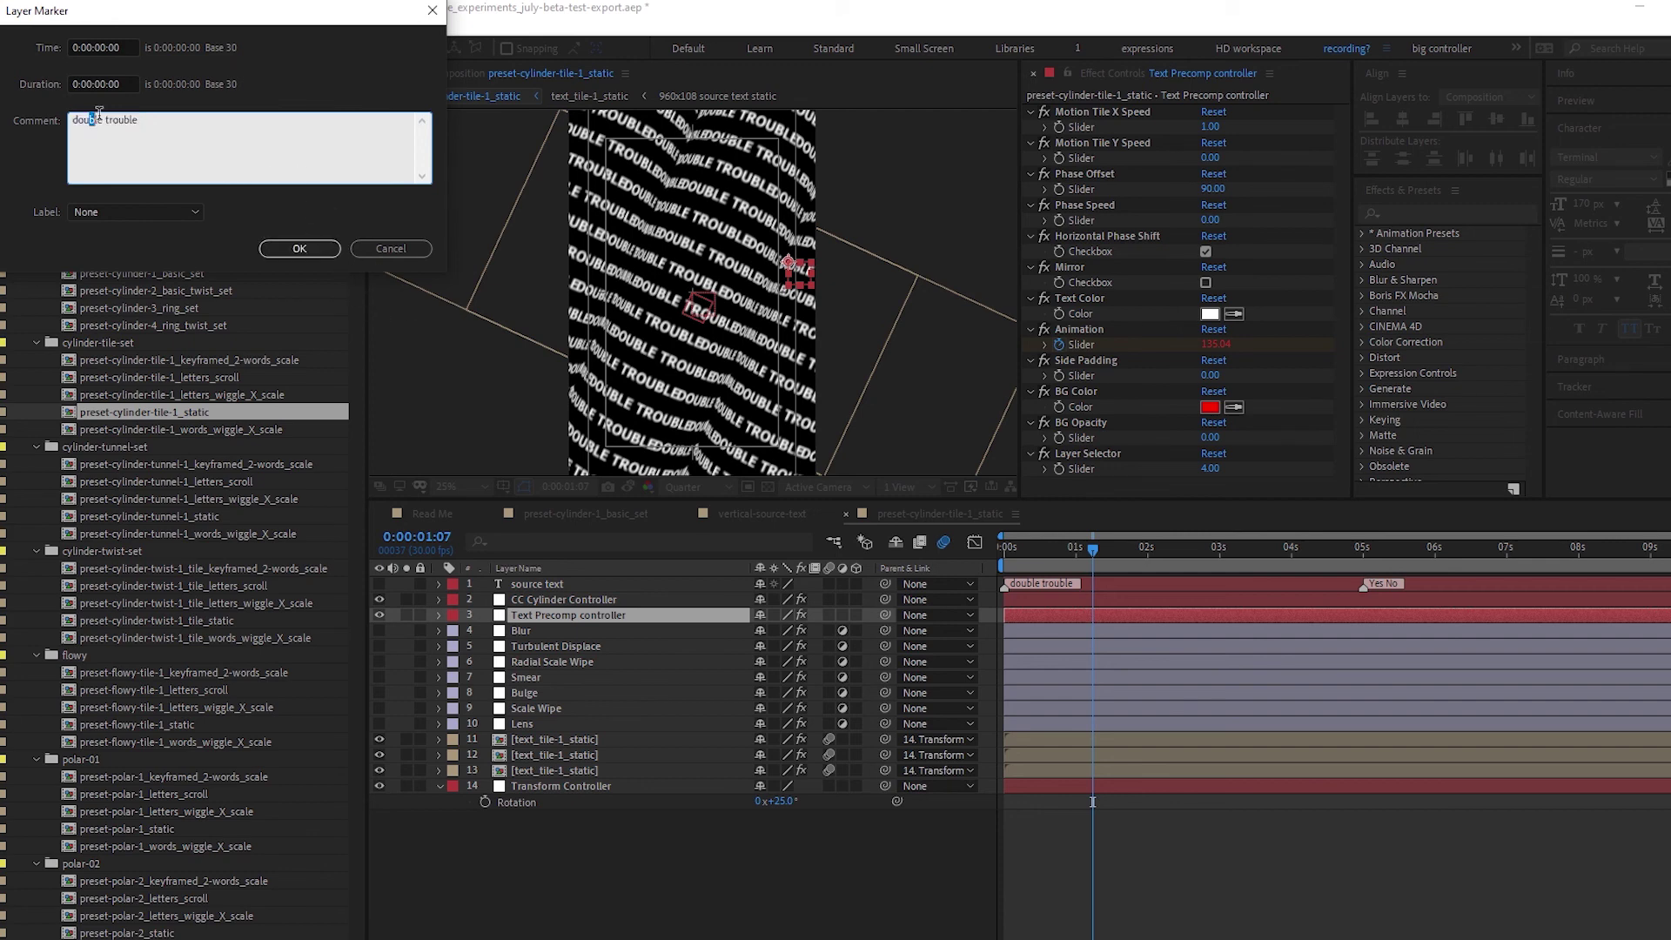
click(144, 131)
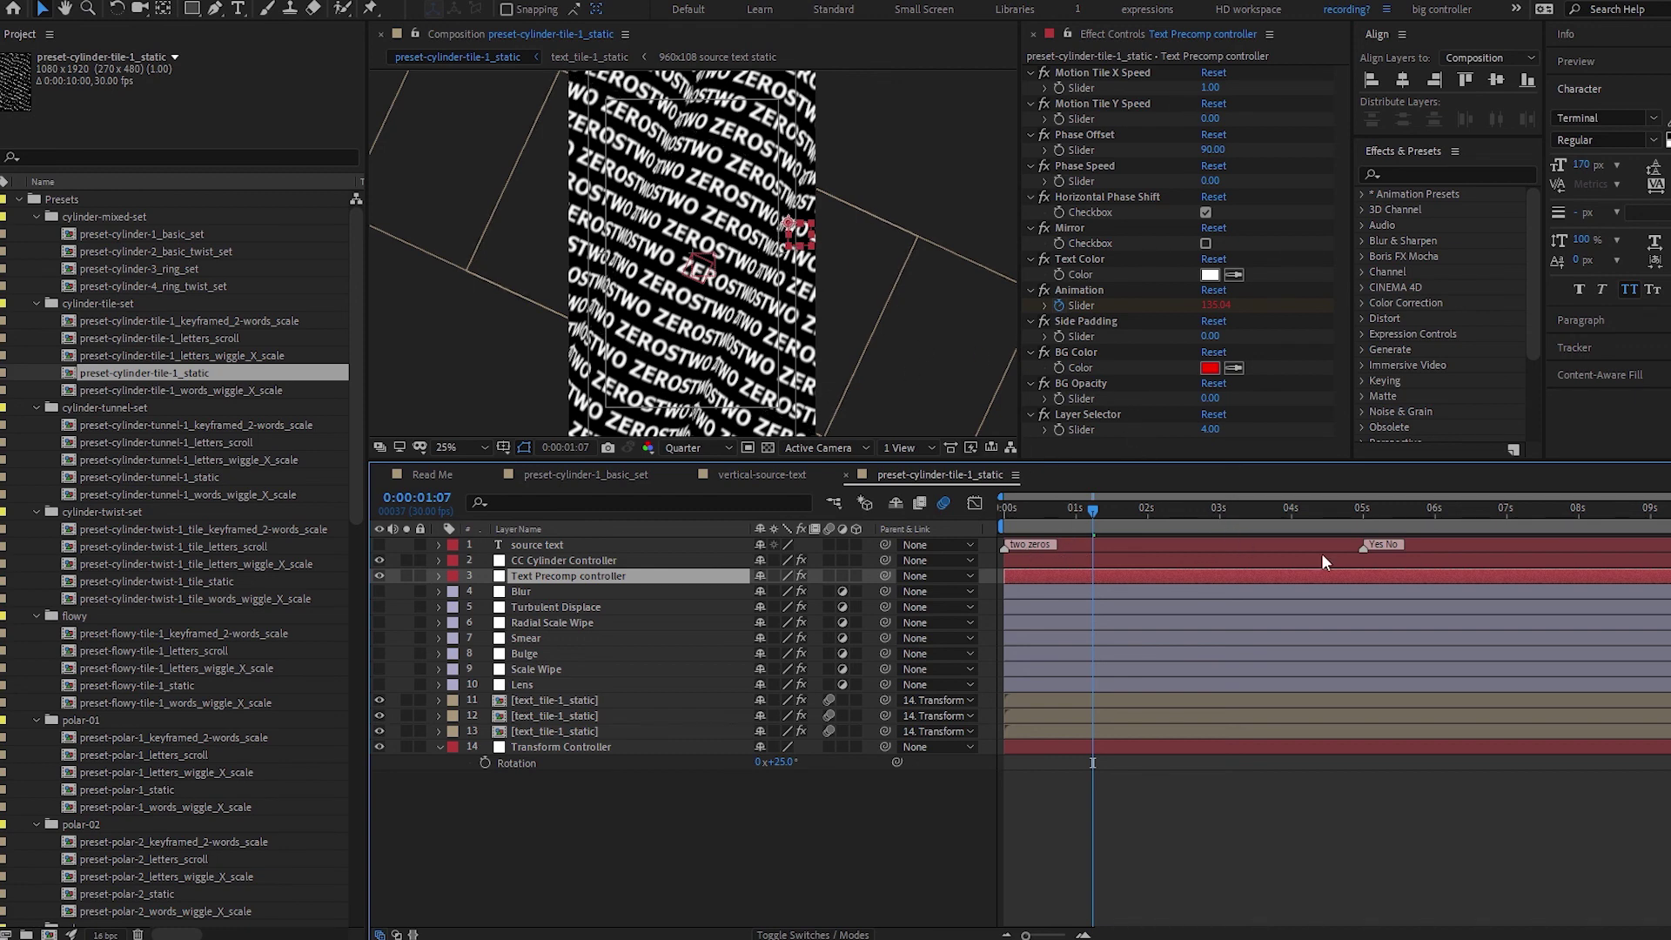
drag(1369, 511, 1359, 512)
click(1374, 513)
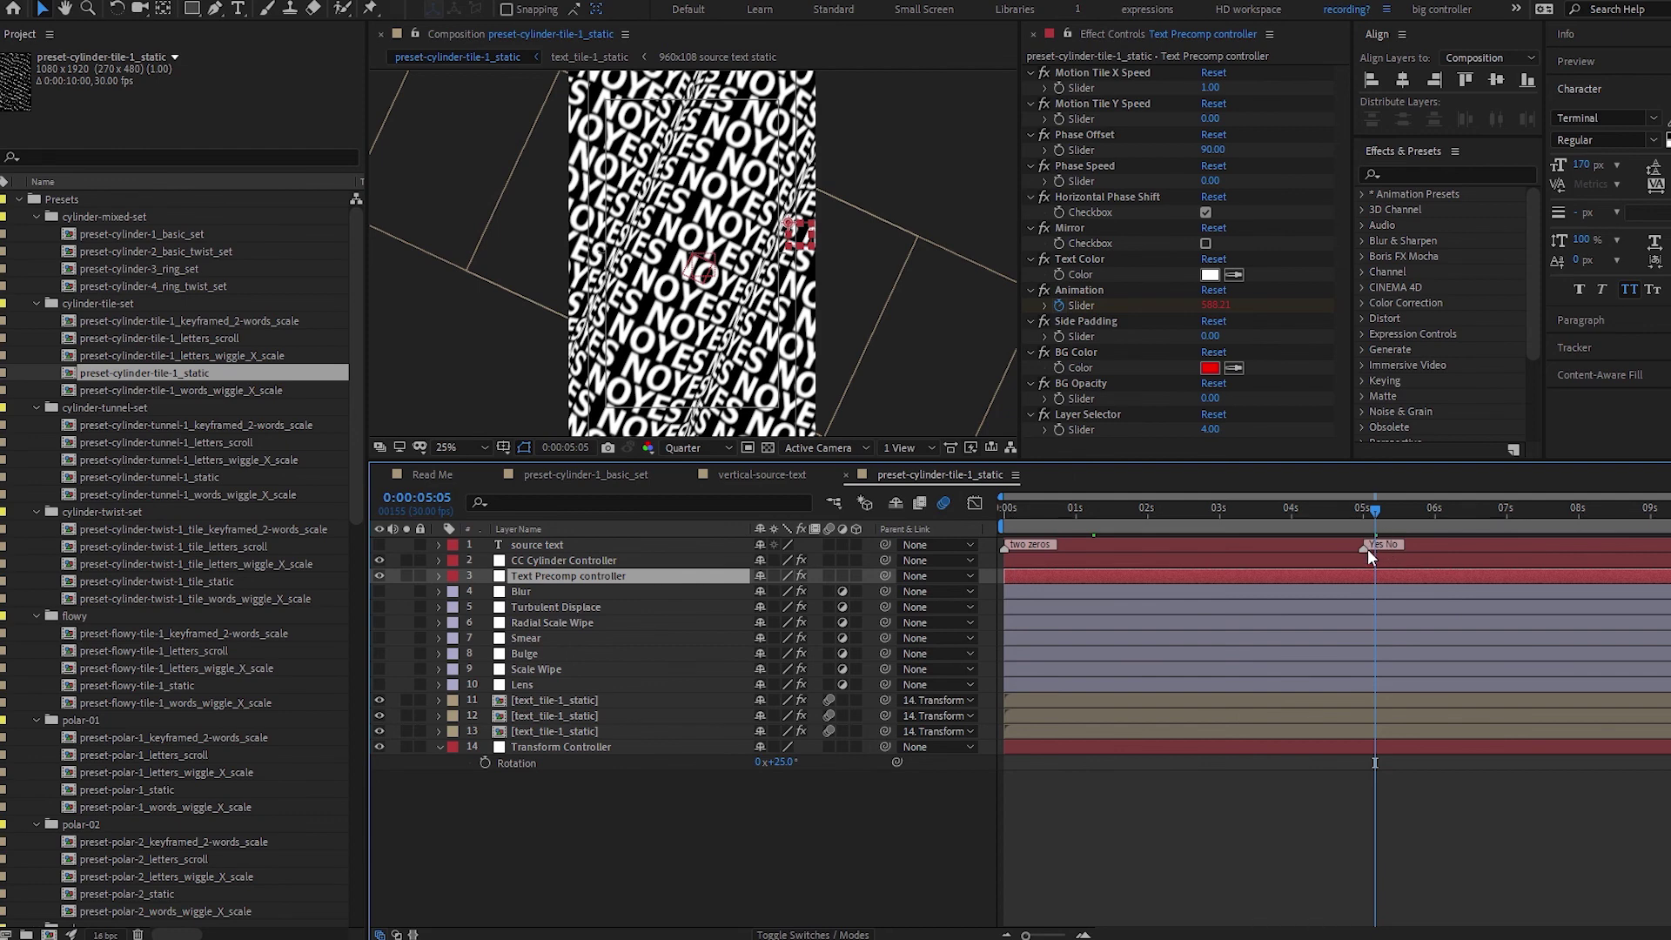
ctrl+click(1365, 550)
click(1032, 509)
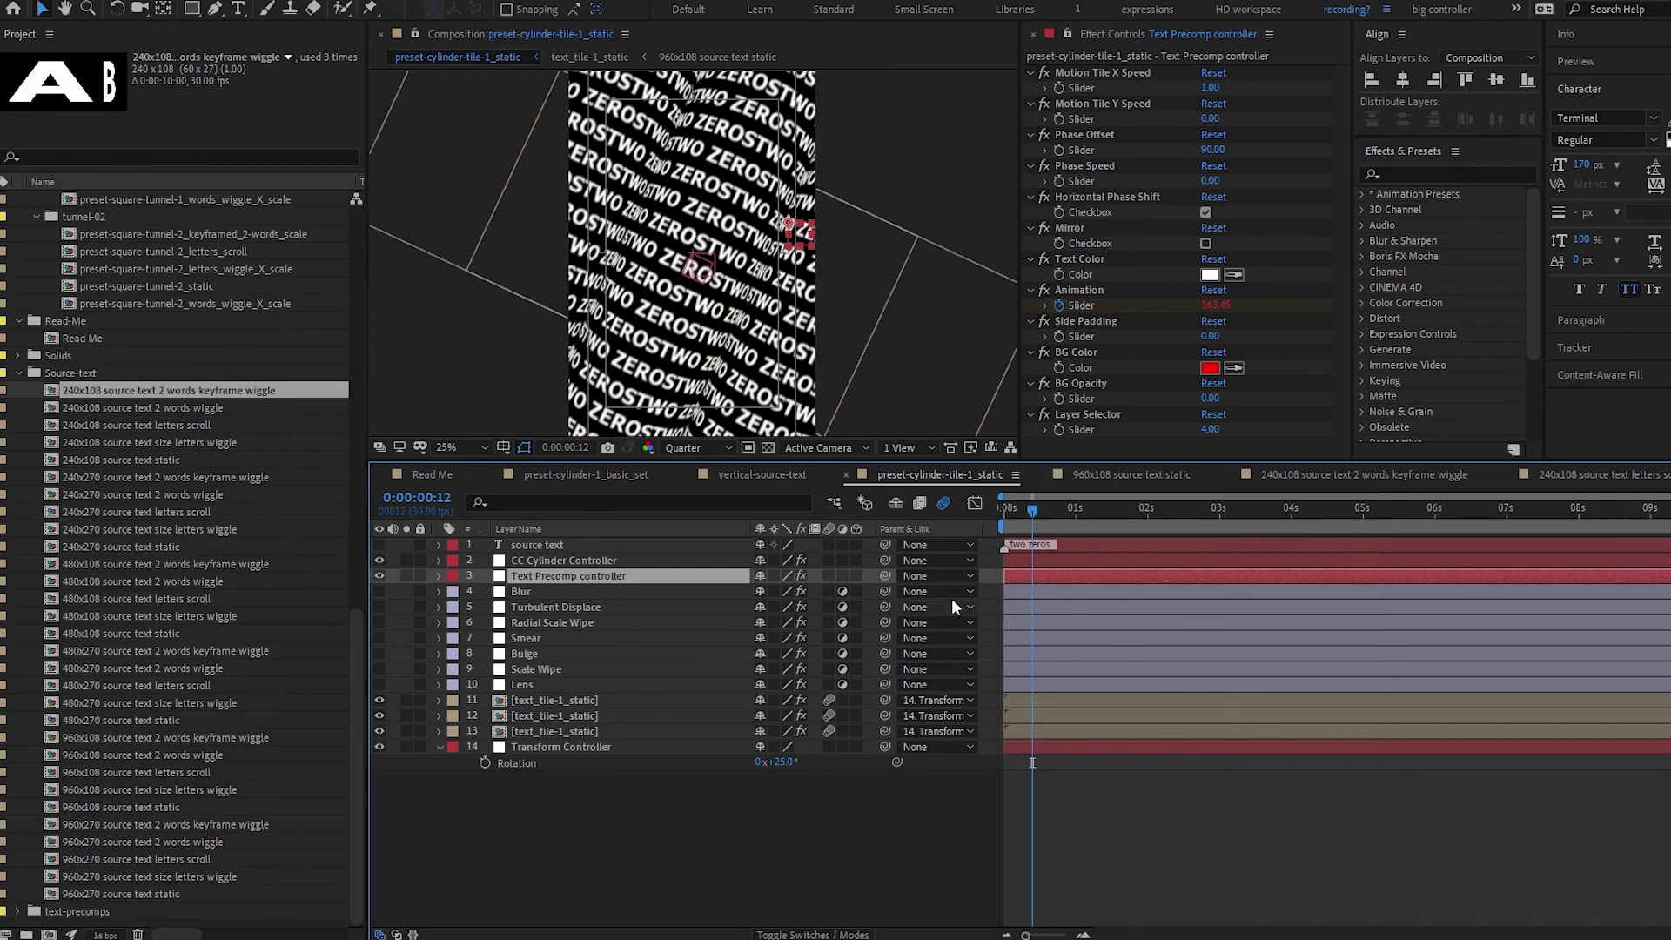
On the text_tile-1_static layer 11, disable the Source Text expression under Master Properties and set the text to "two".
click(975, 545)
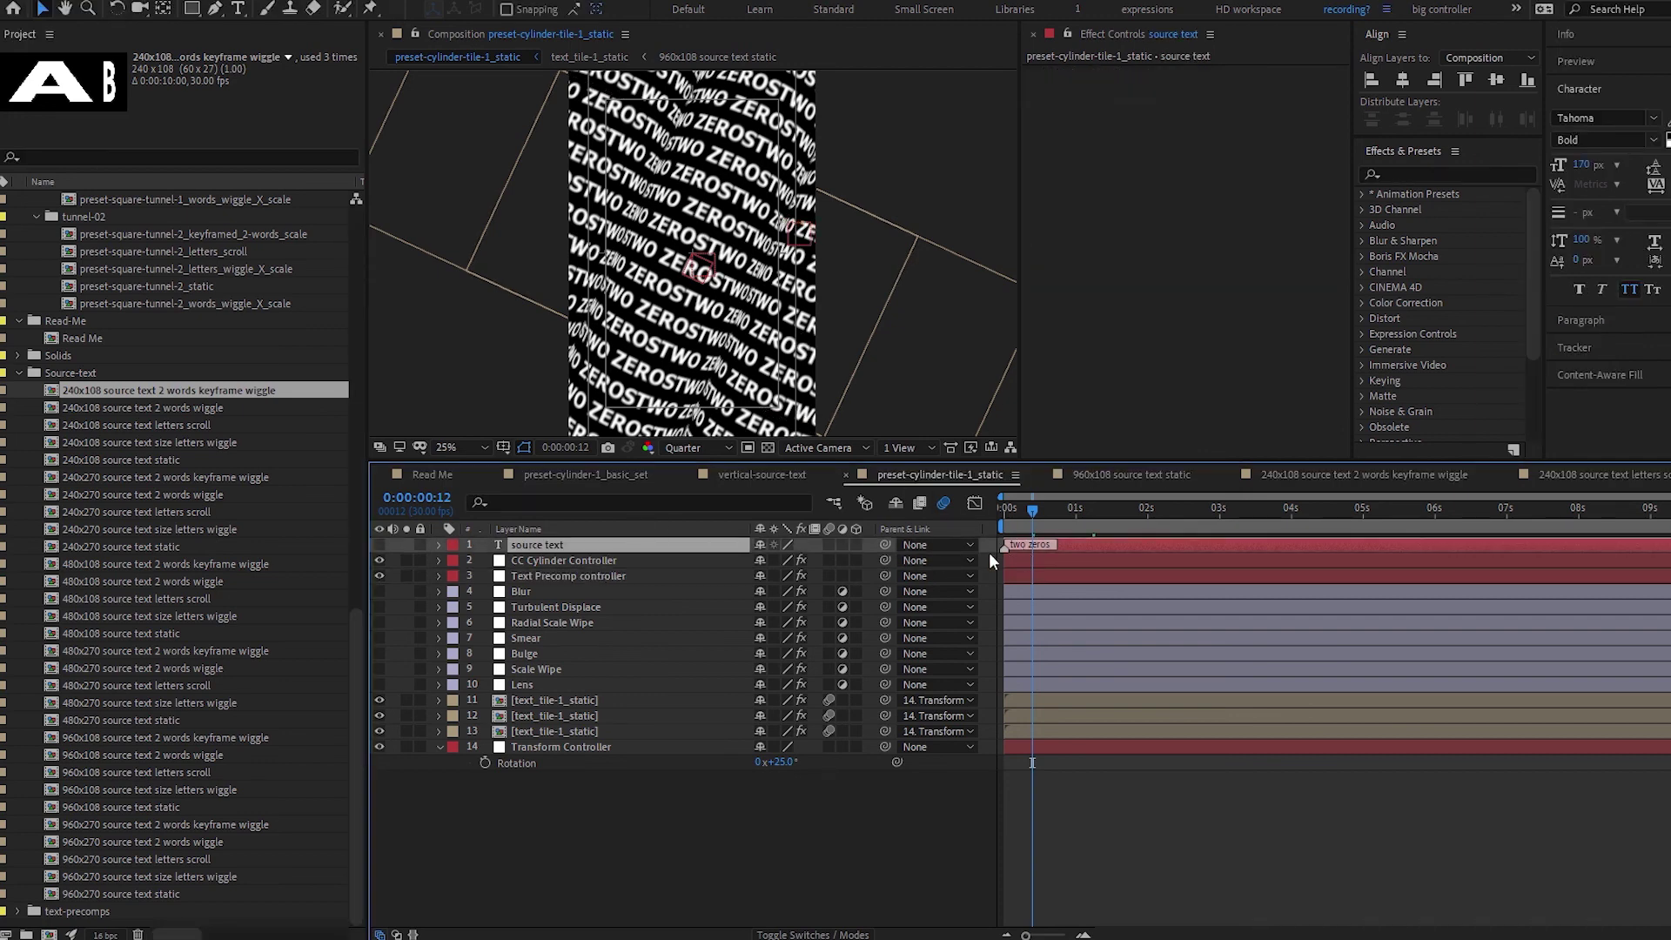
click(603, 699)
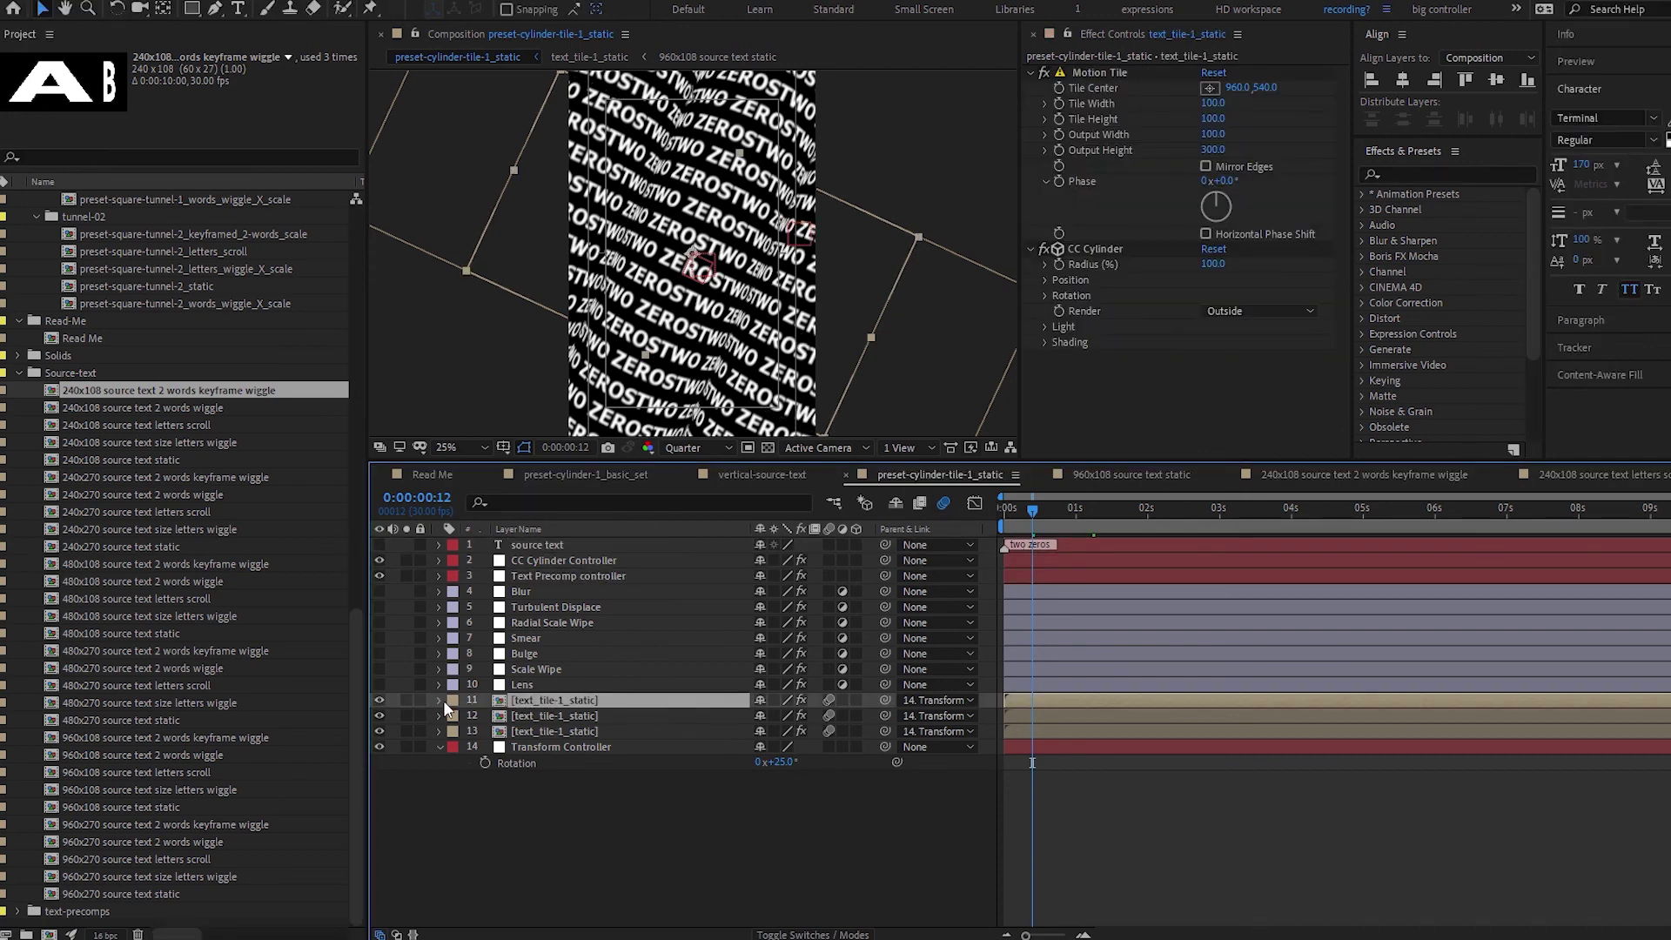
click(437, 699)
scroll(493, 714, down, 1)
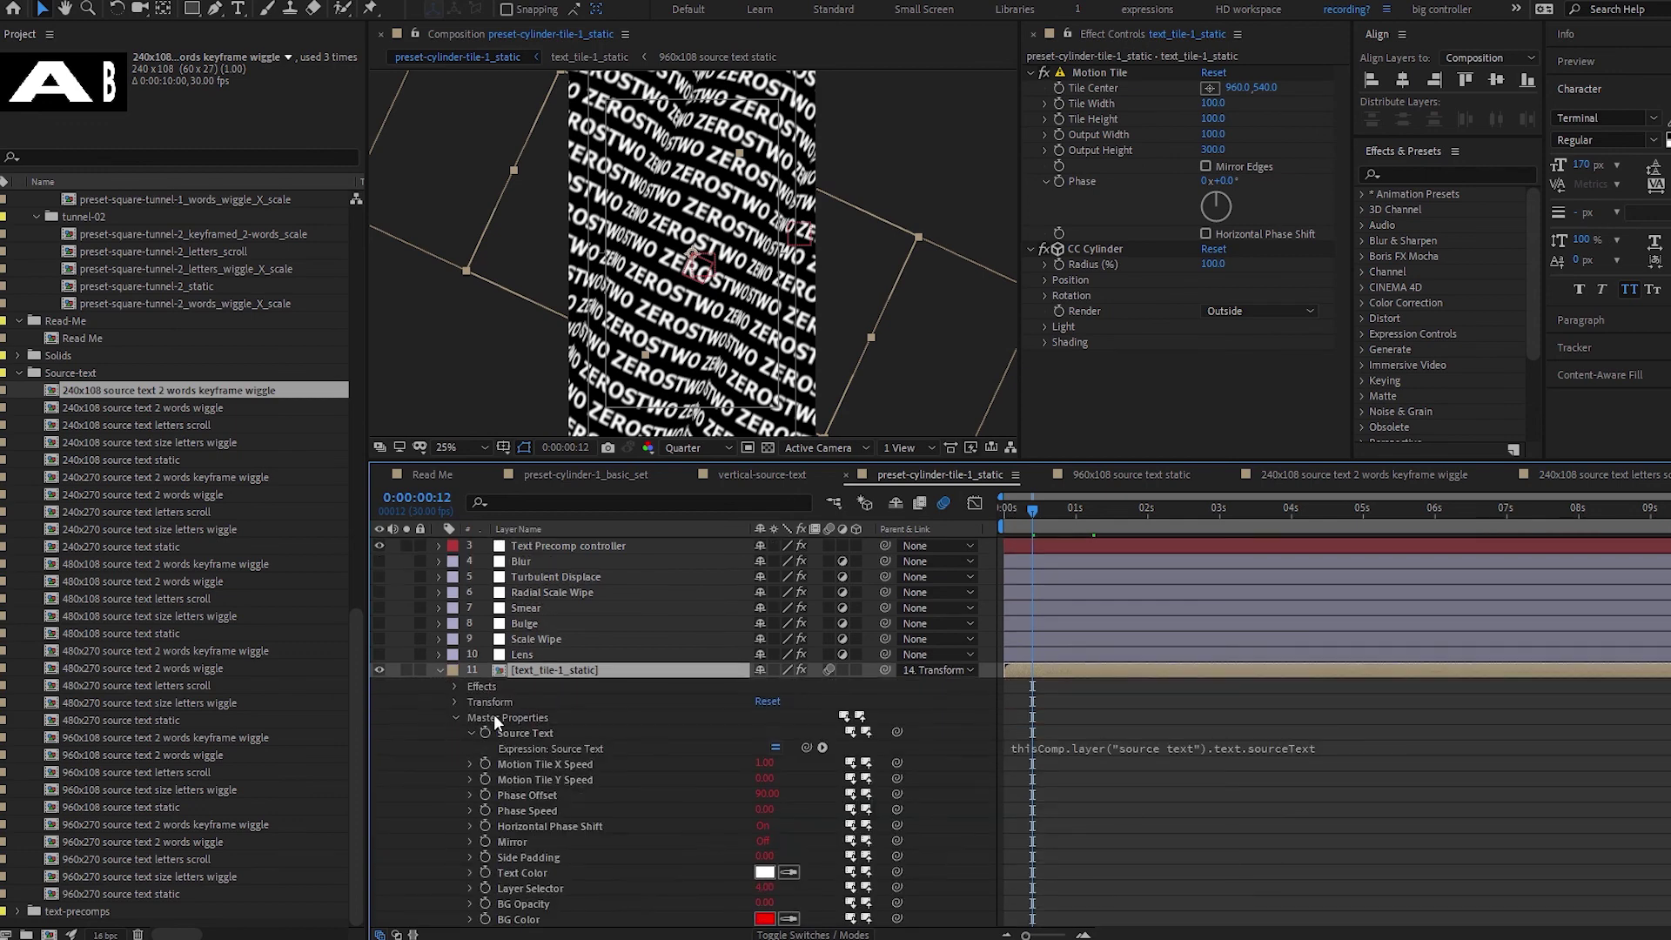
click(545, 733)
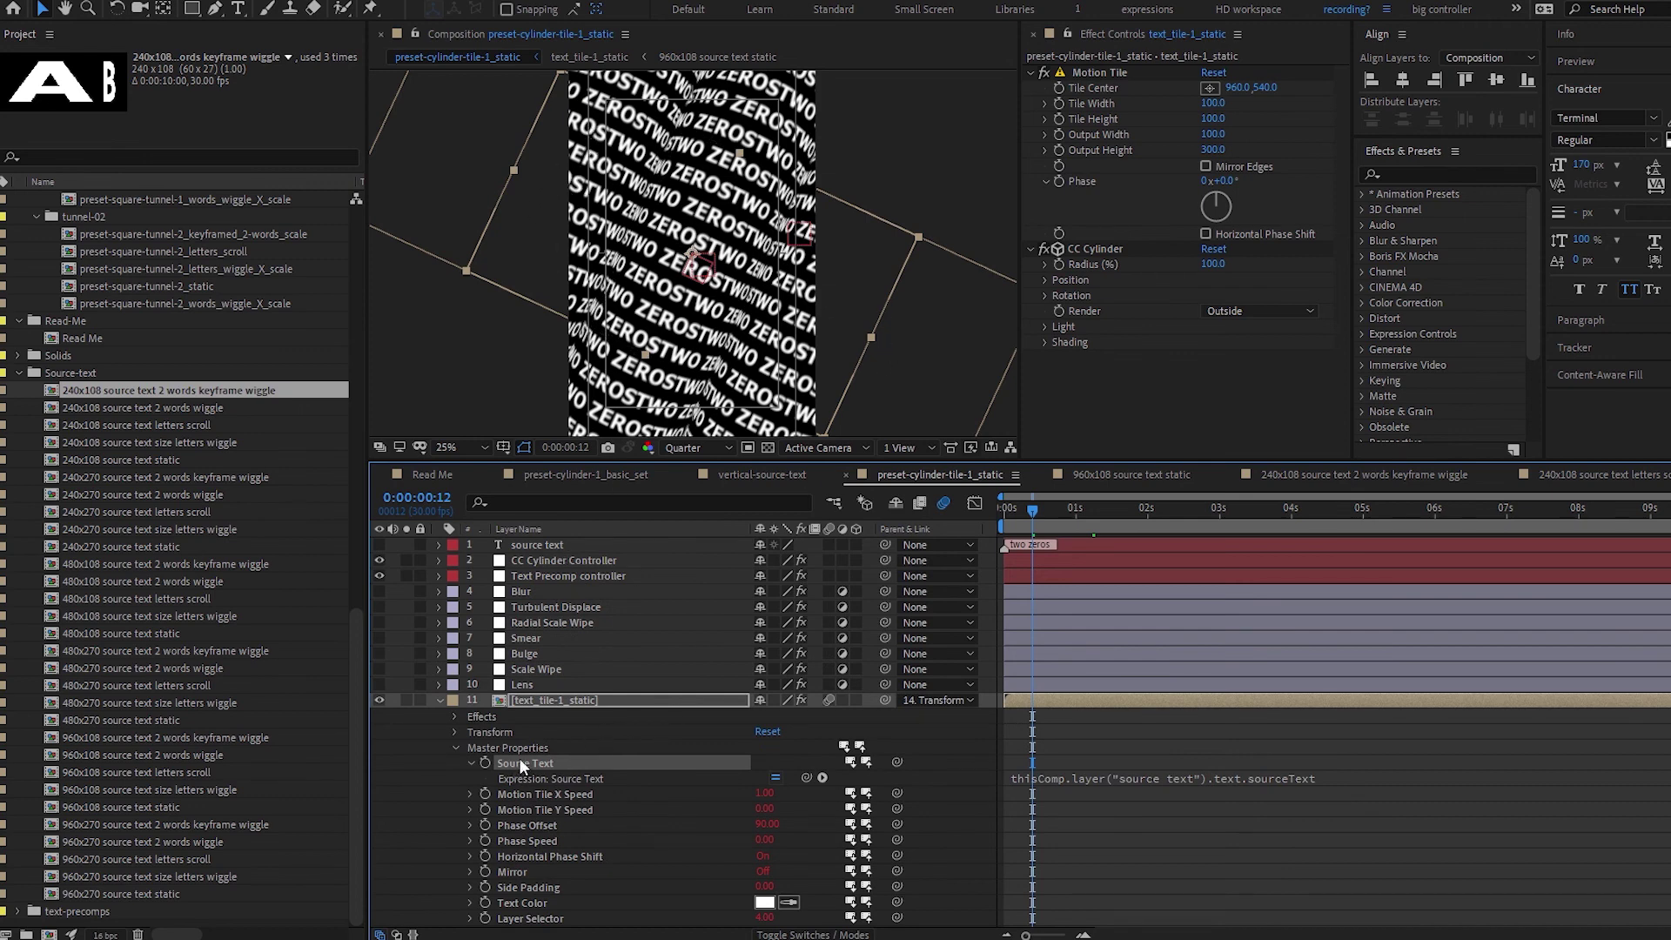
click(775, 778)
right_click(581, 759)
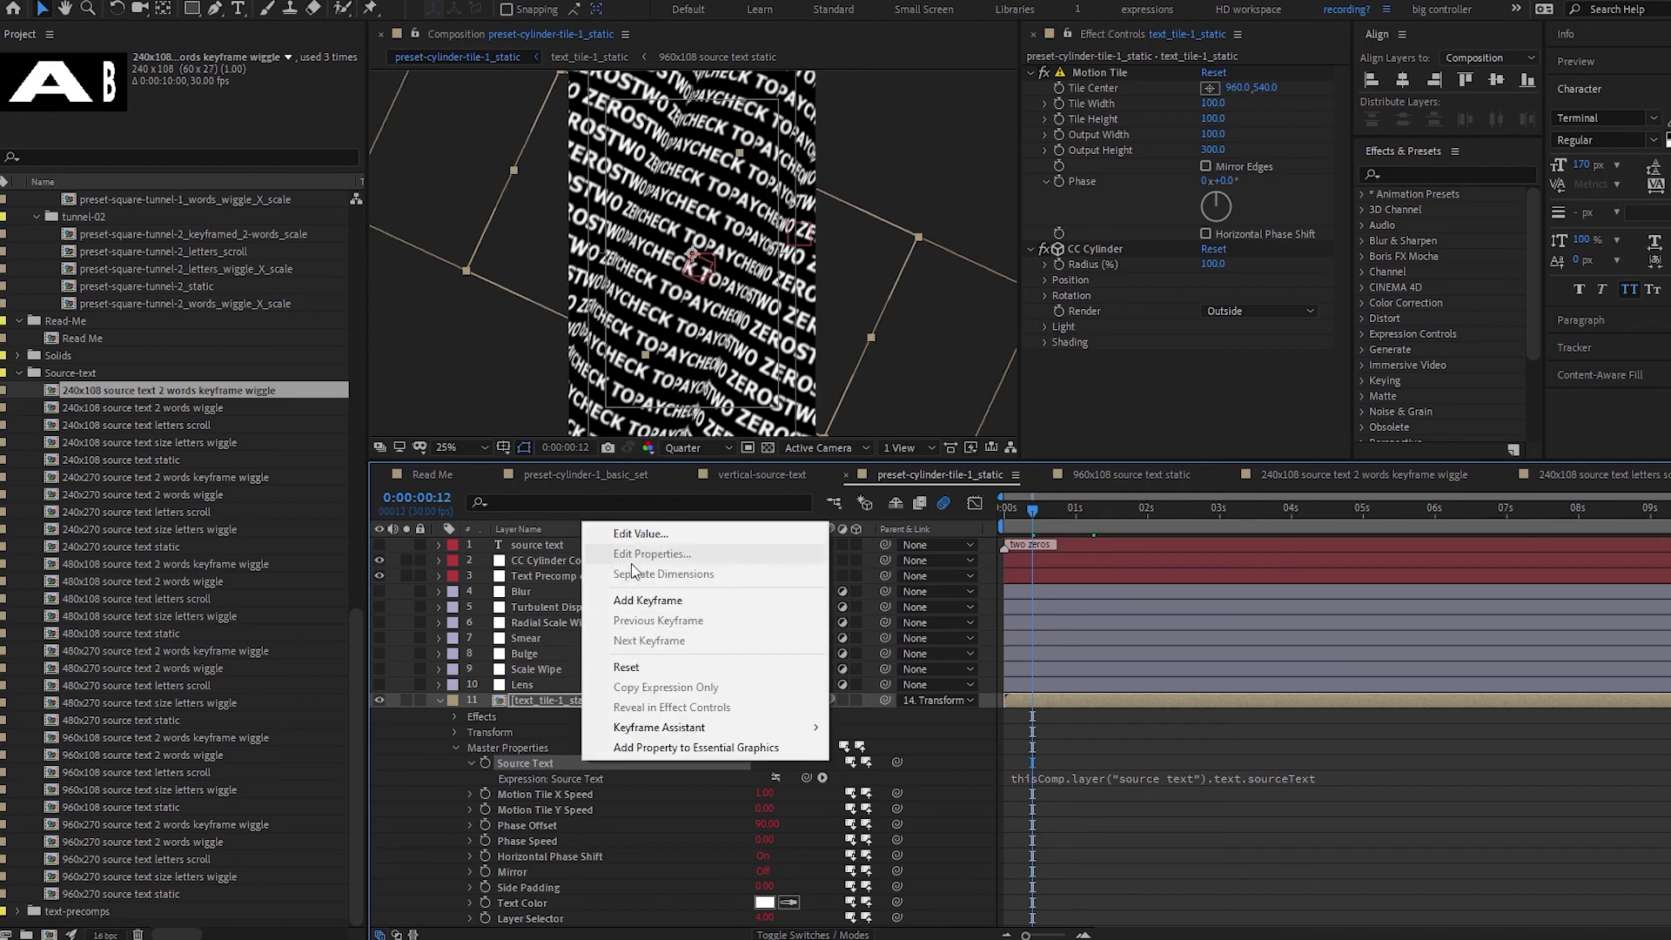
click(641, 533)
key(Escape)
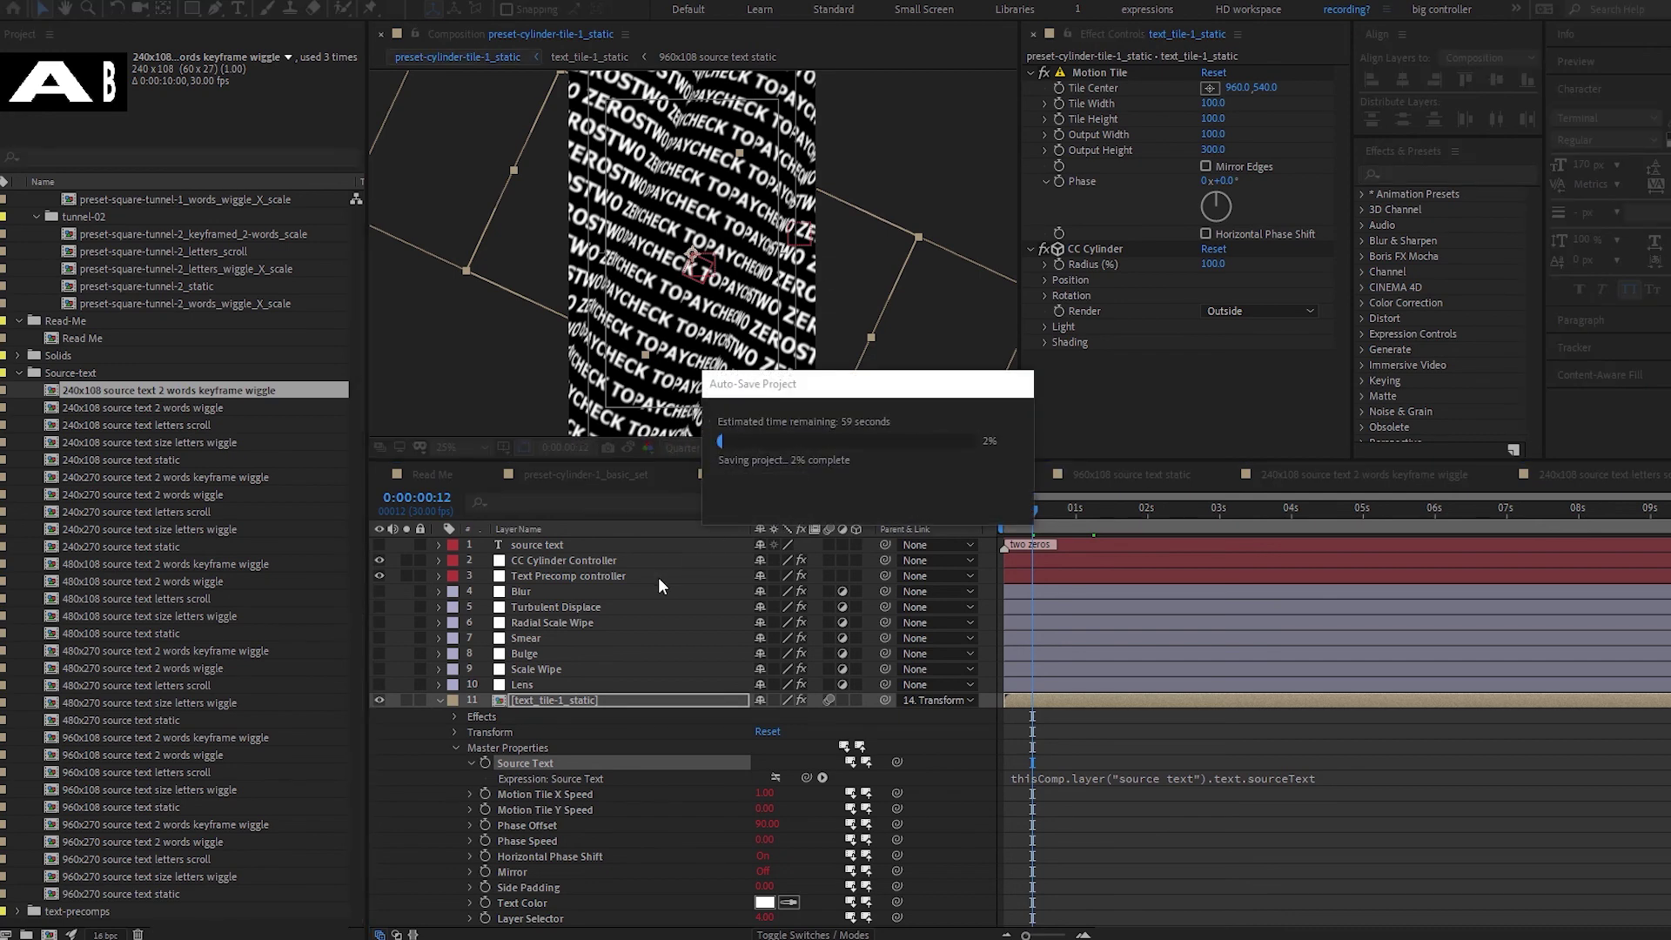
On the text_tile-1_static layer 12, disable the Source Text expression under Master Properties and set the text to "one".
scroll(557, 789, down, 3)
click(439, 871)
scroll(581, 791, down, 4)
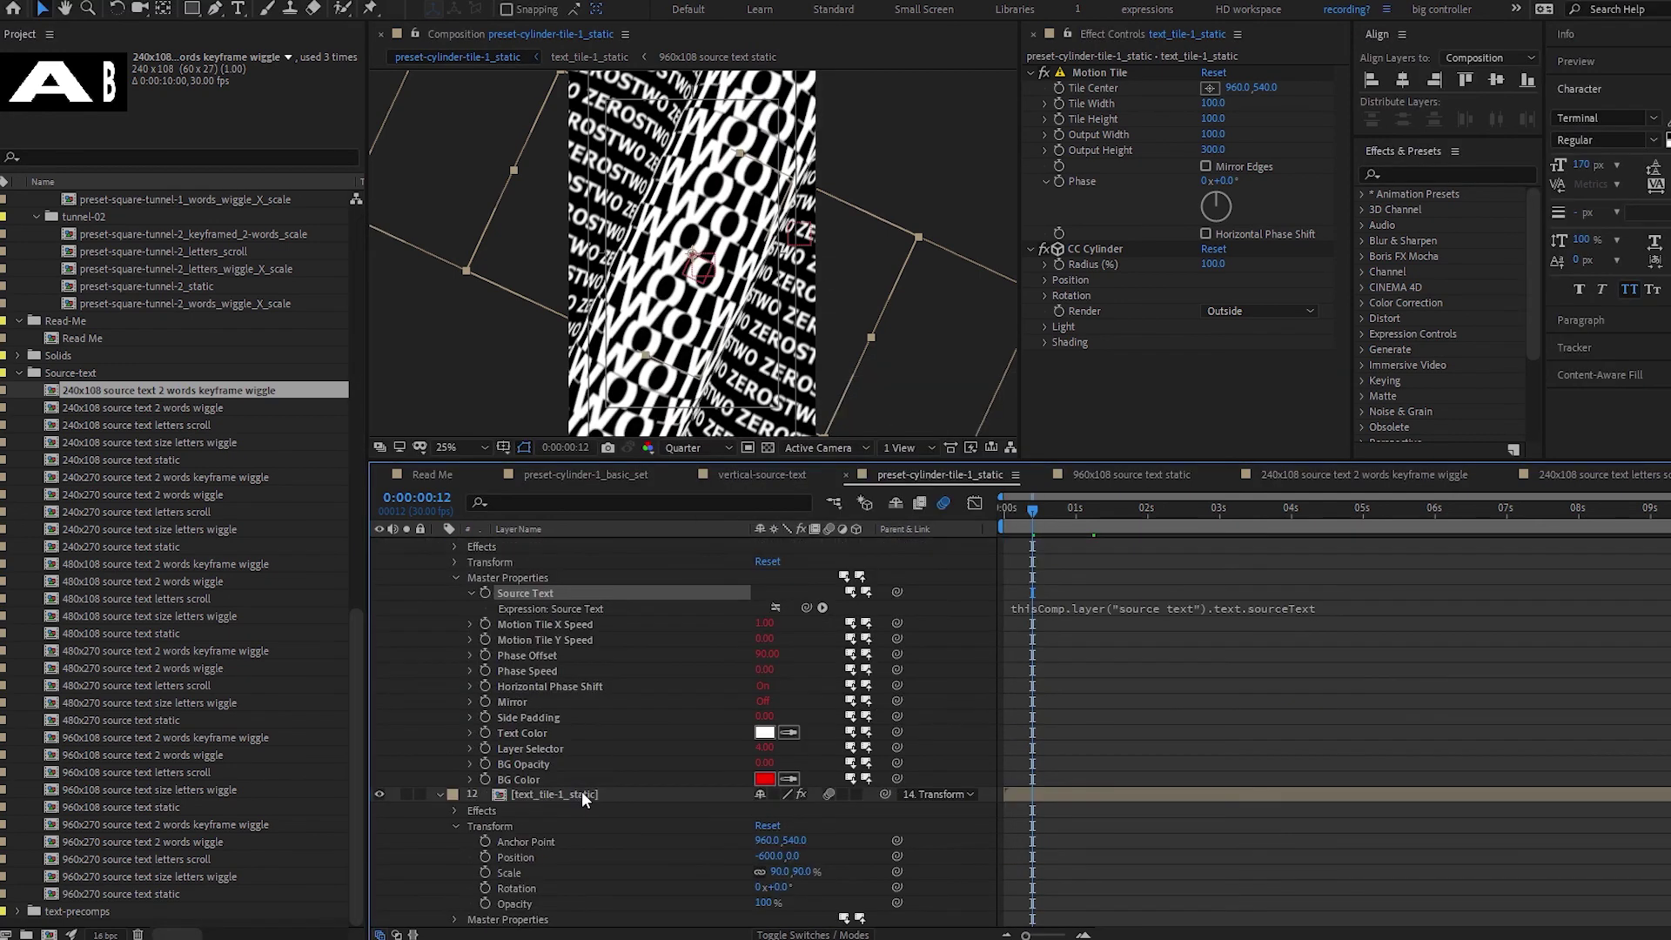
click(456, 781)
click(454, 872)
scroll(456, 632, down, 4)
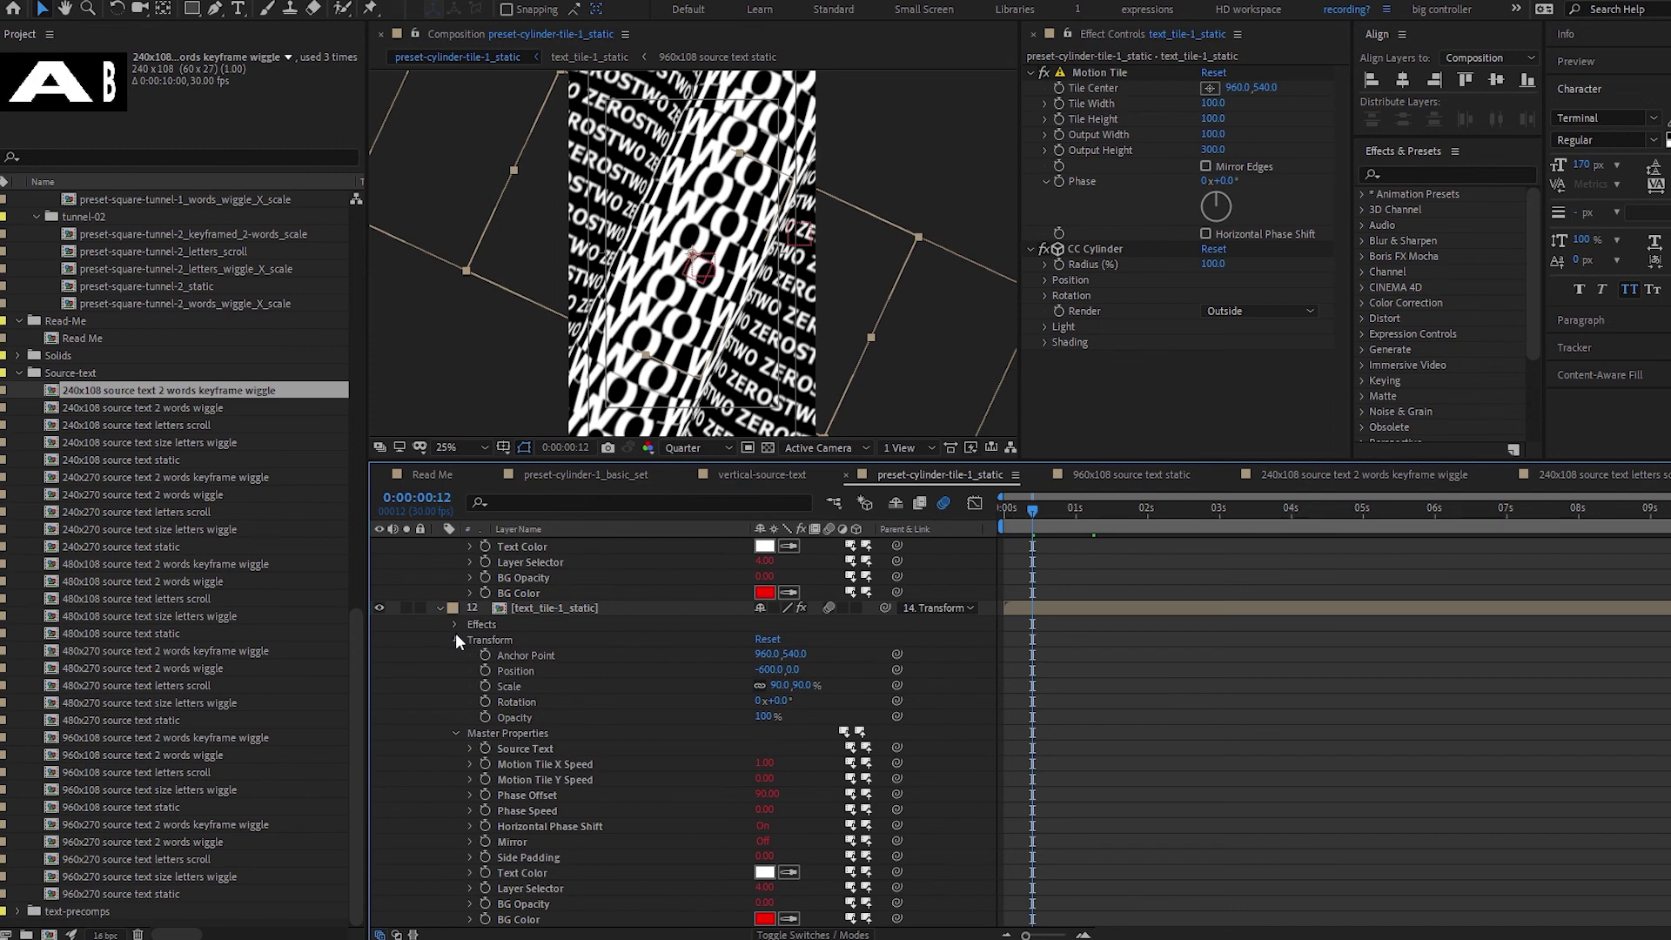
click(455, 638)
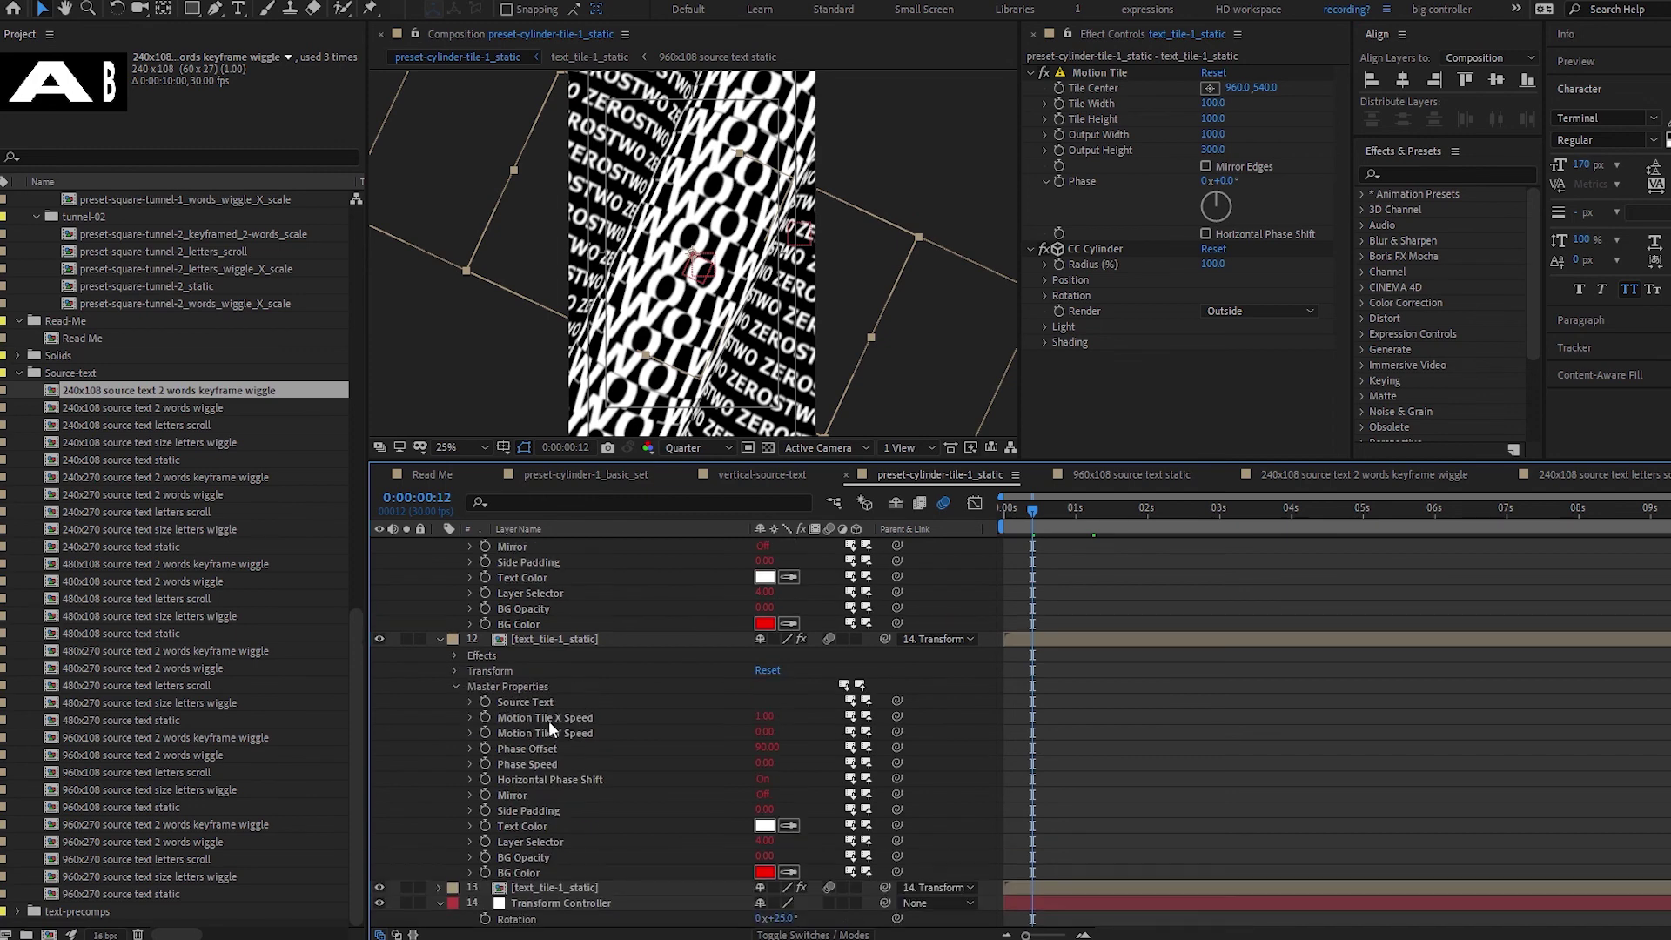
click(470, 702)
click(623, 710)
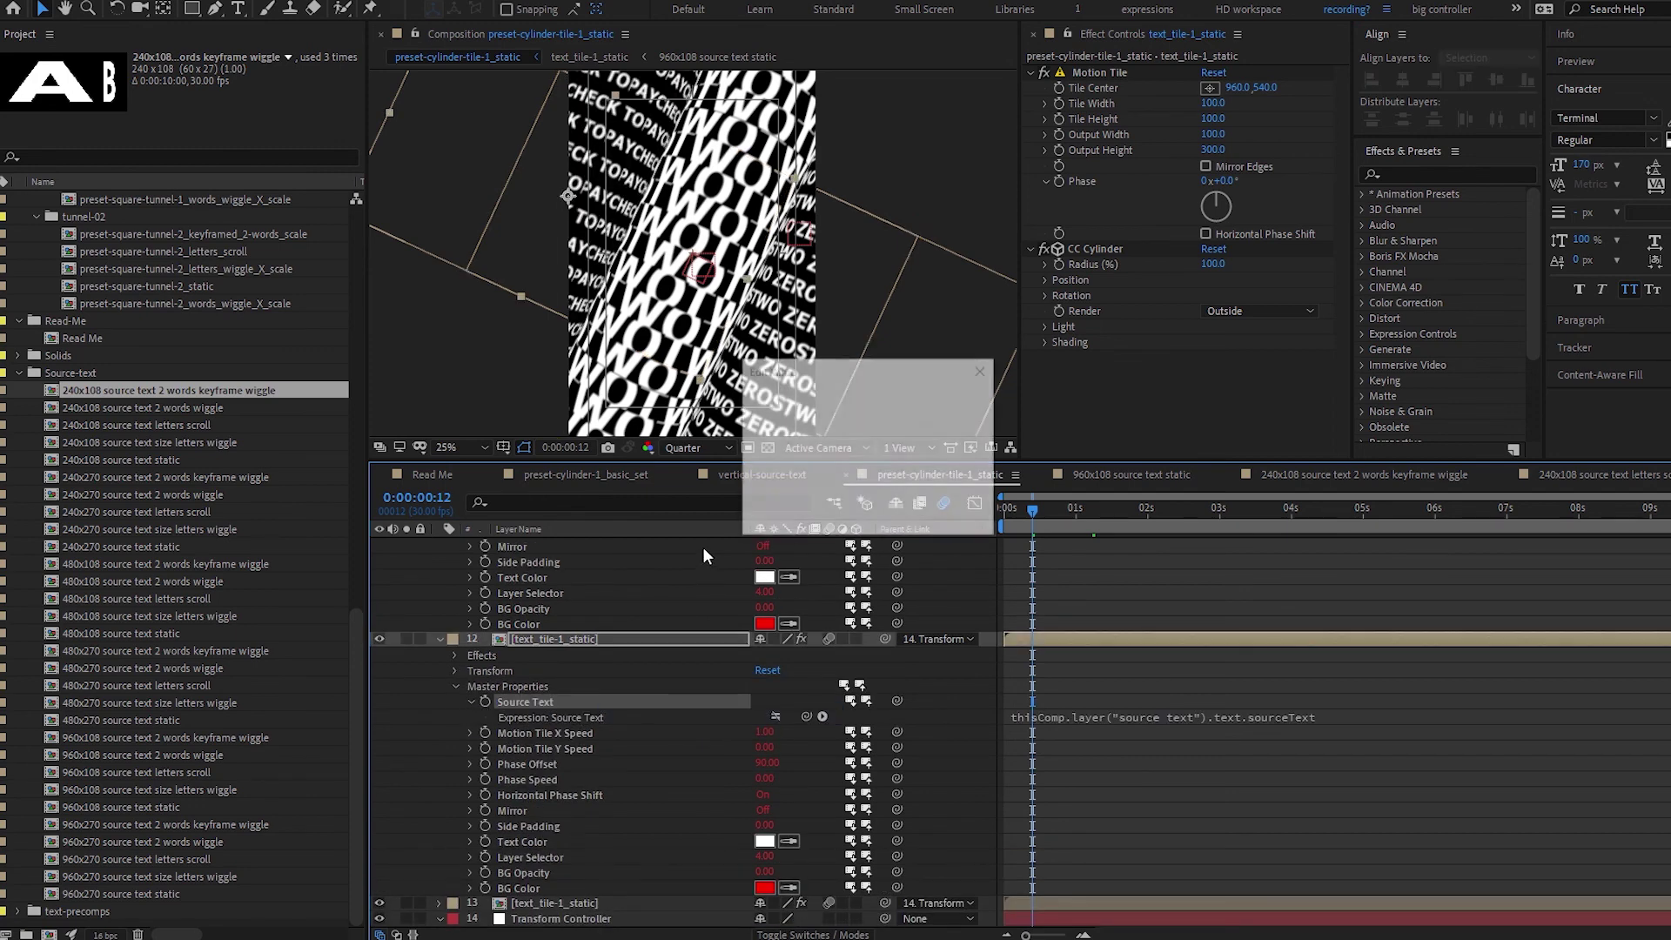
On the text_tile-1_static layer 13, disable the Source Text expression under Master Properties and set the text to "three".
click(428, 902)
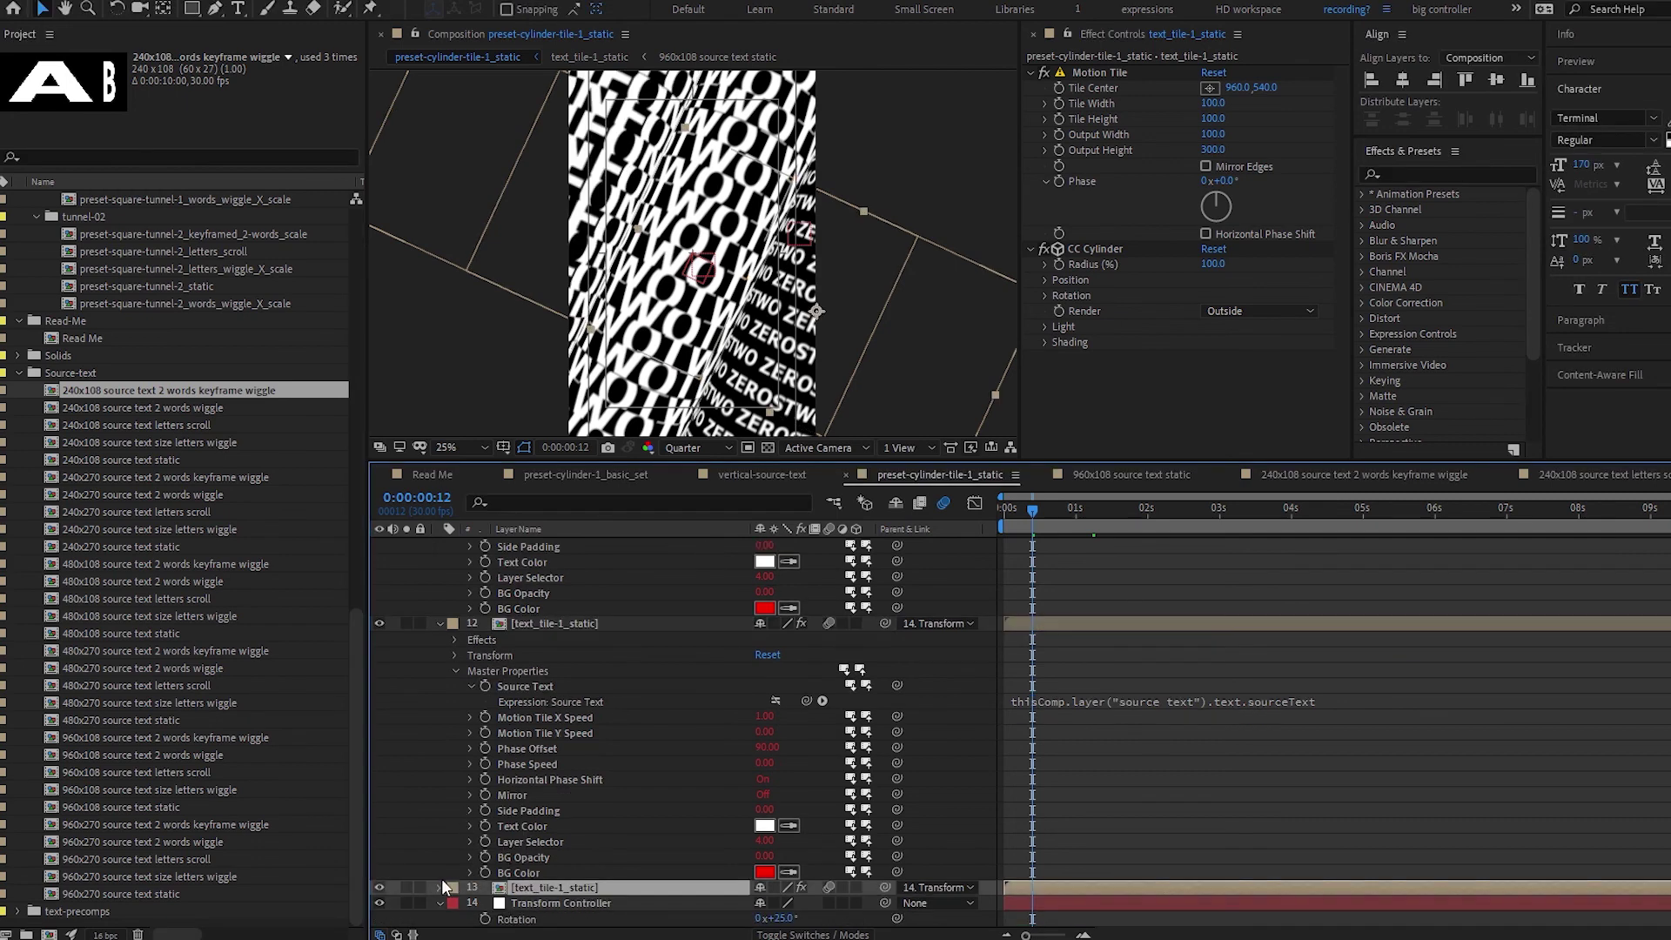
click(435, 888)
scroll(530, 788, down, 4)
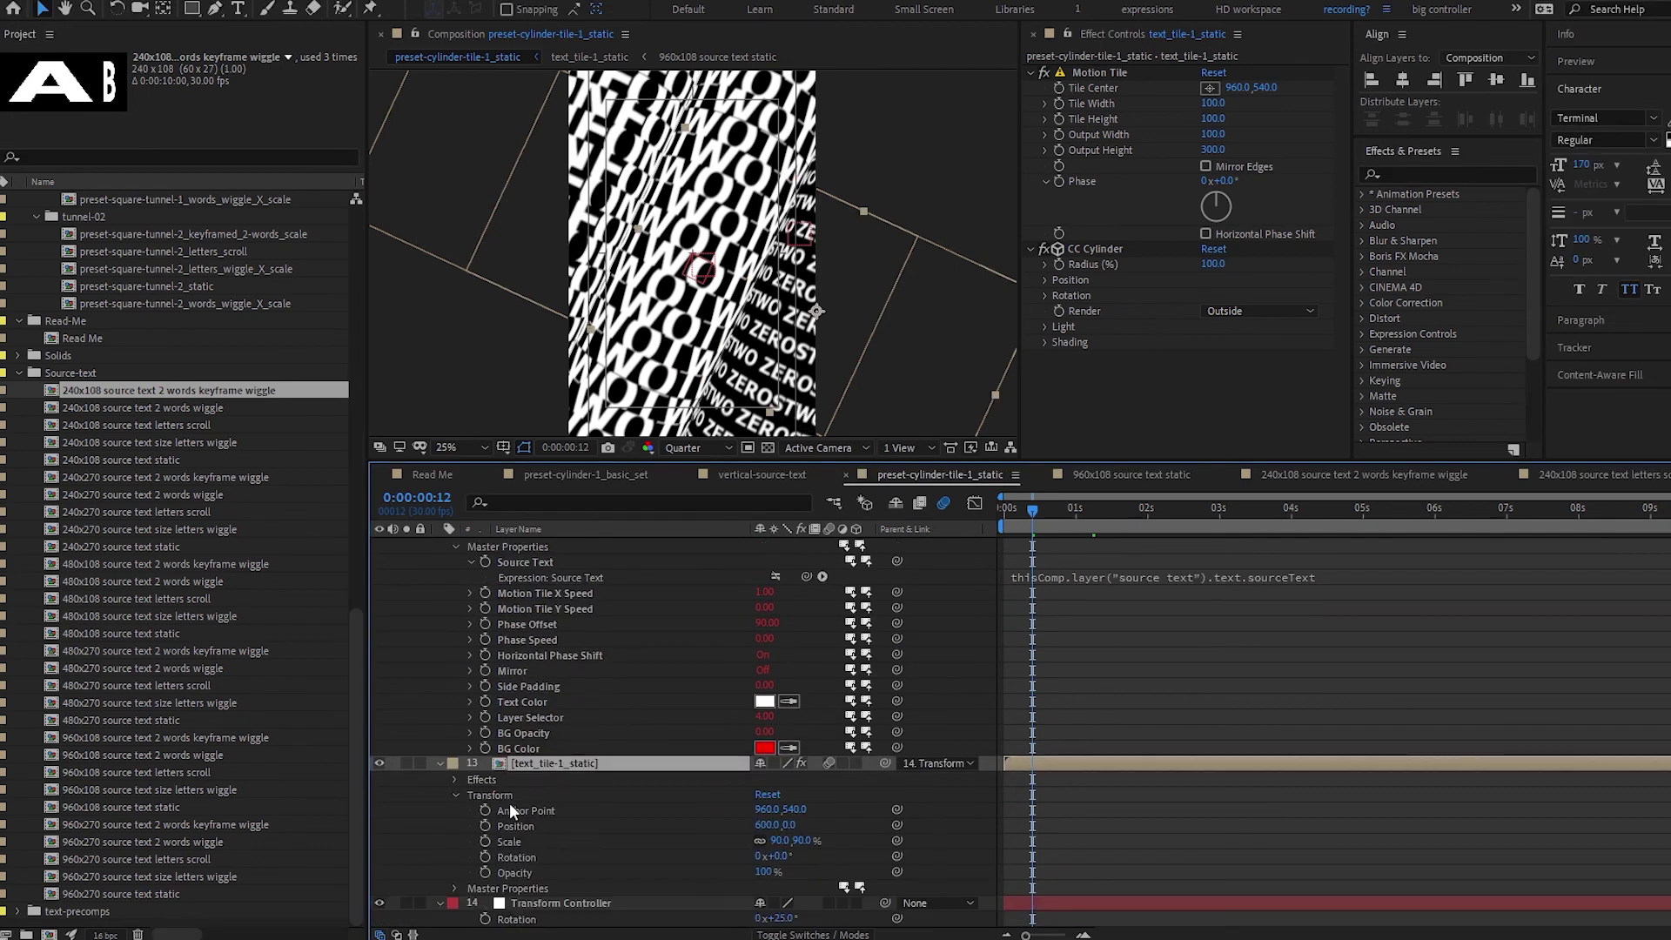
click(453, 887)
click(513, 717)
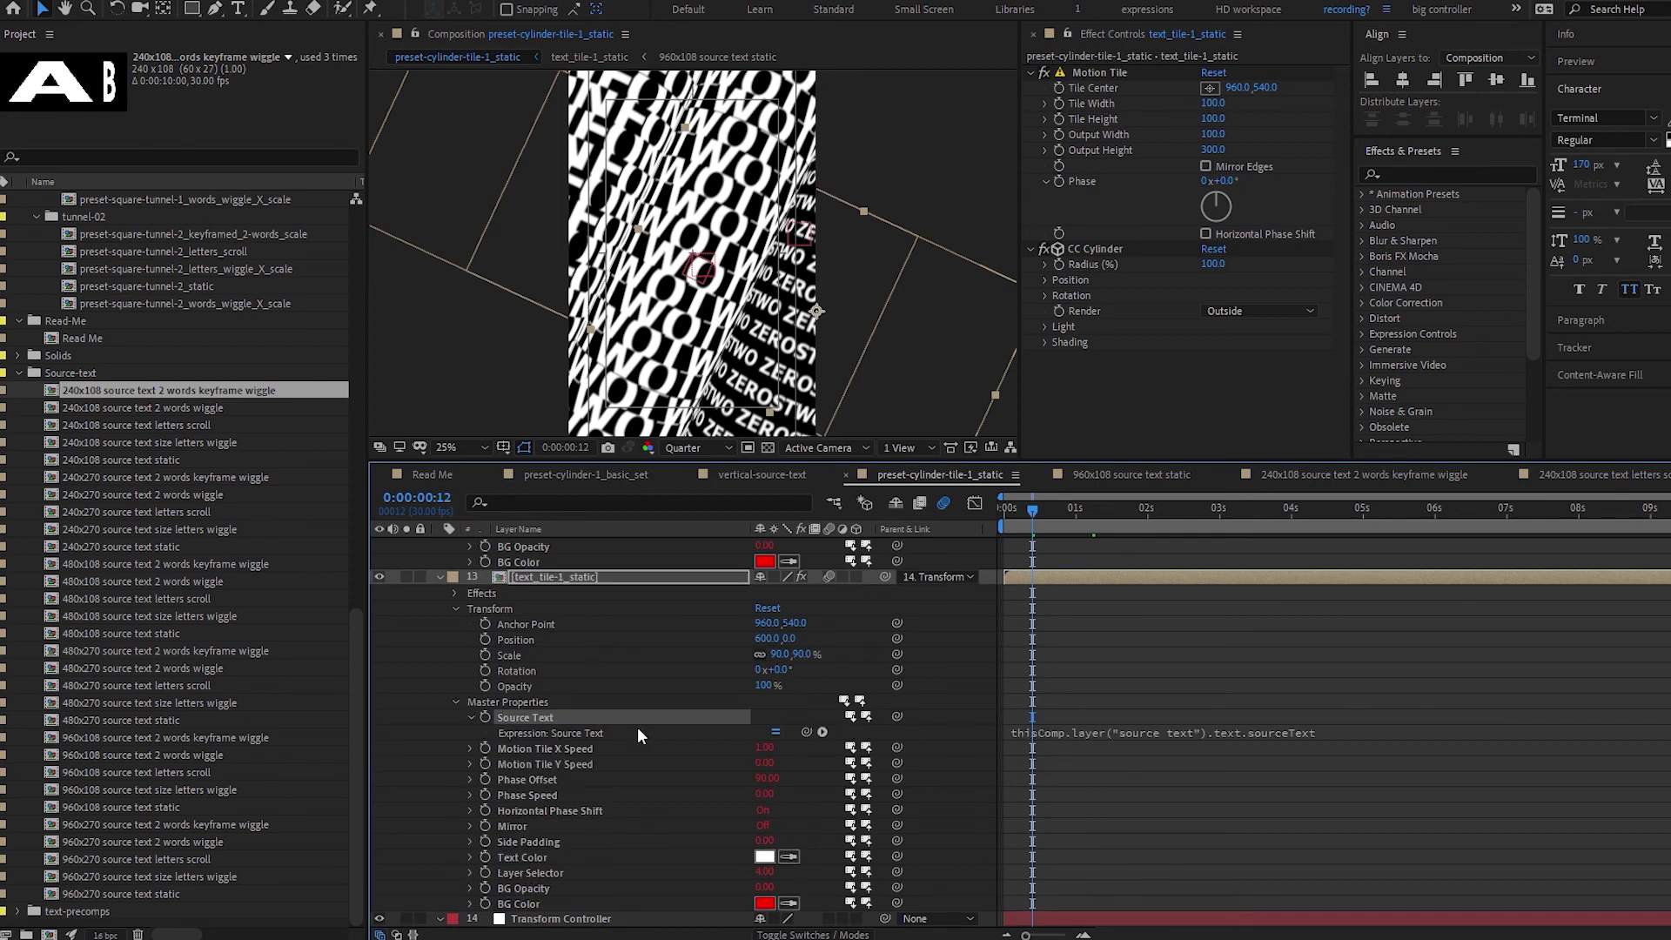
click(775, 732)
right_click(588, 728)
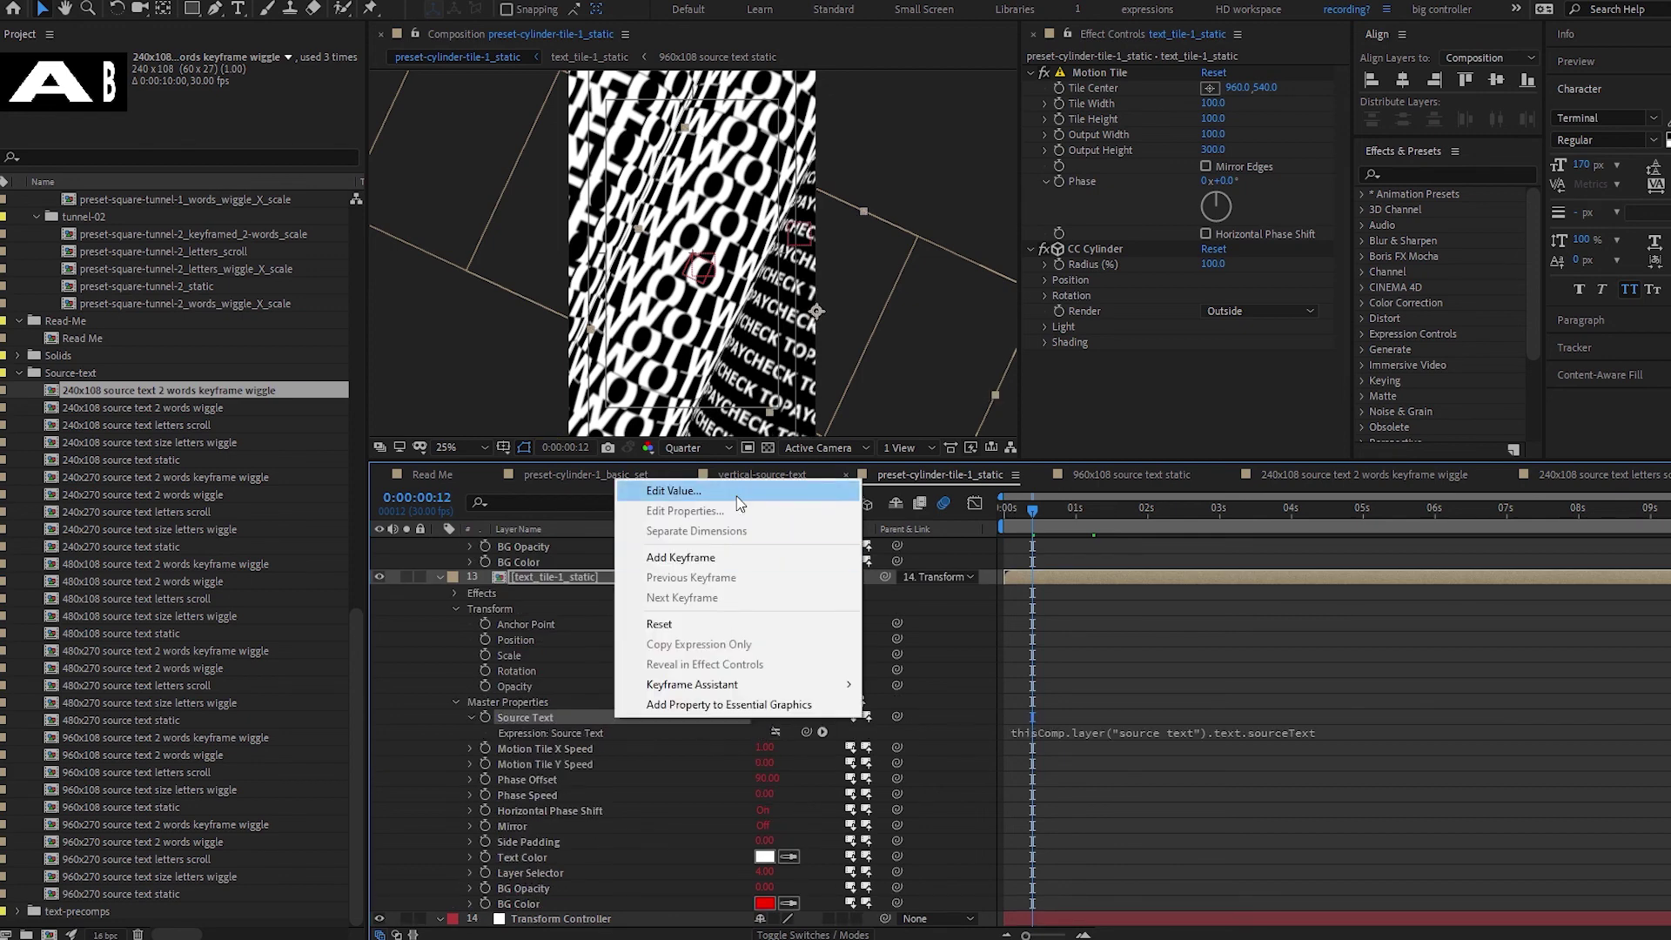
click(628, 490)
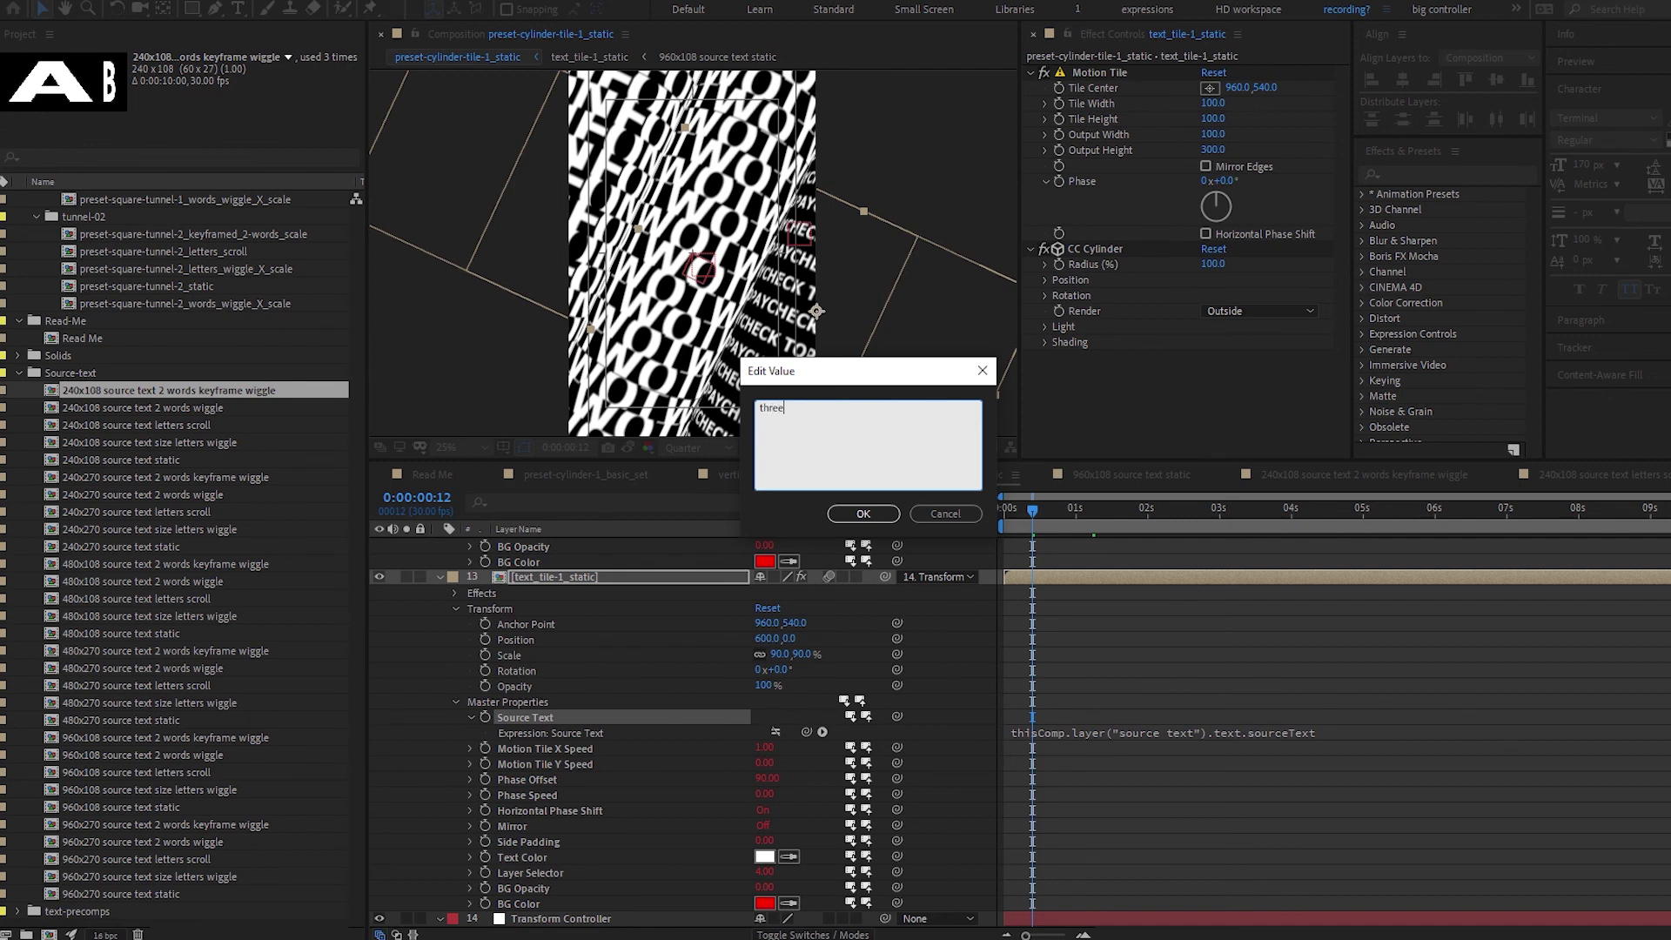
key(Return)
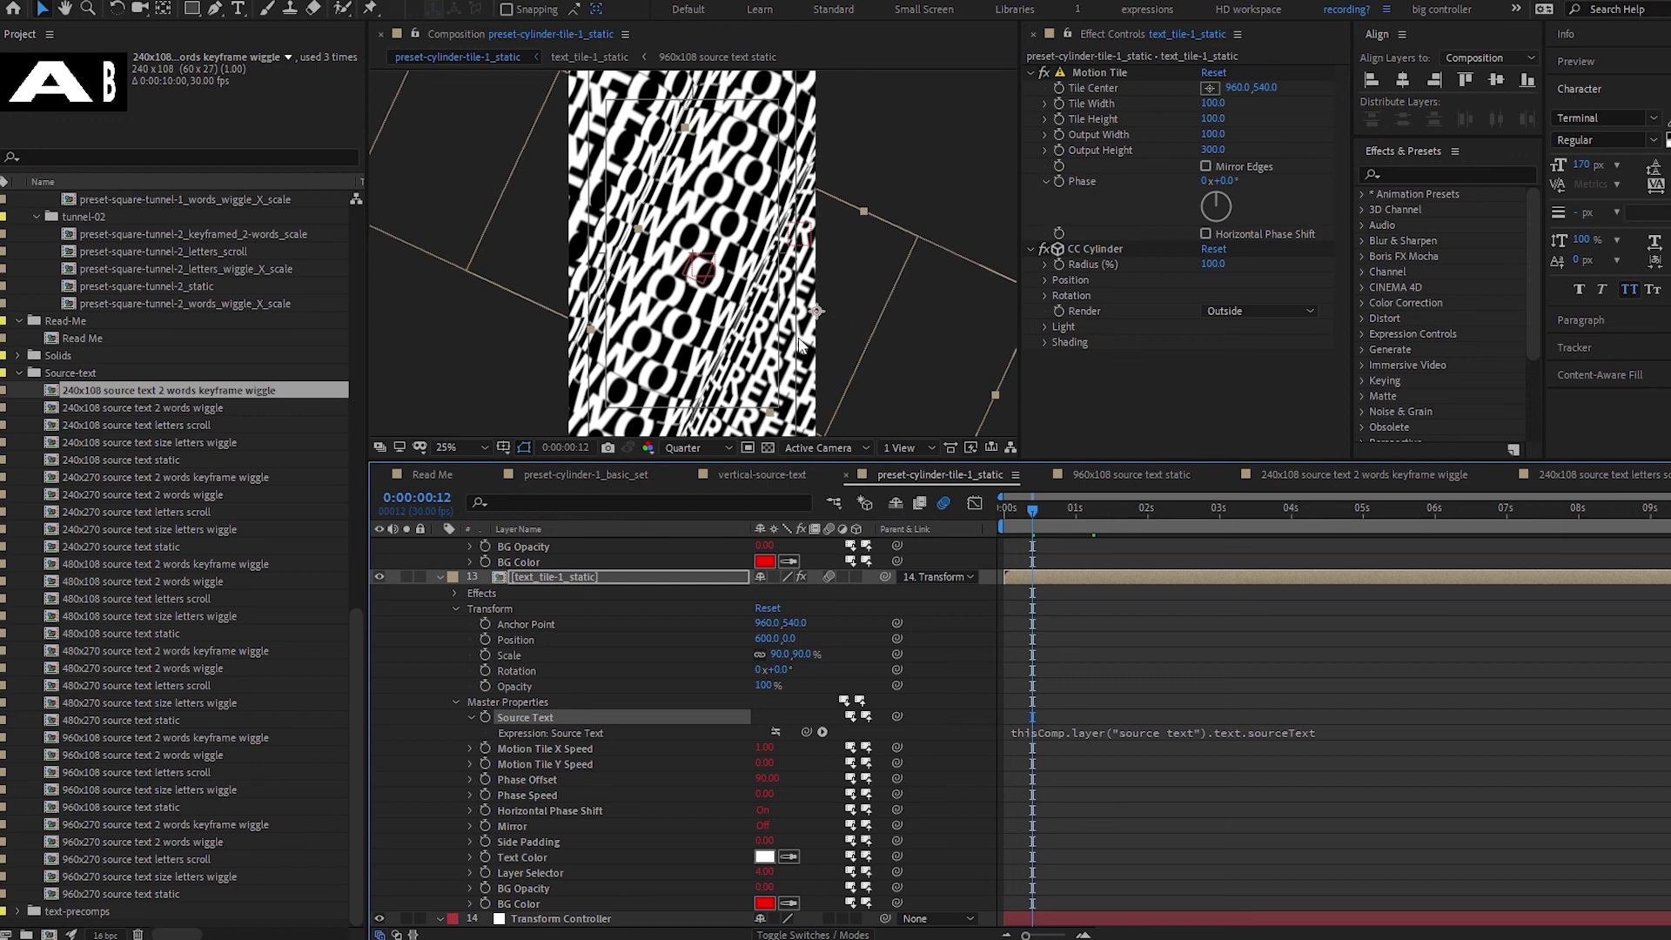
Set the Layer Selector slider on the Text Precomp controller to 3.
scroll(635, 701, up, 10)
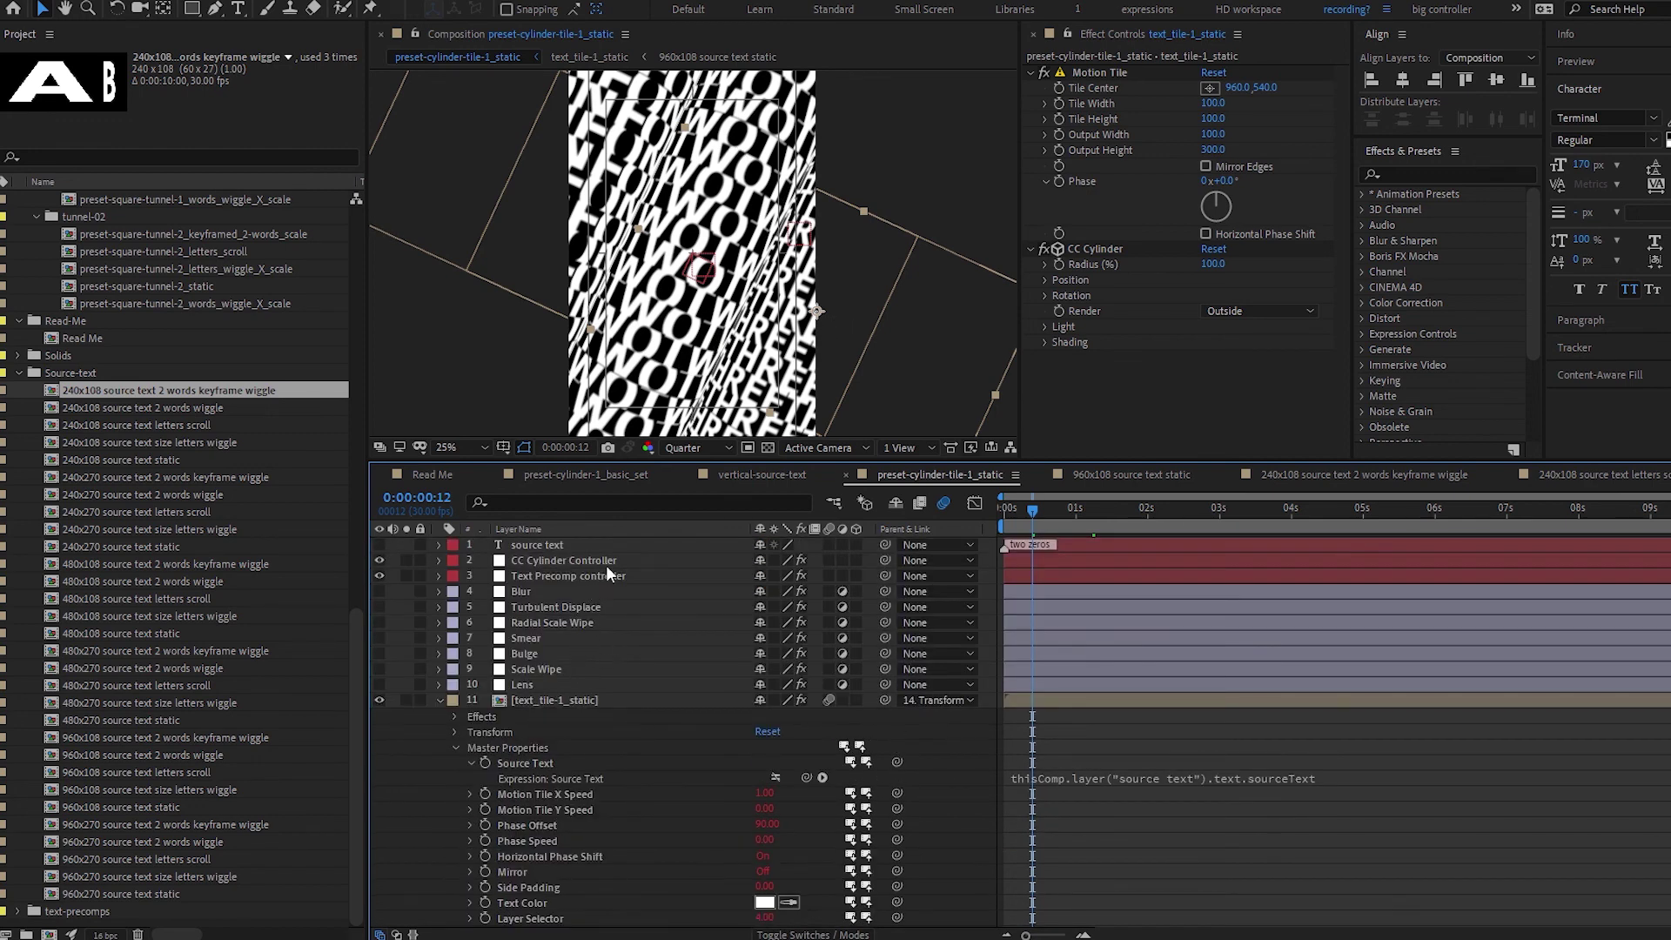
click(616, 574)
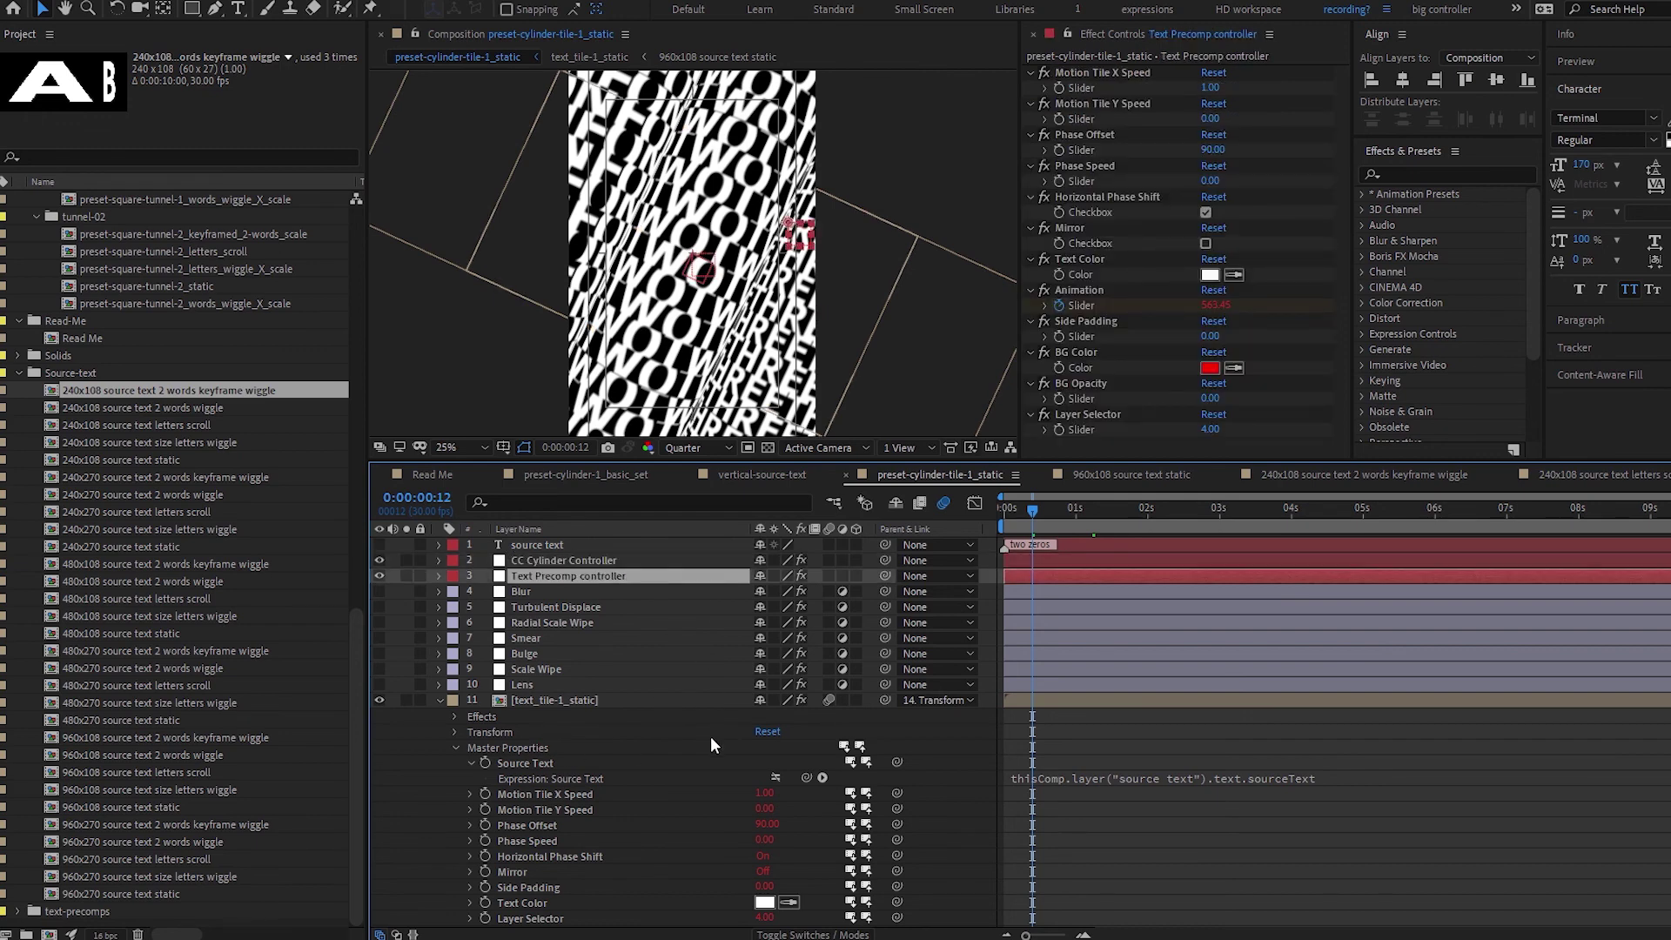
scroll(571, 769, down, 1)
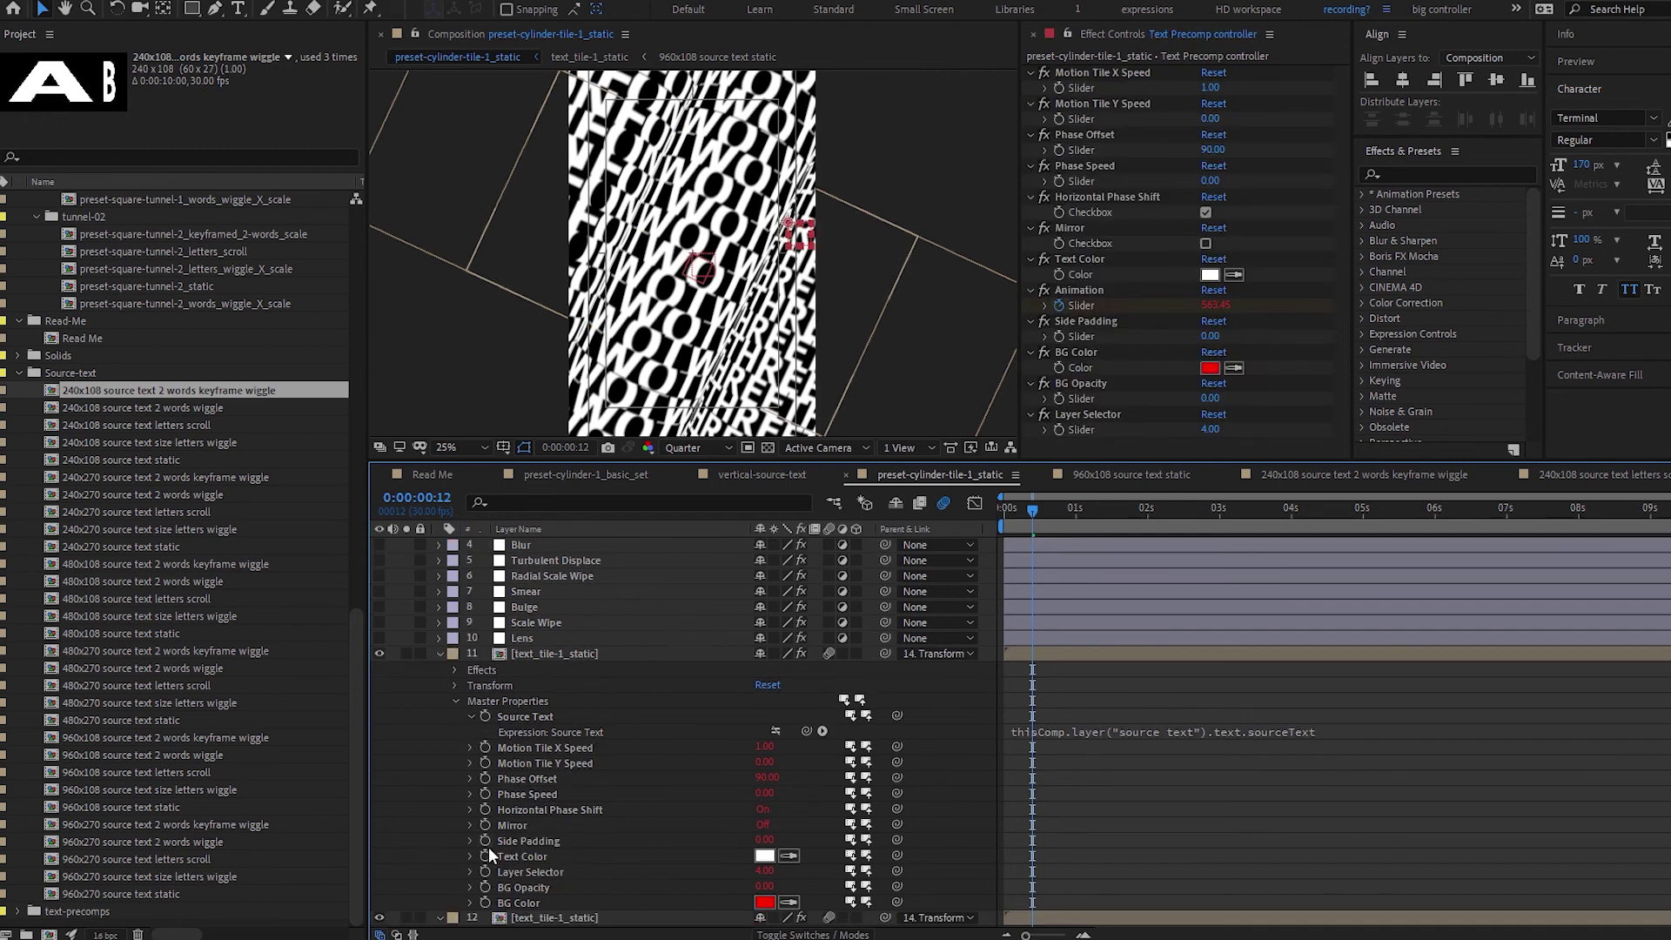
click(548, 870)
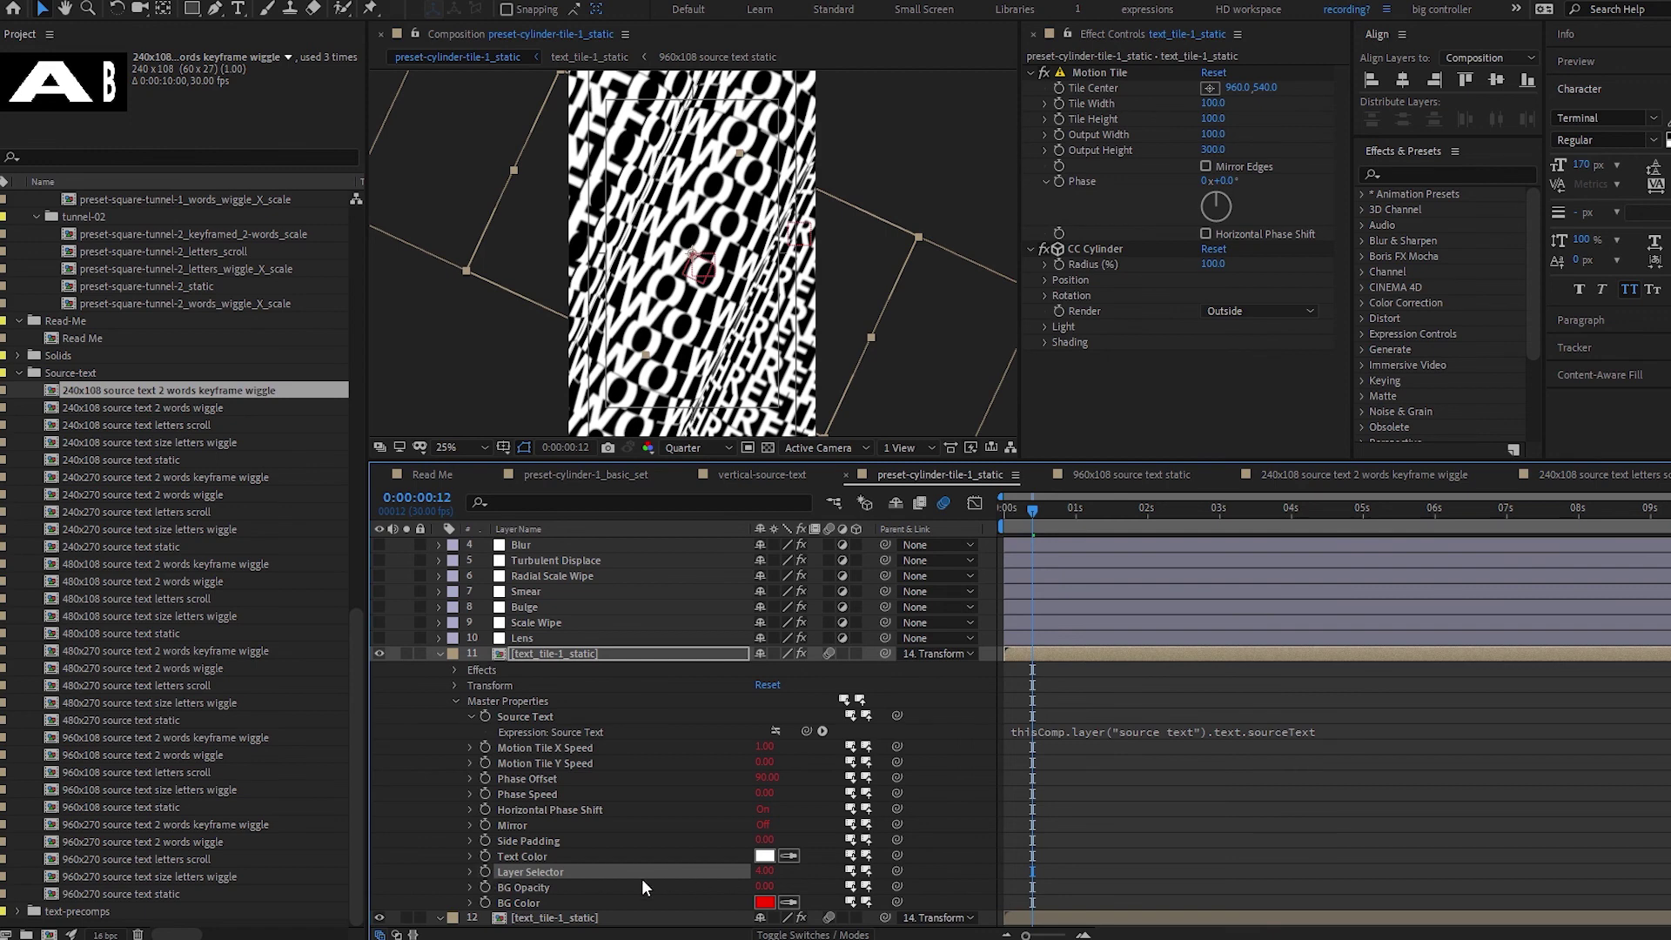
scroll(541, 702, up, 1)
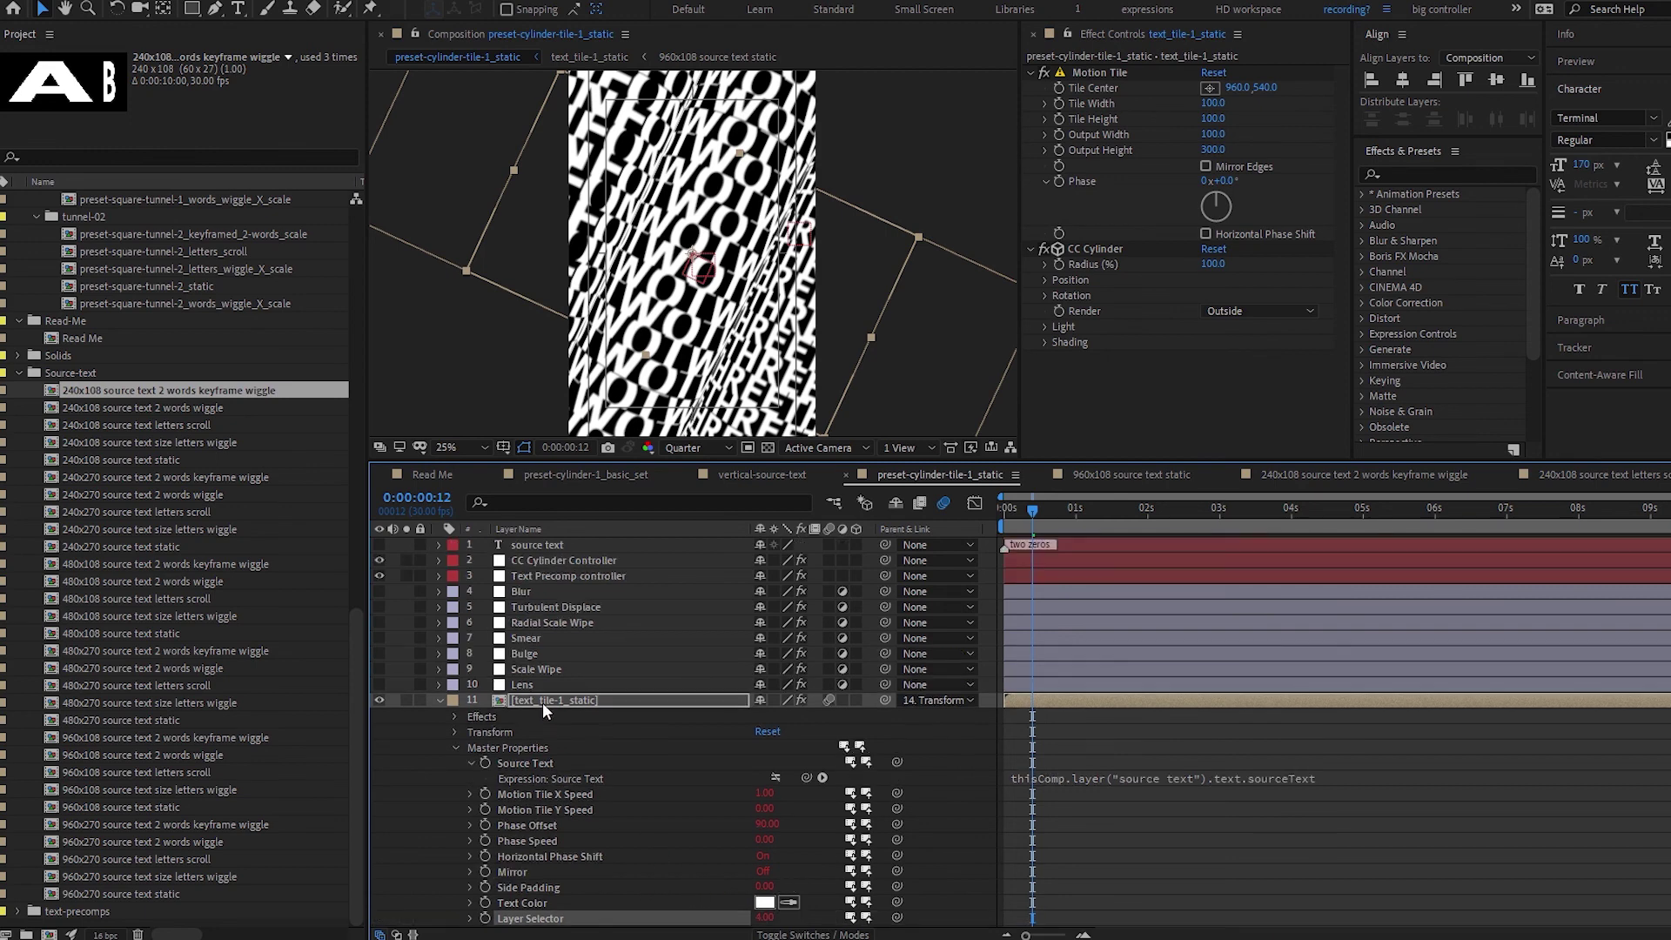
click(570, 574)
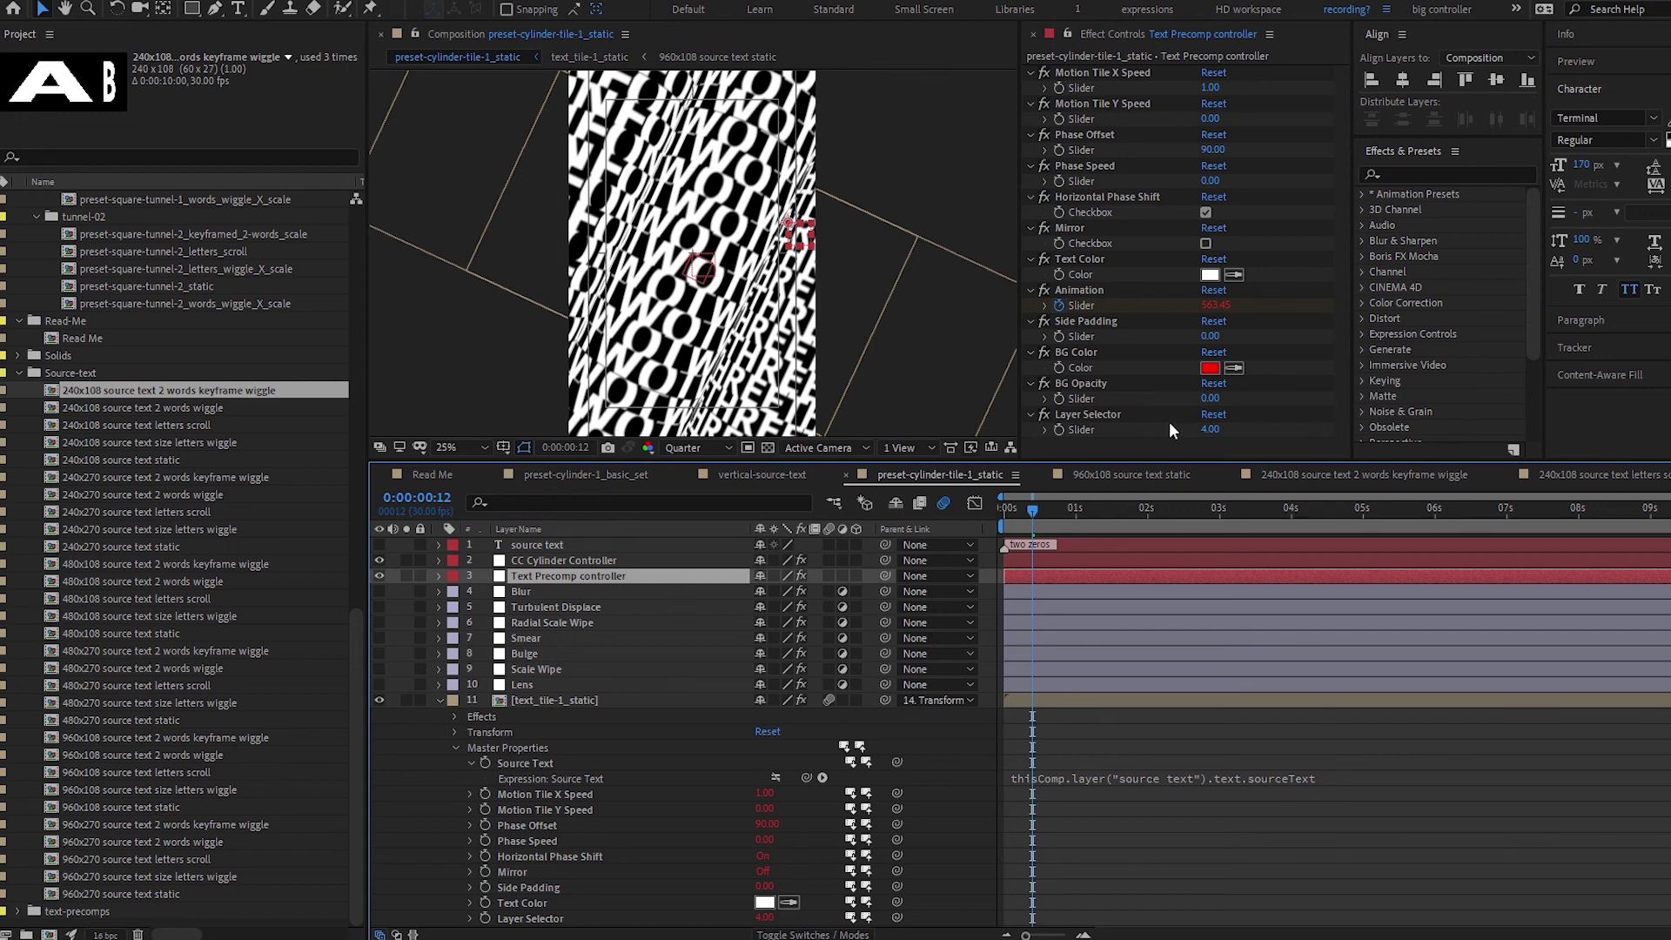
click(1207, 426)
text(3)
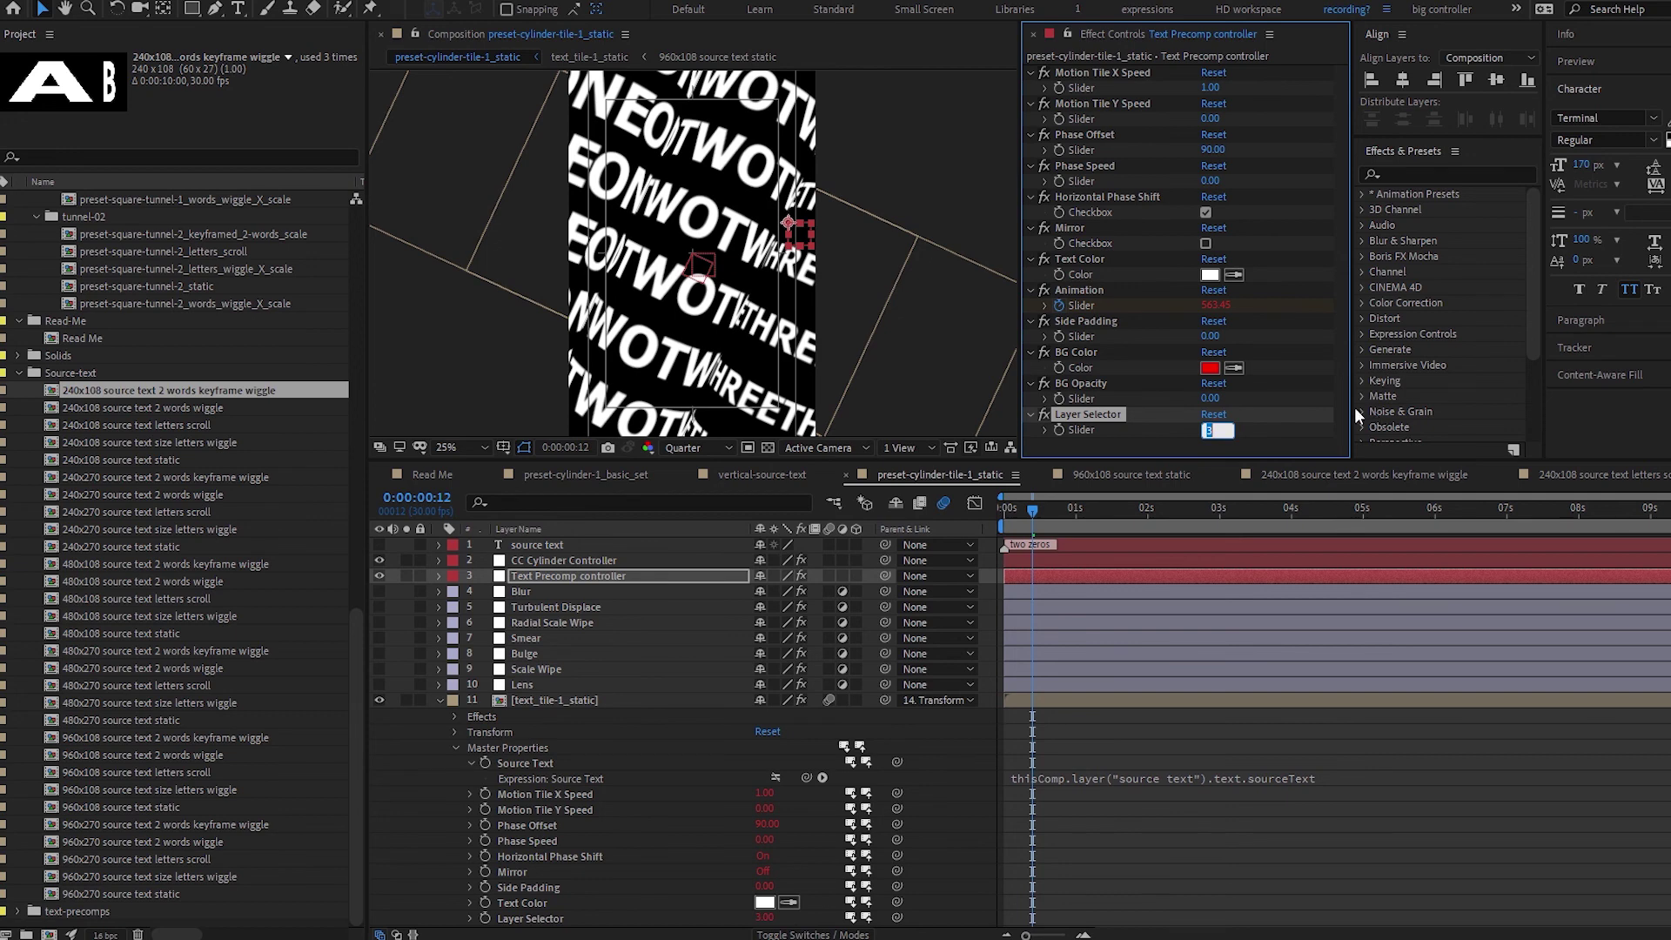
key(Return)
click(576, 578)
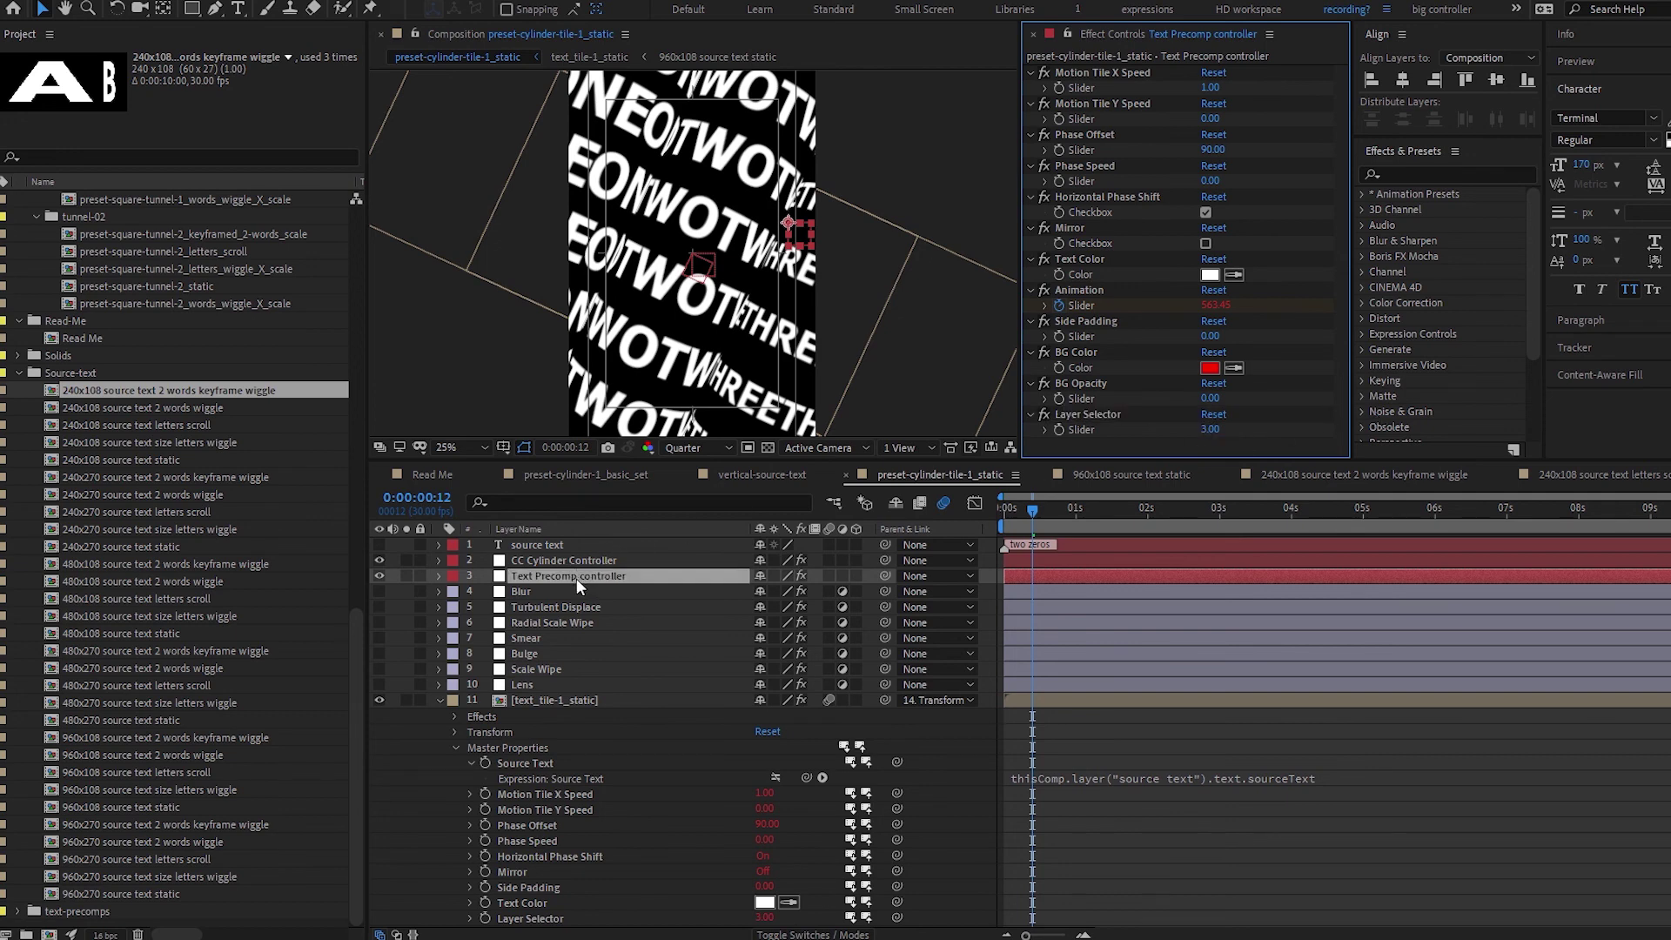
Open the text_tile-1_static precomp and, inside it, the 480x270 source text static composition.
double_click(583, 698)
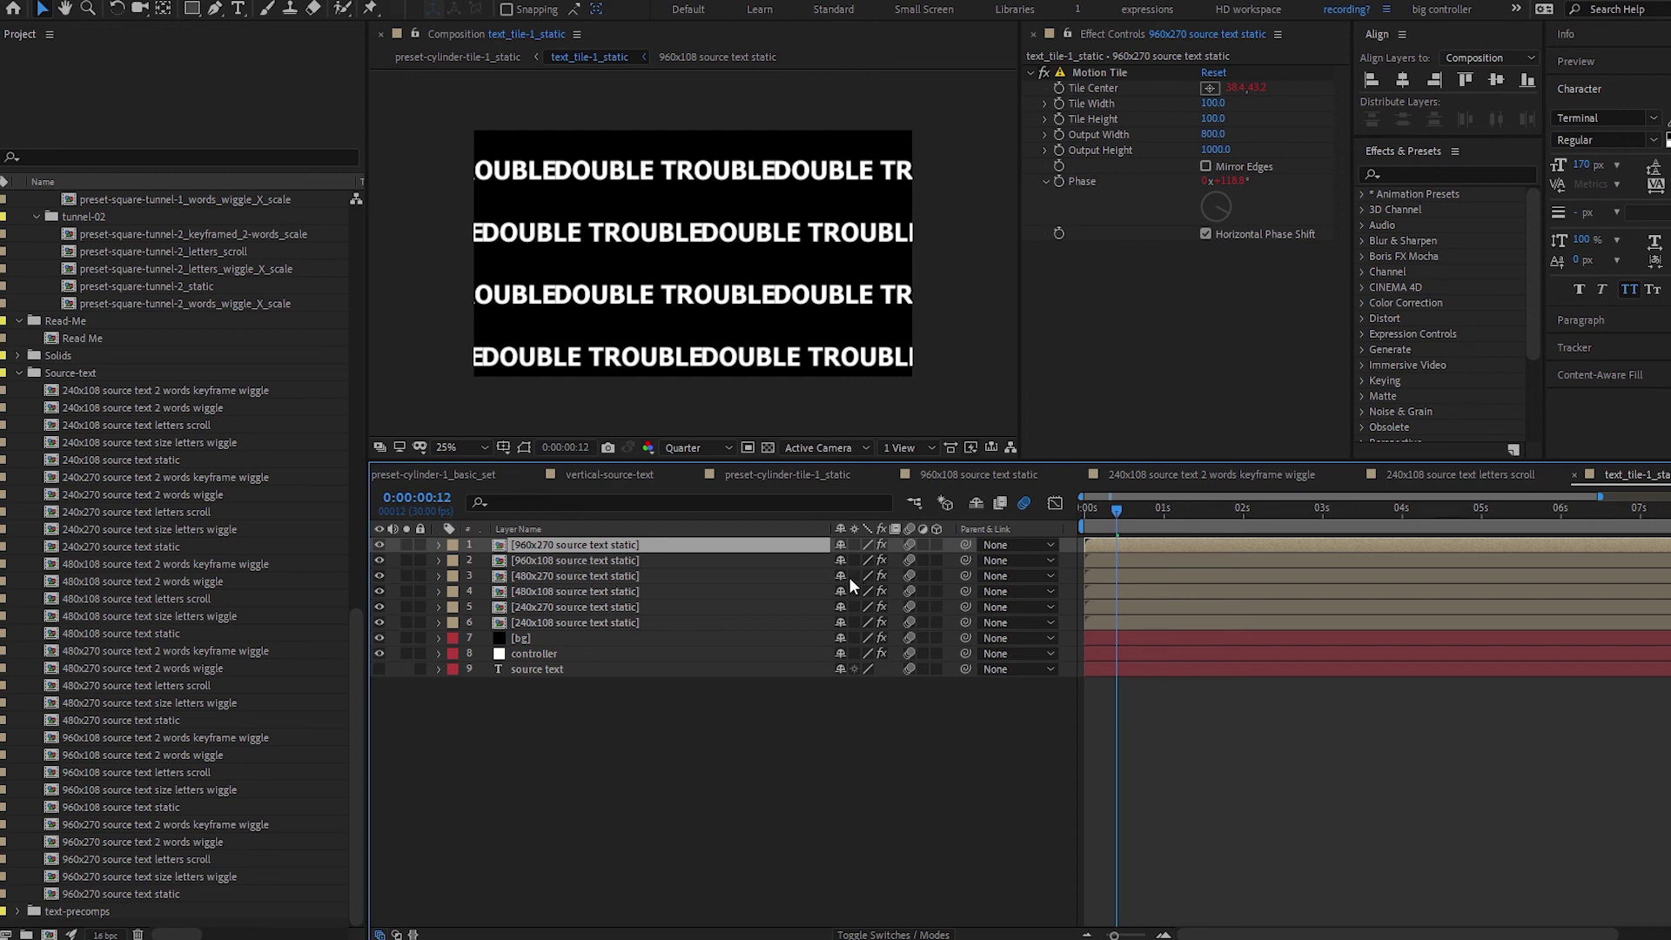
click(543, 574)
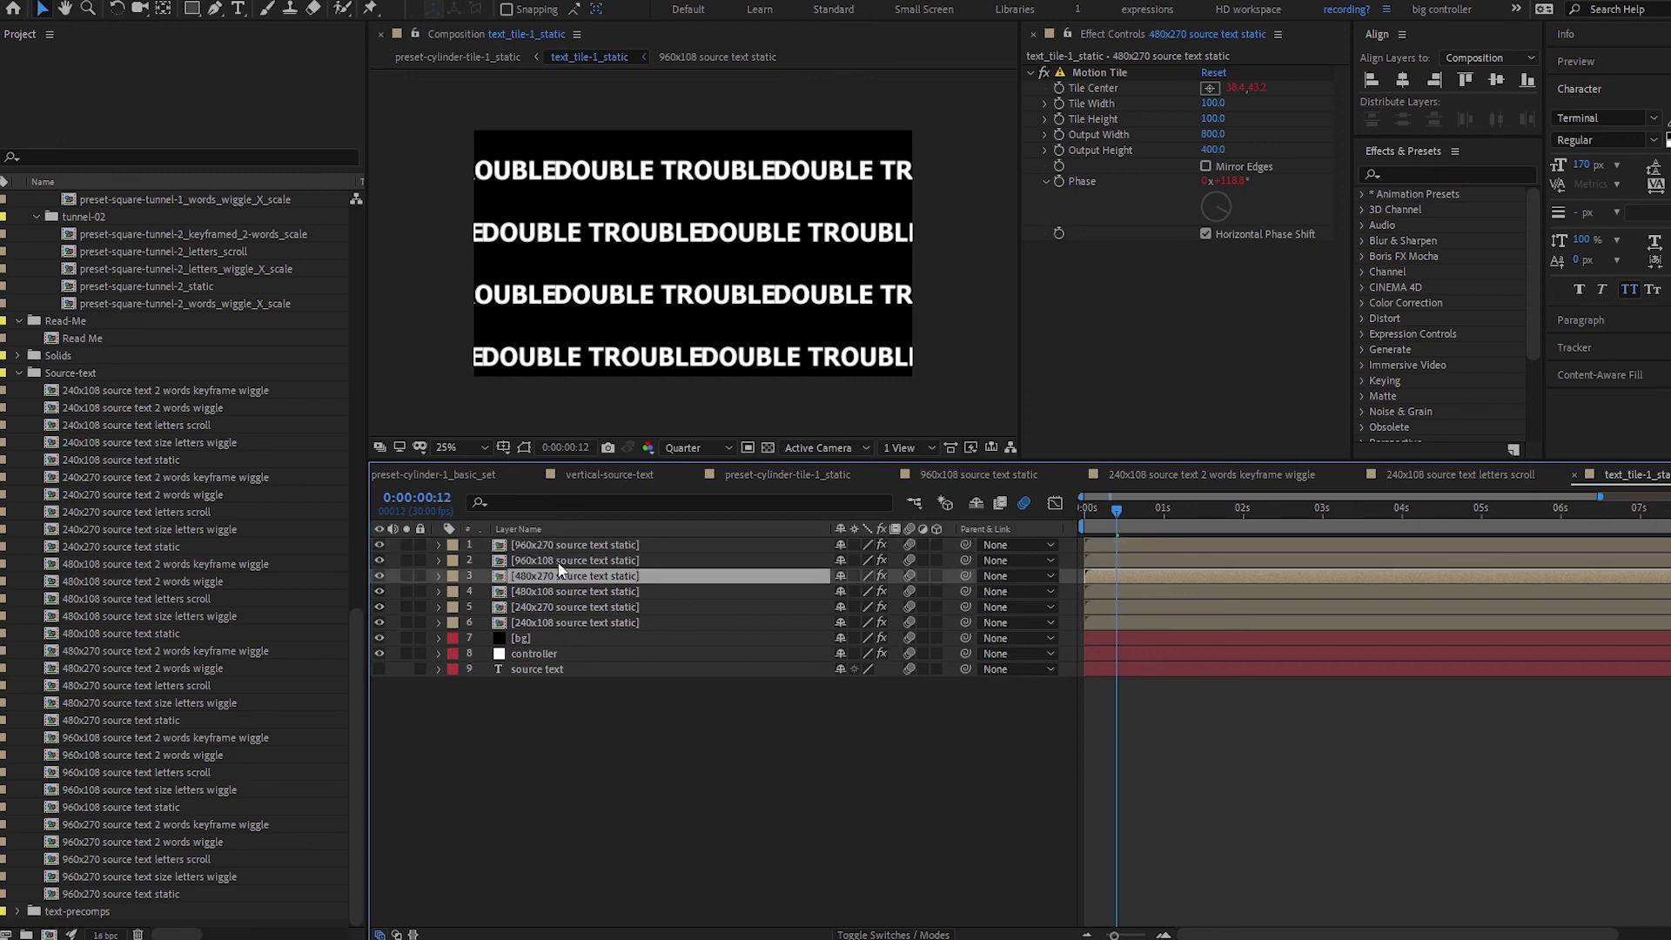
double_click(571, 578)
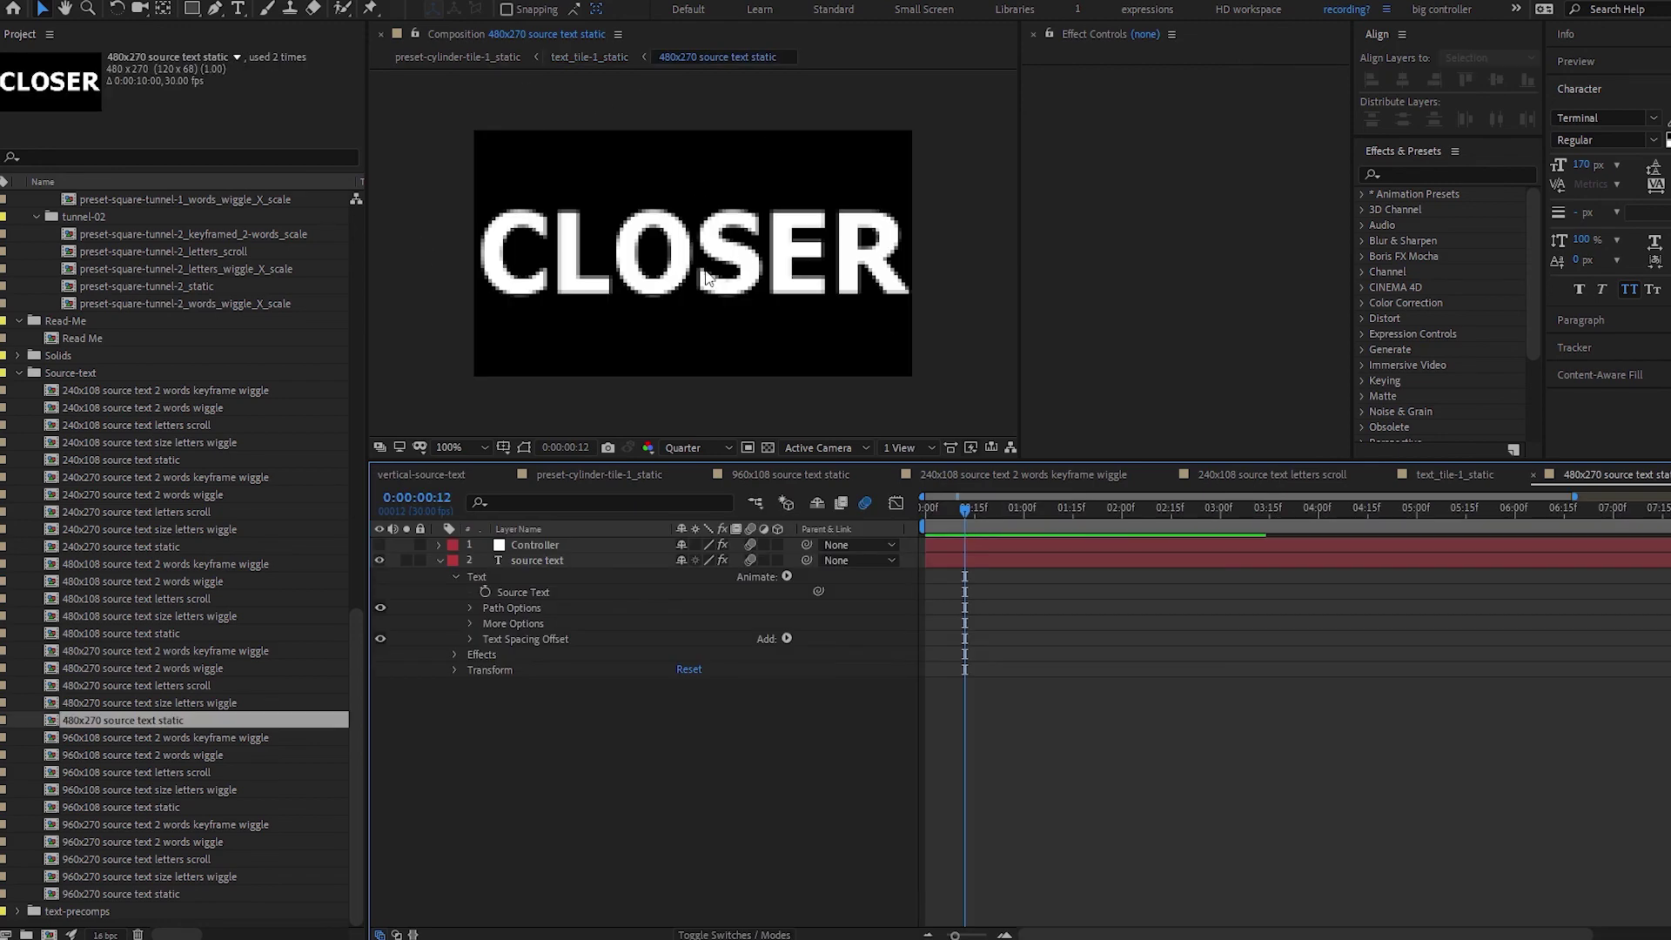
View the source text layer of the 960x108 source text static composition and select the Source-text folder in the project.
key(Tab)
key(Escape)
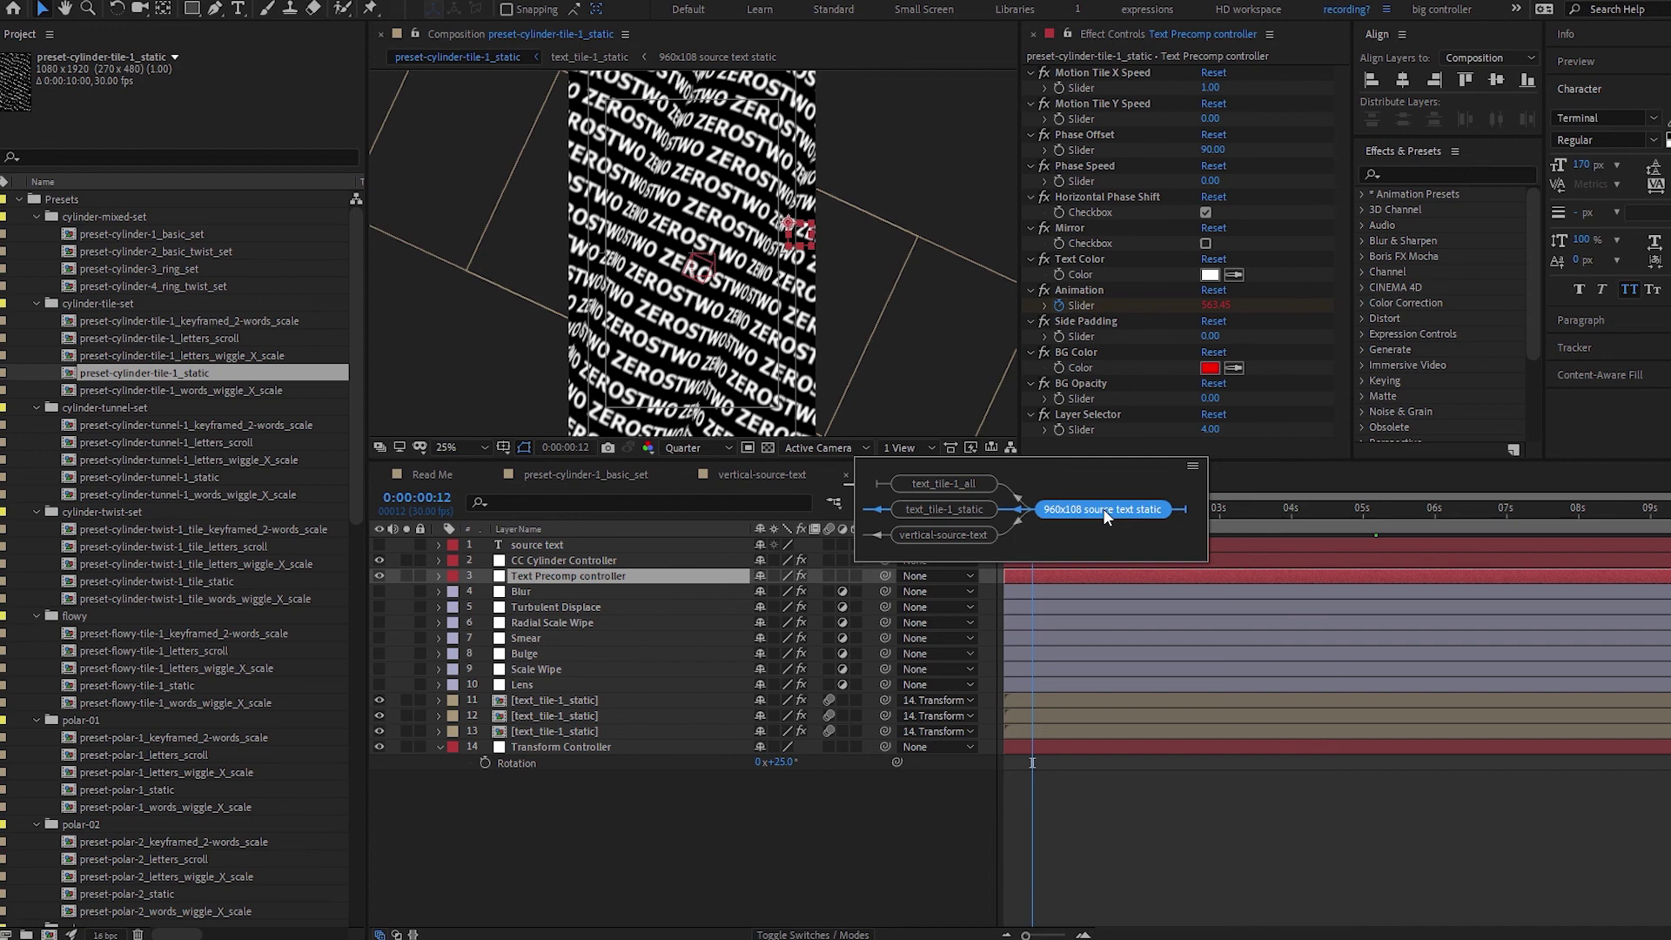
click(1103, 508)
click(618, 559)
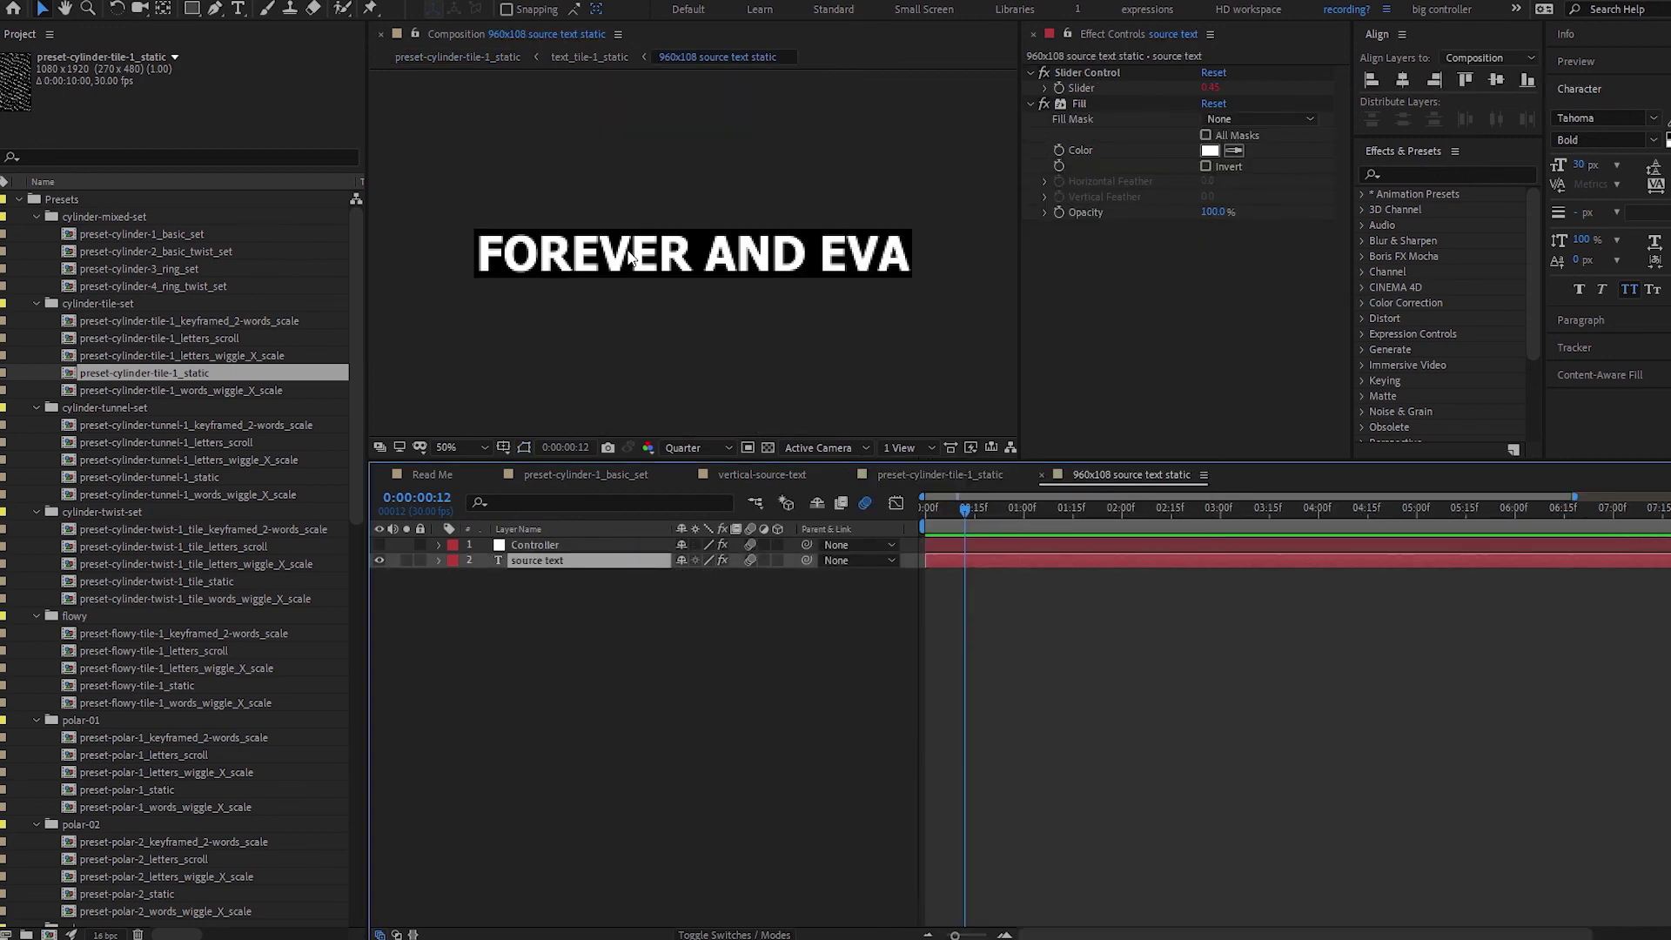
scroll(222, 500, down, 10)
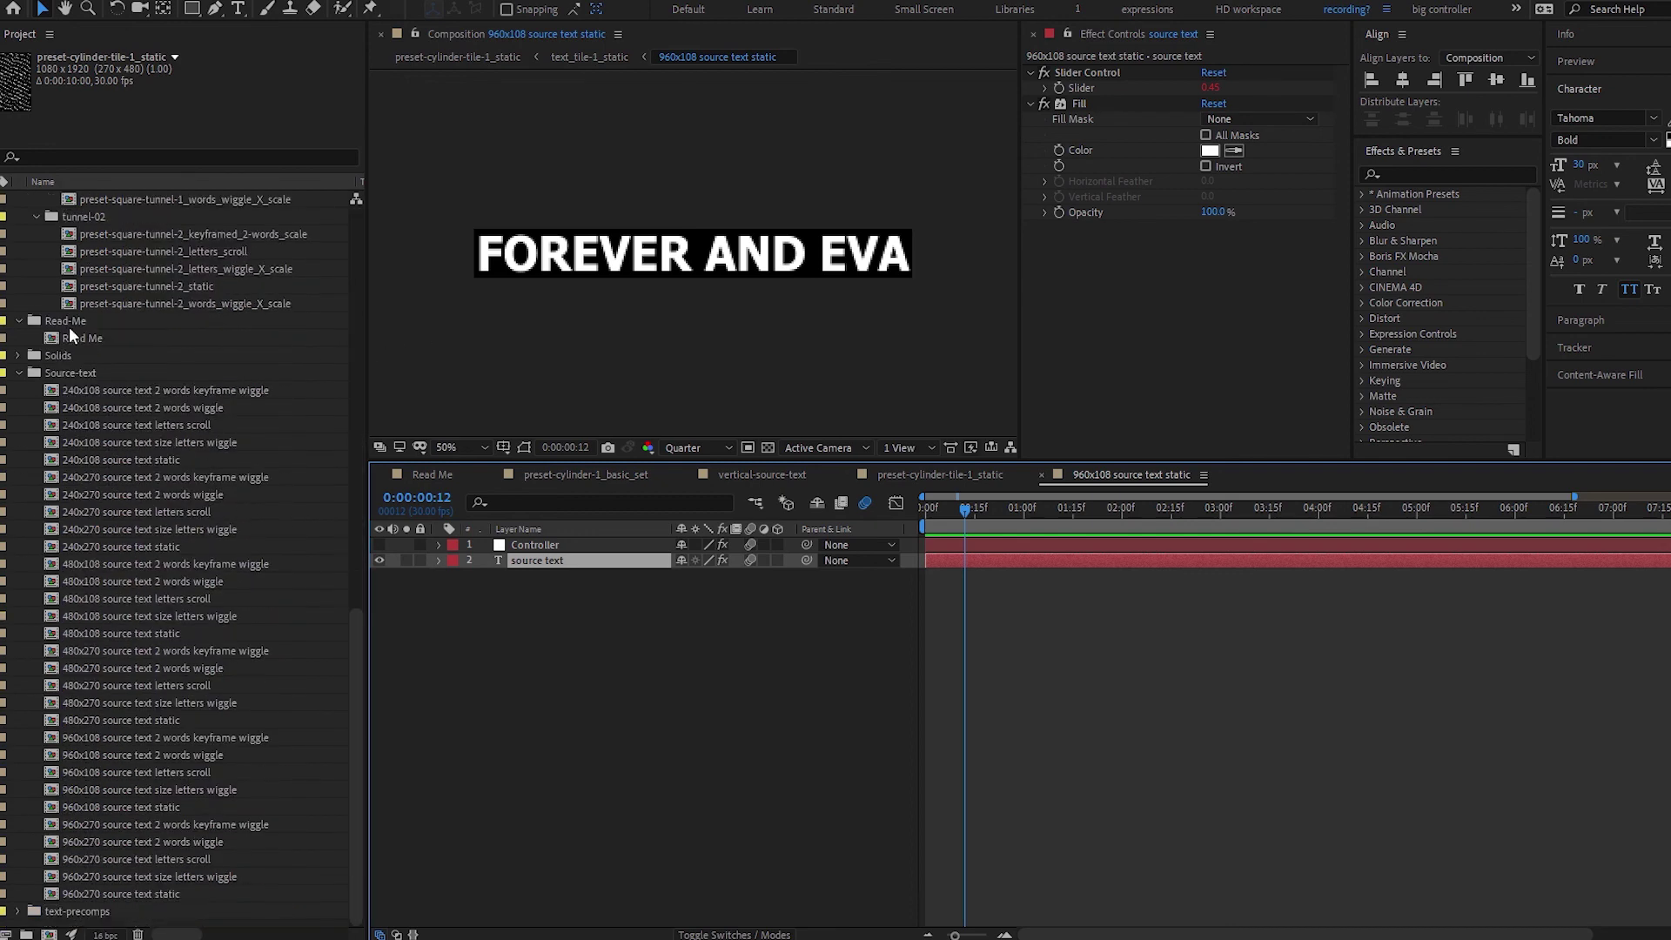
click(83, 369)
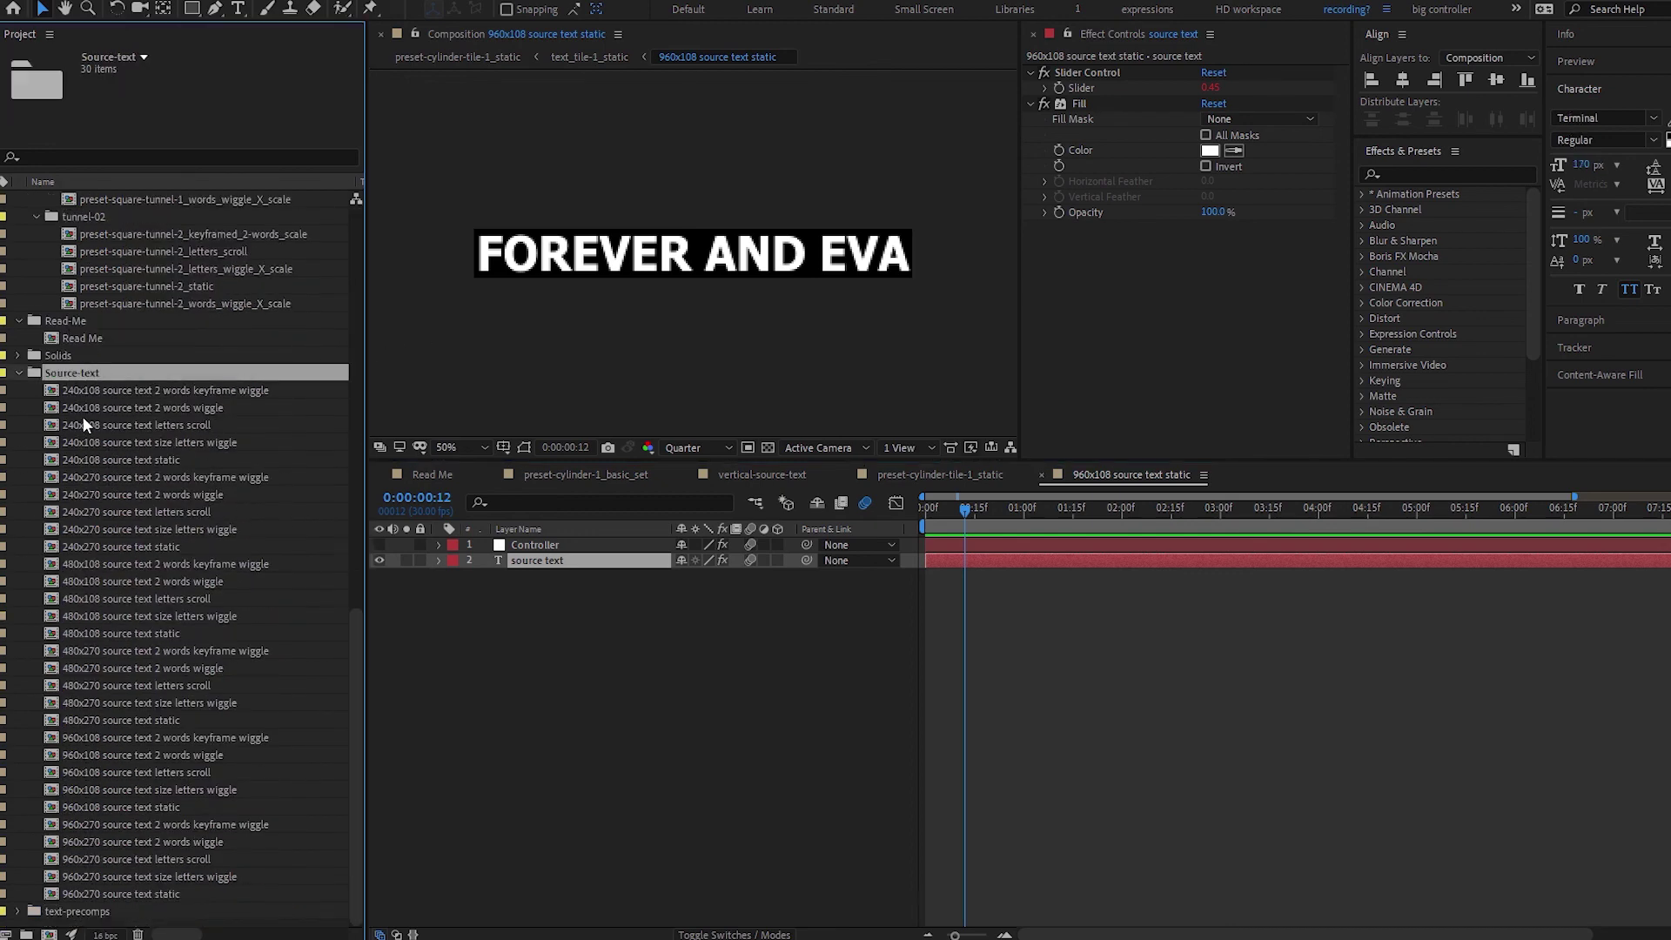
Open the 240x108 source text 2 words keyframe wiggle composition and select its Text 1-1 and Text 1-2 layers.
click(223, 388)
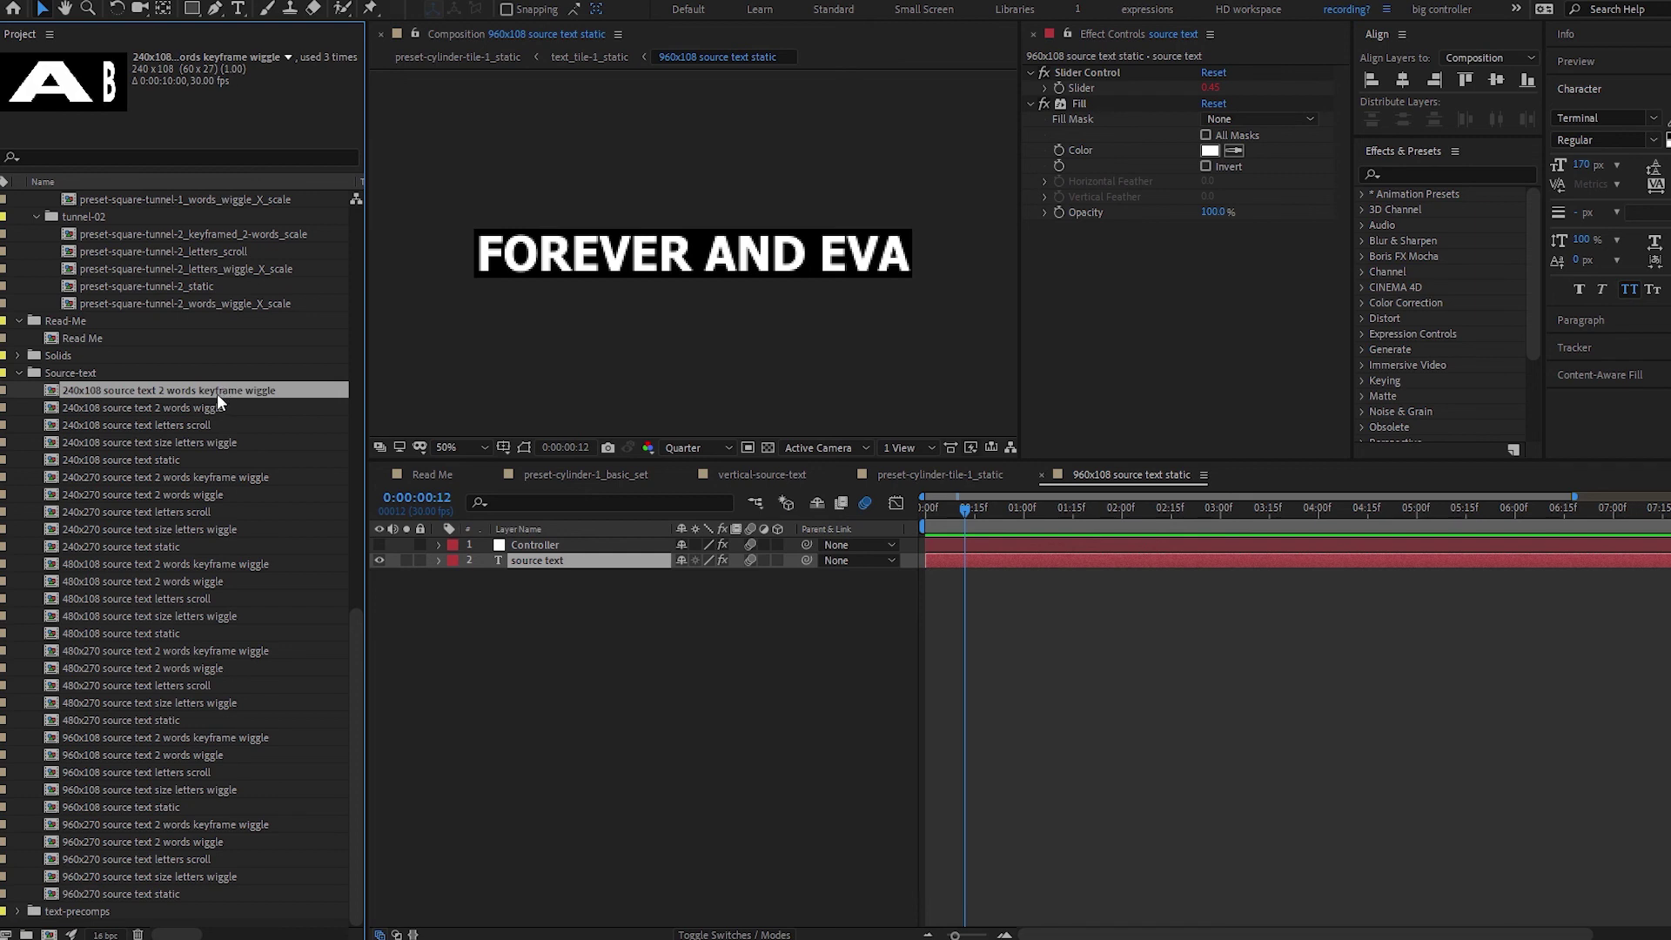
double_click(217, 391)
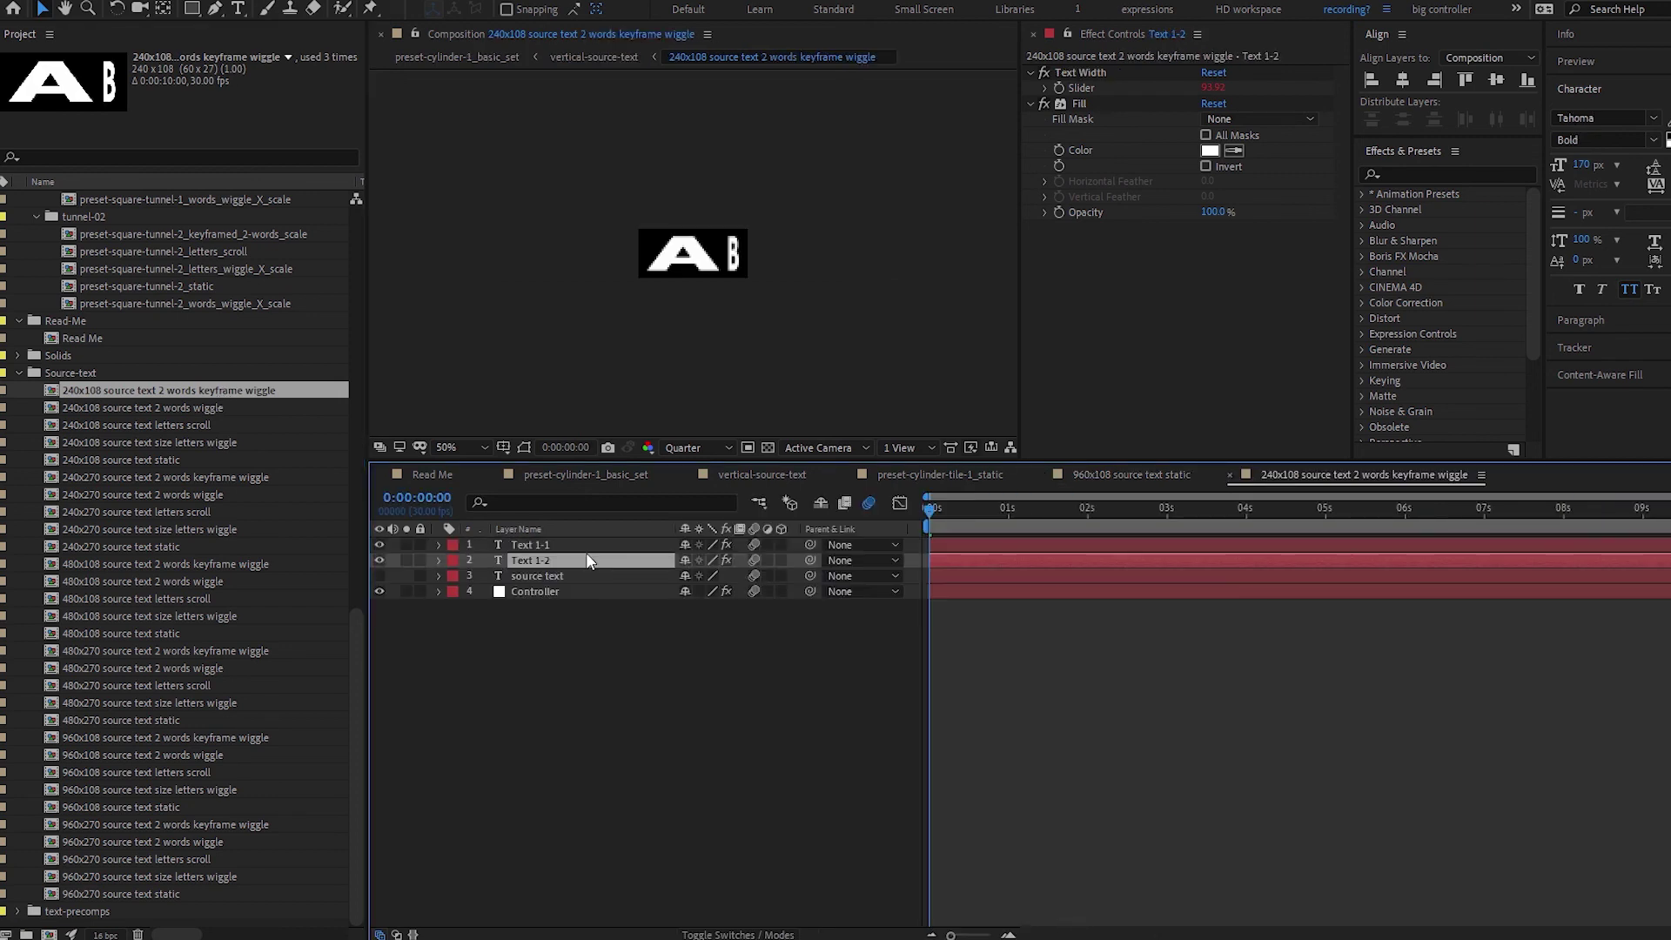
click(576, 545)
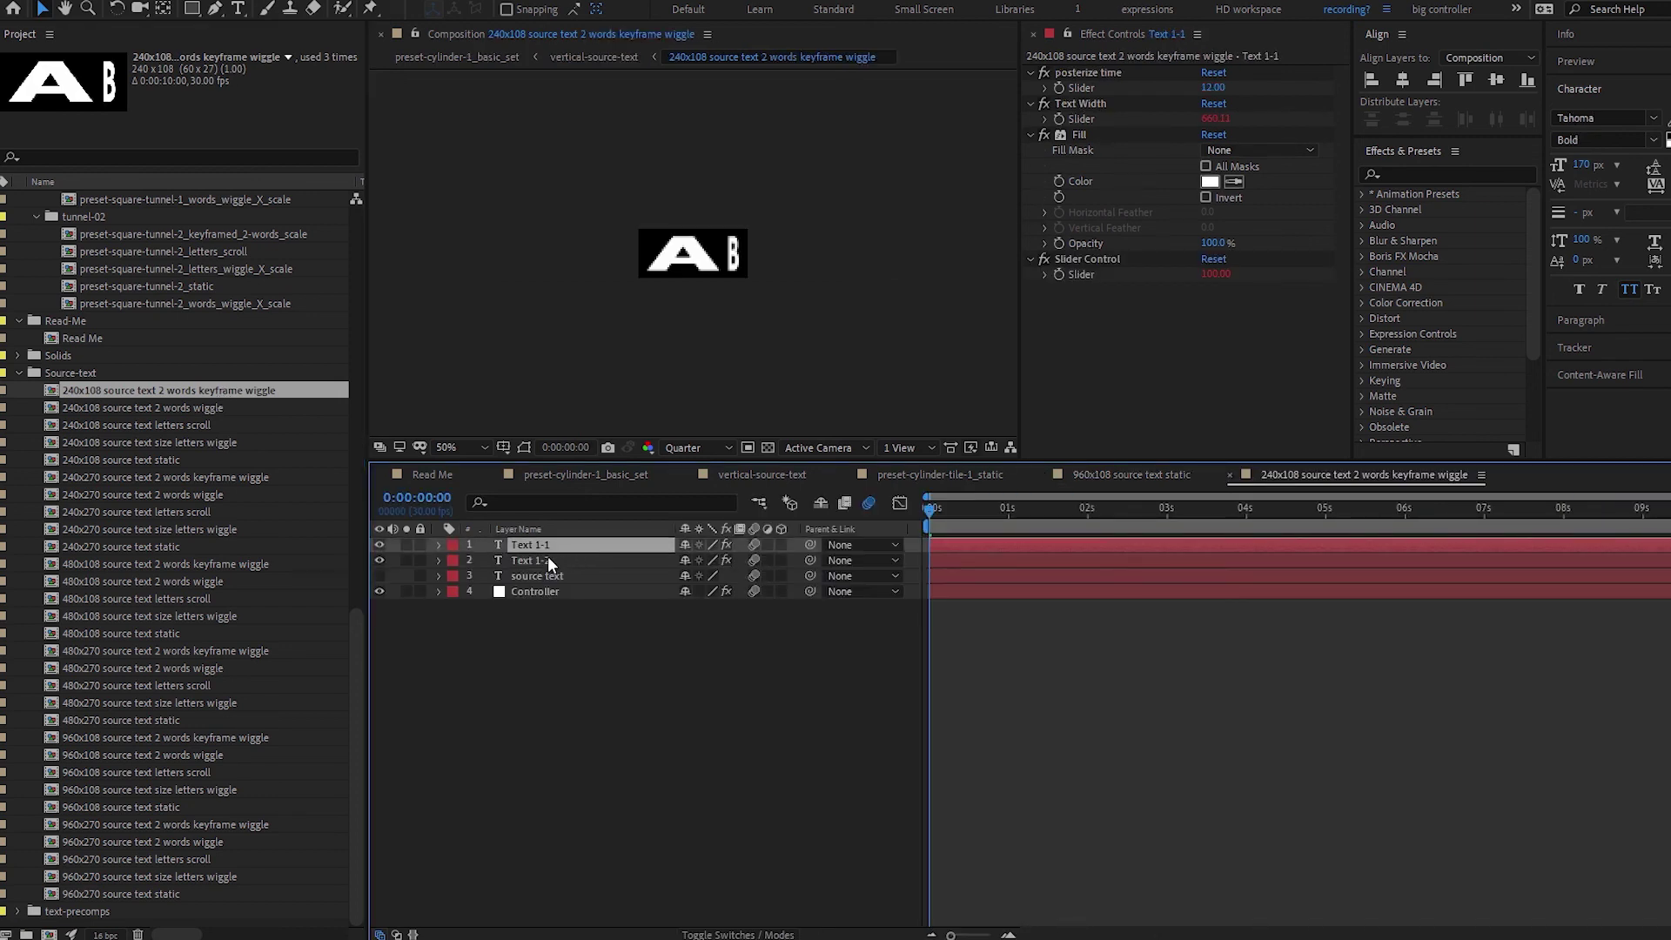
ctrl+click(541, 560)
click(561, 575)
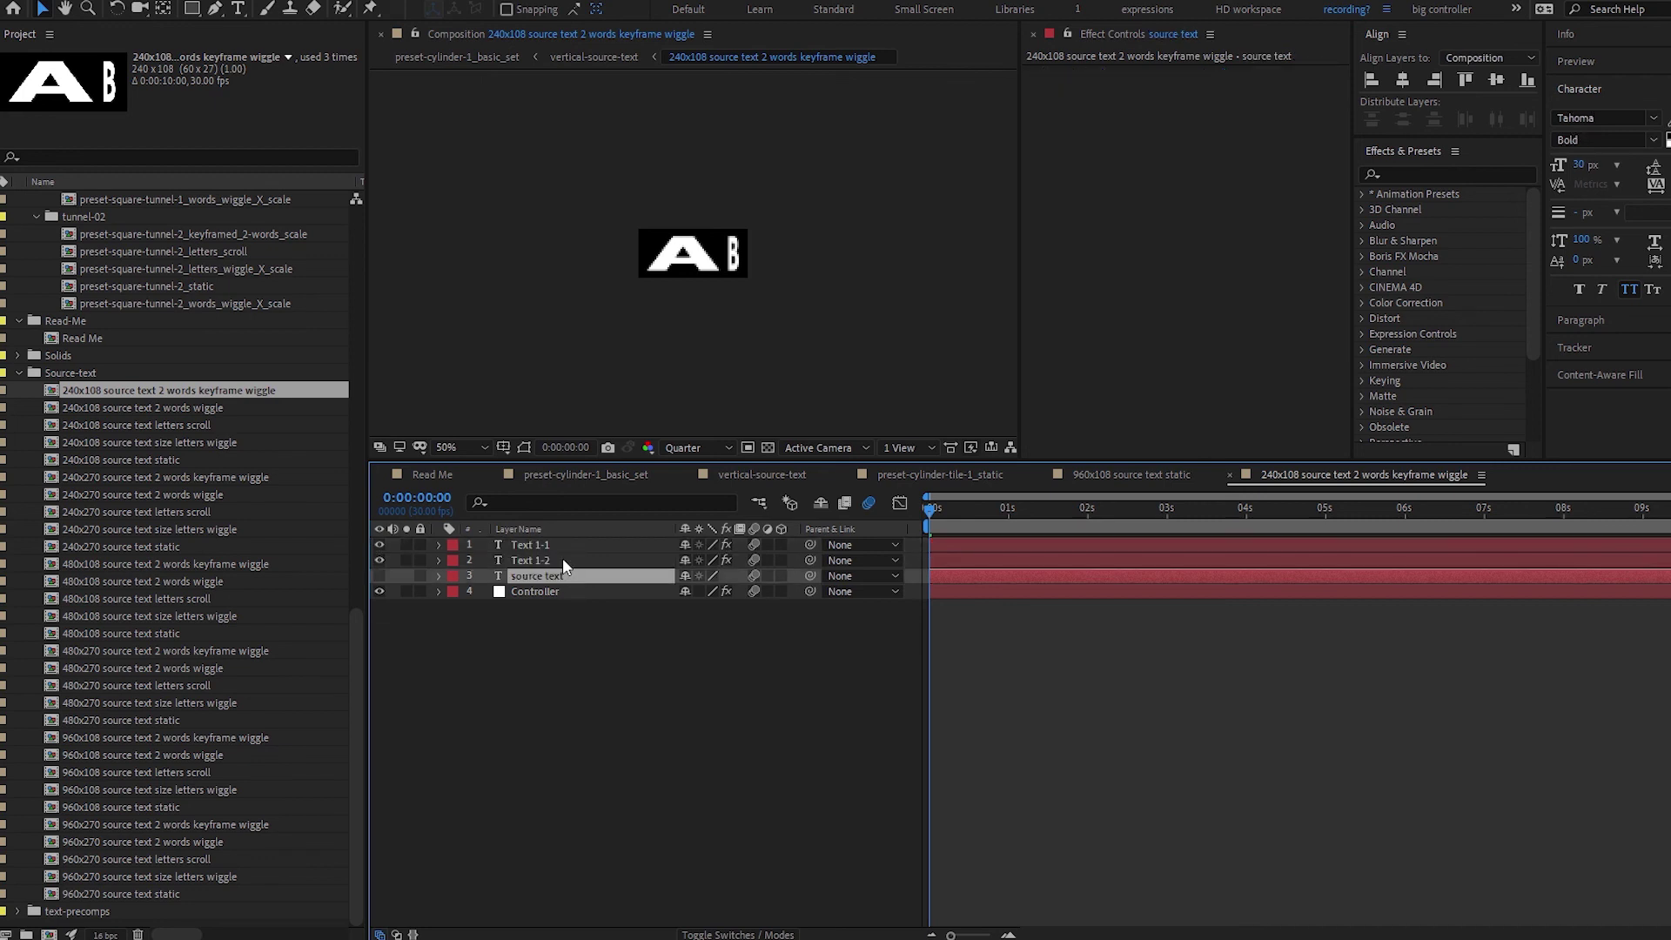
click(562, 558)
ctrl+click(567, 544)
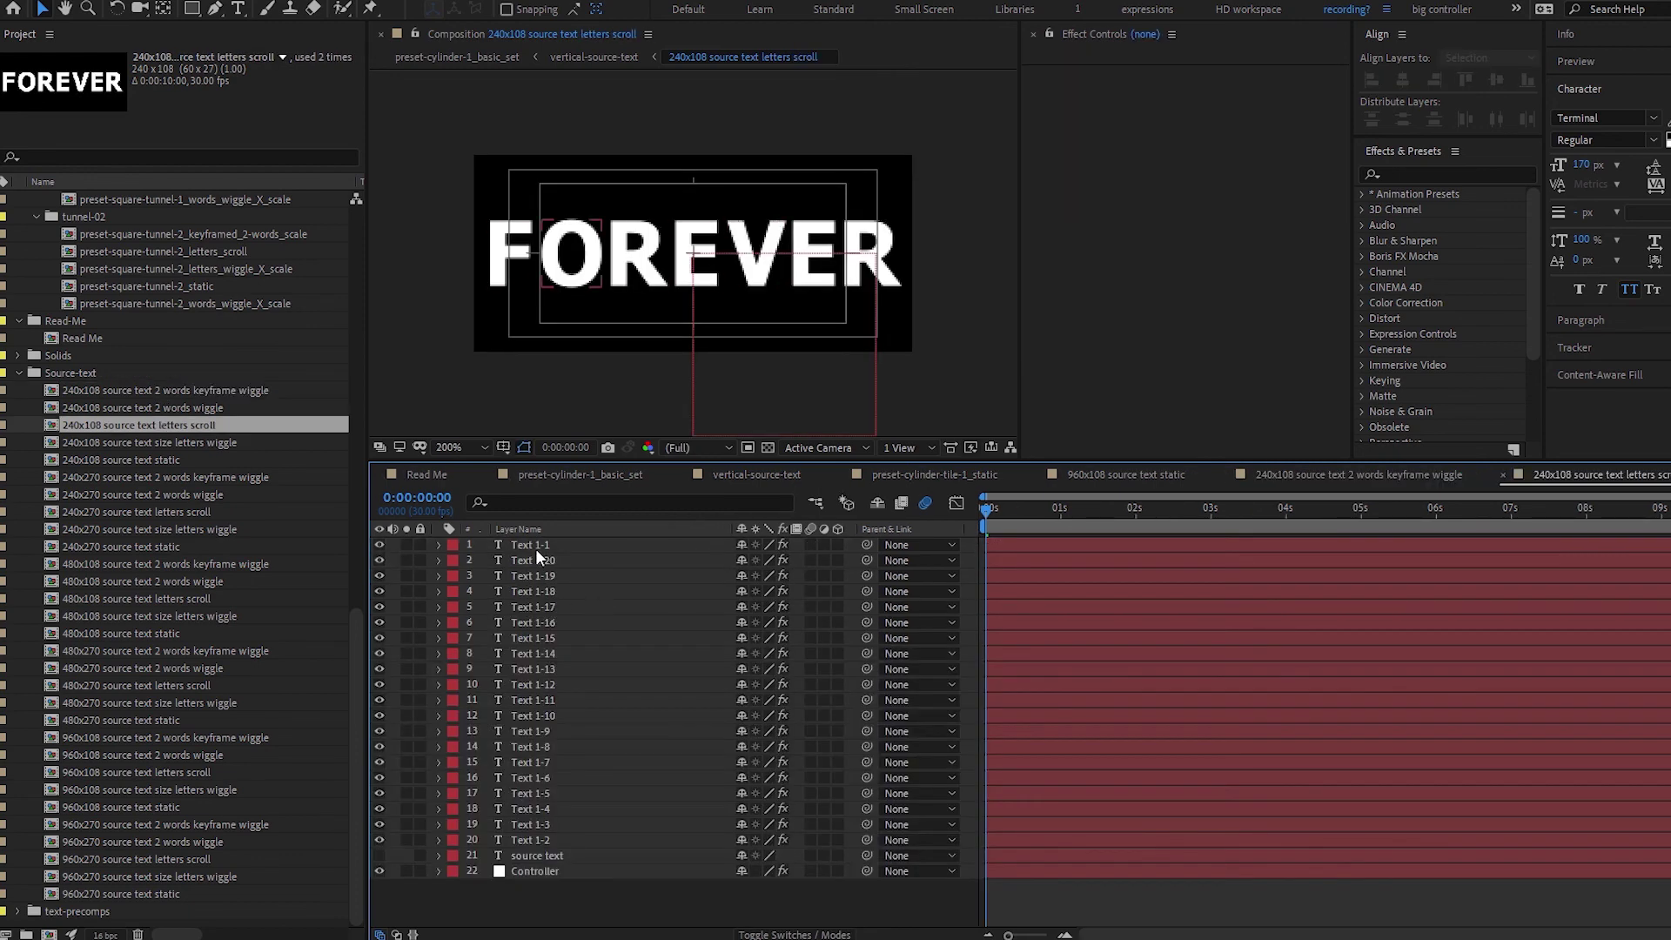
In the 240x108 source text letters scroll composition, select all layers from Text 1-1 through Text 1-2, then clear the selection.
click(540, 544)
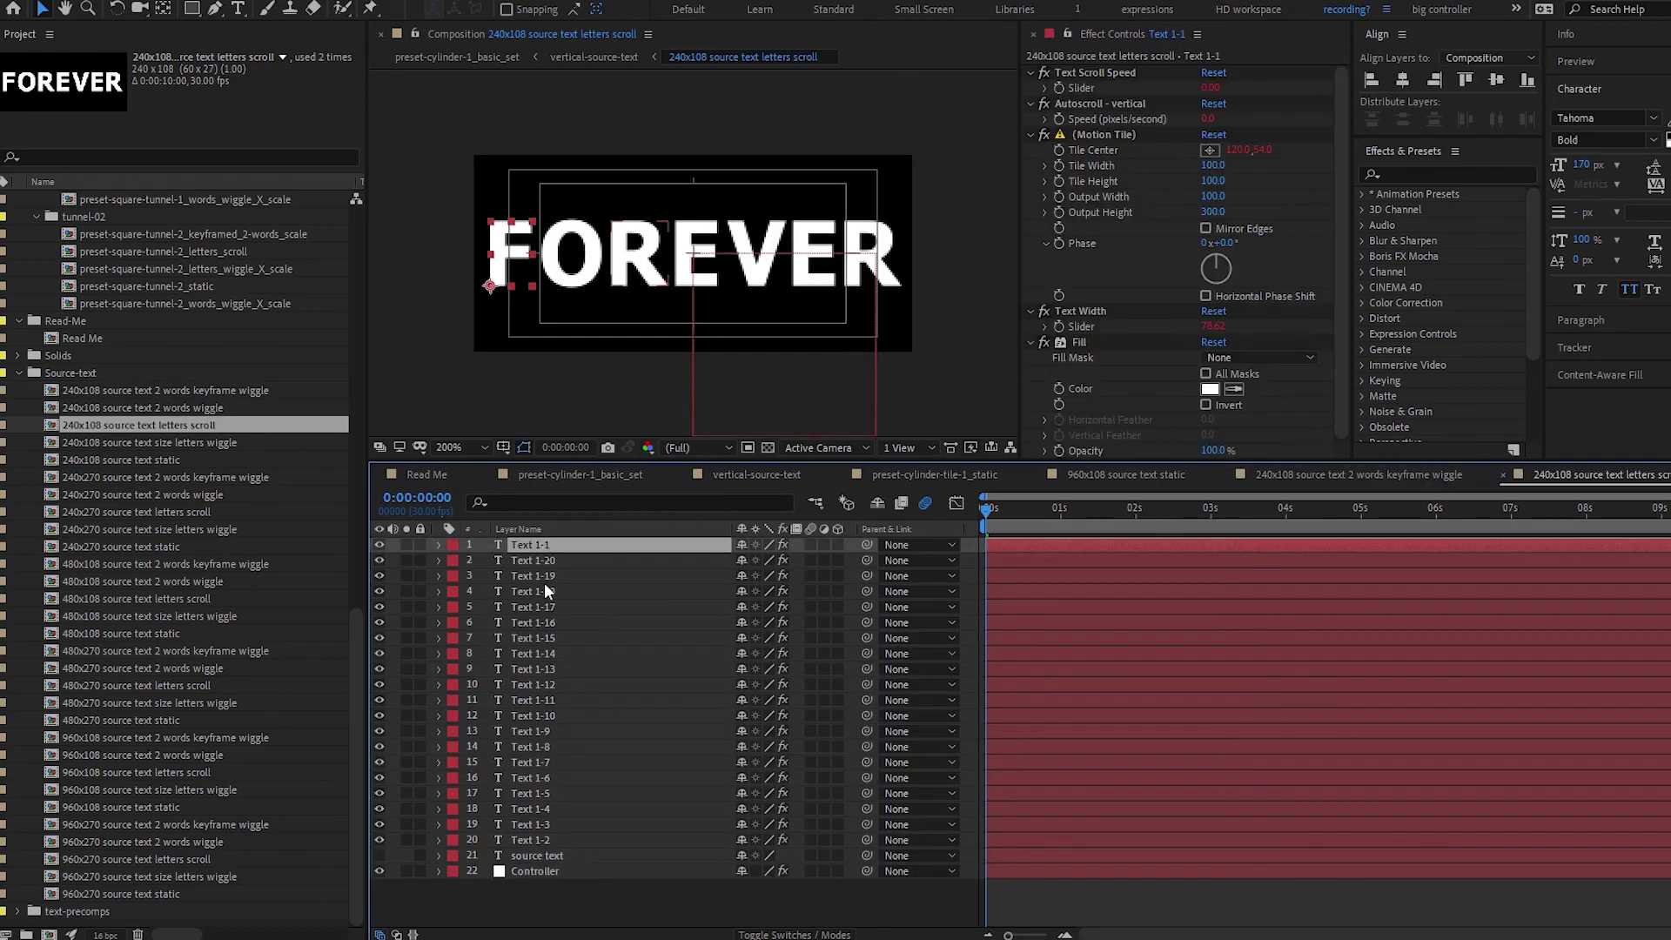
shift+click(543, 839)
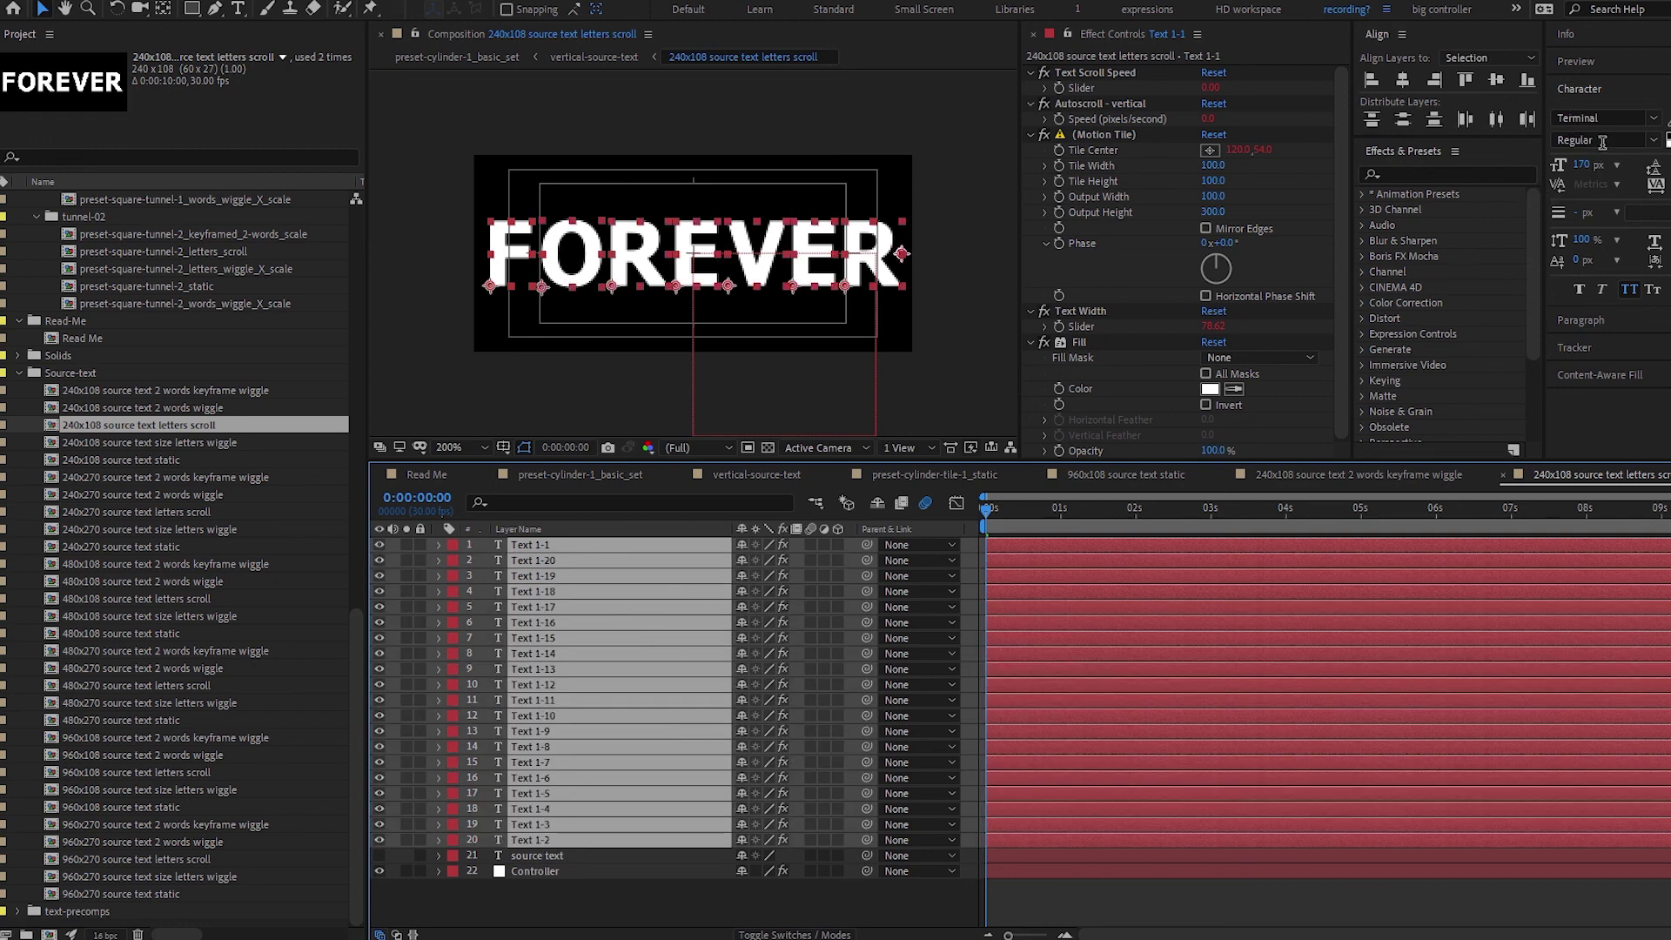
click(553, 912)
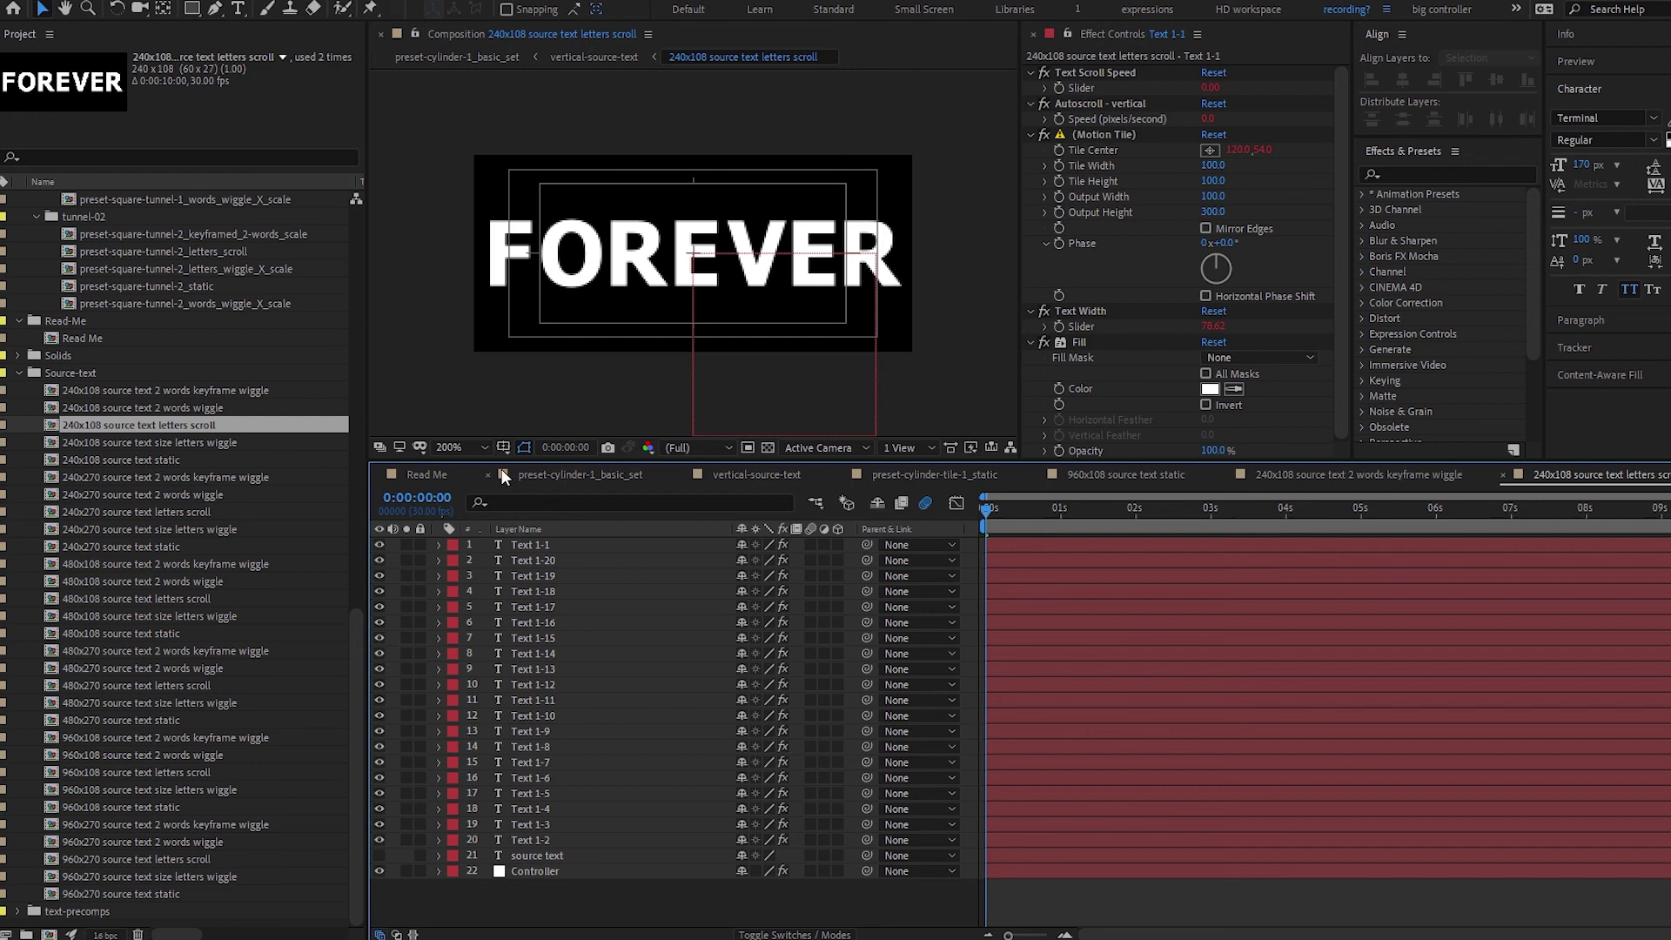
Review the Read Me font instructions and look through the open preset-cylinder-tile-1_static and preset-cylinder-1_basic_set compositions.
click(201, 395)
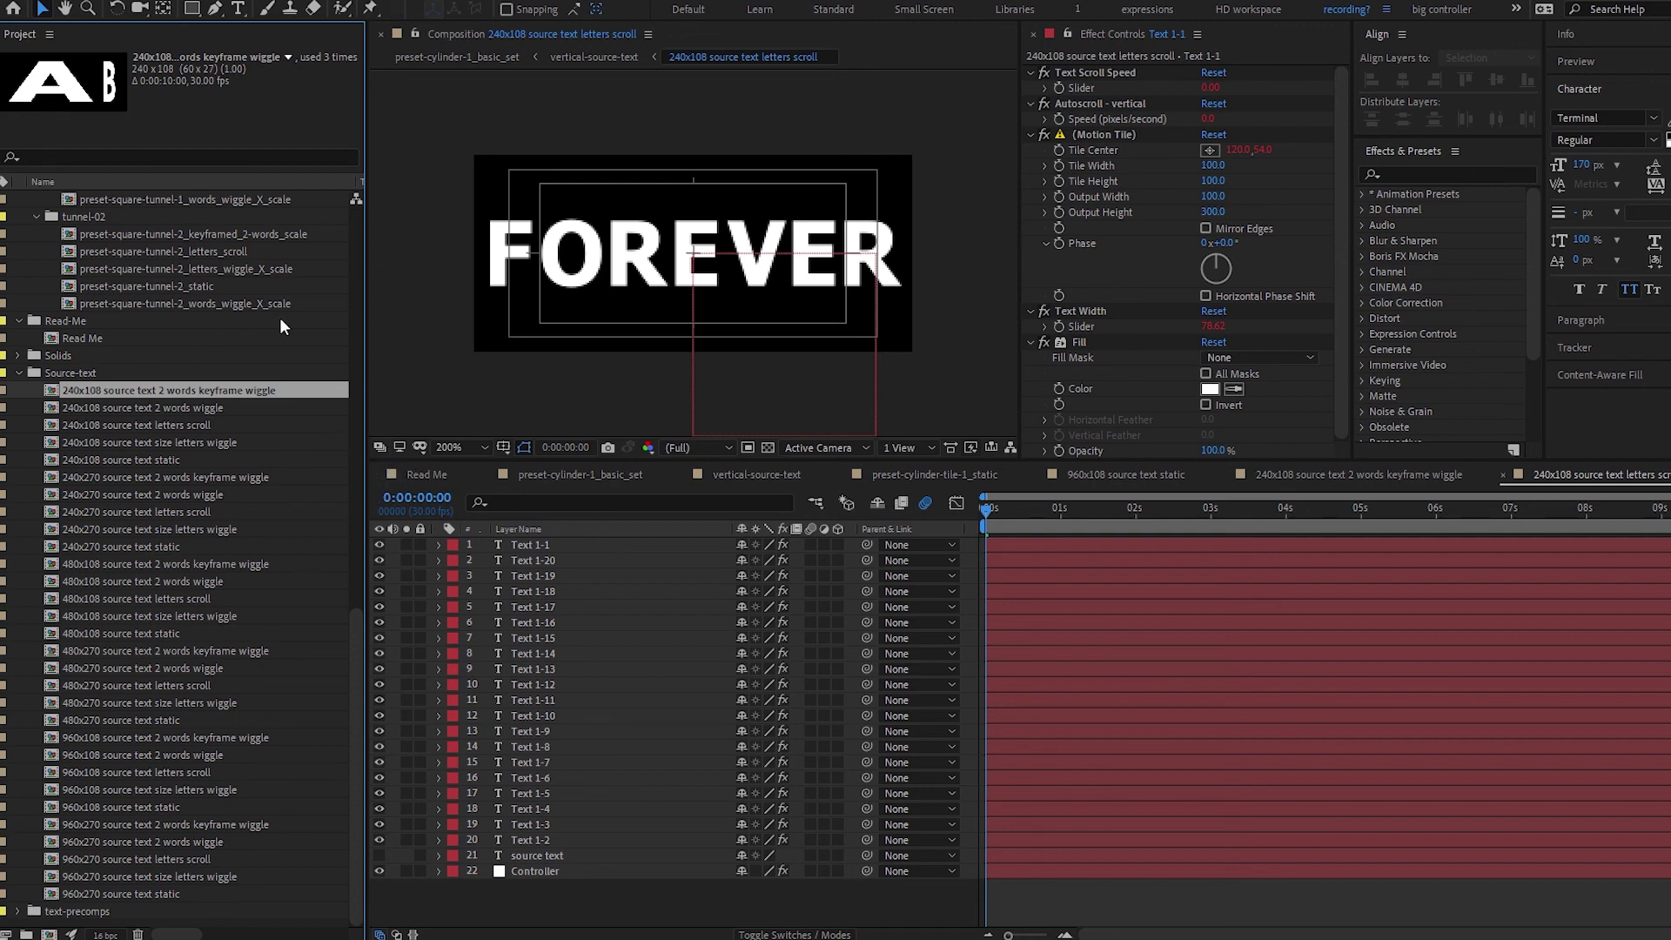
click(427, 474)
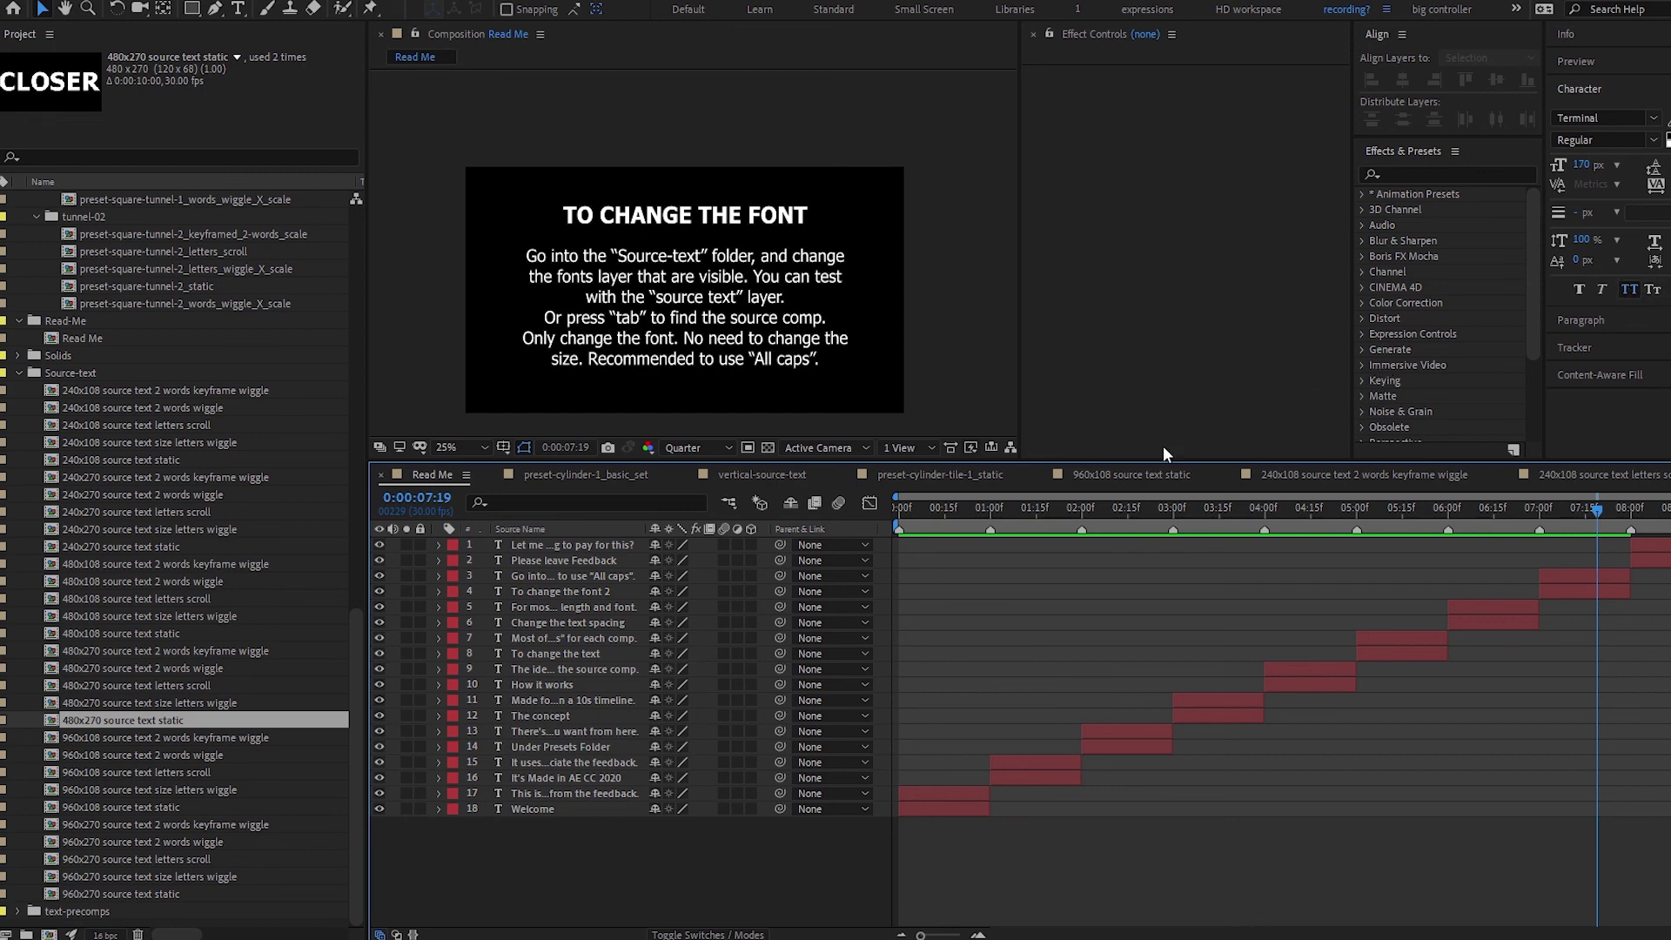
click(1121, 468)
click(946, 477)
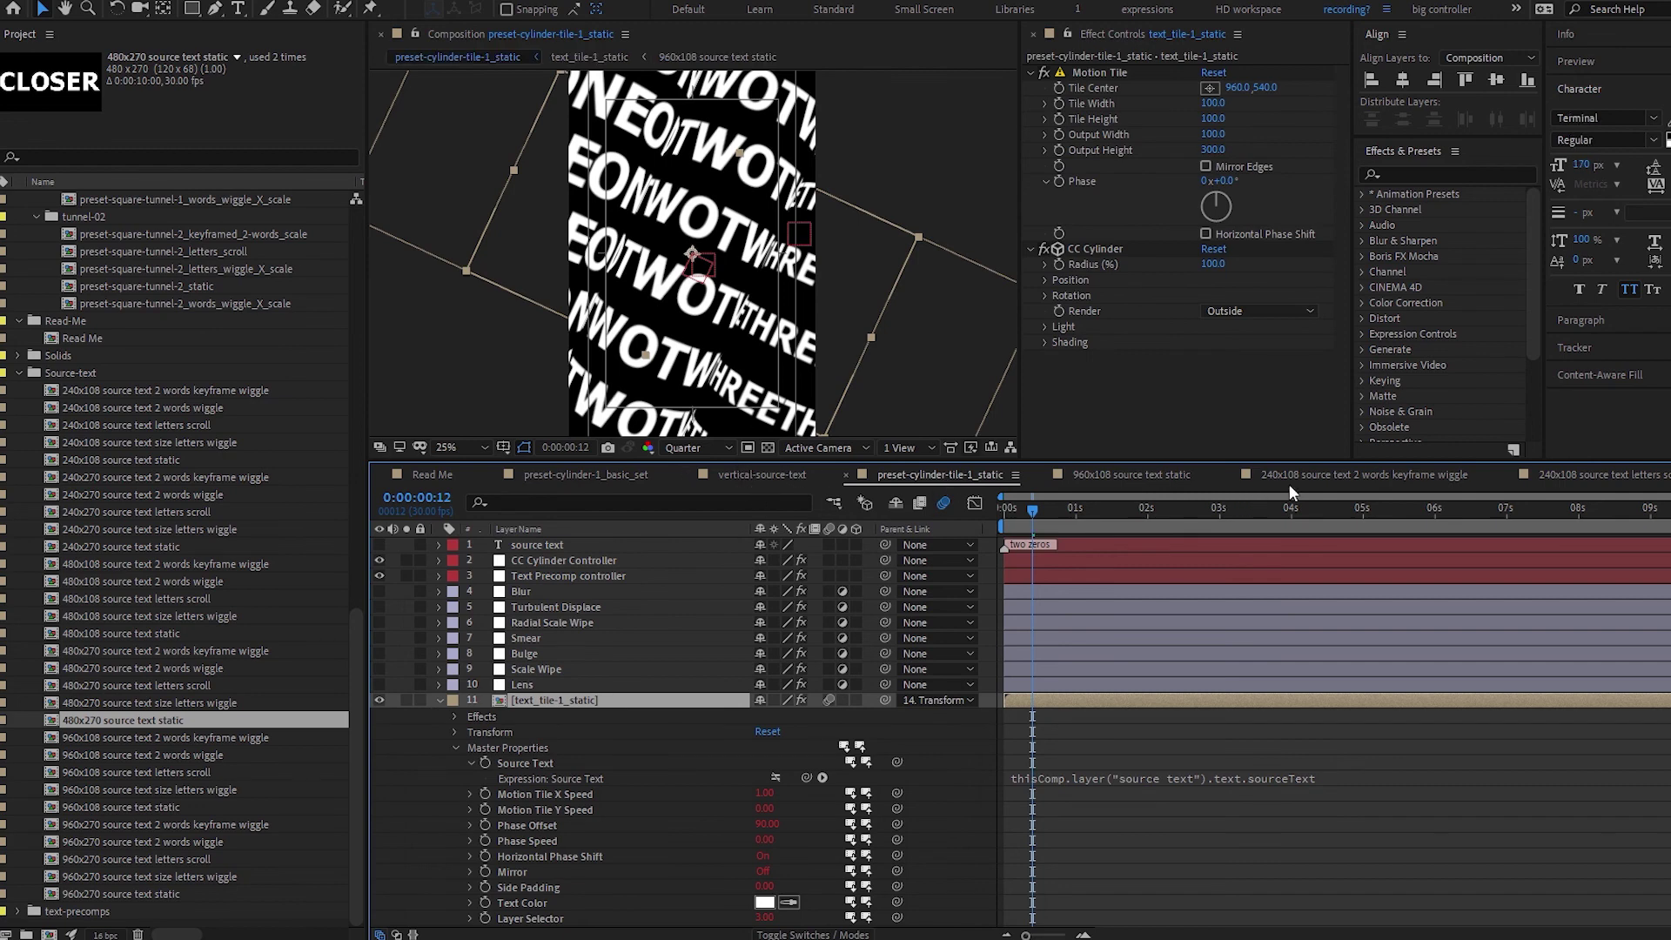
click(624, 473)
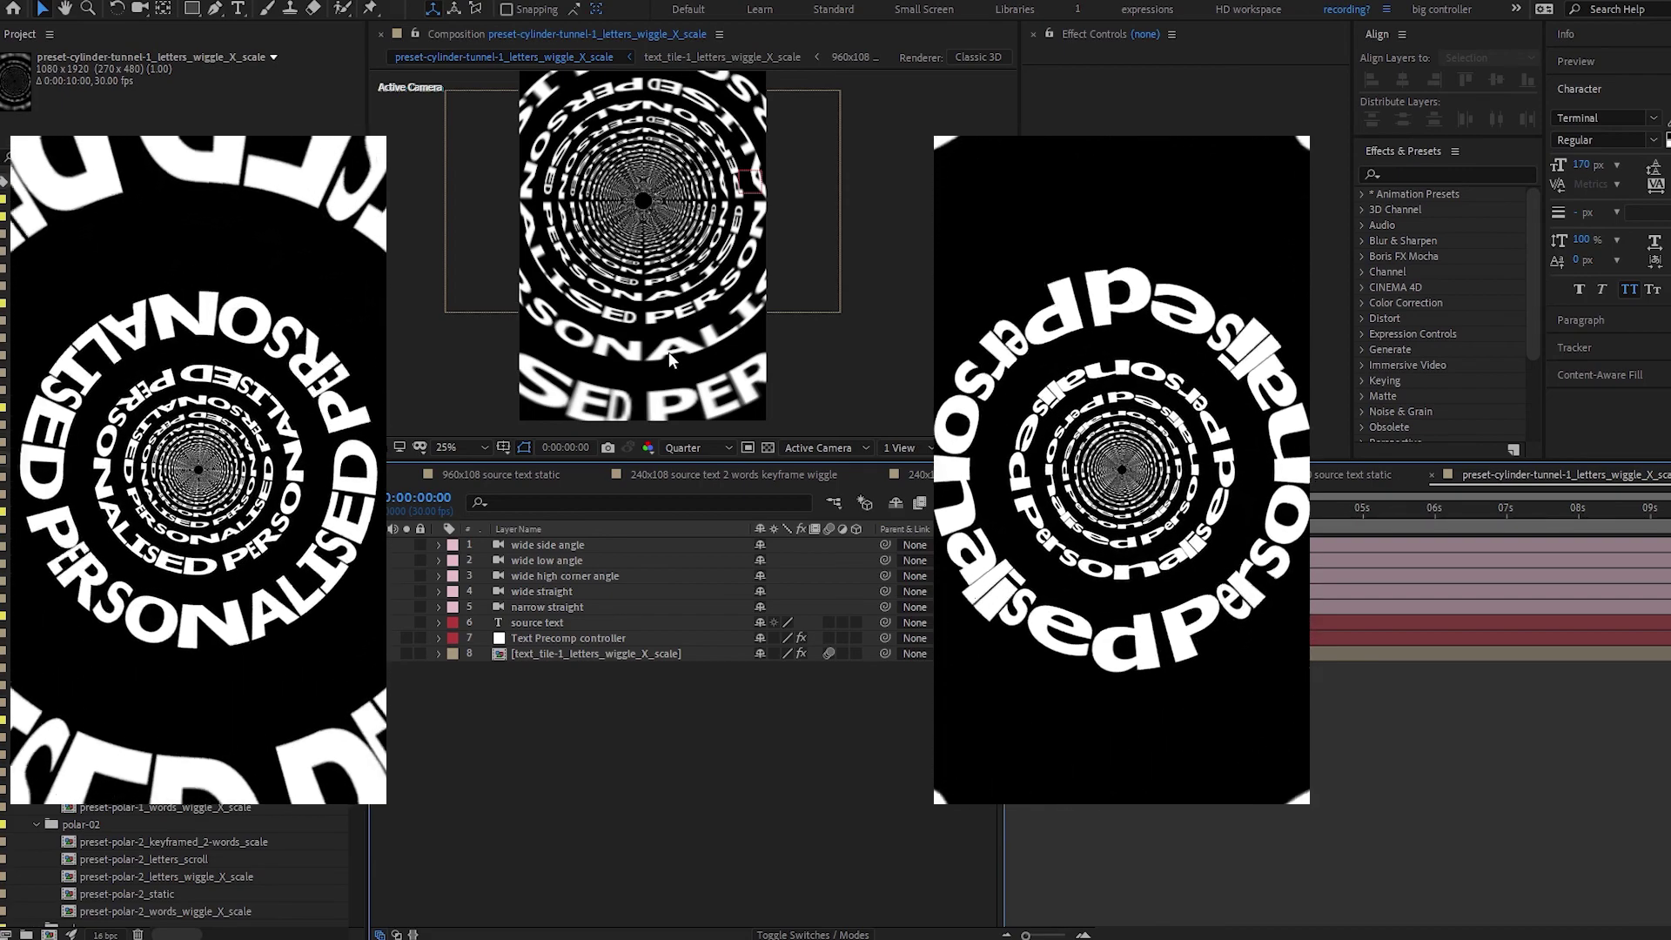
click(668, 351)
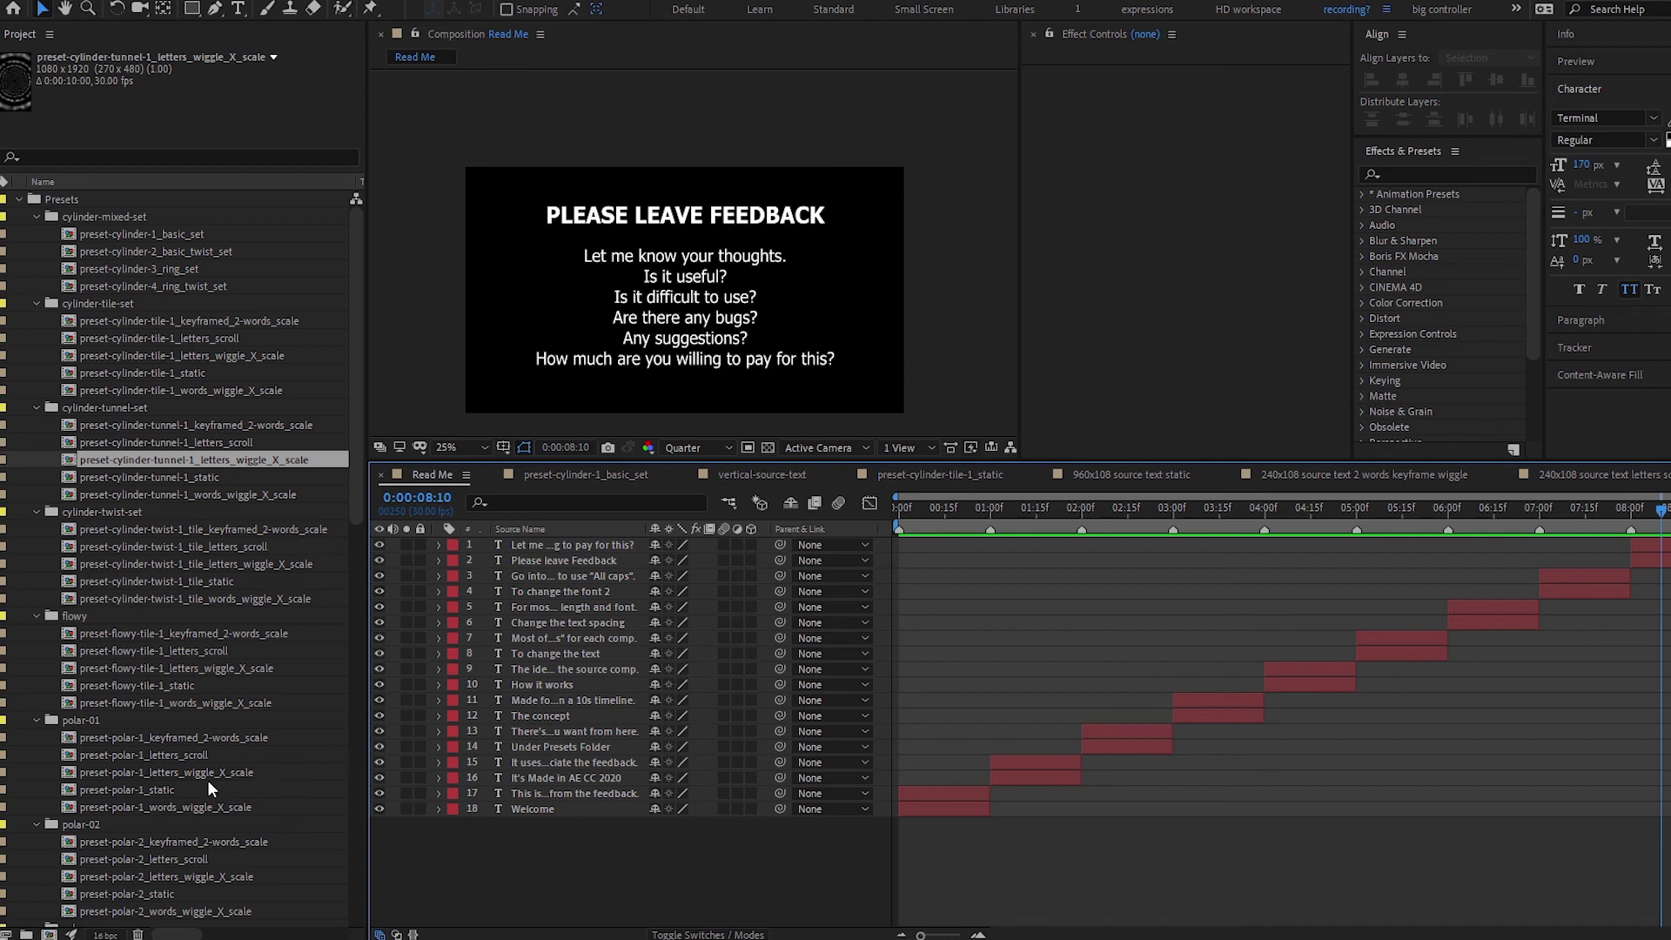
Open preset-cylinder-1_basic_set, look inside its vertical-source-text precomp, and return to the preset composition.
click(215, 235)
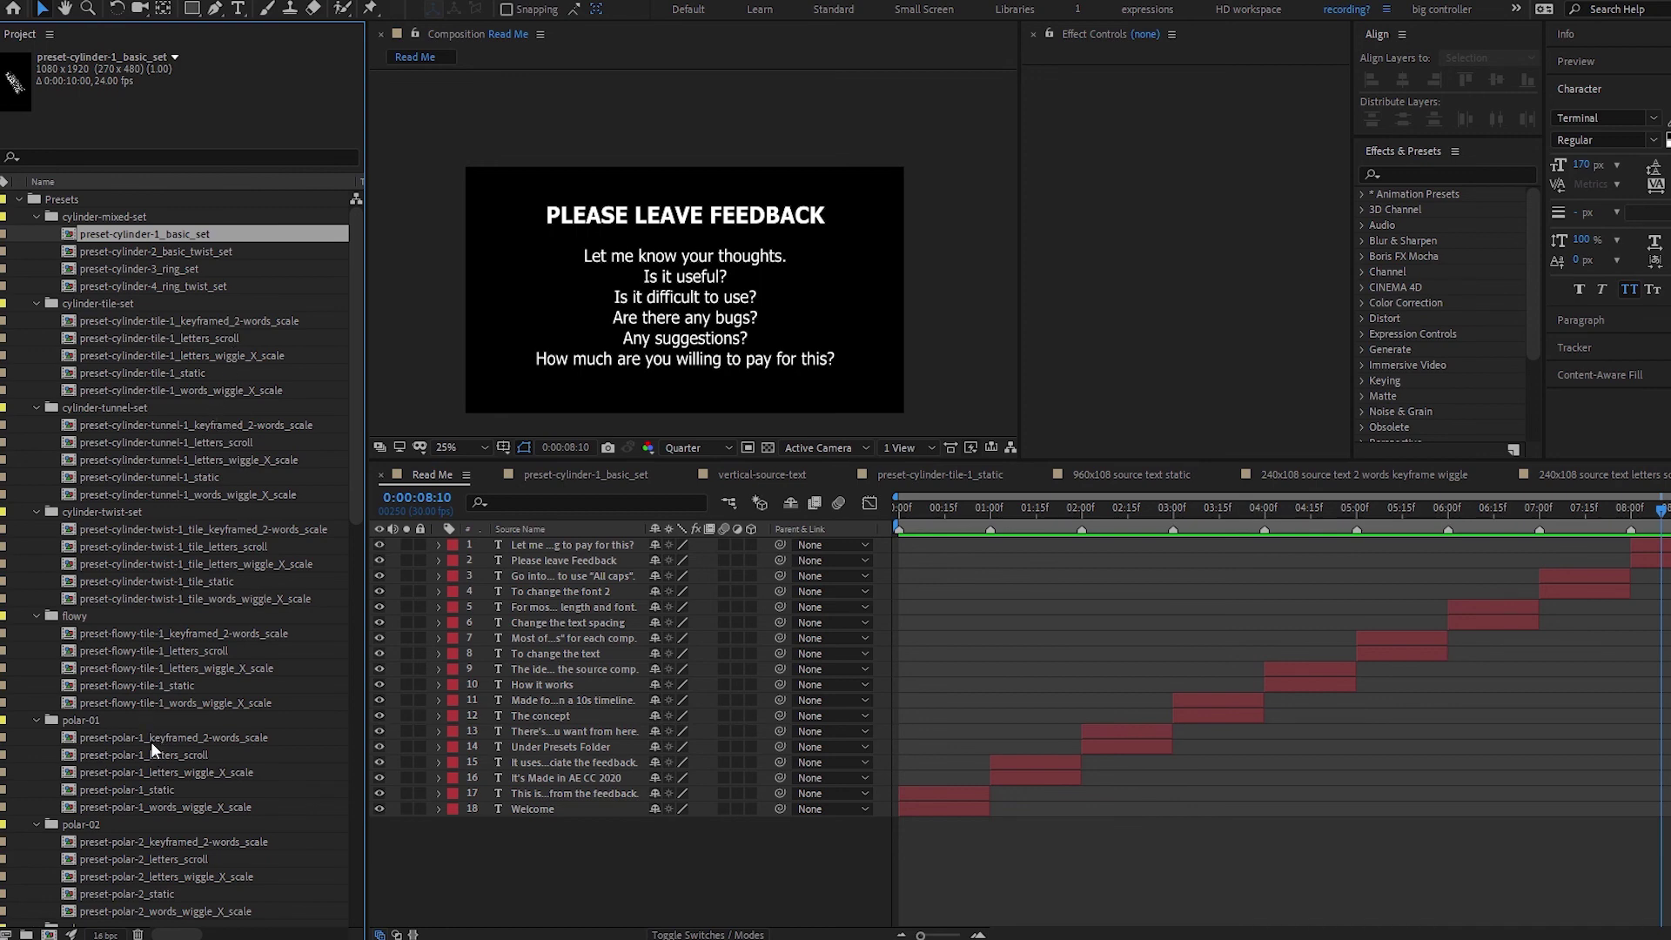
double_click(221, 233)
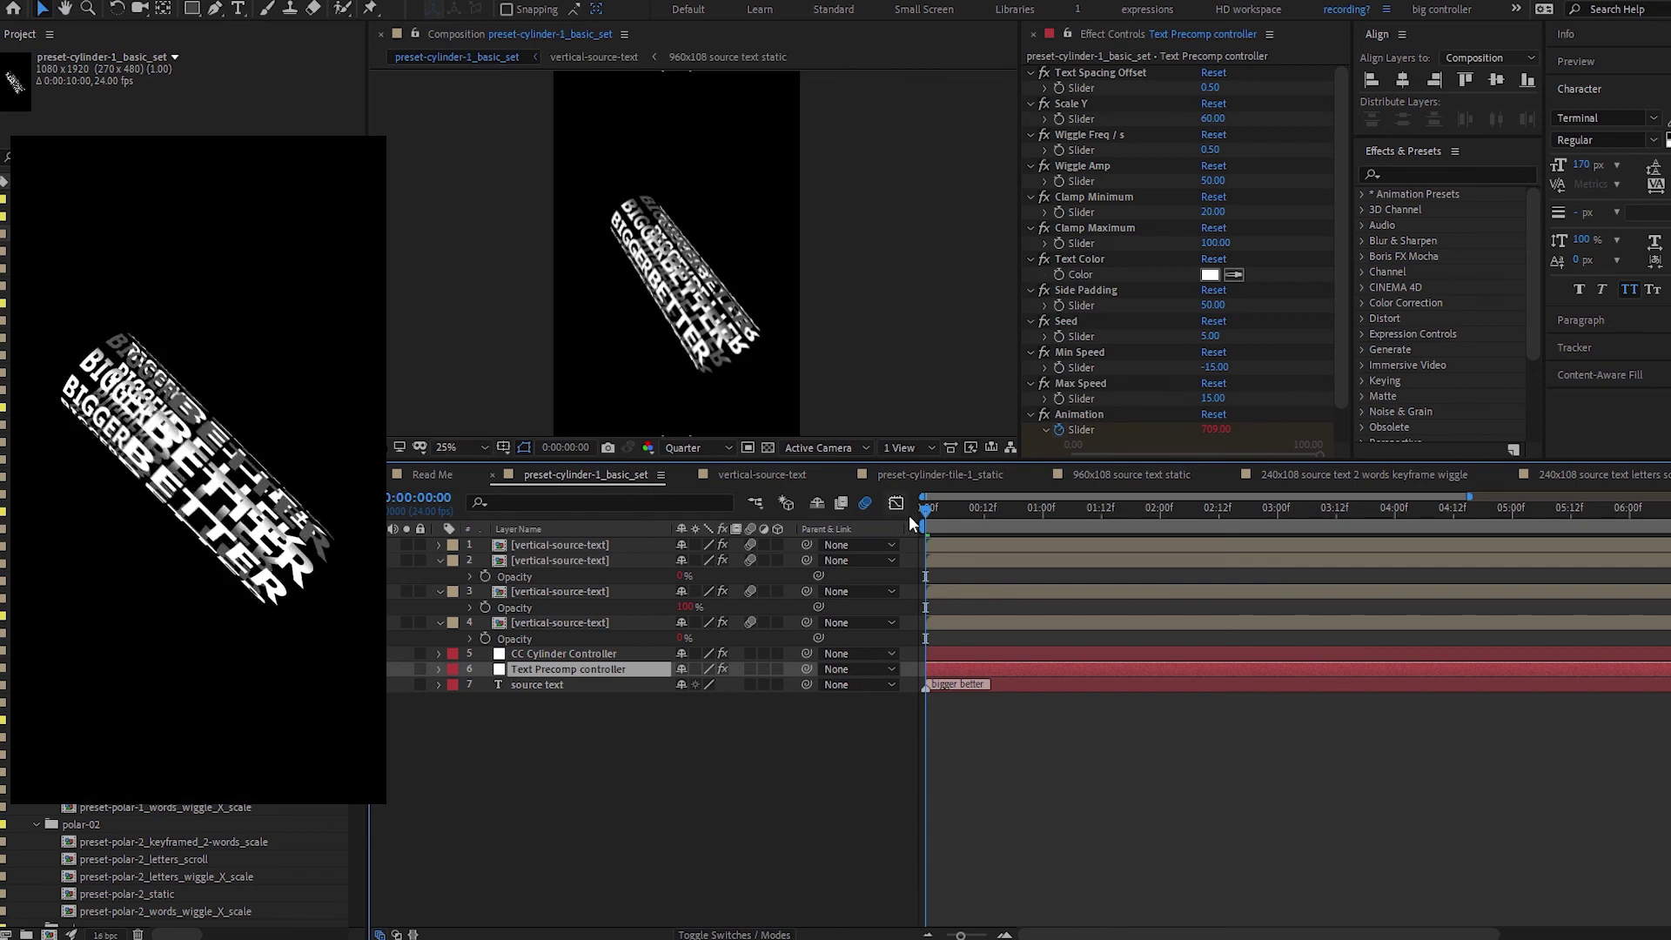
double_click(555, 557)
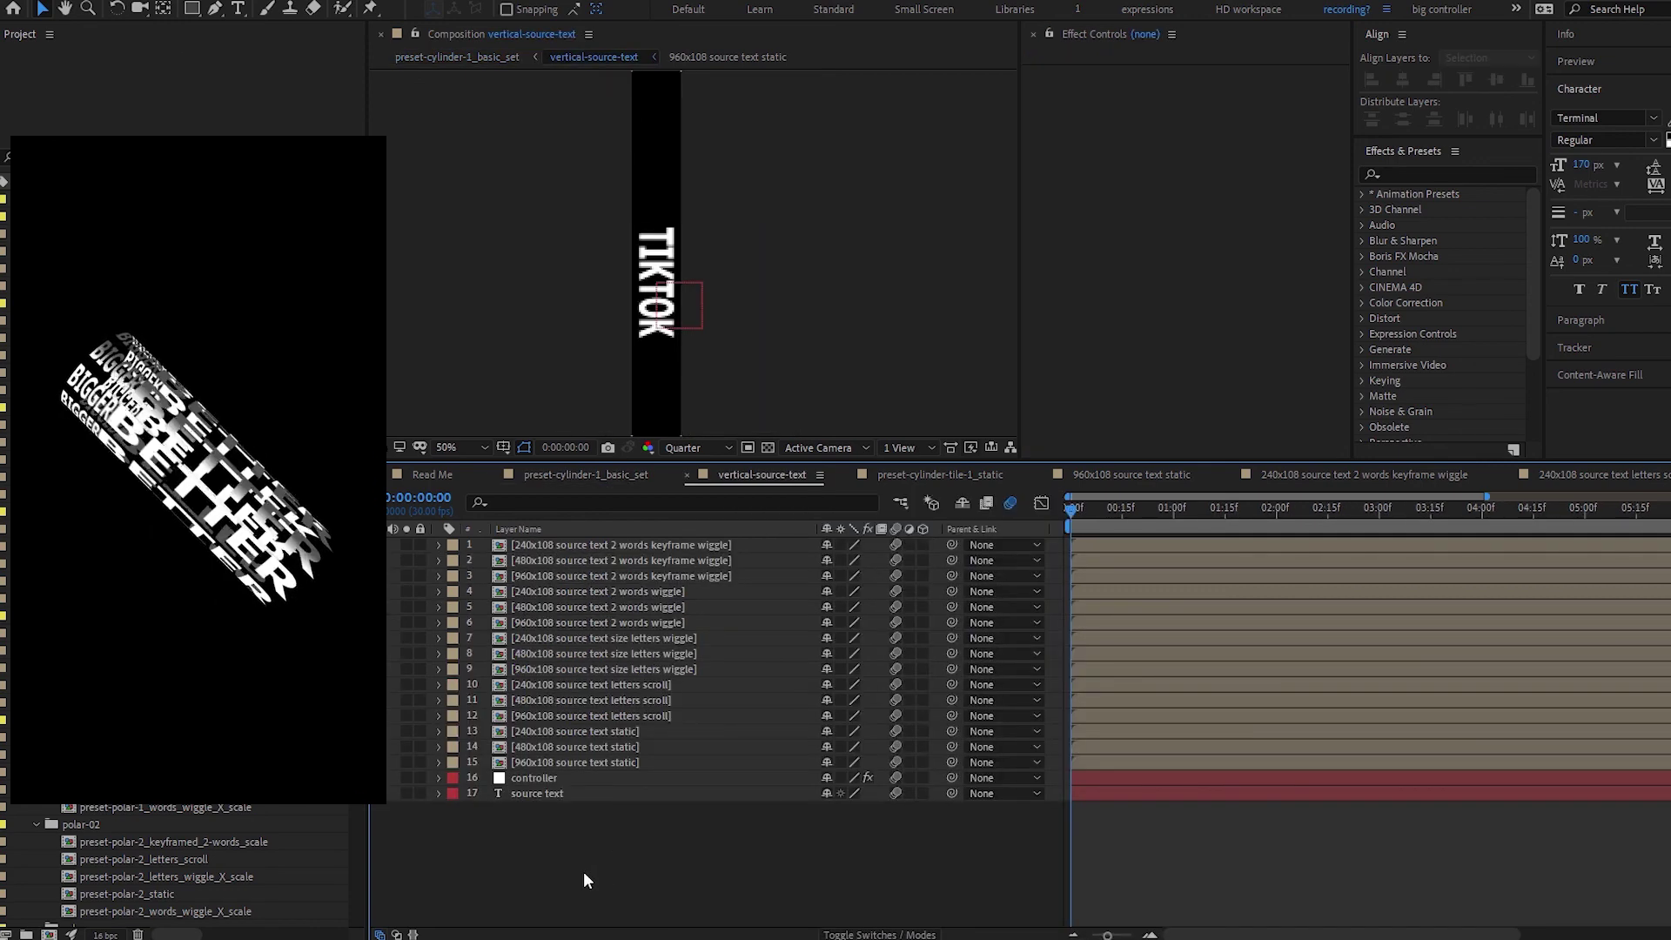
key(Tab)
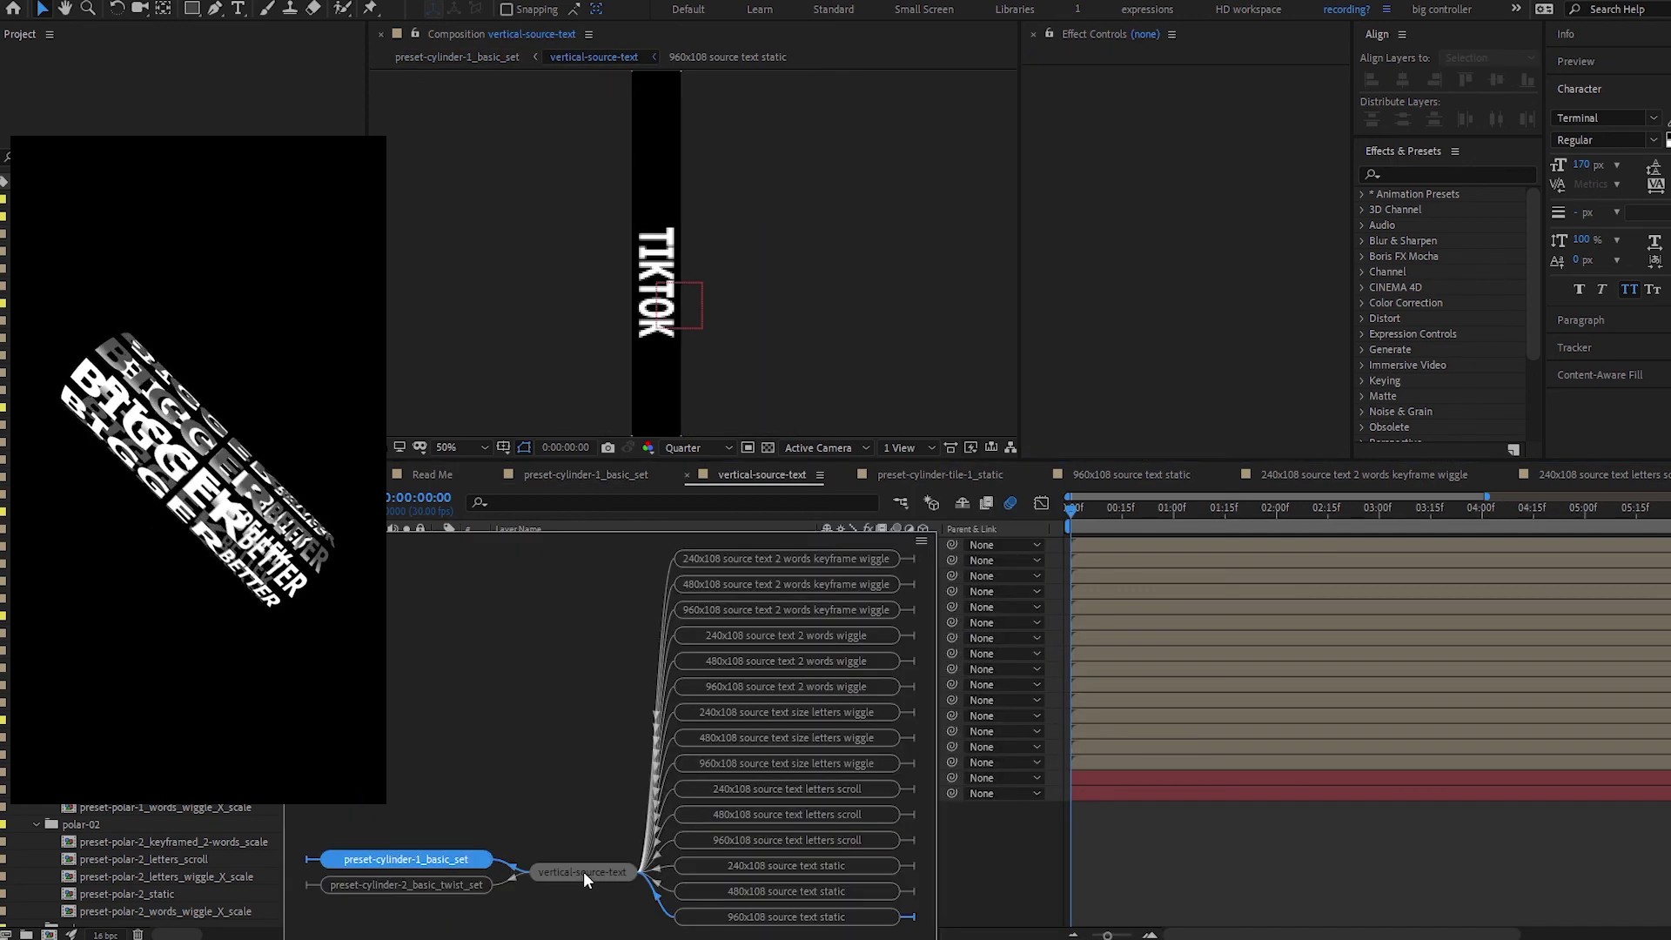
key(Return)
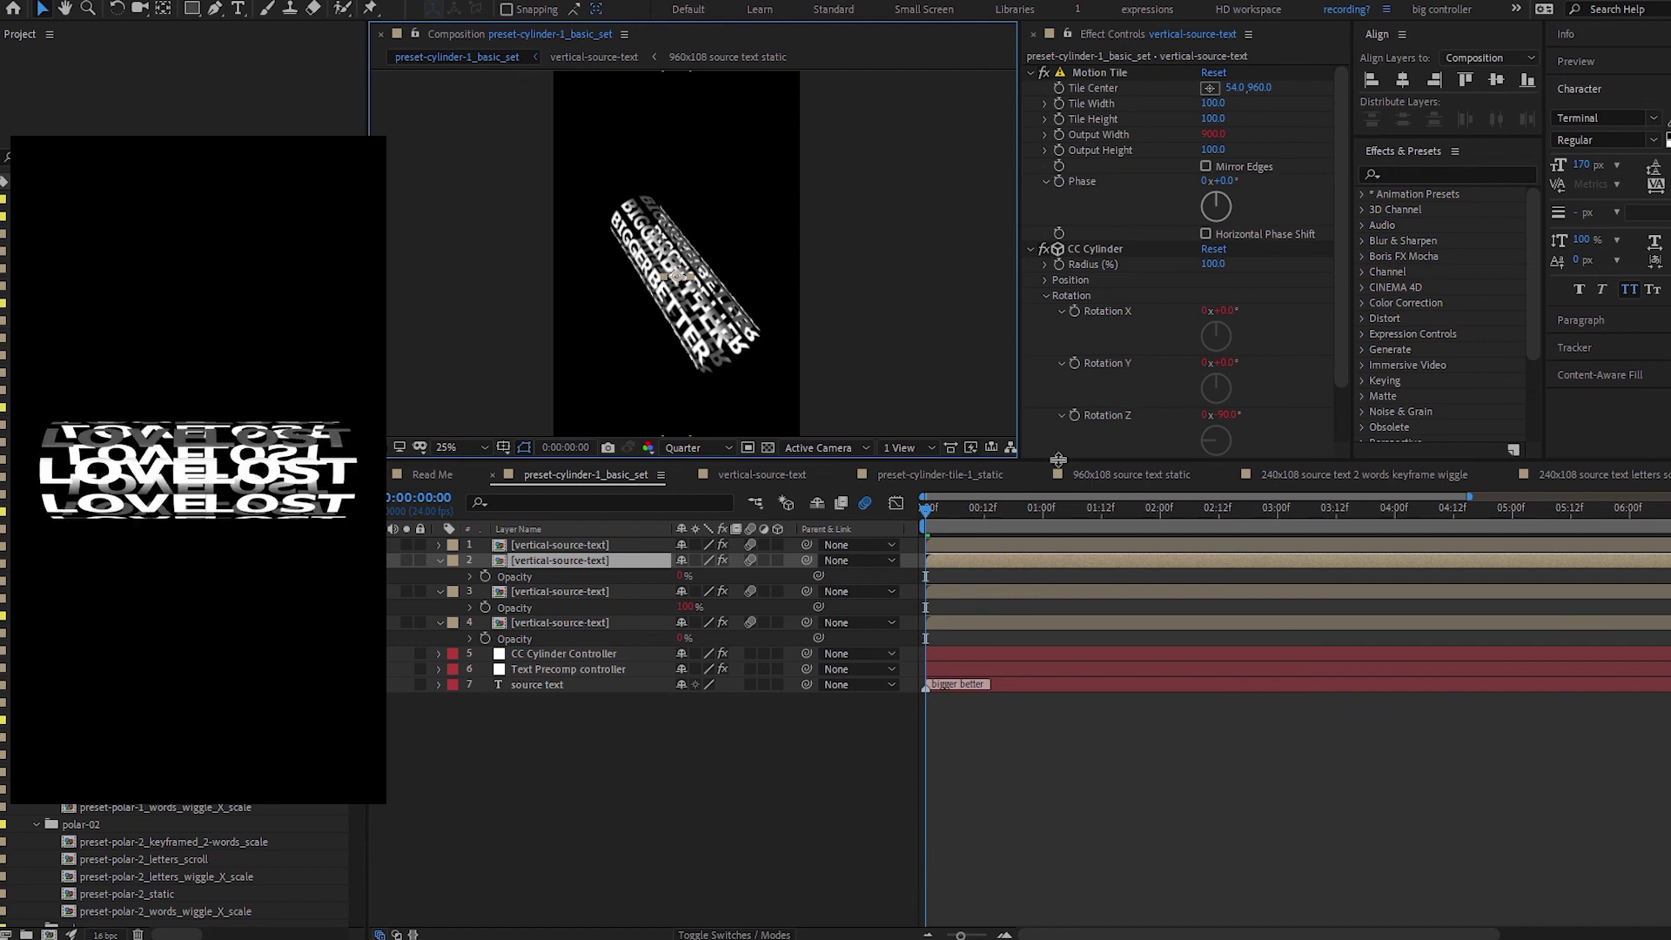
Examine the Text Precomp controller's sliders and the CC Cylinder Controller's rotation and Rotation Order settings in preset-cylinder-1_basic_set.
key(KP_6)
scroll(1207, 333, down, 2)
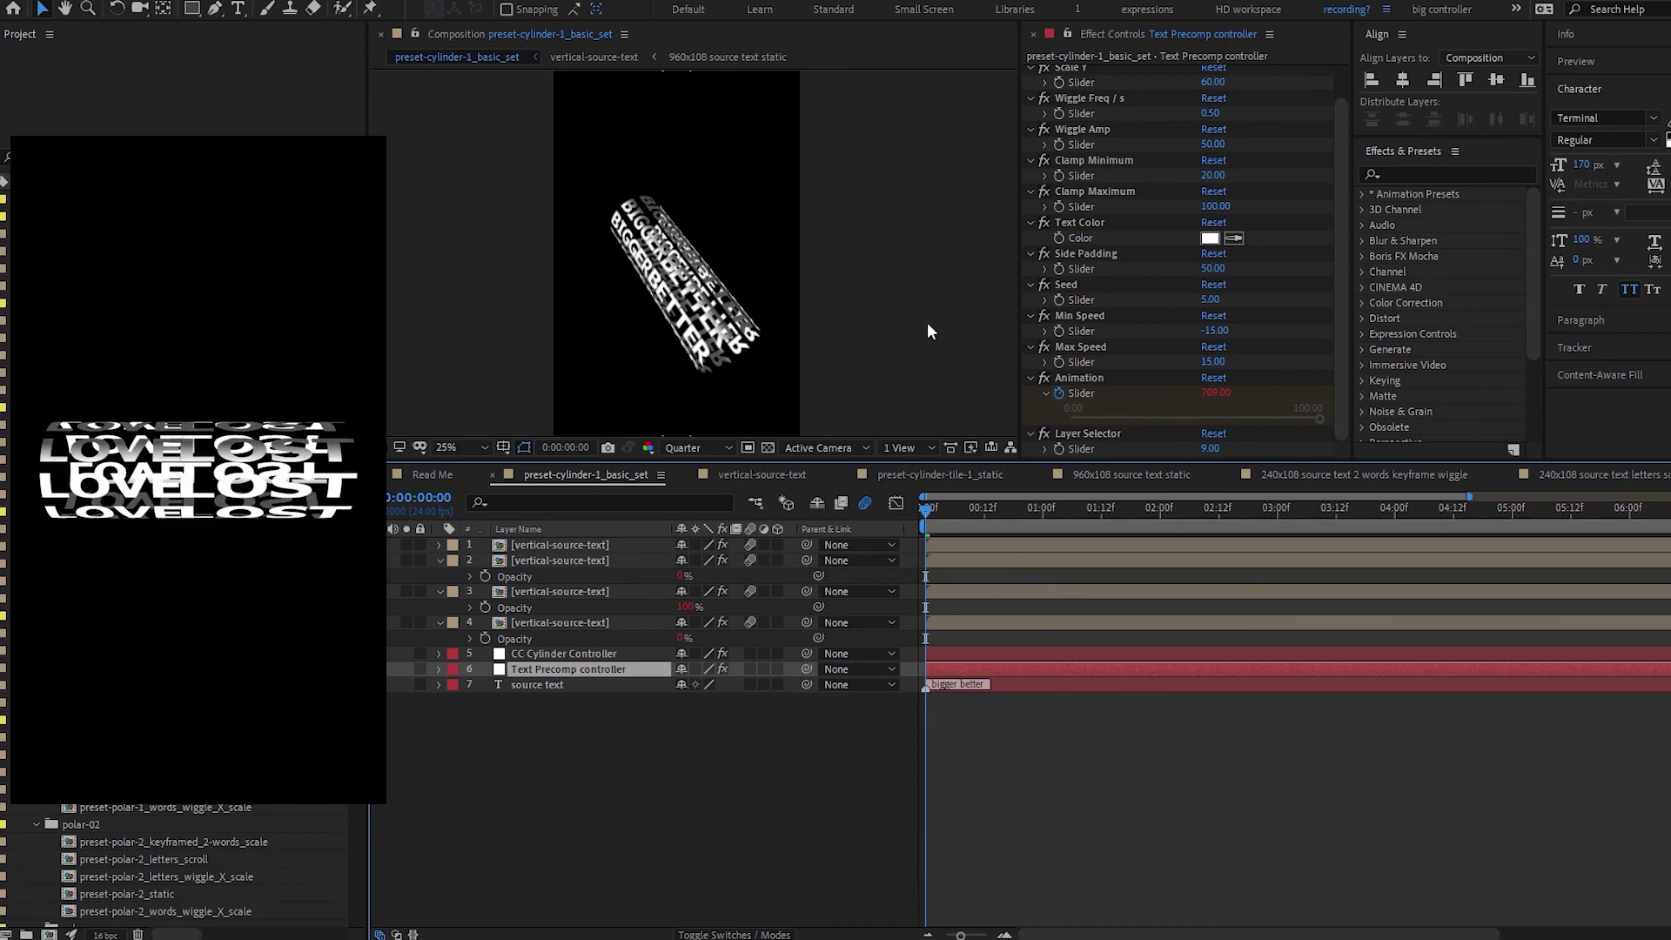
click(564, 653)
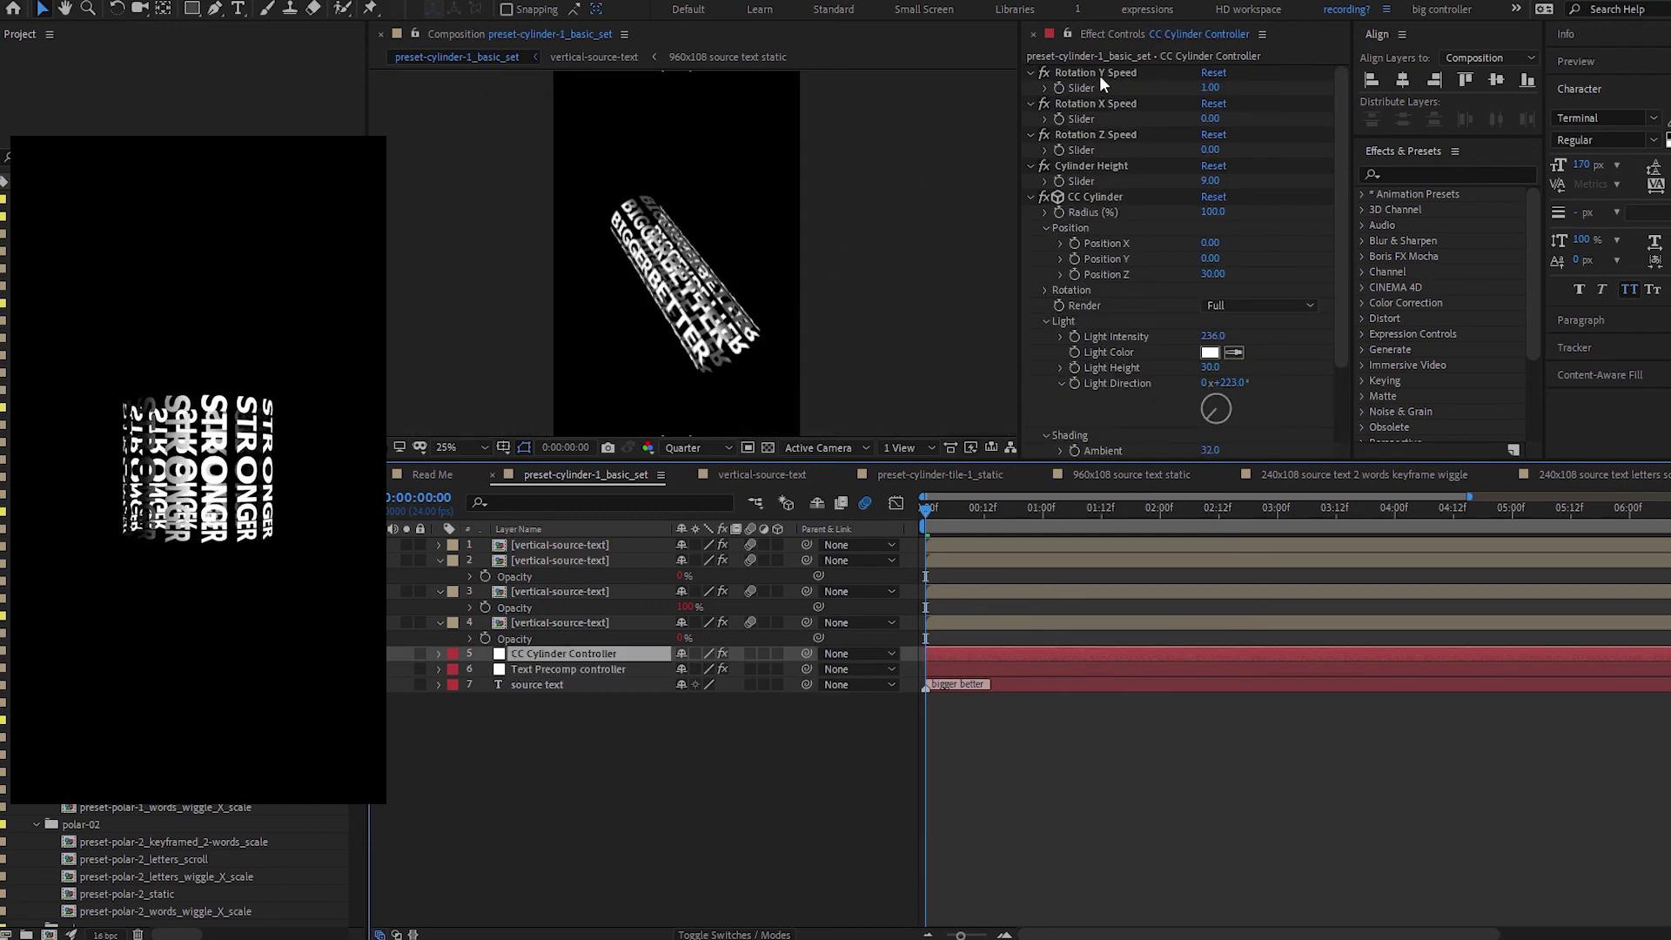
click(1114, 200)
scroll(1147, 280, down, 2)
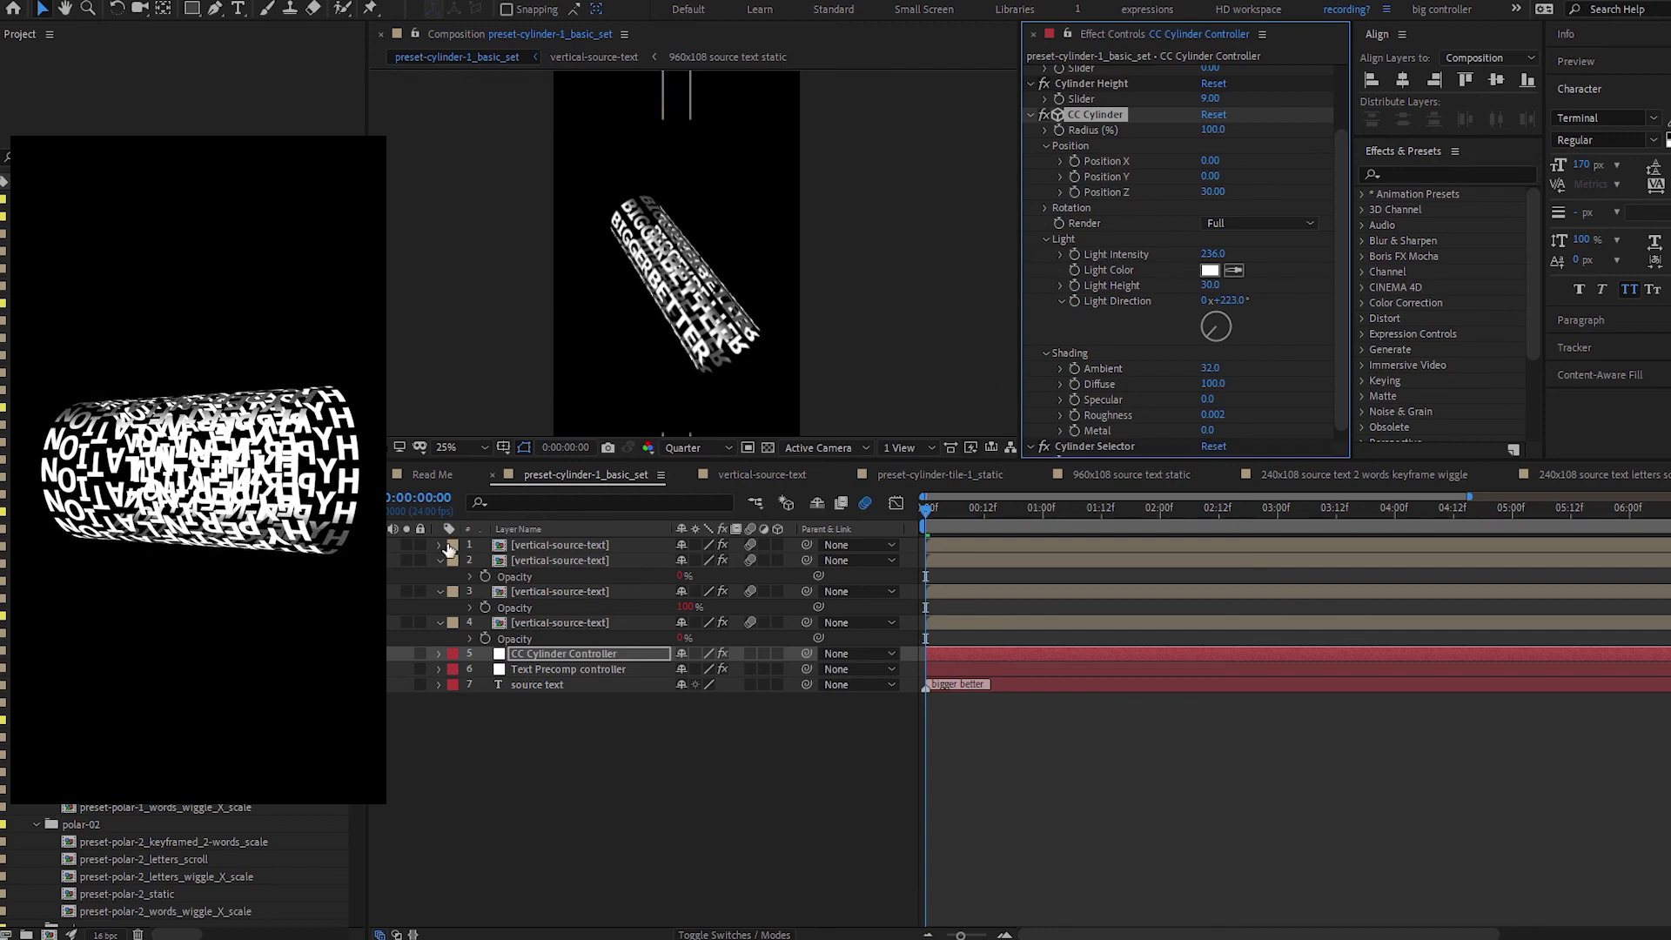
click(1045, 207)
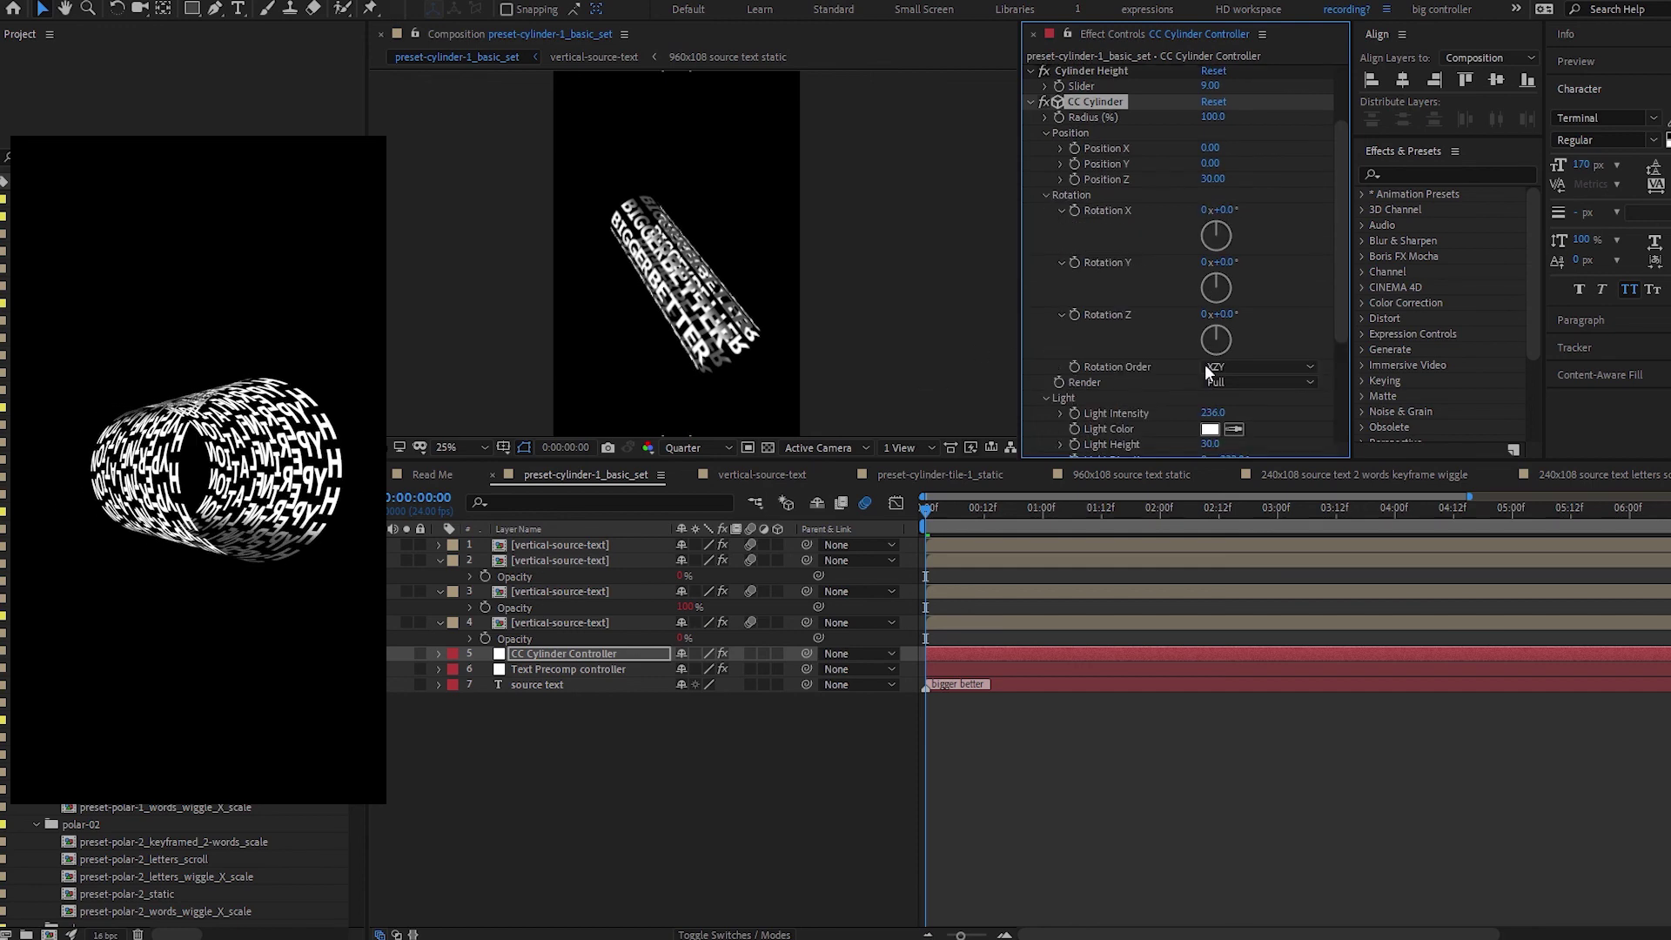
click(1256, 372)
click(1262, 423)
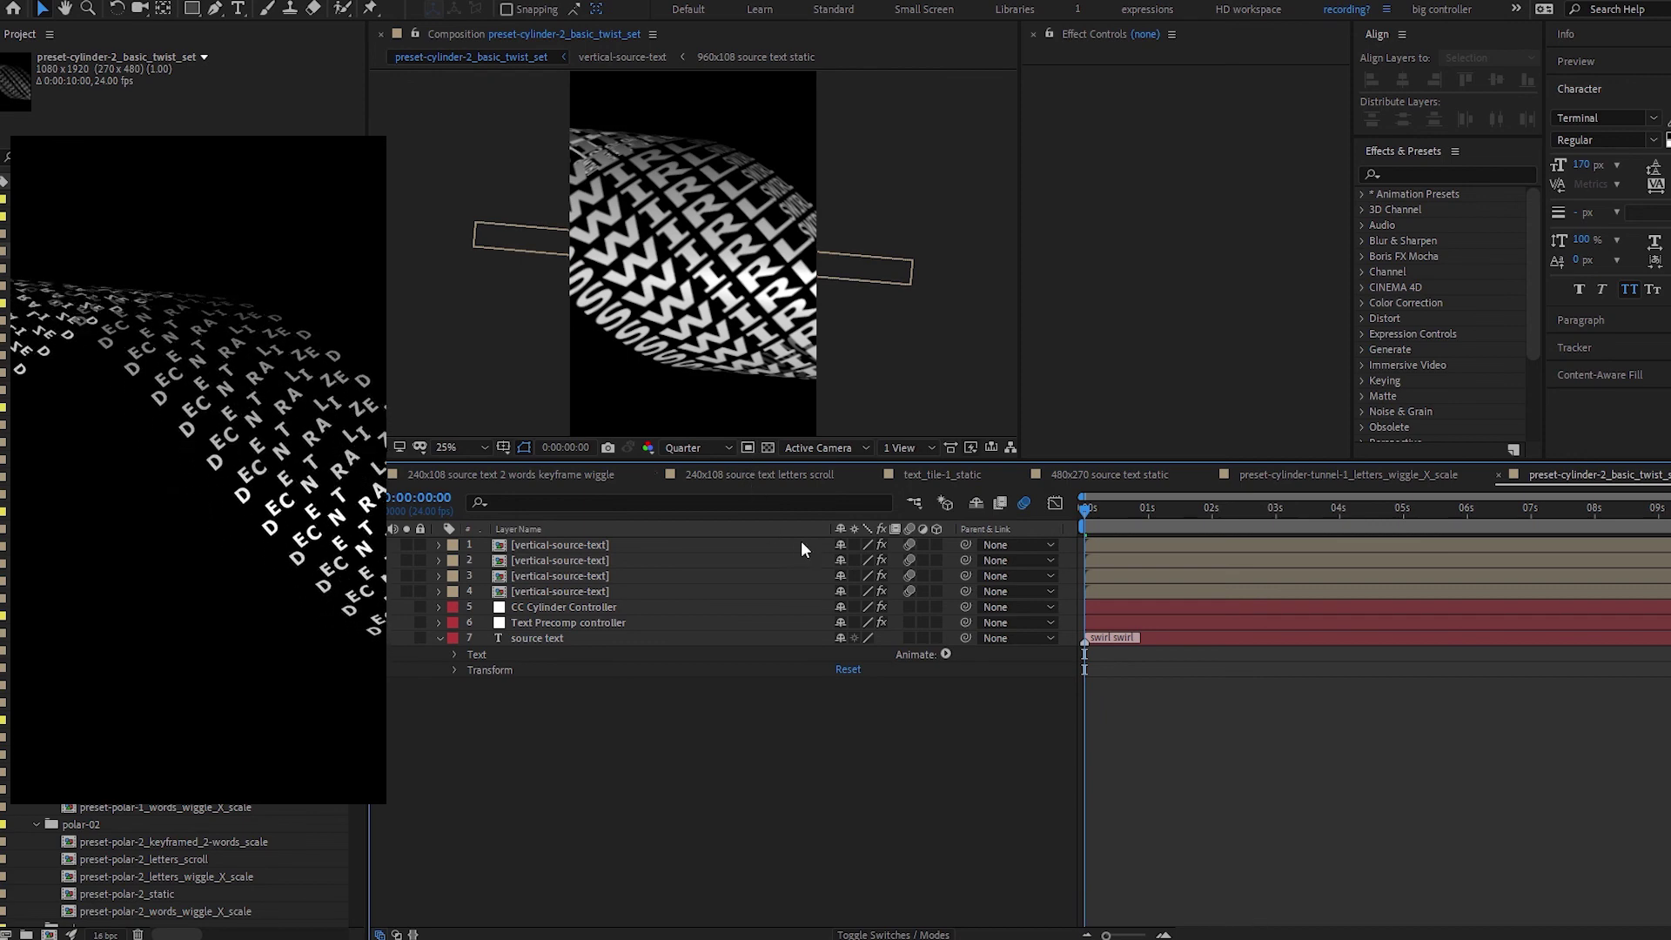
View the CC Cylinder Controller in preset-cylinder-2_basic_twist_set and the Text Precomp controller settings in preset-cylinder-3_ring_set.
click(583, 607)
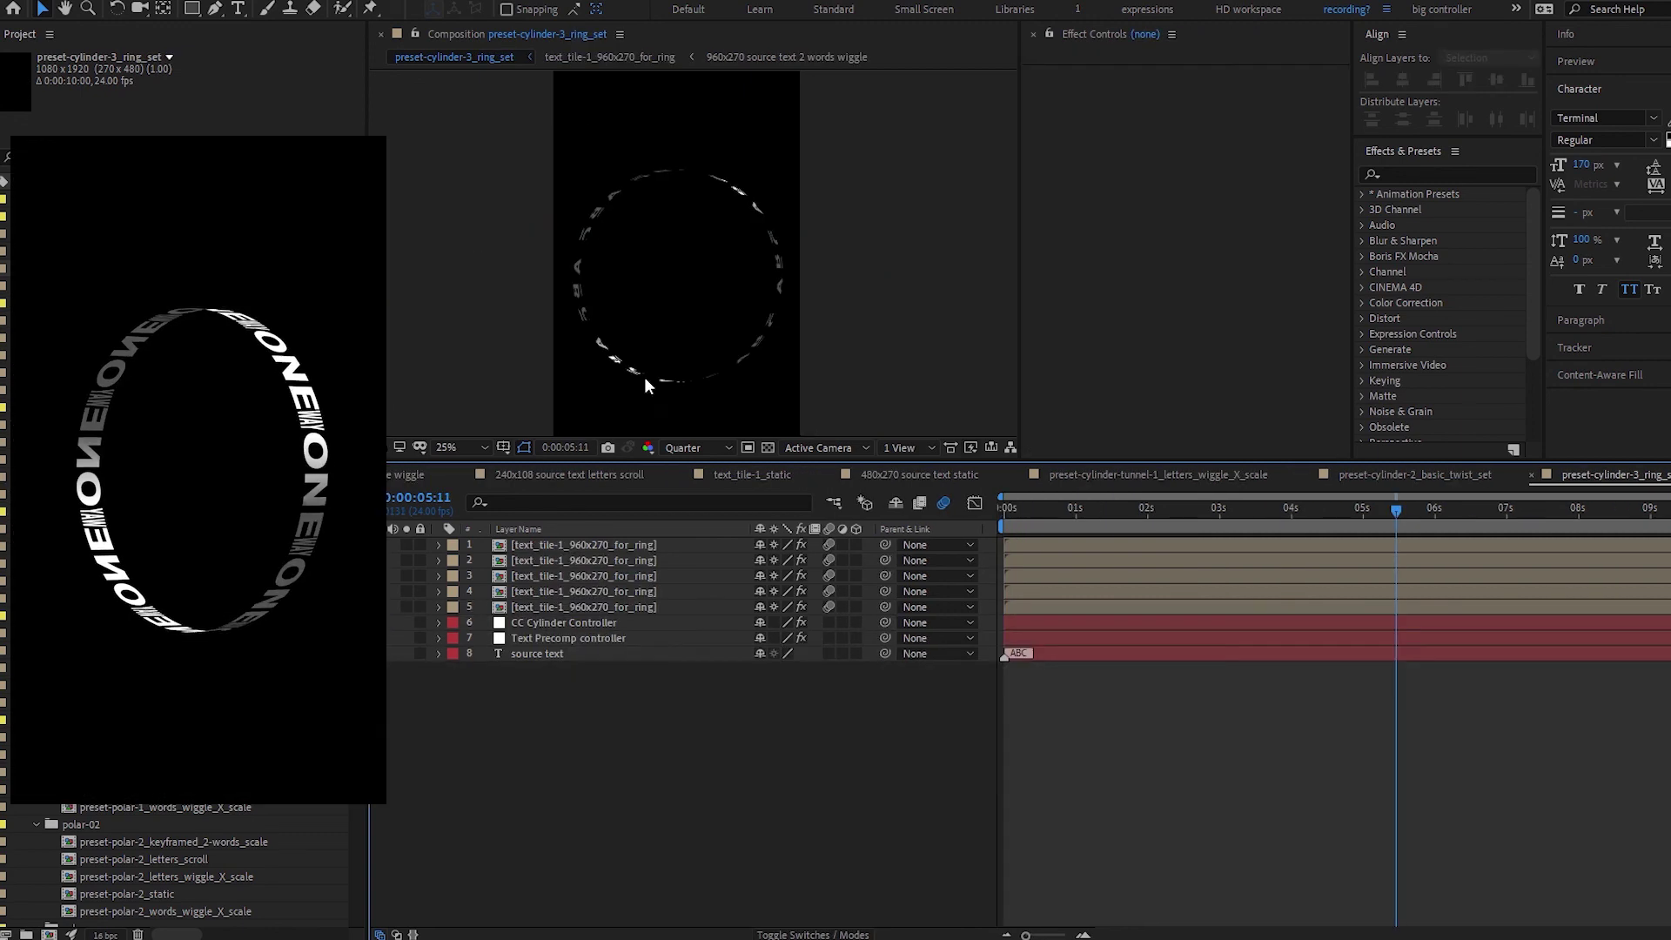
click(691, 618)
click(628, 640)
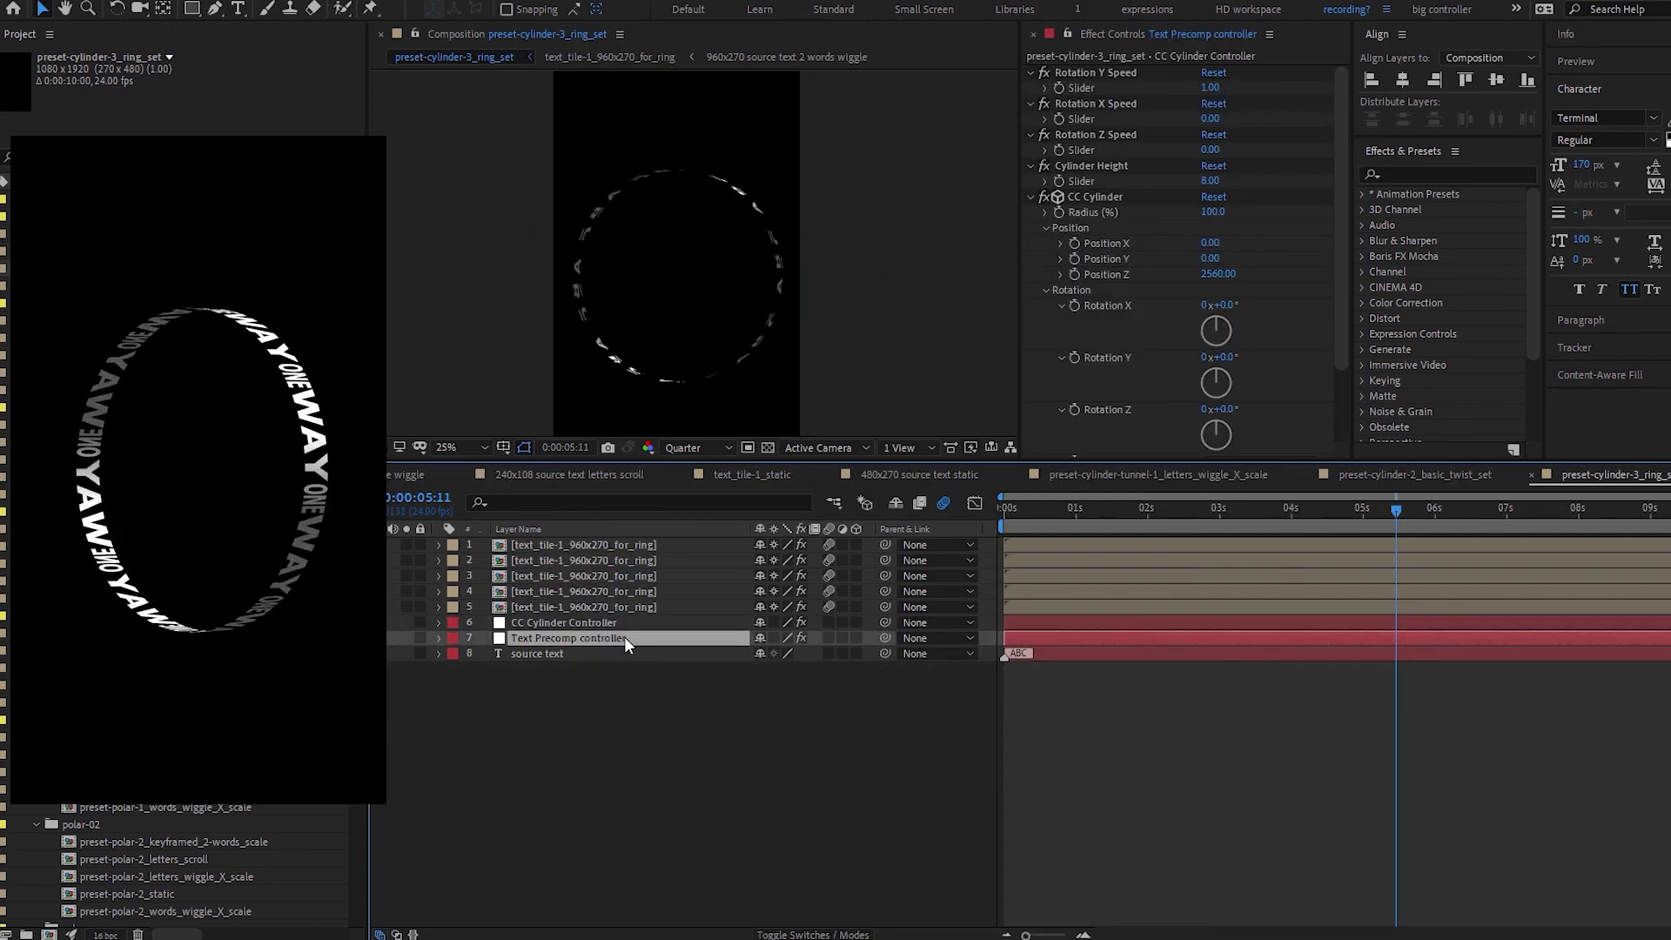
scroll(1177, 347, down, 2)
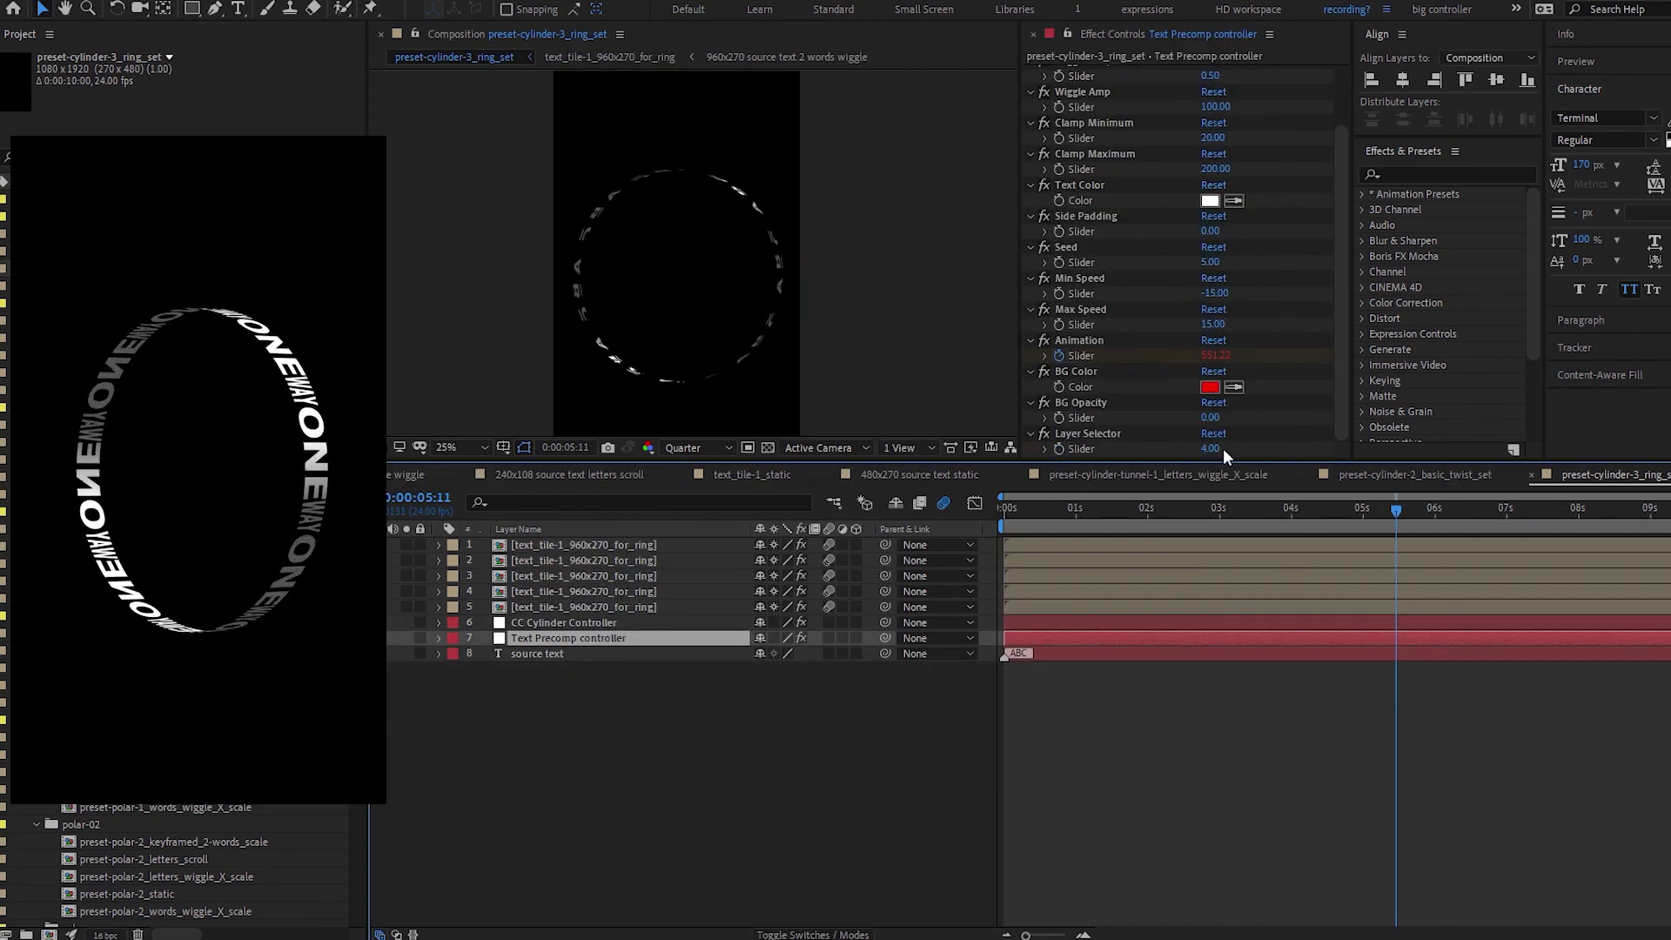
Set the Cylinder Selector slider on preset-cylinder-3_ring_set's CC Cylinder Controller to 3 and select the third text_tile-1_960x270_for_ring layer.
click(600, 623)
scroll(1236, 400, down, 2)
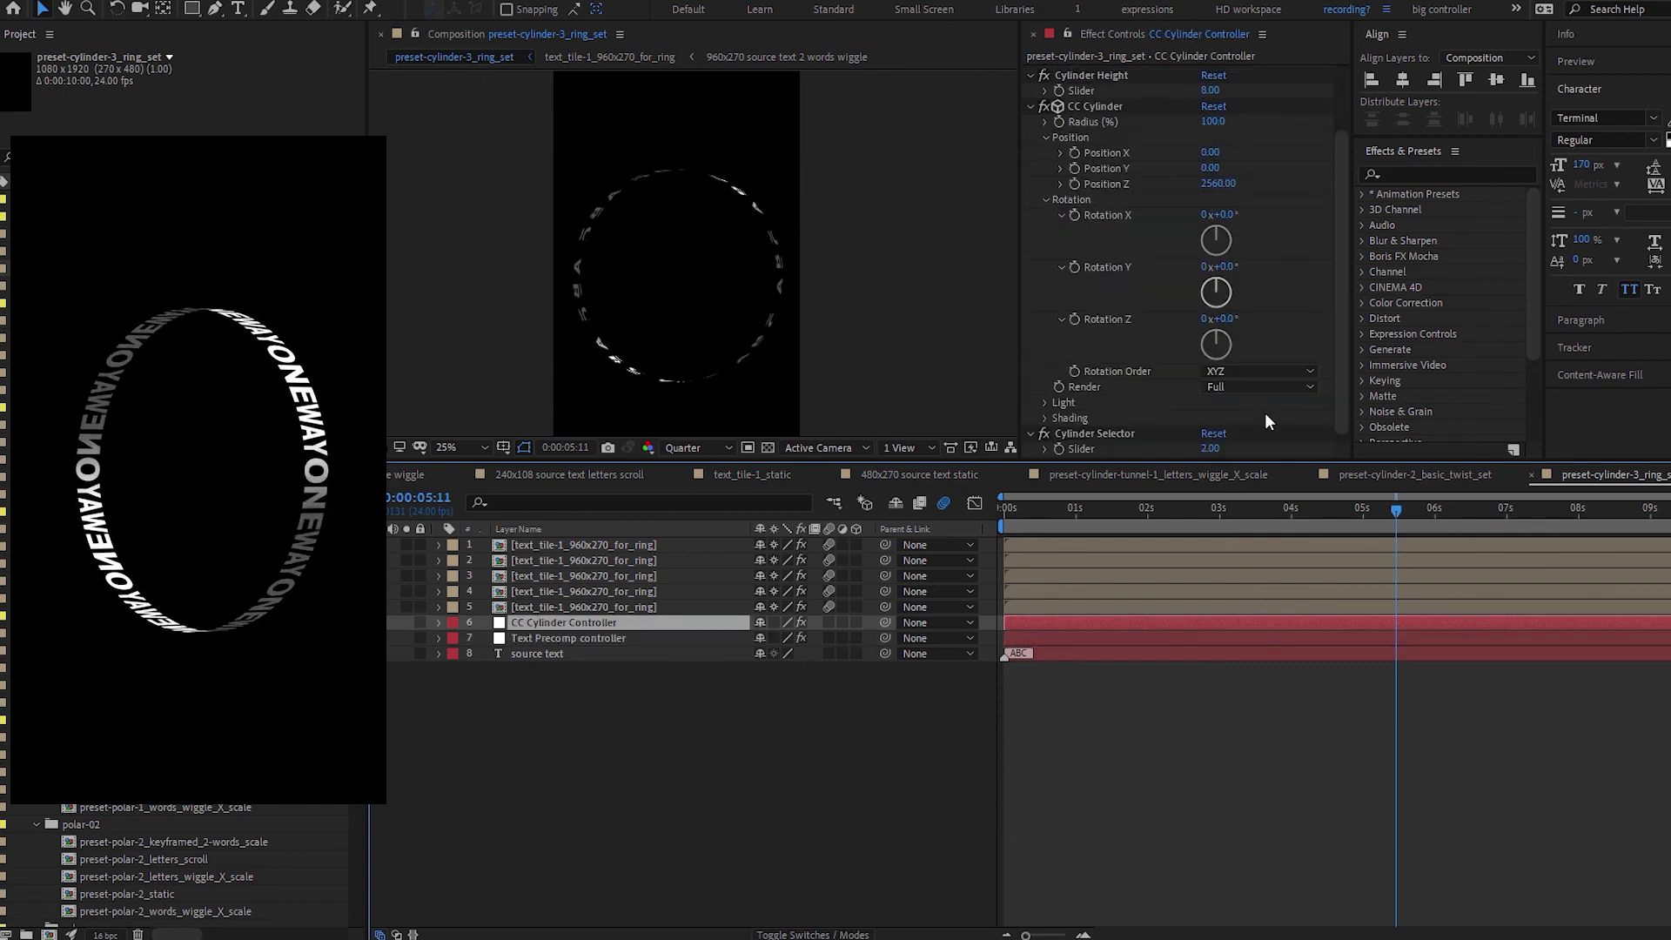
click(1207, 448)
text(3)
key(Return)
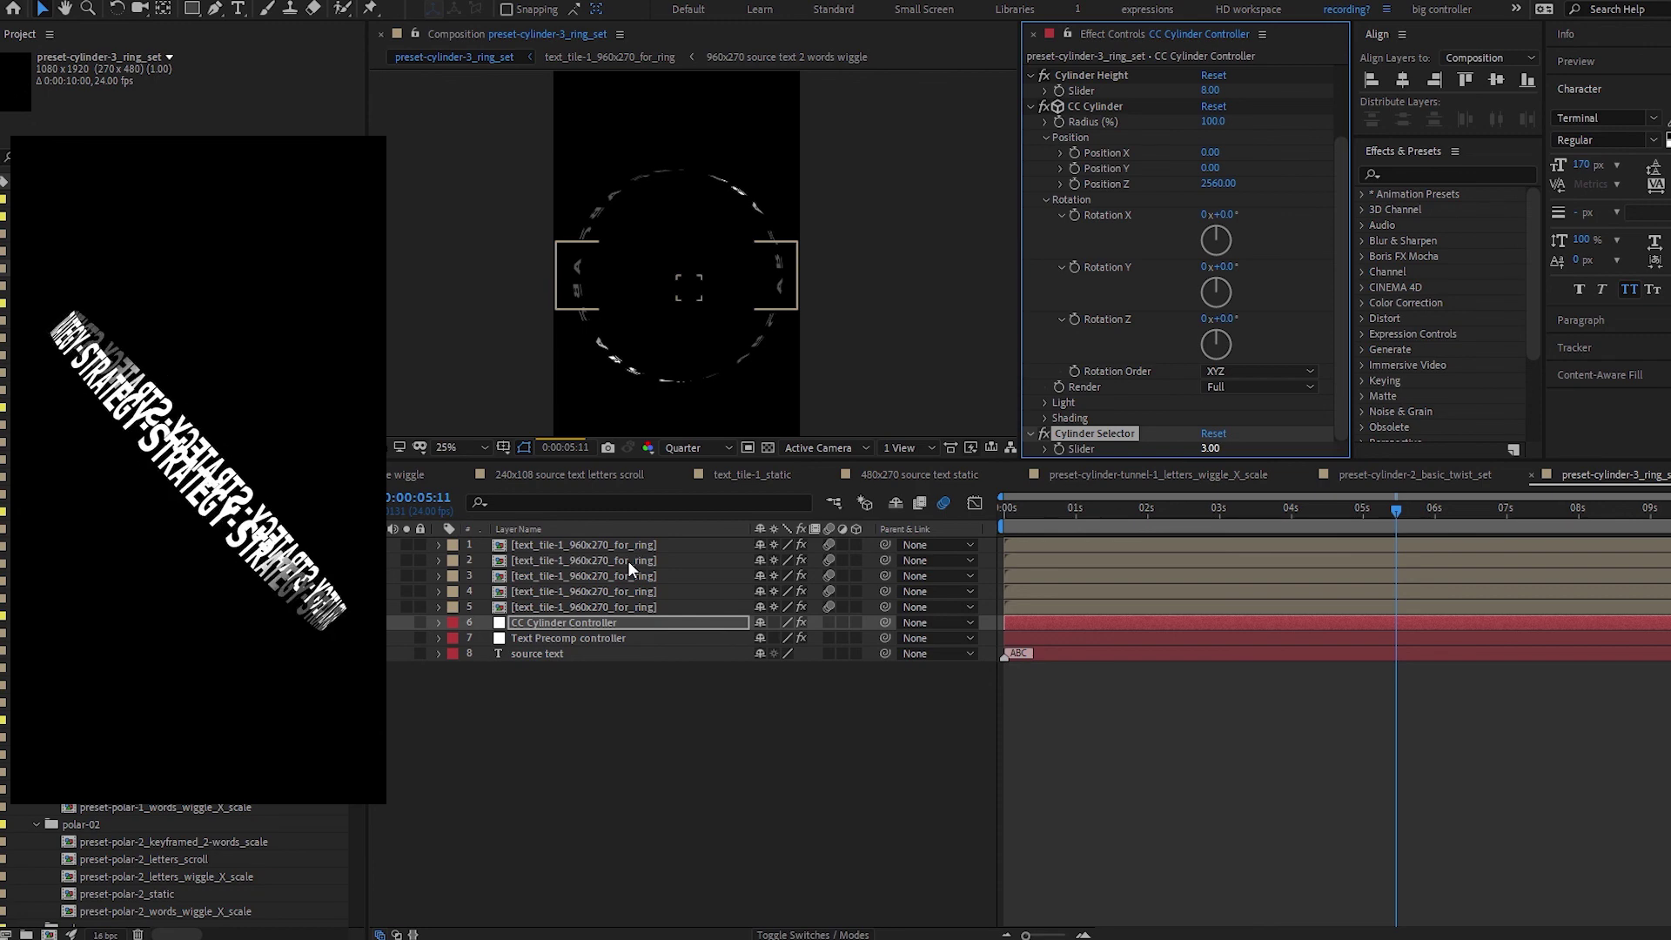
click(624, 577)
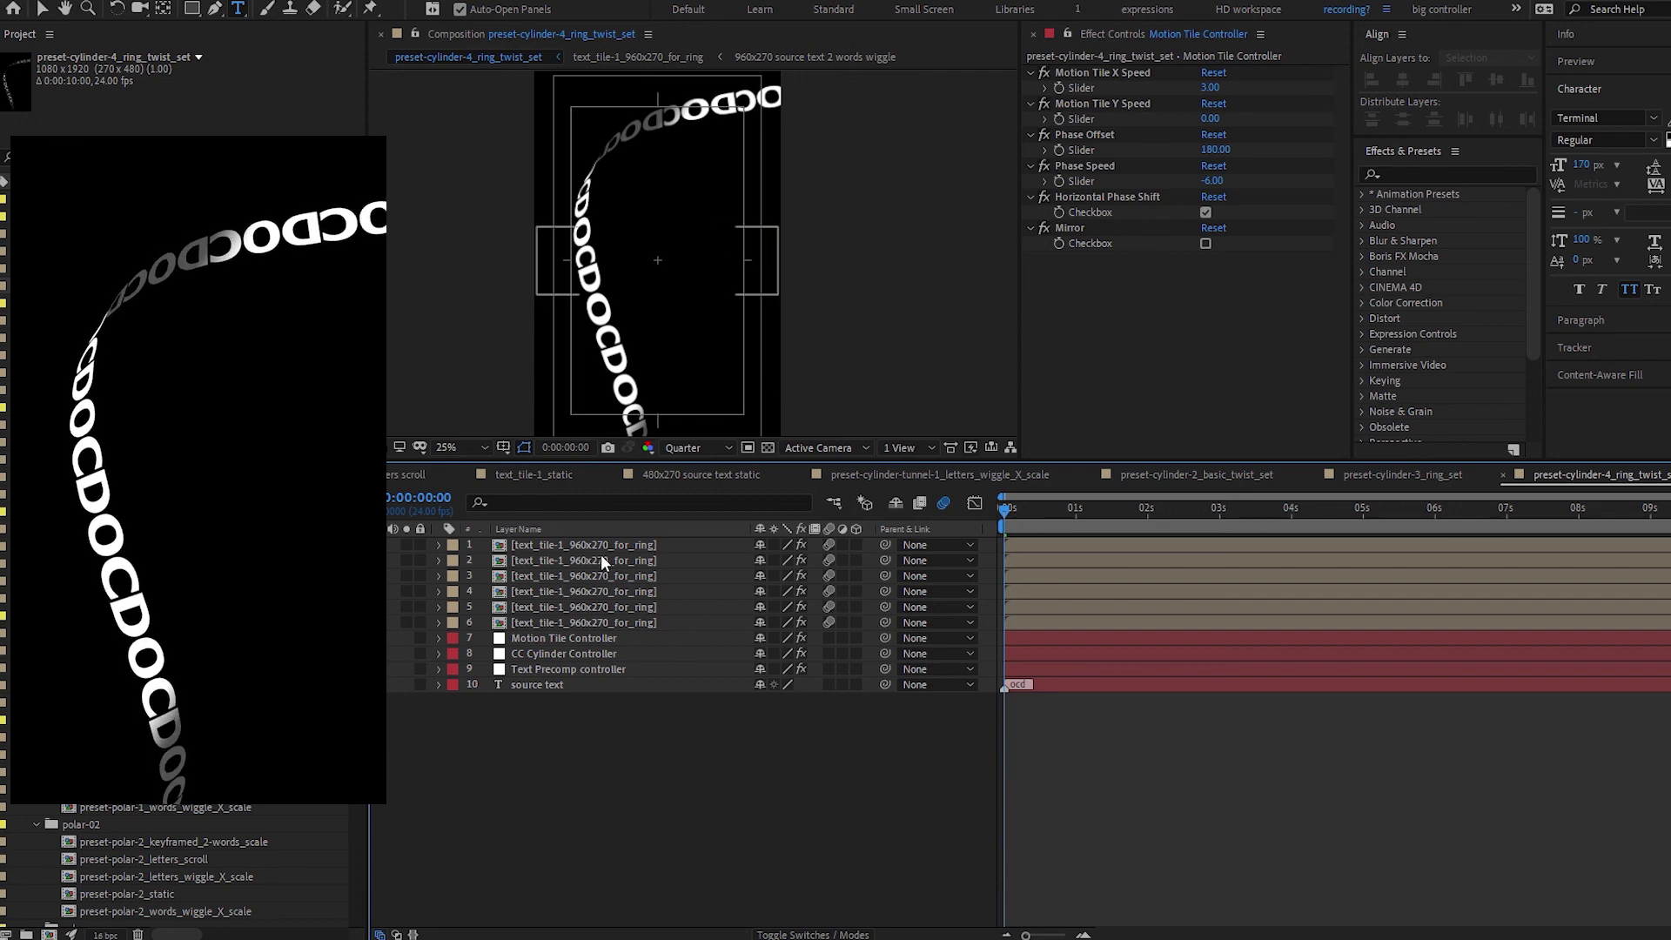
Examine the settings of the Motion Tile, CC Cylinder and Text Precomp controllers in preset-cylinder-4_ring_twist_set.
click(608, 640)
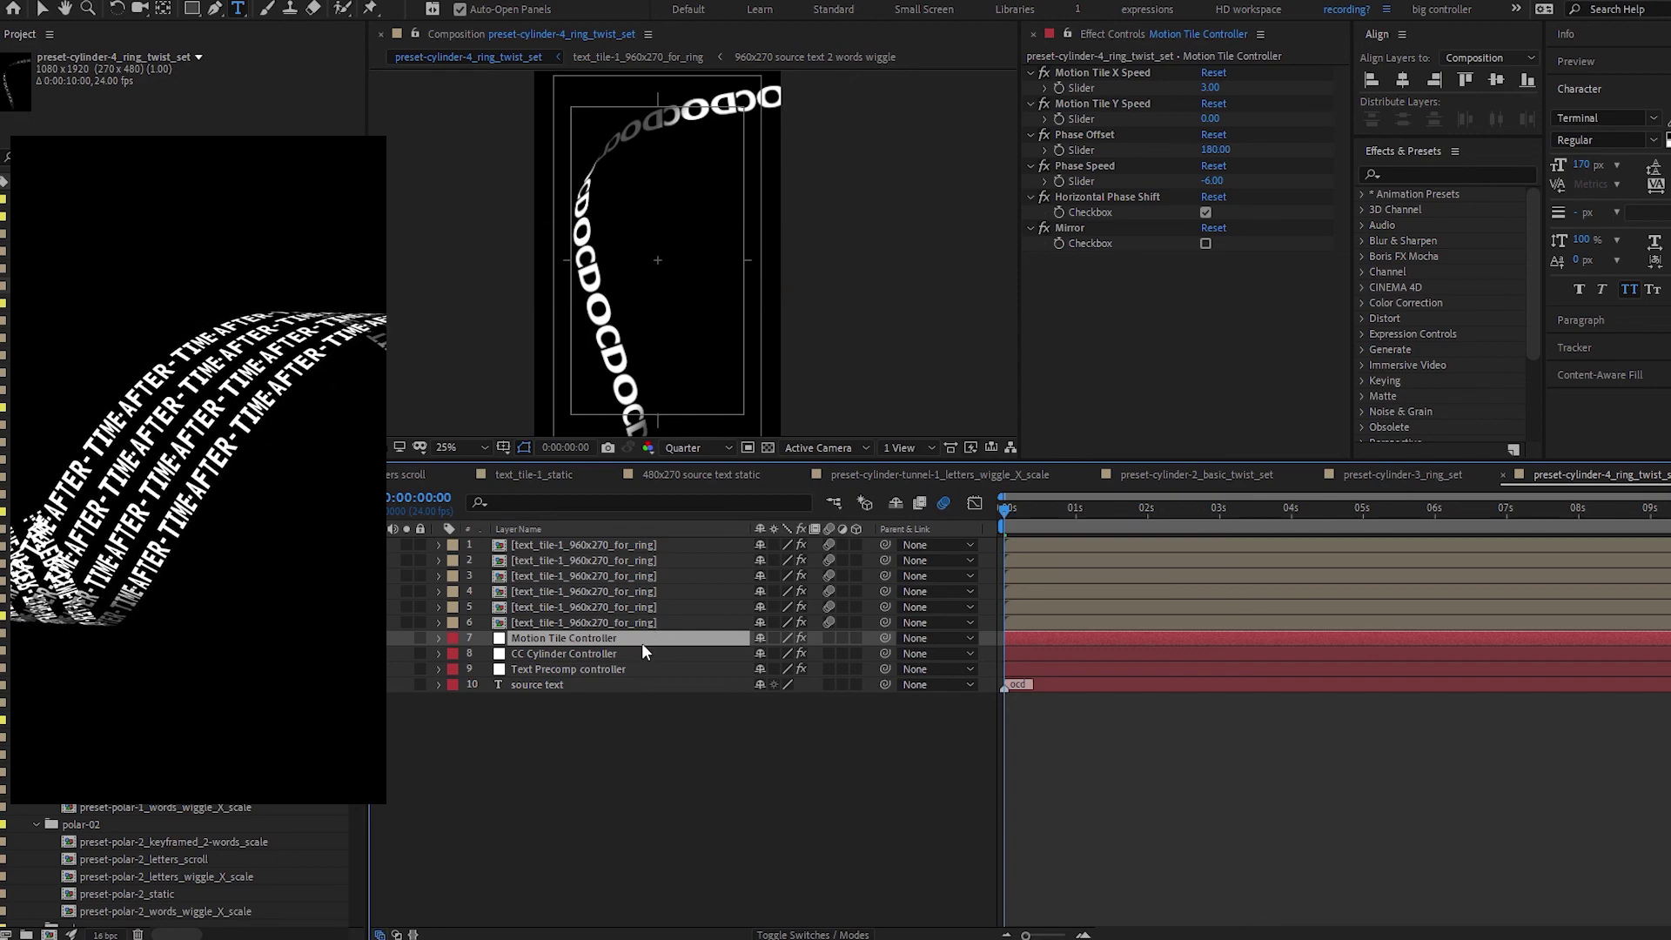
click(639, 654)
click(630, 668)
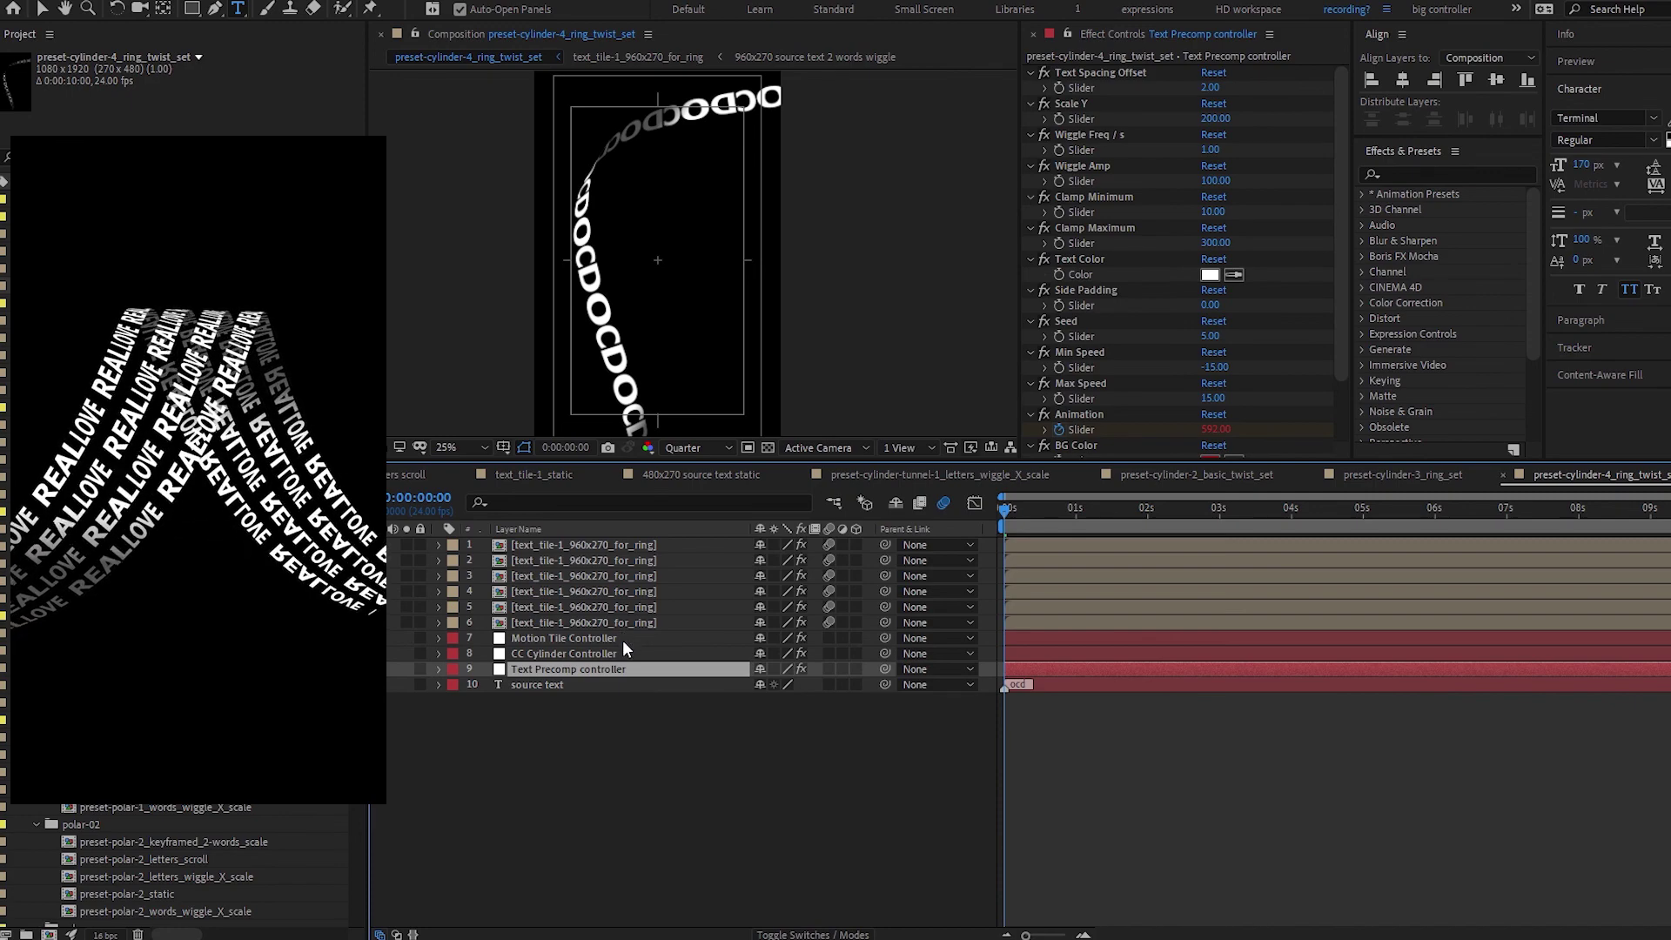
click(623, 639)
click(623, 652)
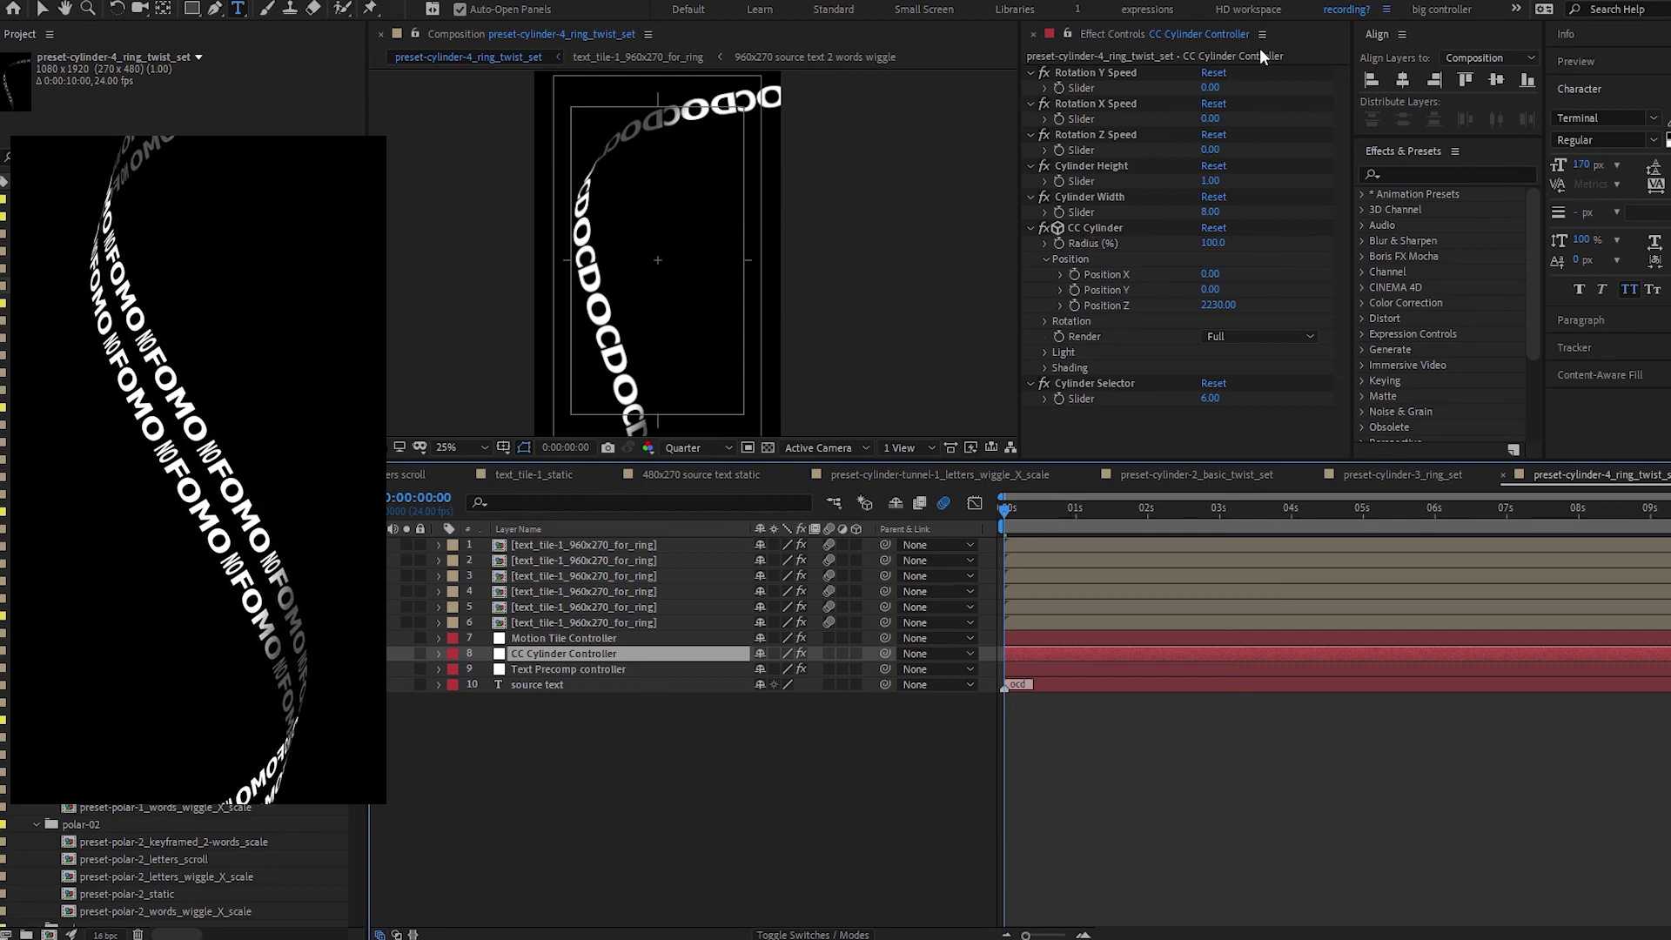
click(588, 636)
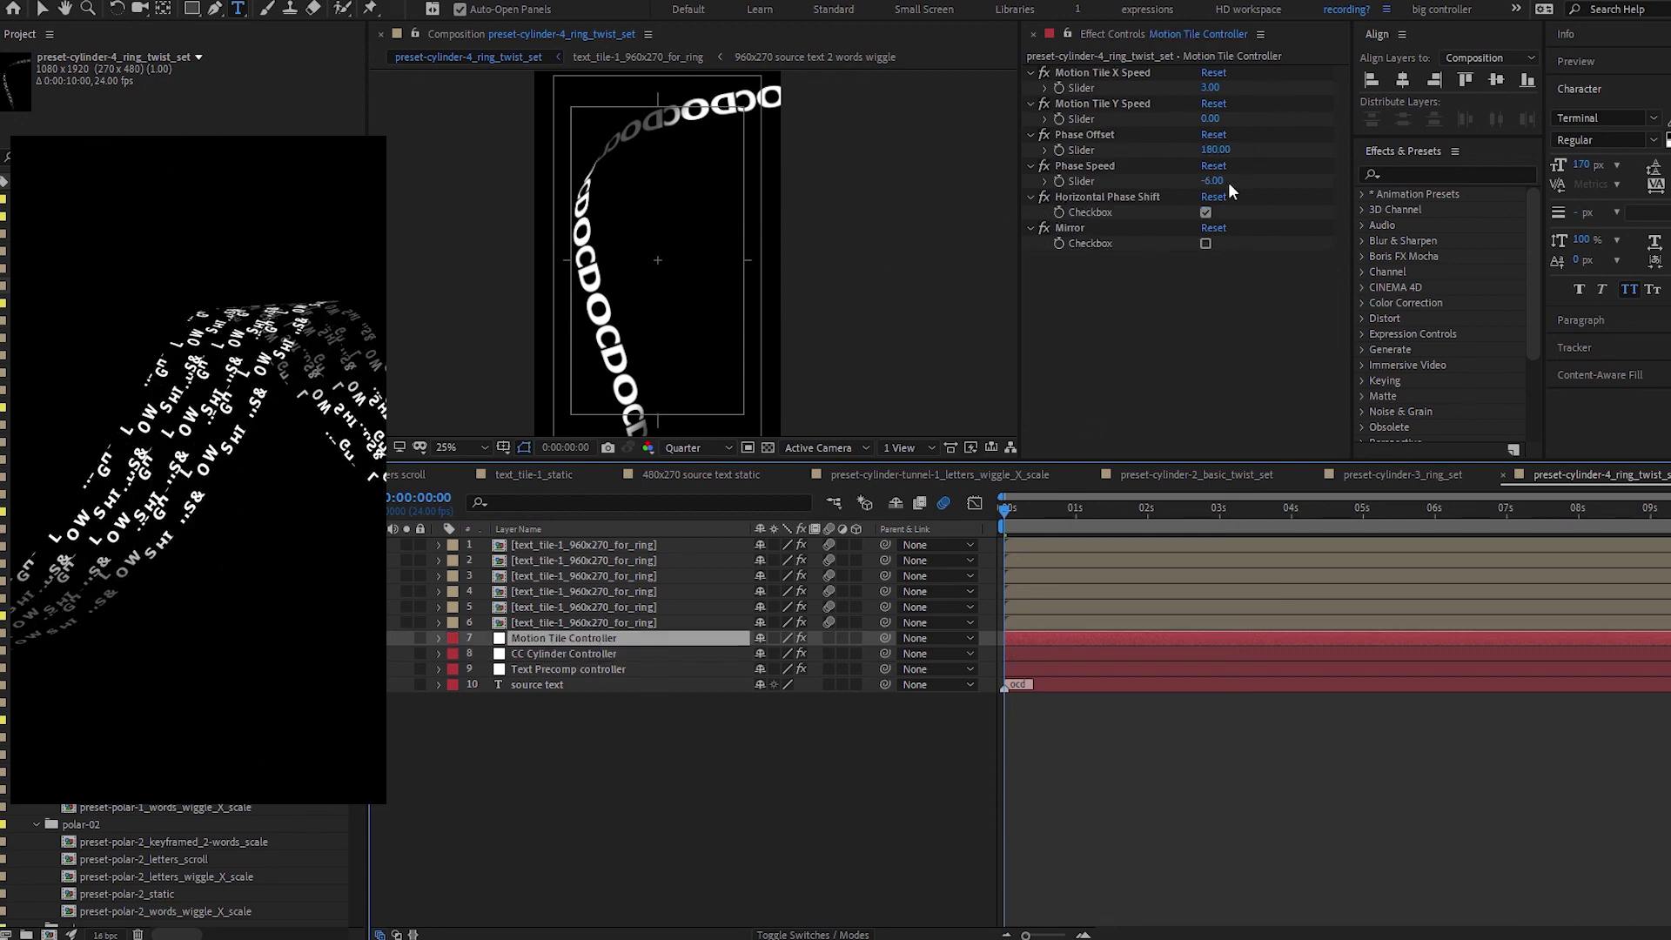
Bring up preset-cylinder-tile-1_keyframed_2-words_scale and activate the Selection tool.
key(ctrl+Down)
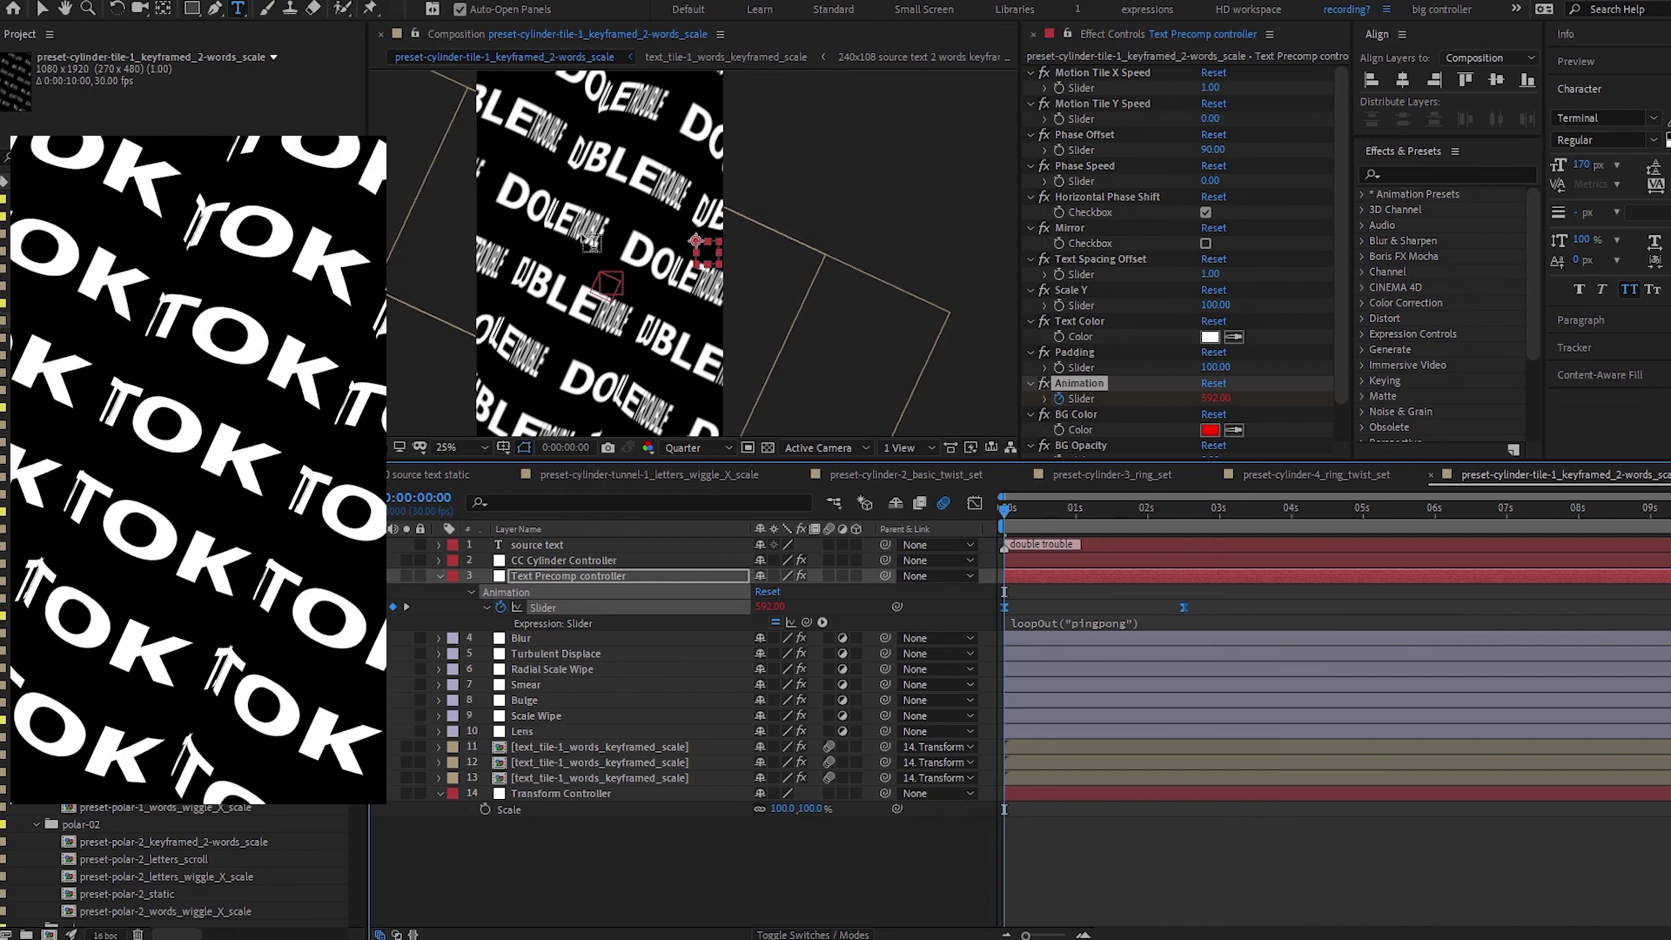
key(v)
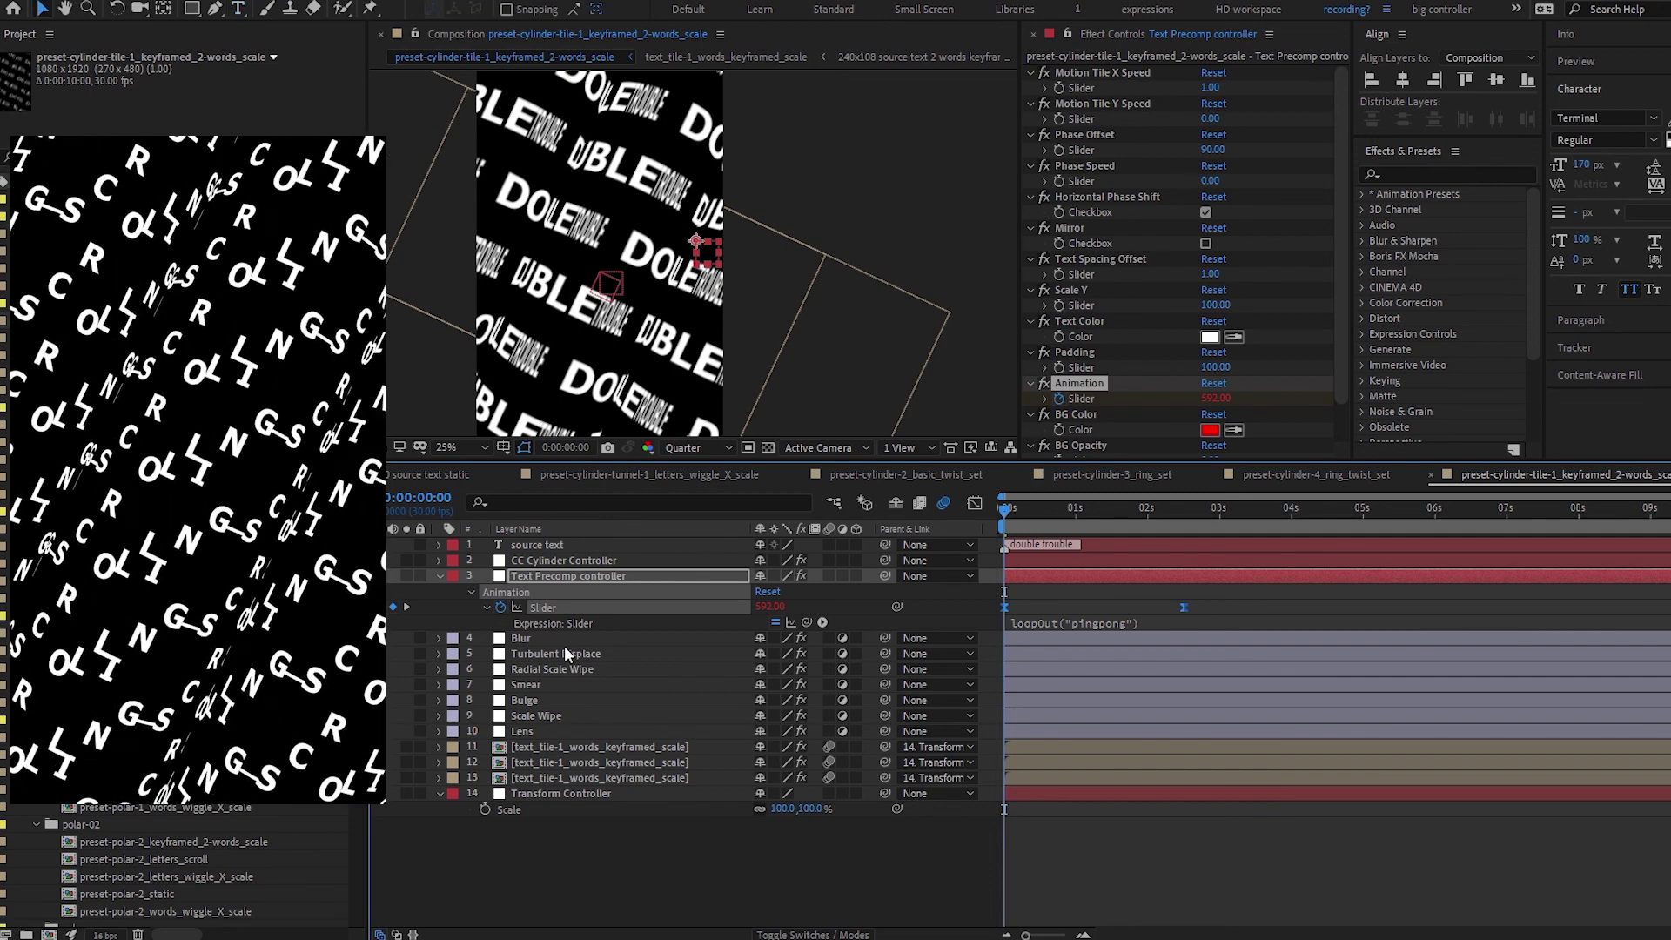
Try rotating the Transform Controller layer to -29° and undo the rotation.
click(535, 790)
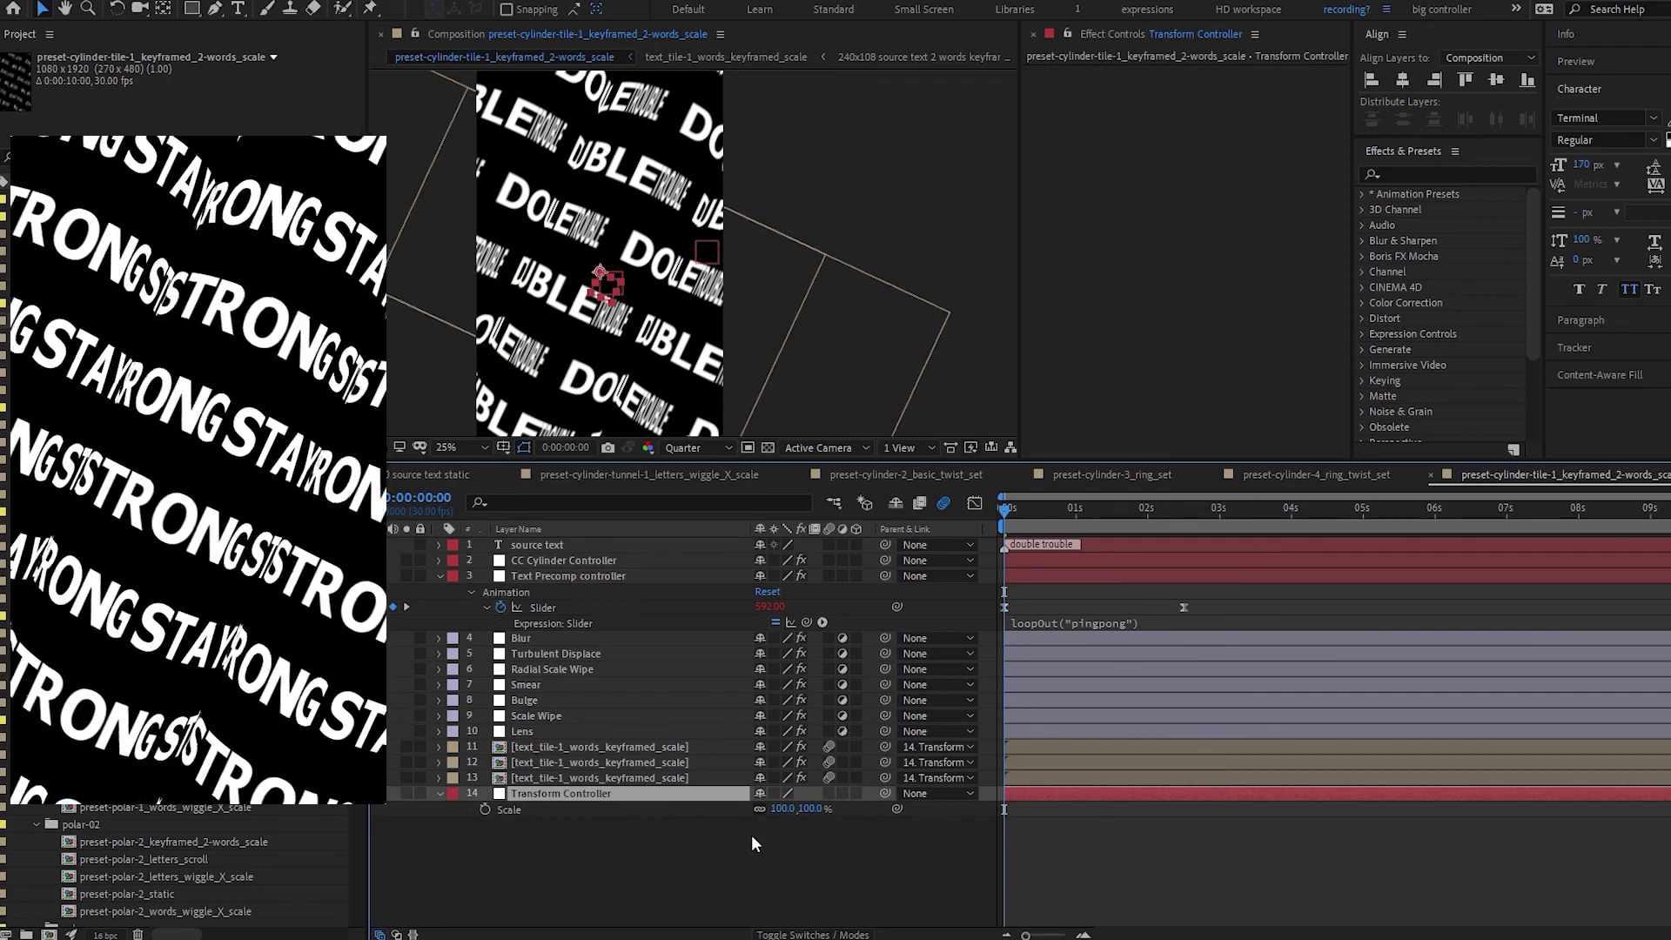
key(r)
drag(773, 808, 737, 821)
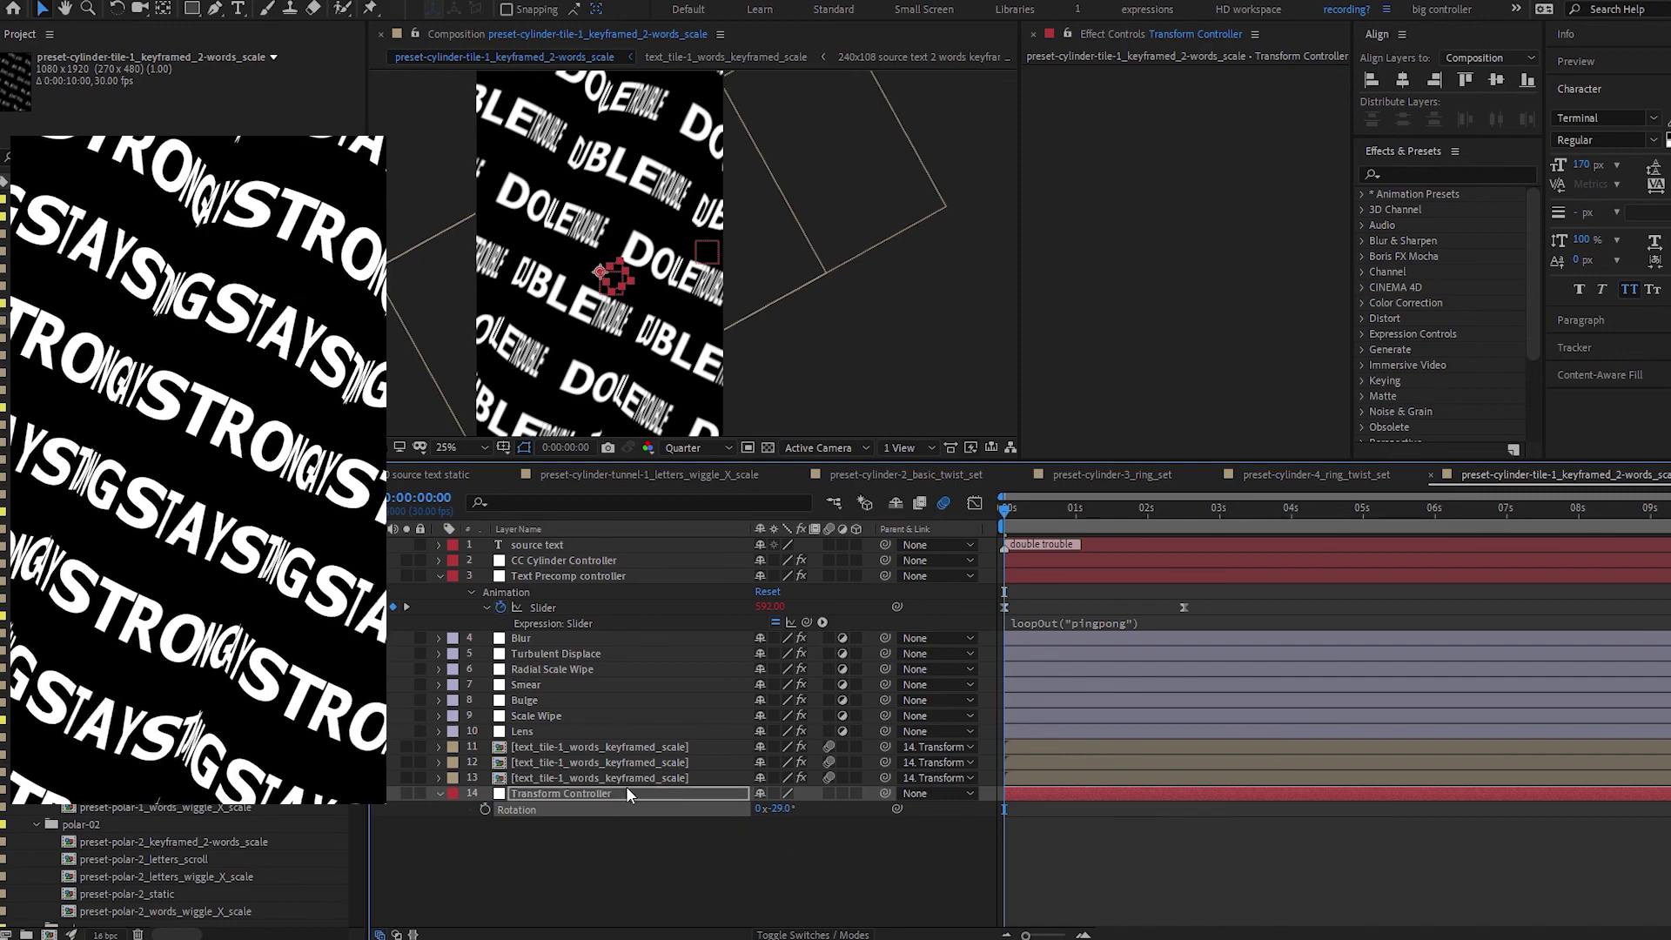
key(ctrl+z)
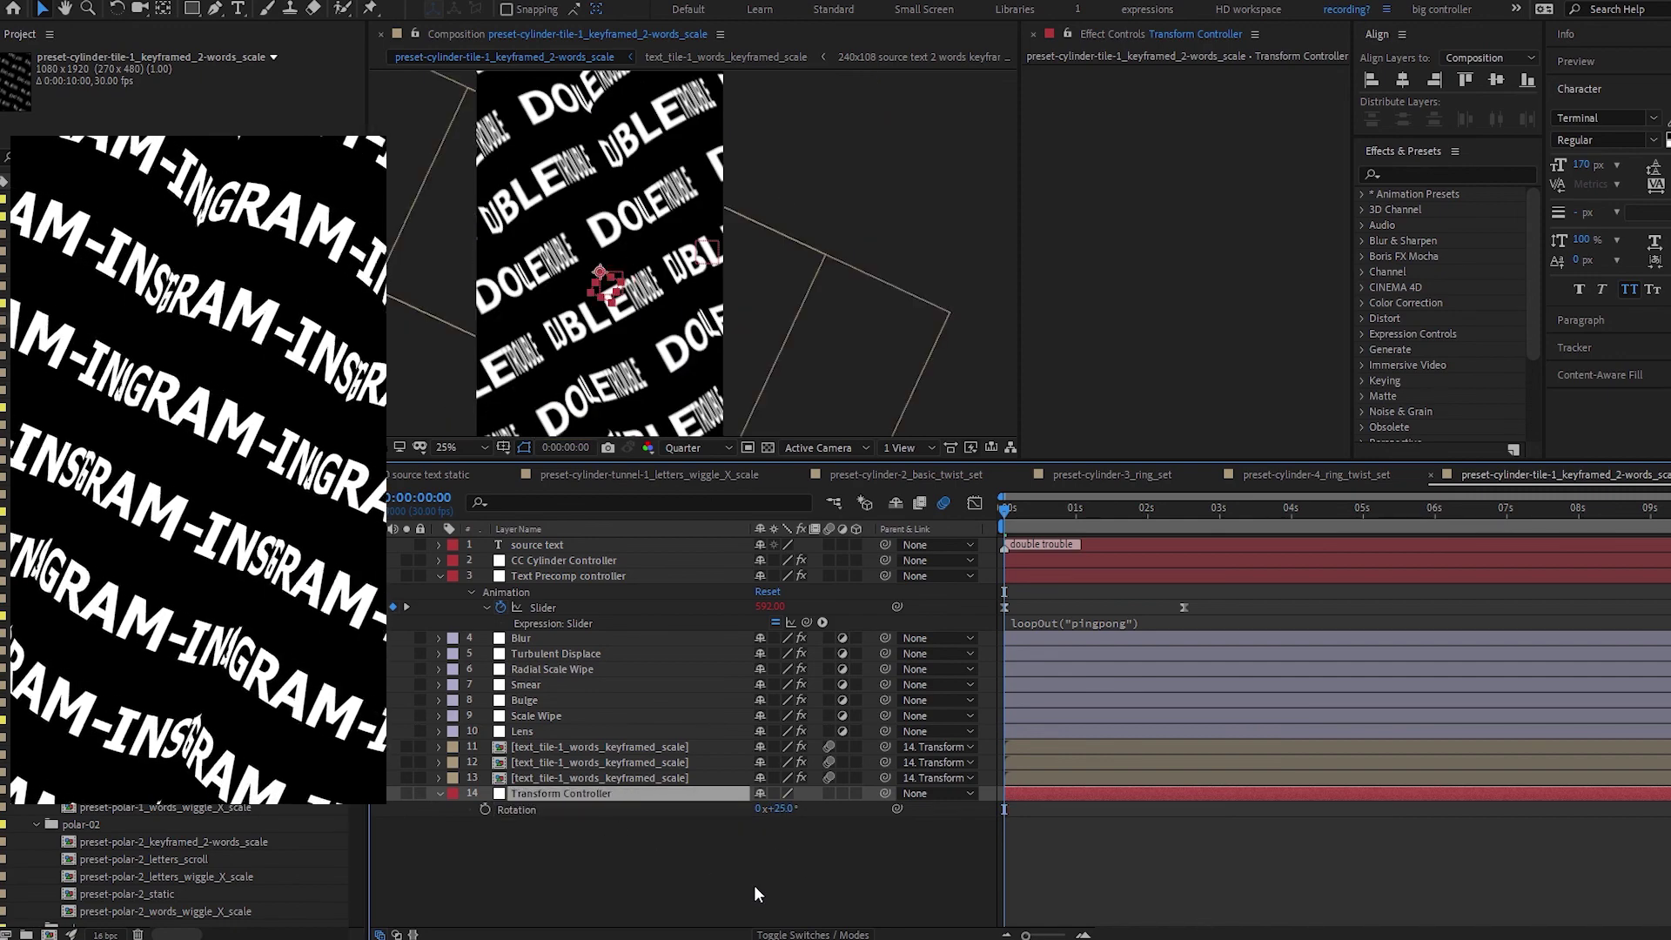
View the effect settings of the Blur and Lens layers in preset-cylinder-tile-1_keyframed_2-words_scale.
click(587, 636)
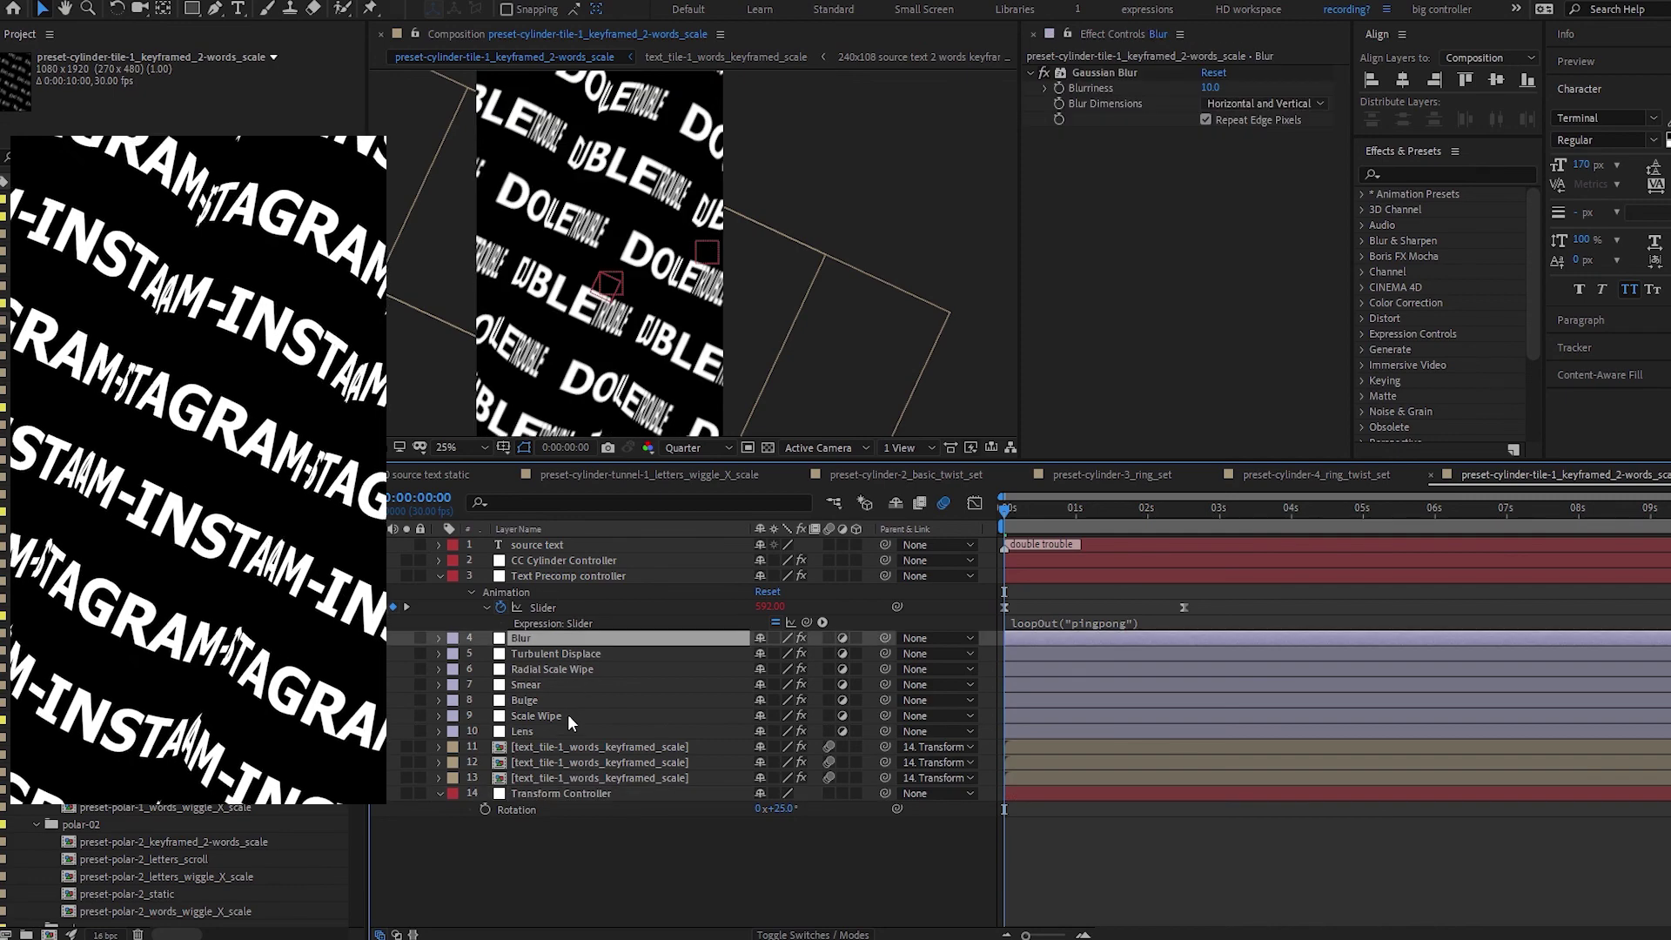
click(562, 731)
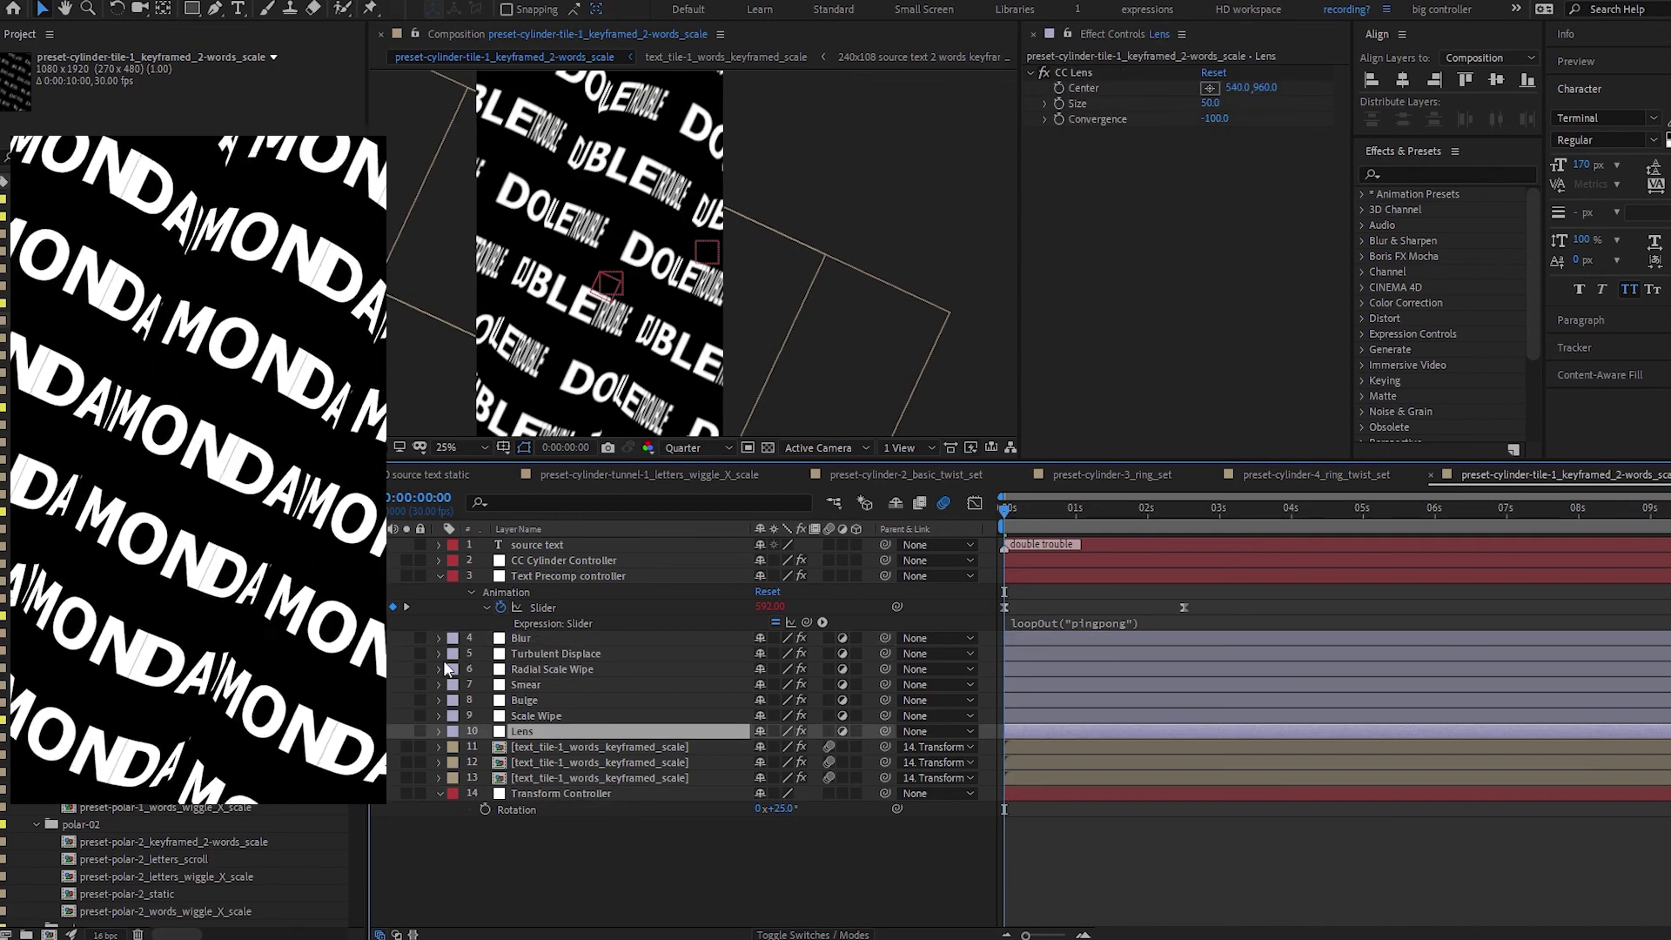
Open preset-cylinder-tunnel-1_static and look at its narrow straight and wide side angle cameras and its text_tile-1_static layer.
click(174, 429)
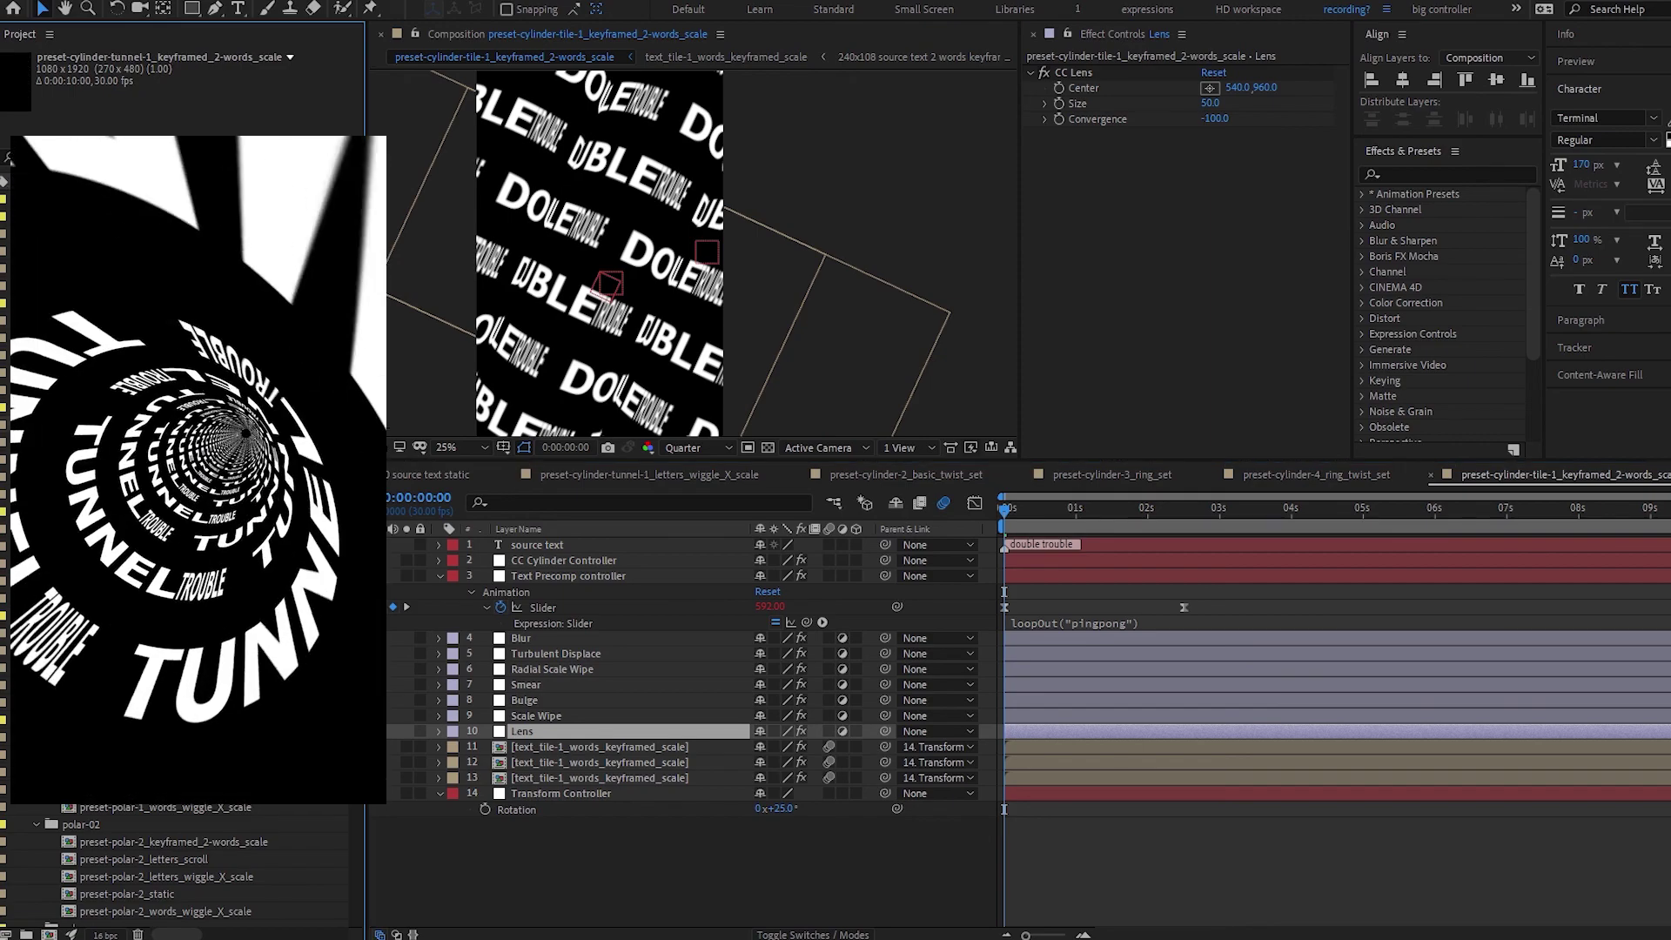
double_click(174, 481)
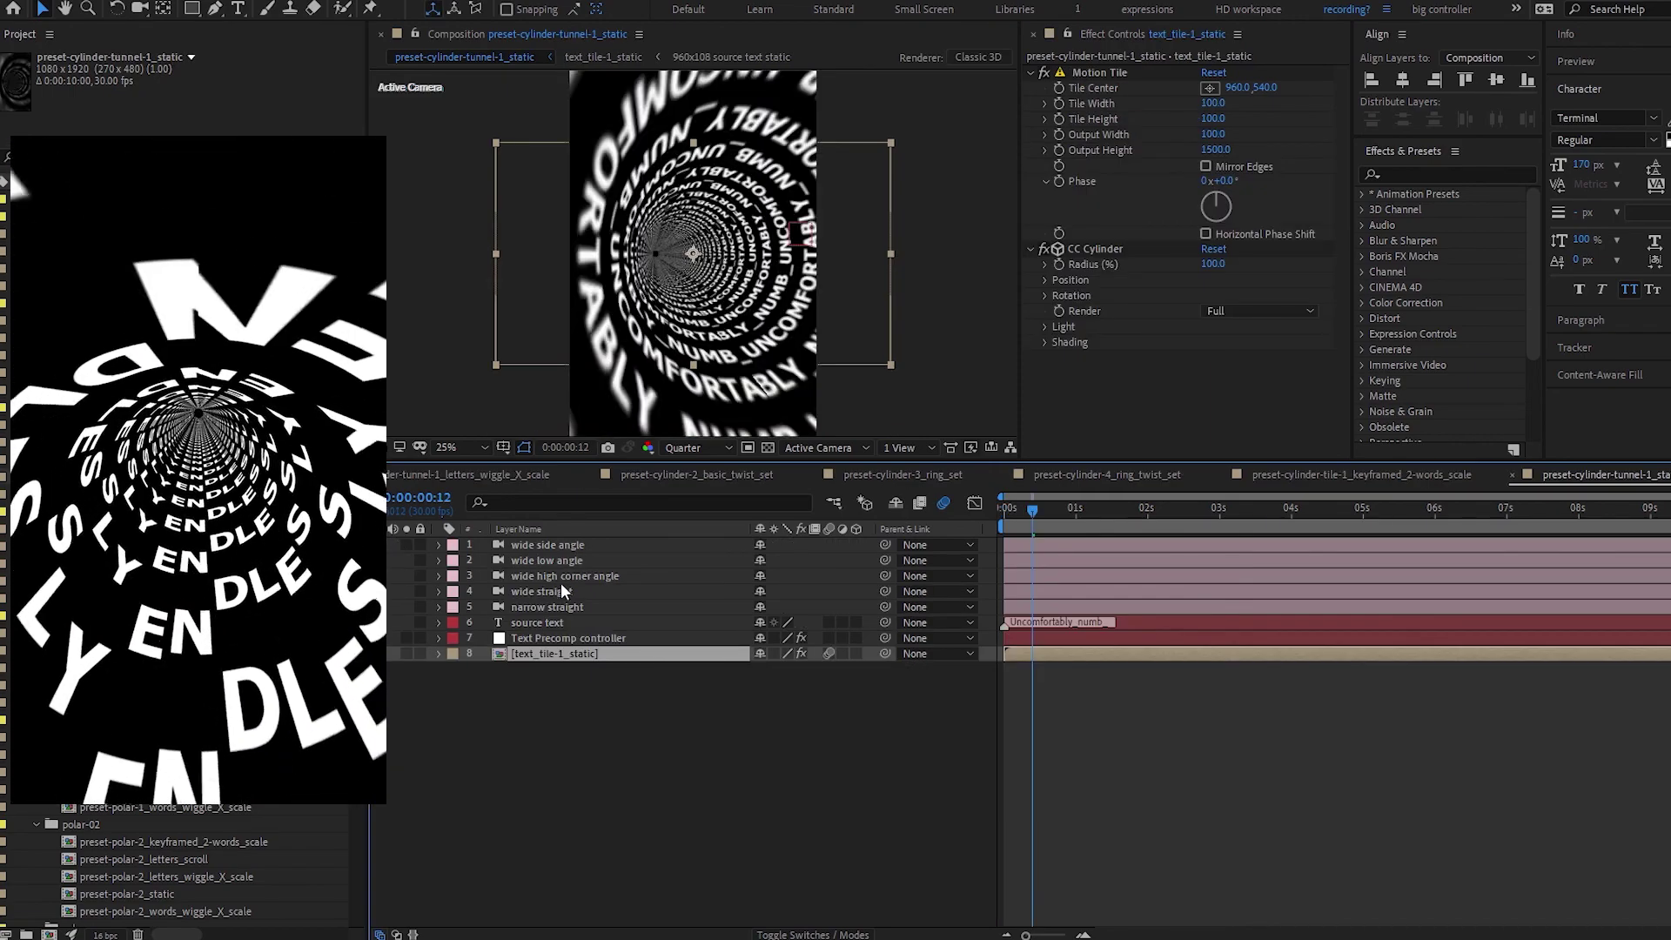
click(556, 607)
click(557, 545)
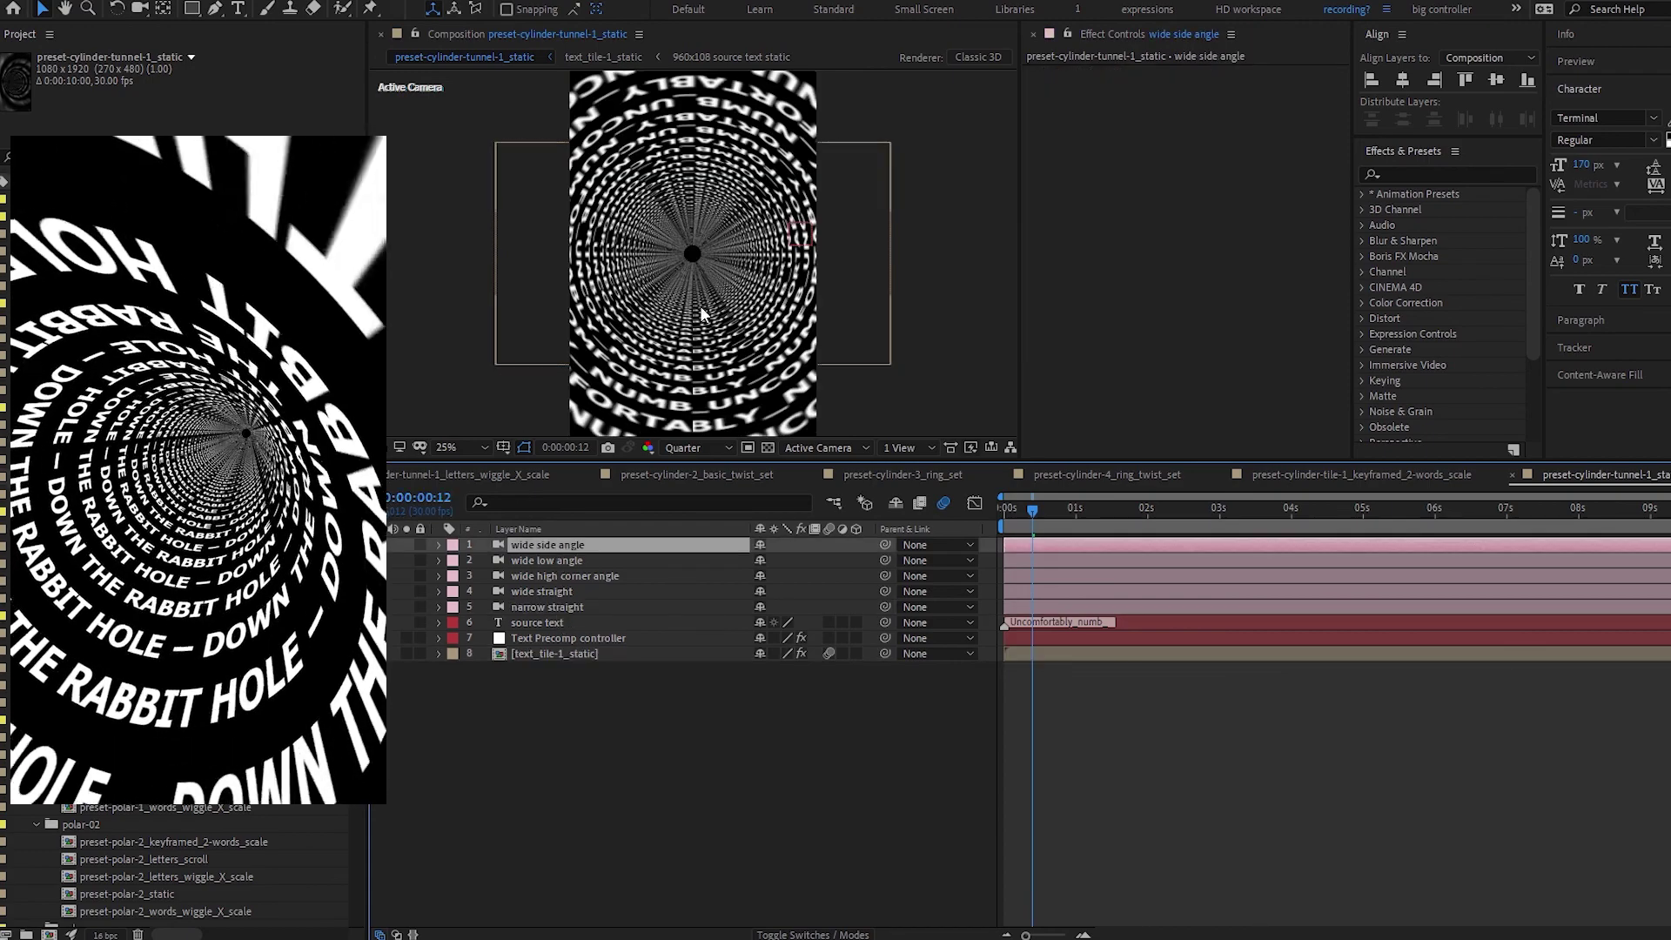
click(610, 653)
View the Text Precomp controller settings in preset-polar-1_static and bring up preset-polar-2_static.
double_click(174, 574)
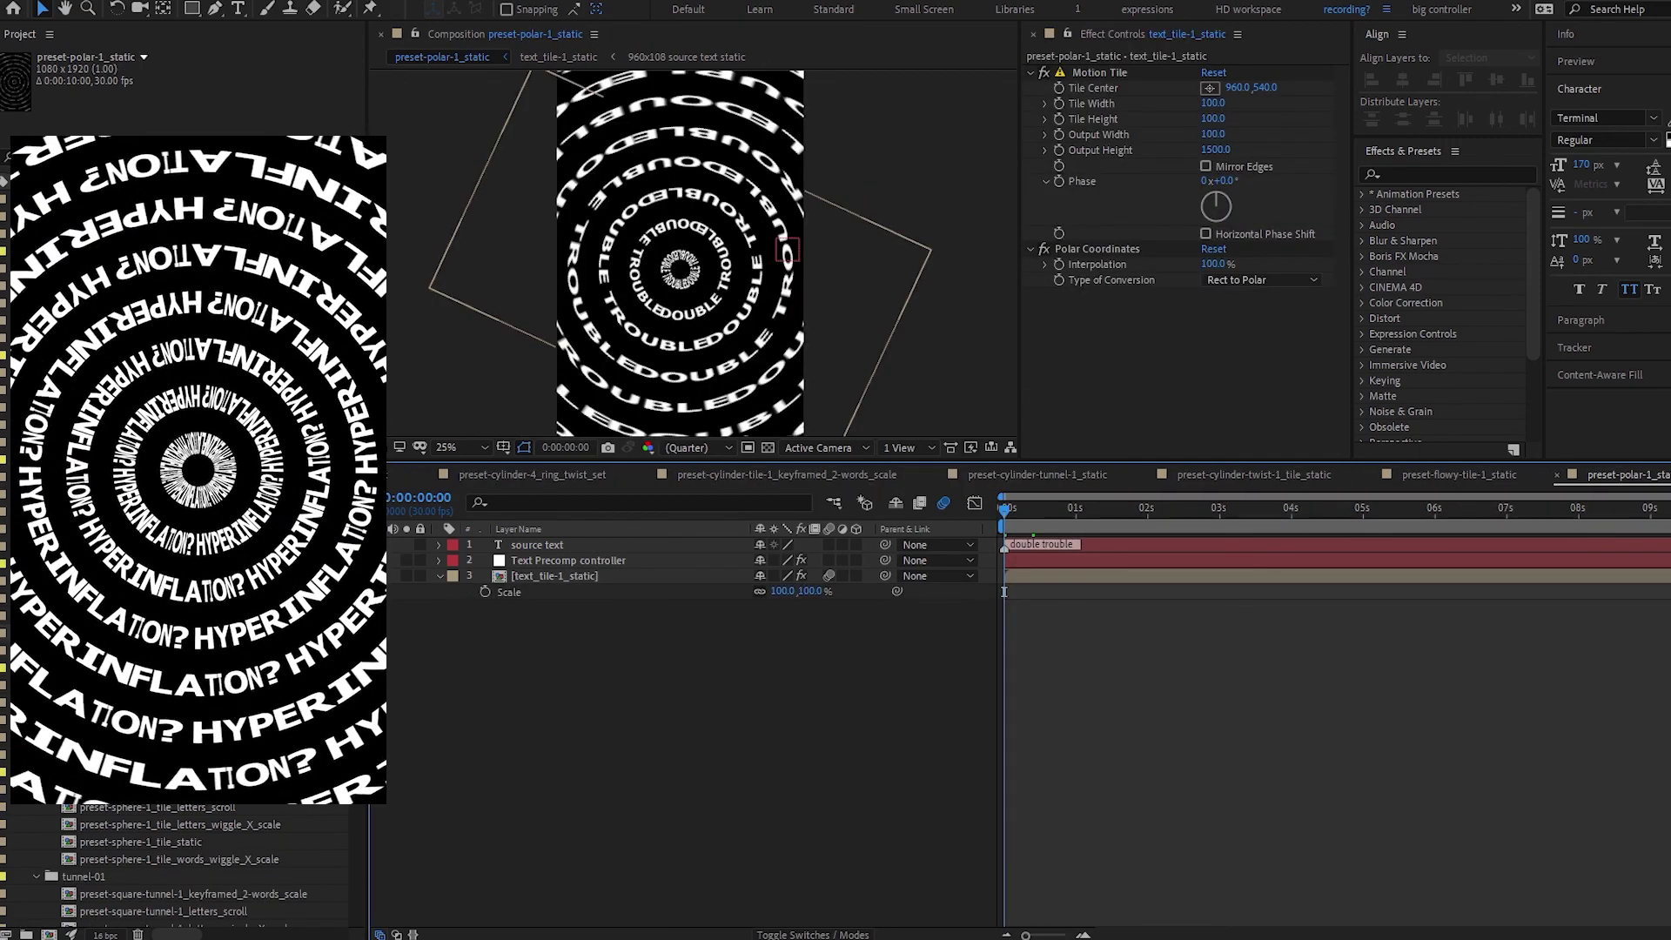
click(619, 559)
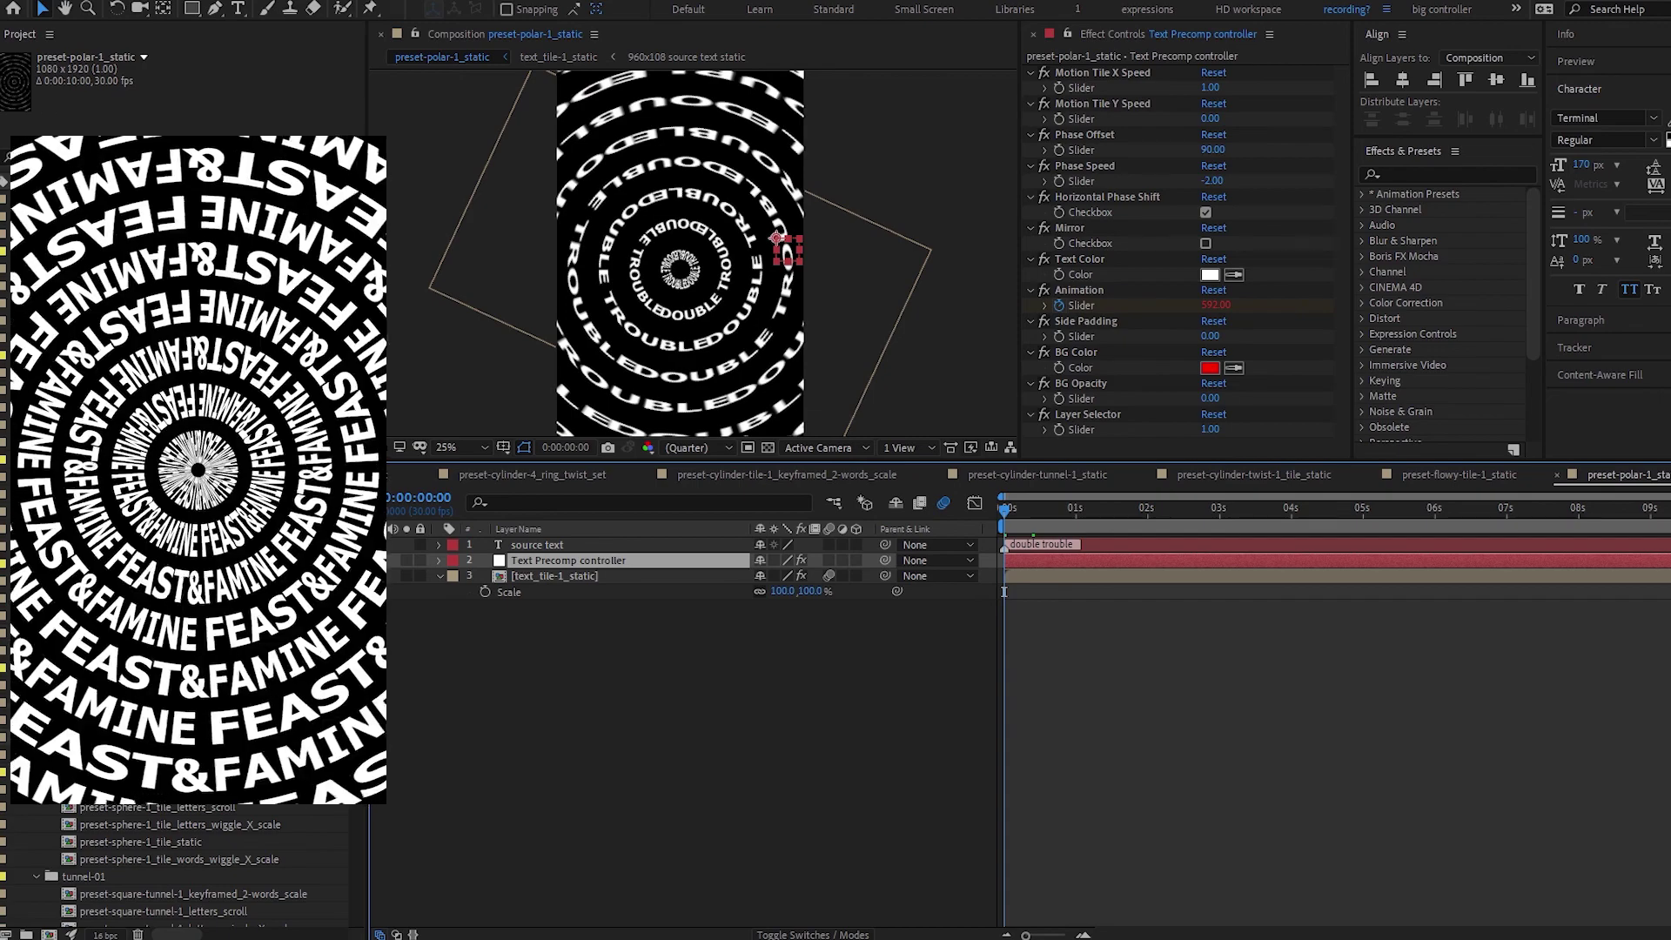
double_click(186, 730)
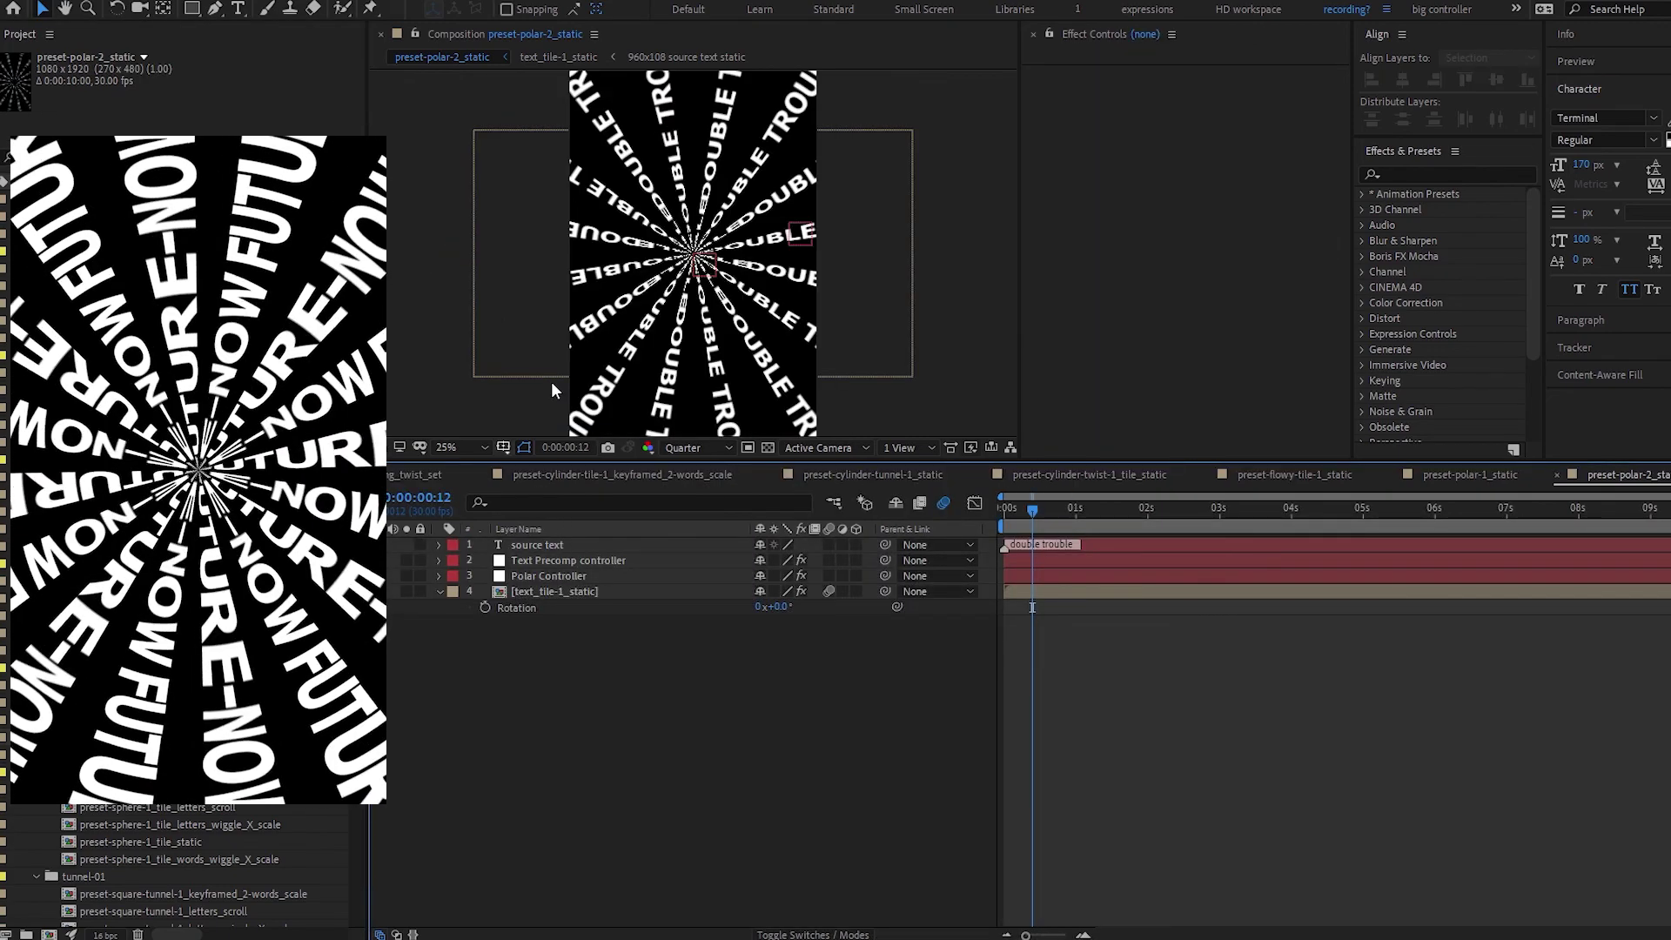
scroll(207, 688, down, 3)
click(206, 687)
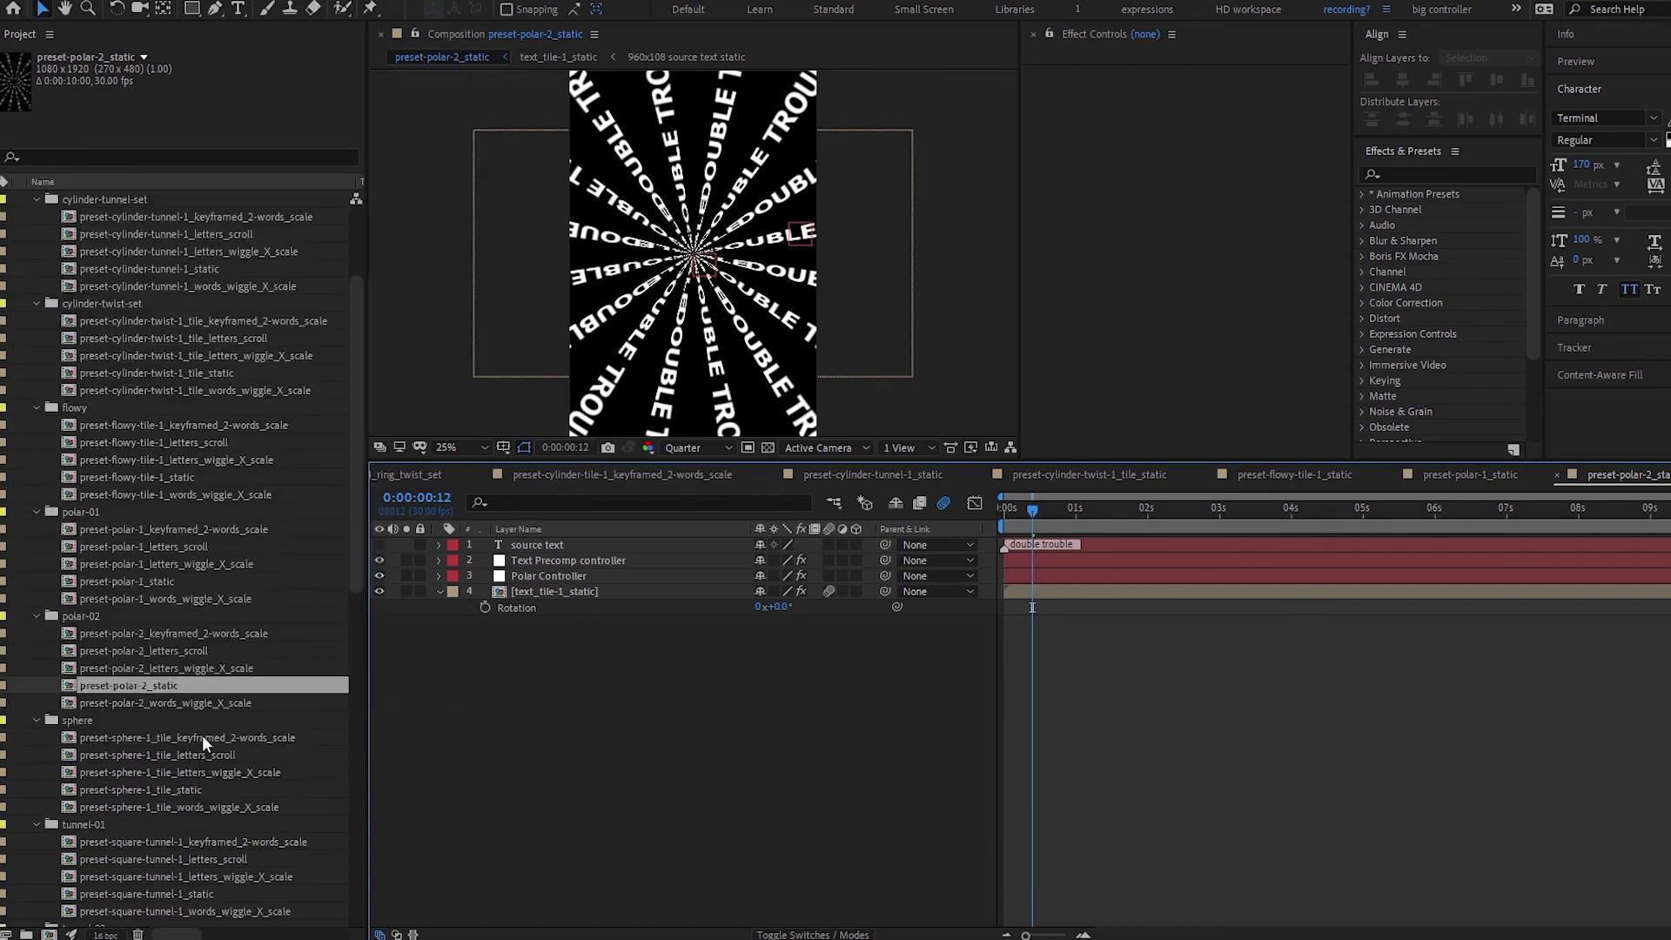
Open preset-sphere-1_tile_static and view the settings of its bottom text_tile-1_static layer, CC Sphere Controller and Text Precomp controller.
double_click(206, 688)
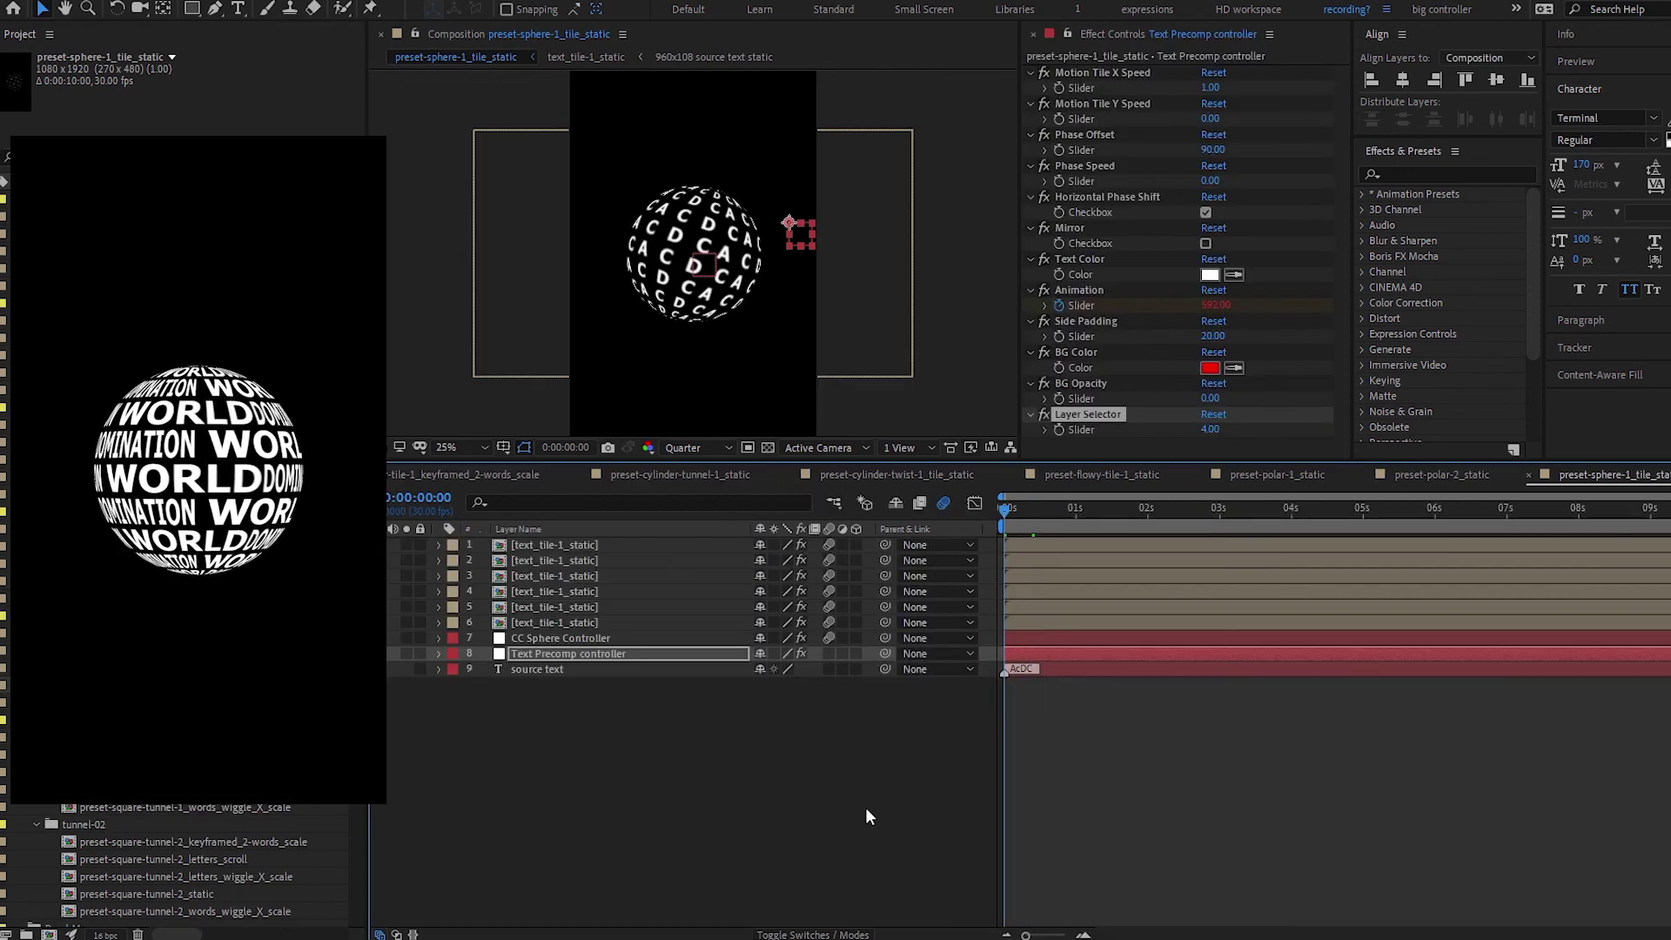
click(606, 623)
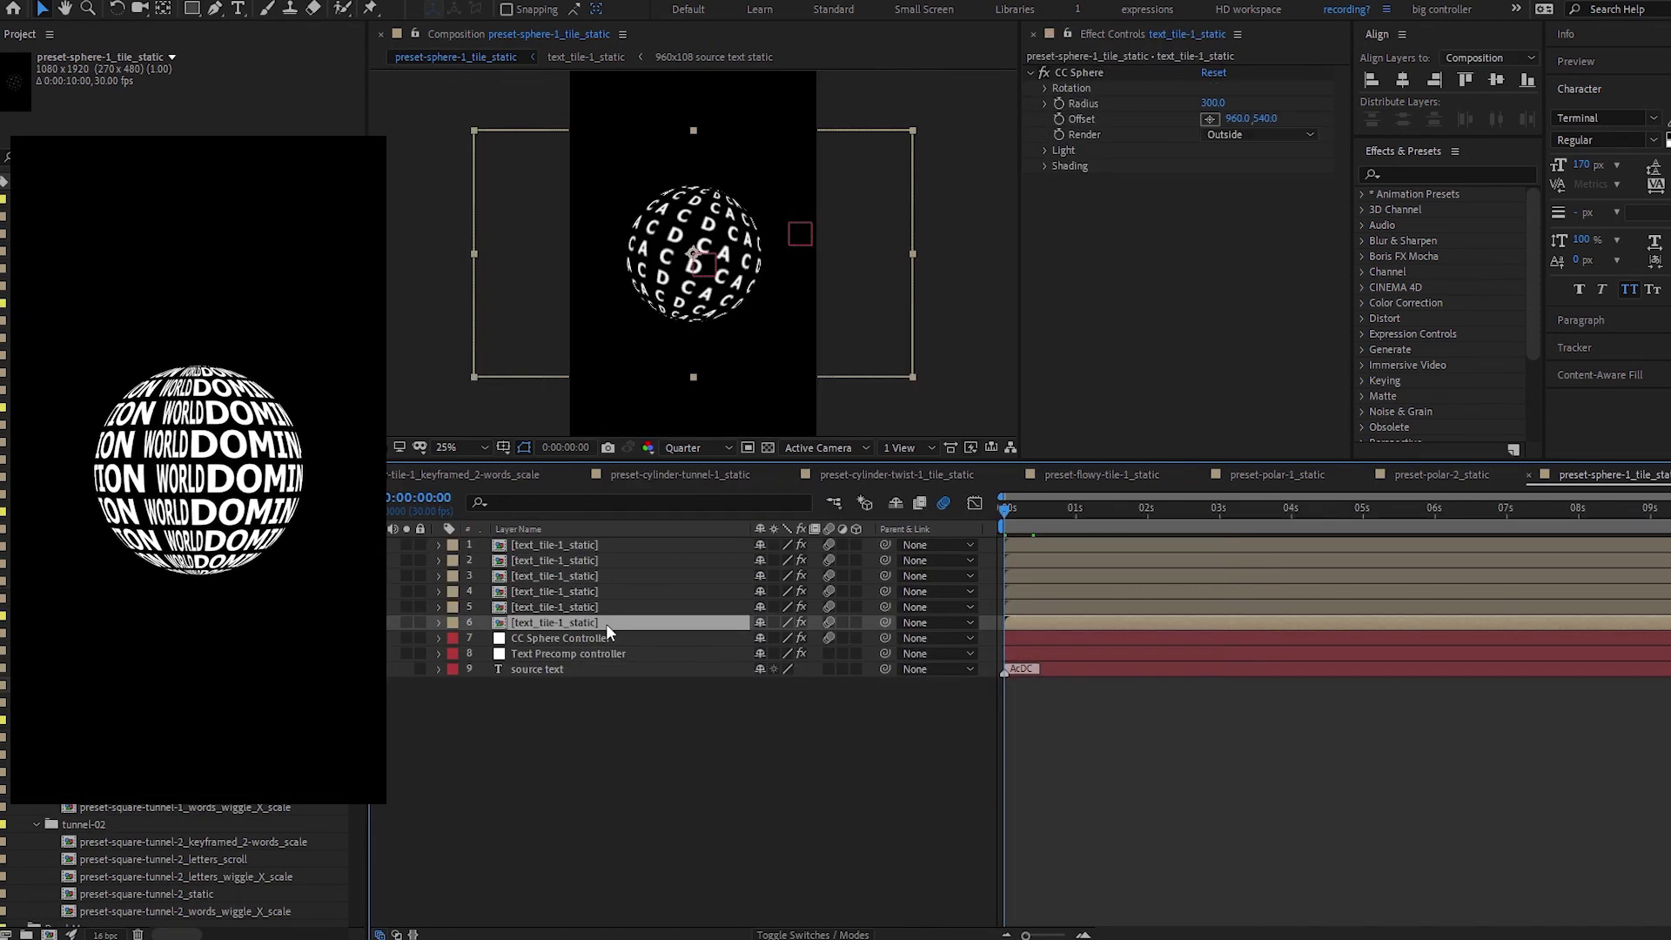
click(574, 638)
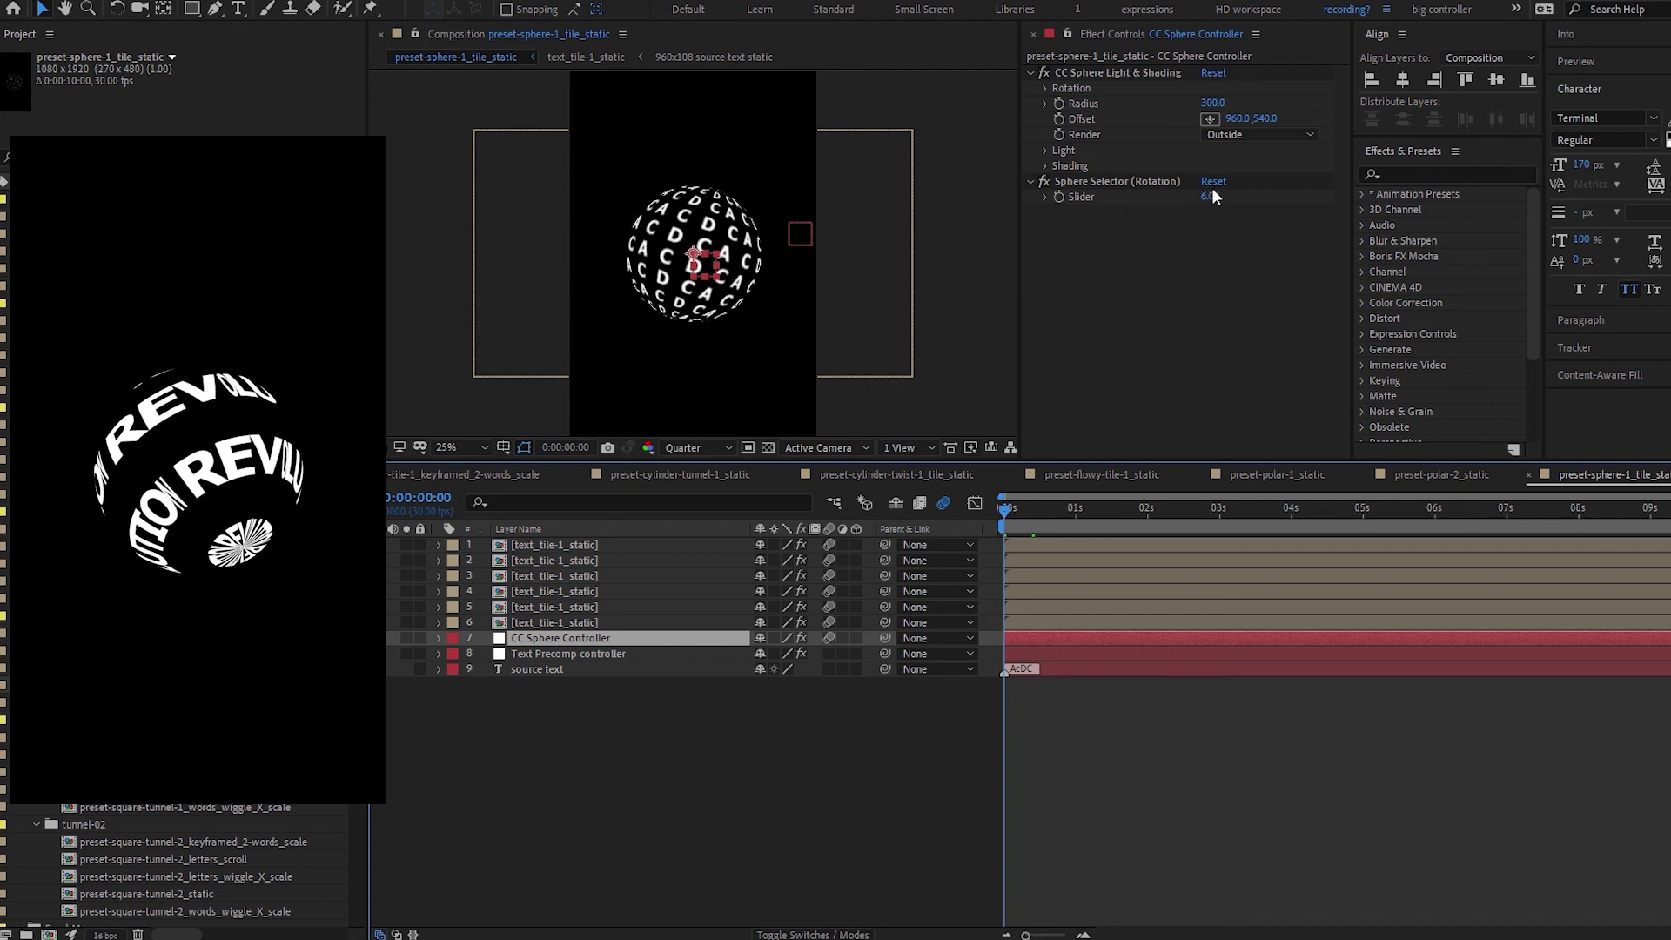
click(1137, 69)
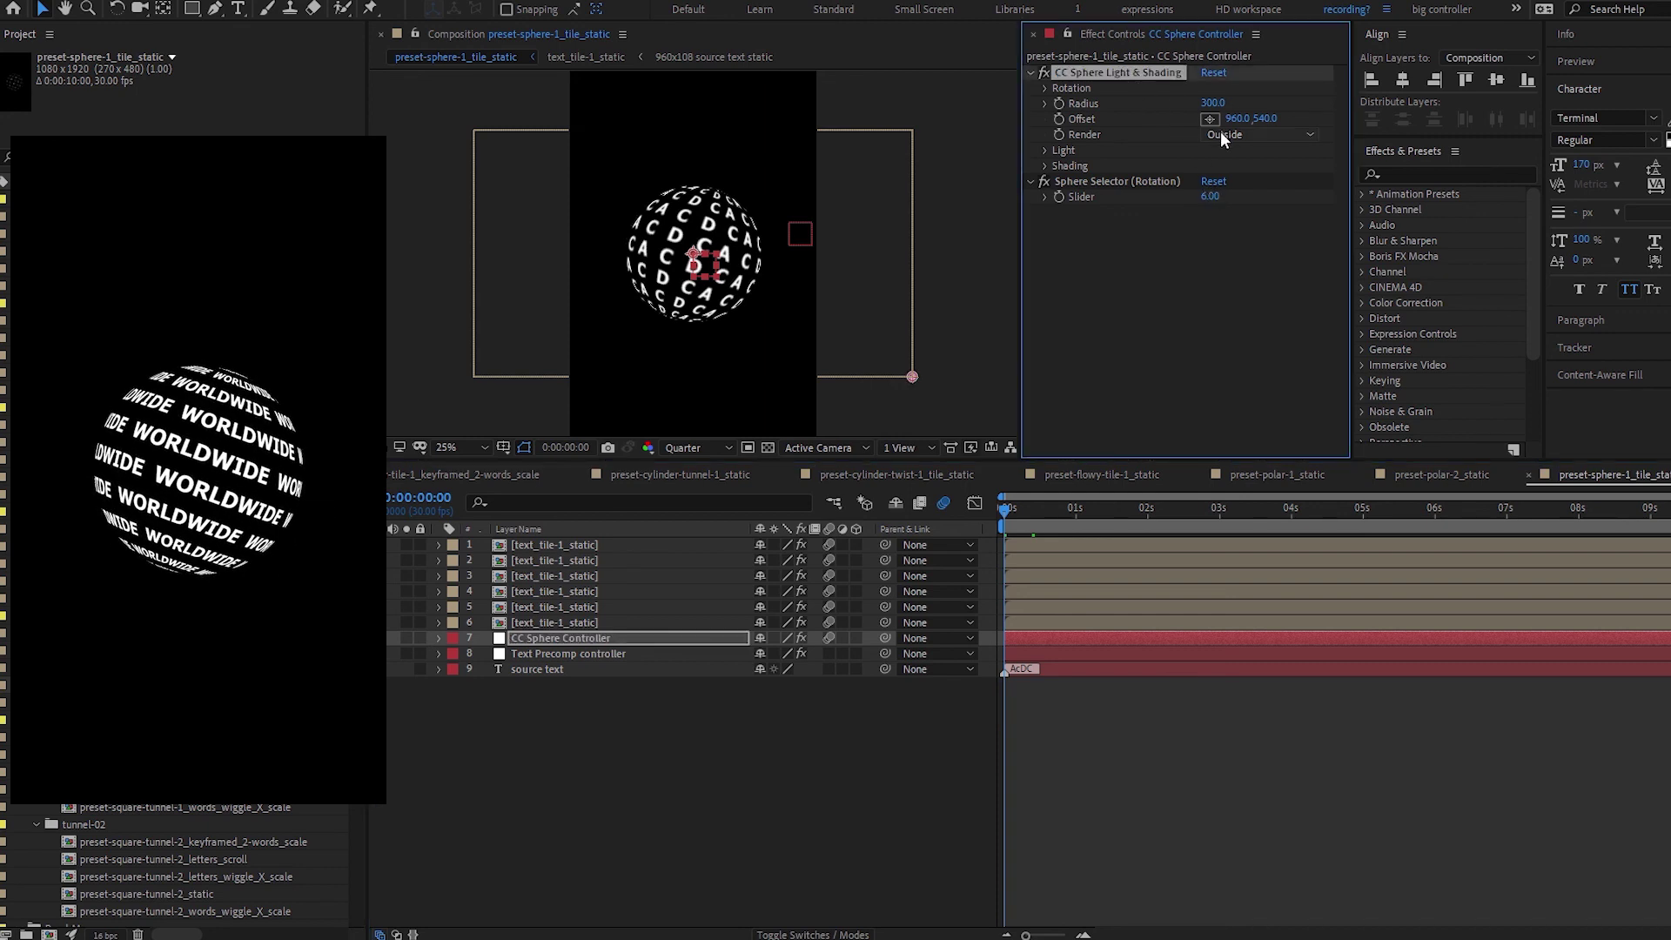
click(595, 655)
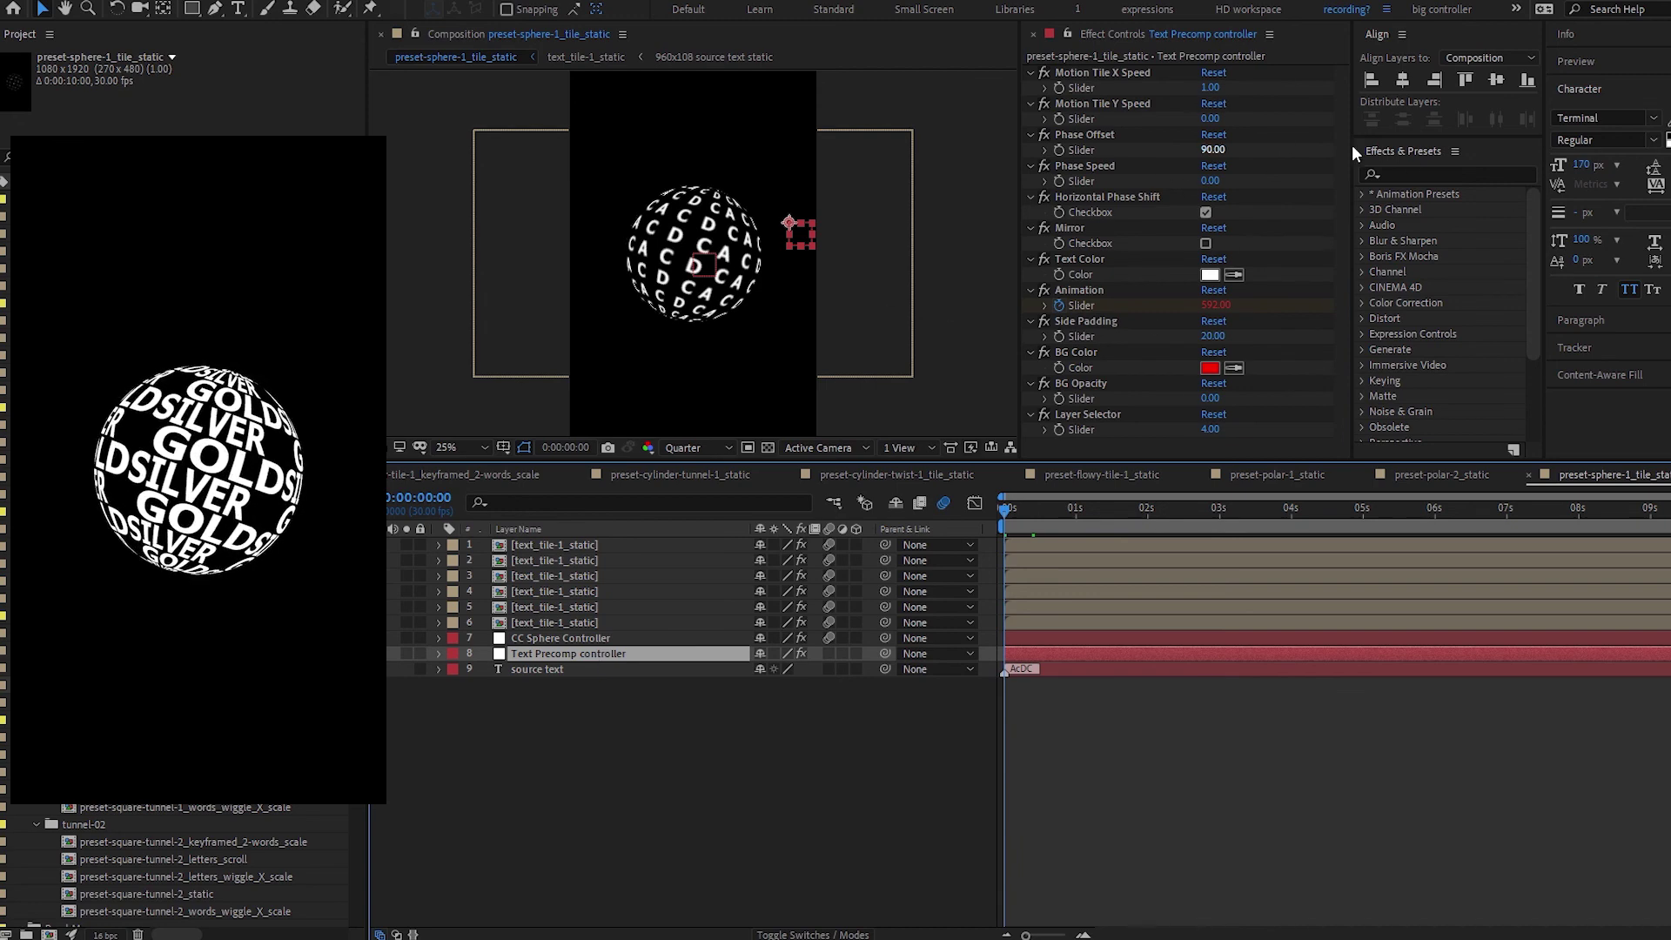
Open preset-square-tunnel-1_static and show its first frame.
scroll(200, 862, up, 5)
double_click(113, 533)
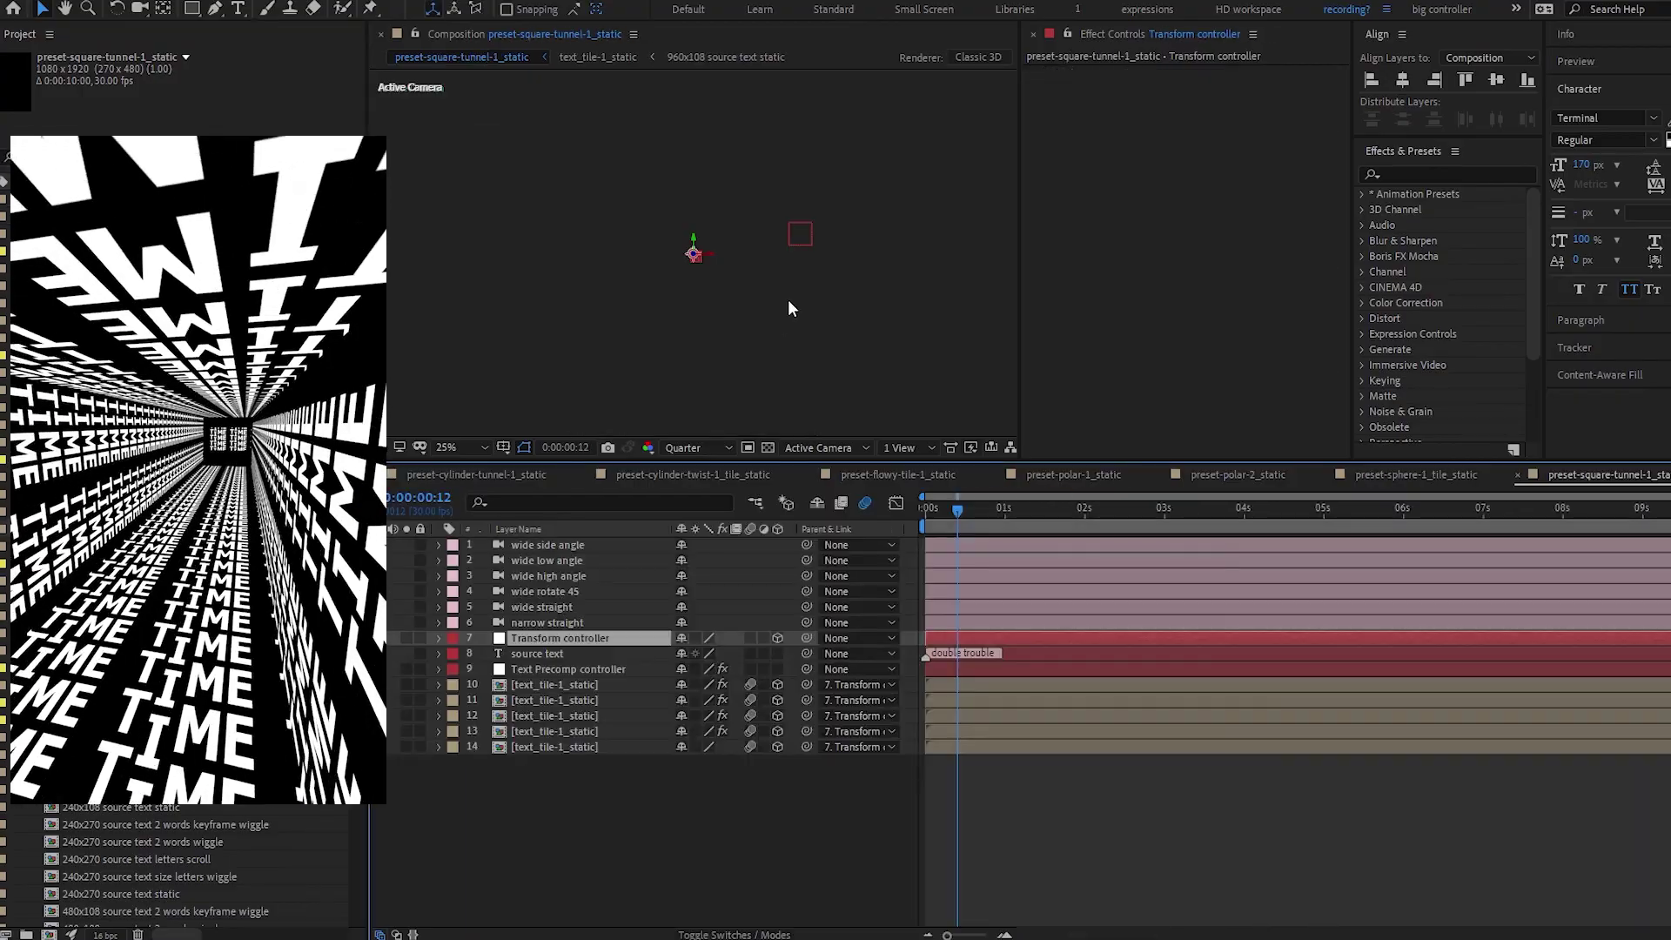
key(Home)
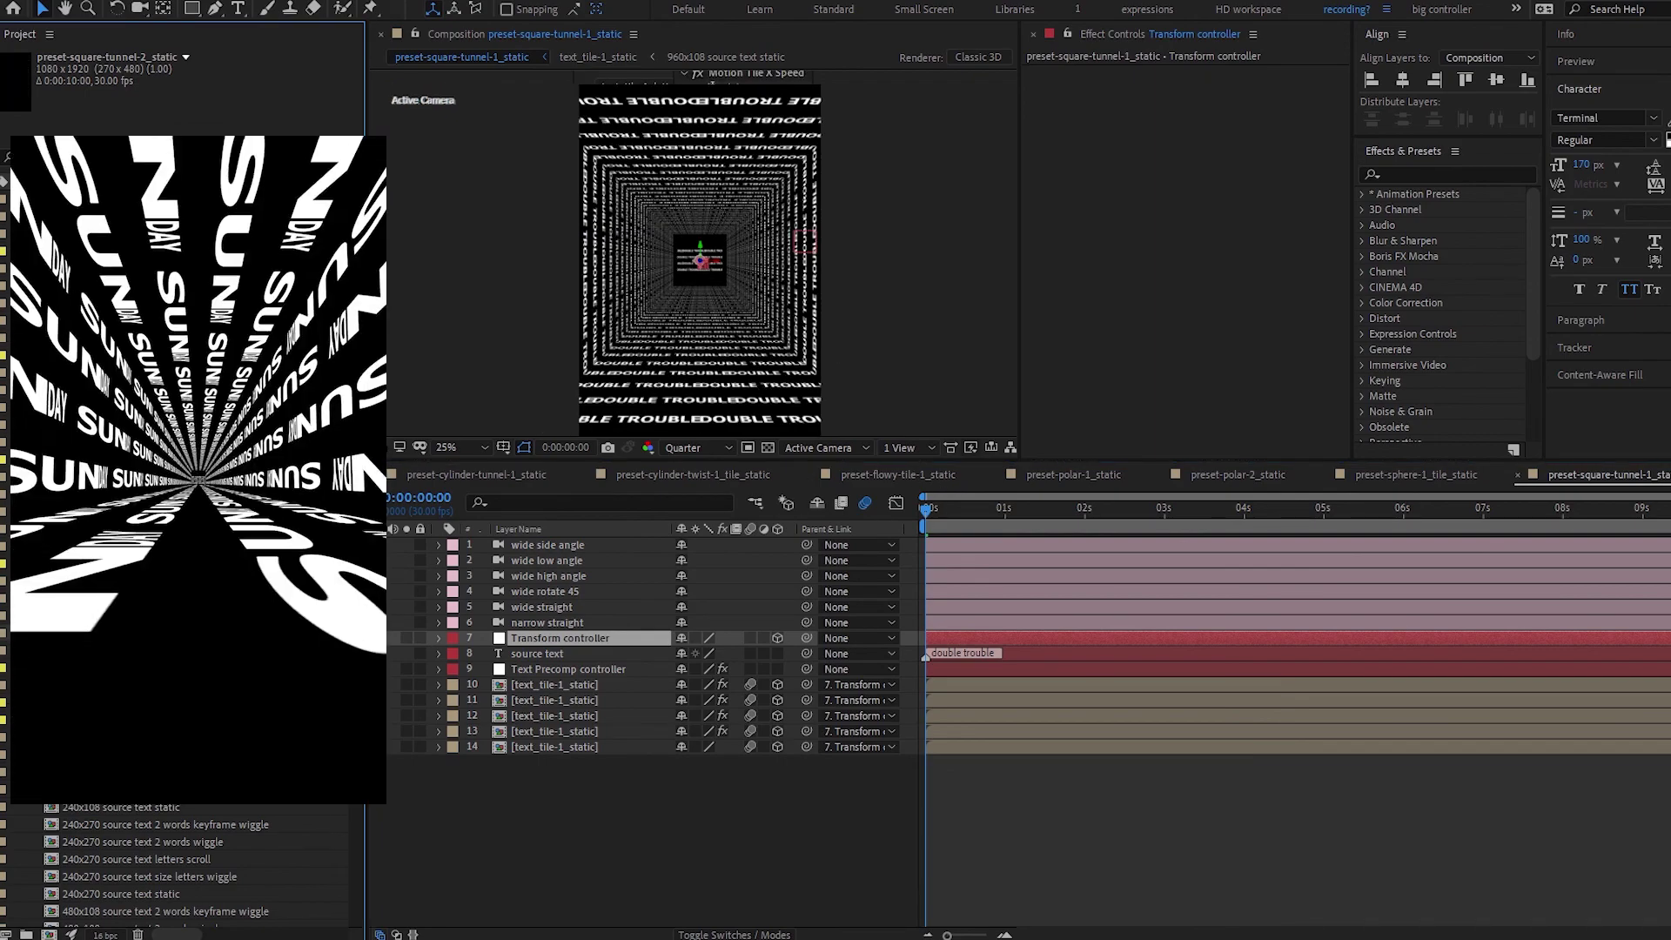
Open preset-square-tunnel-2_static and look at its camera layers from wide side angle to narrow straight.
double_click(146, 634)
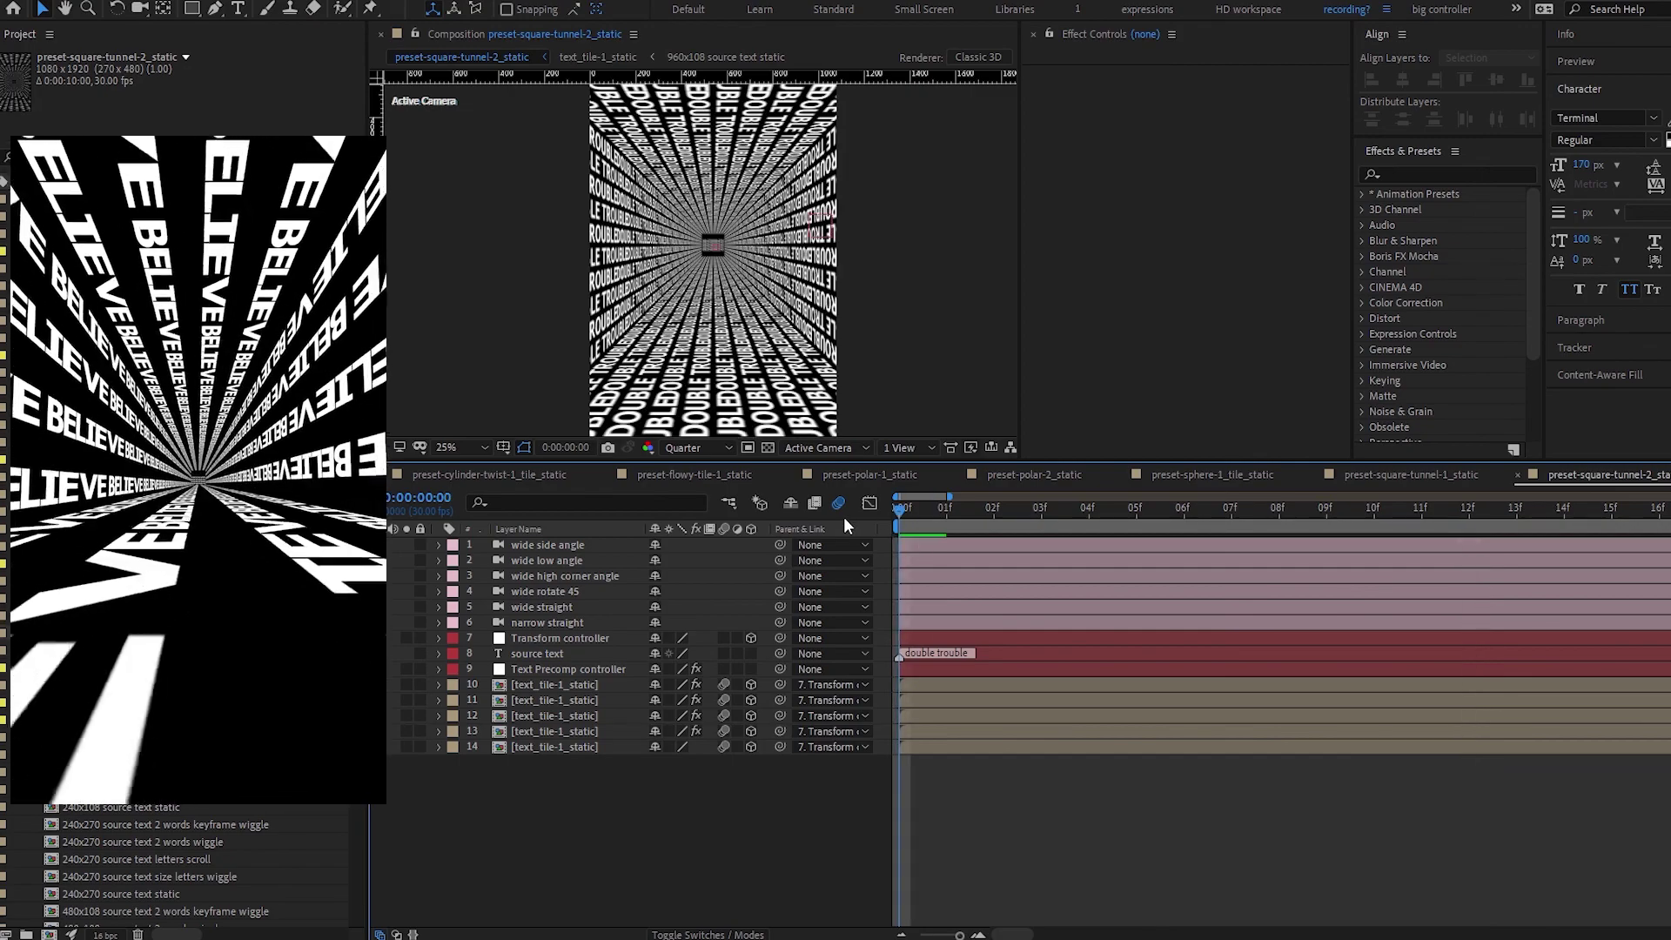
click(566, 543)
click(565, 621)
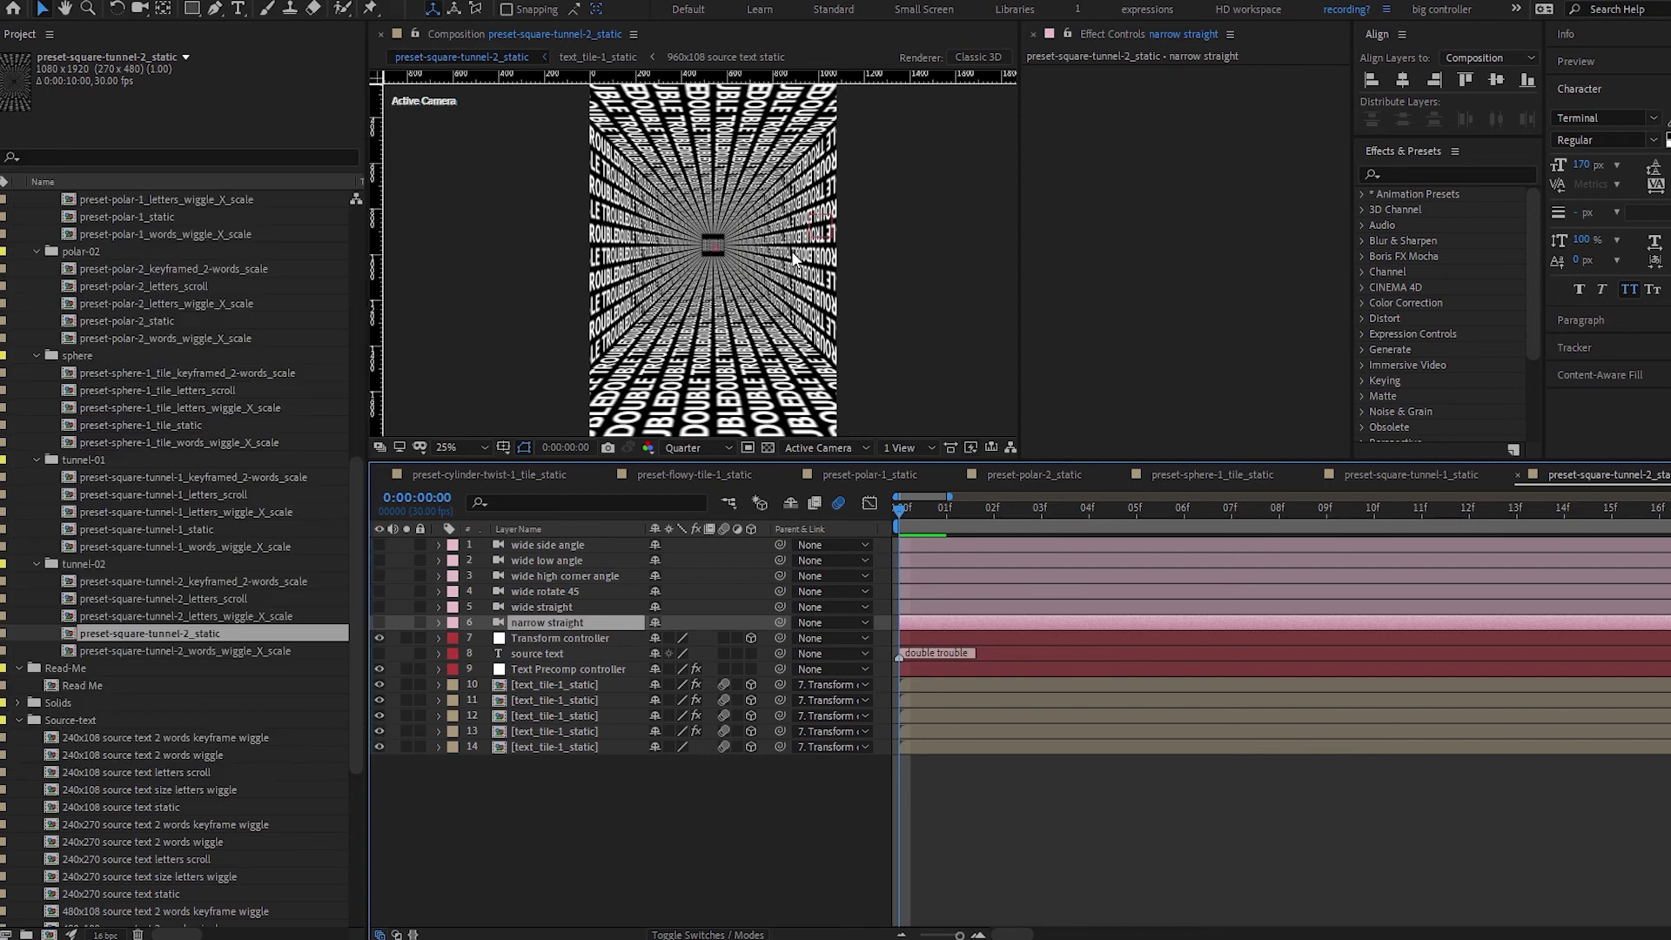
scroll(270, 585, up, 5)
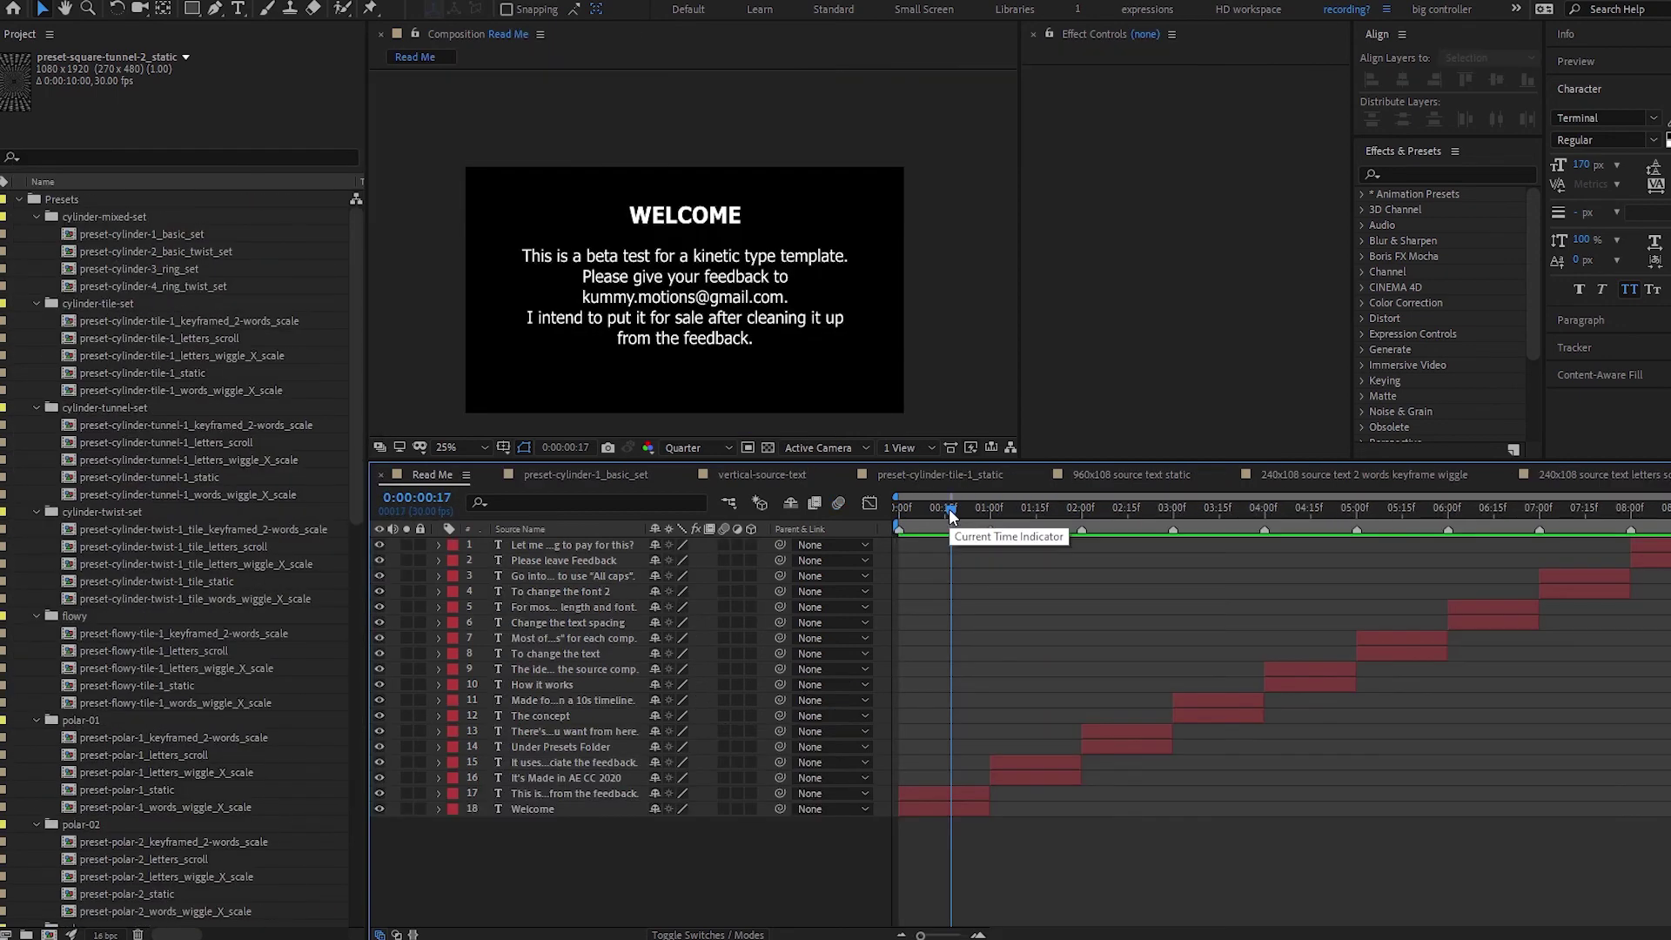